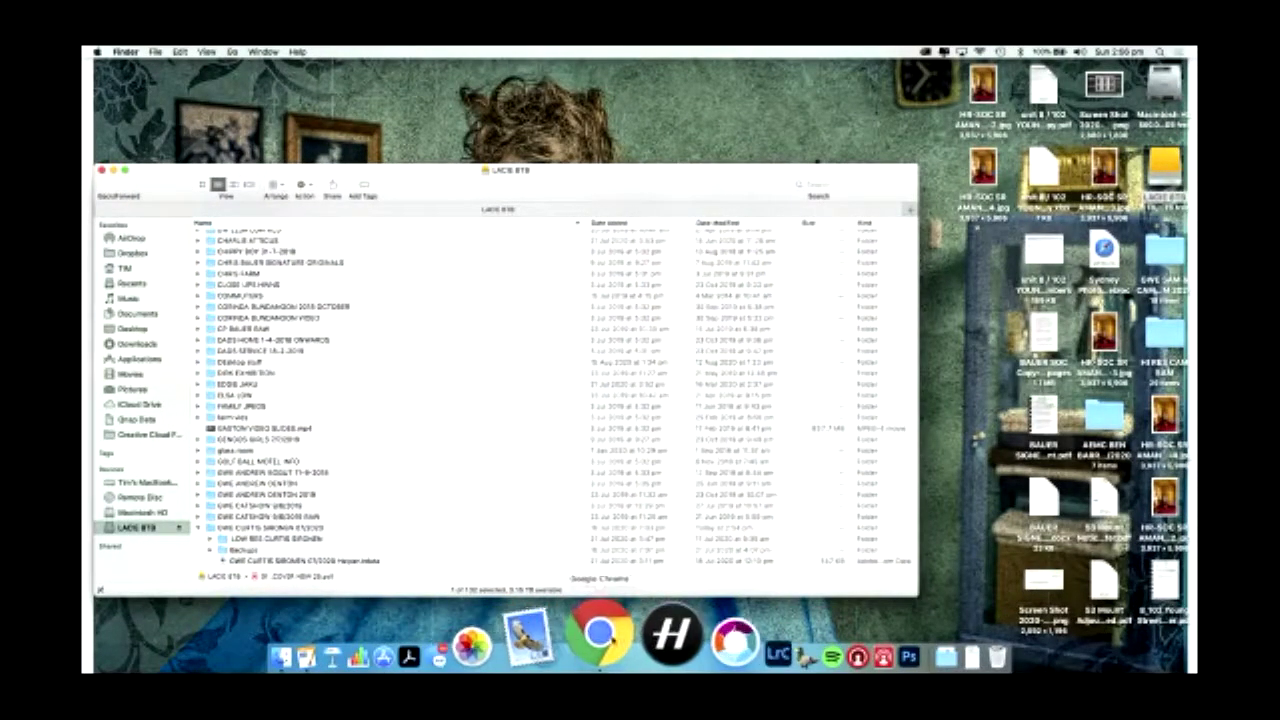
{"action": "left_click", "coordinate": [650, 637]}
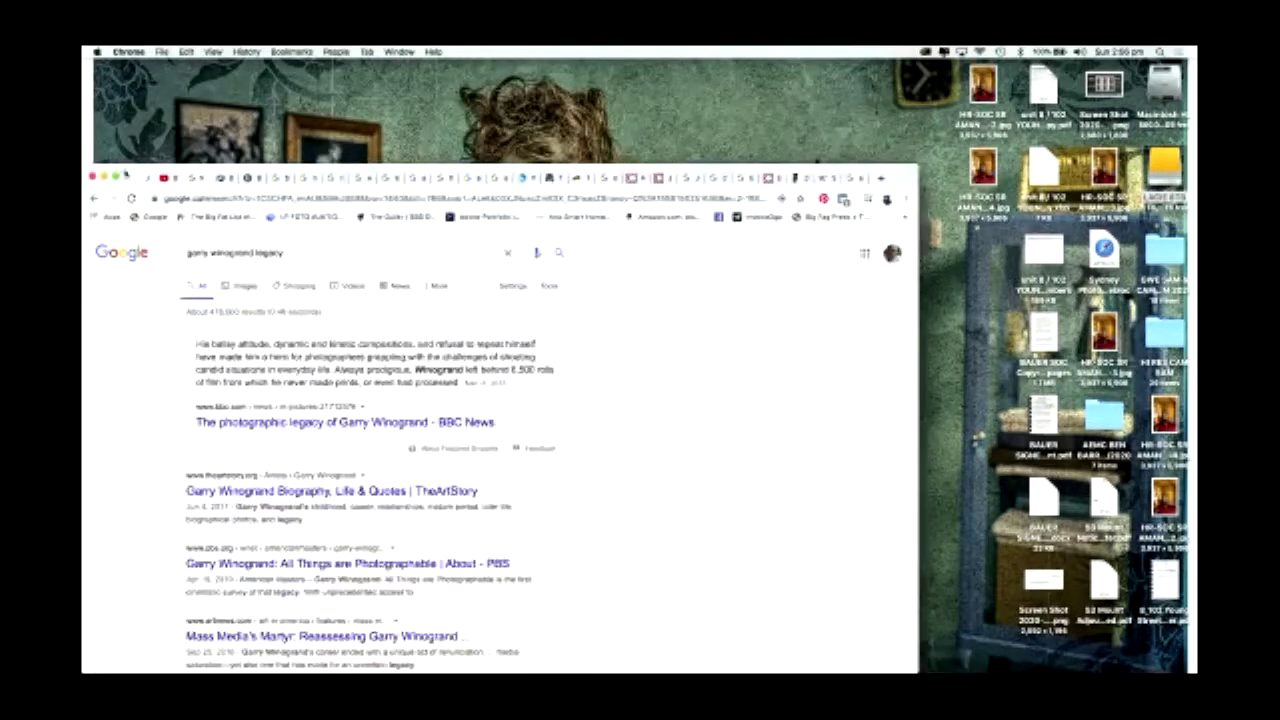
{"action": "left_click", "coordinate": [116, 177]}
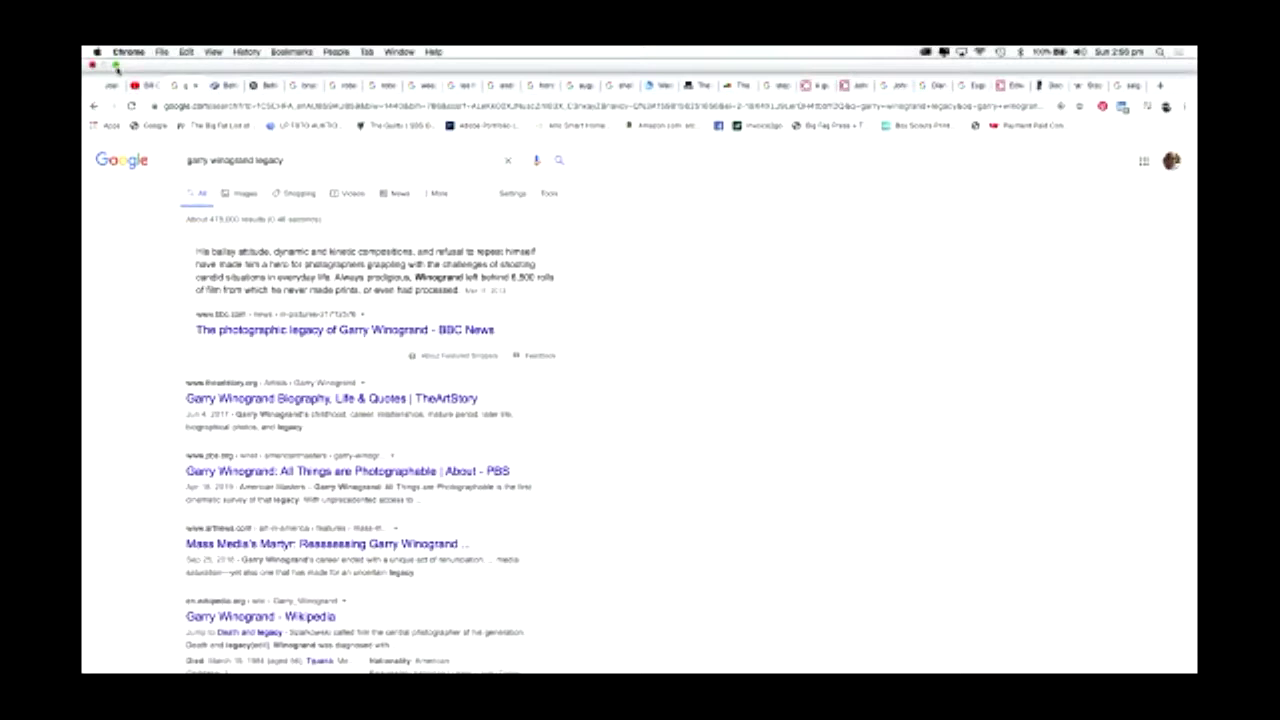
{"action": "left_click", "coordinate": [116, 65]}
{"action": "mouse_move", "coordinate": [590, 665]}
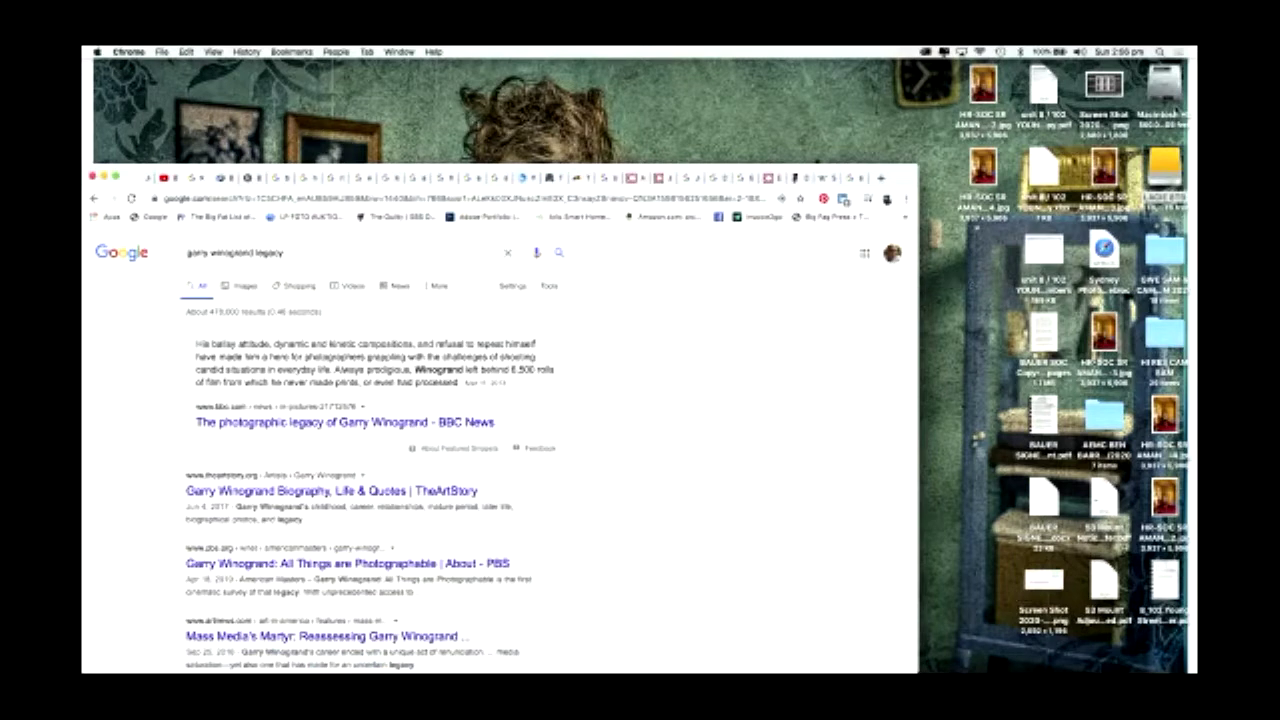
{"action": "mouse_move", "coordinate": [972, 671]}
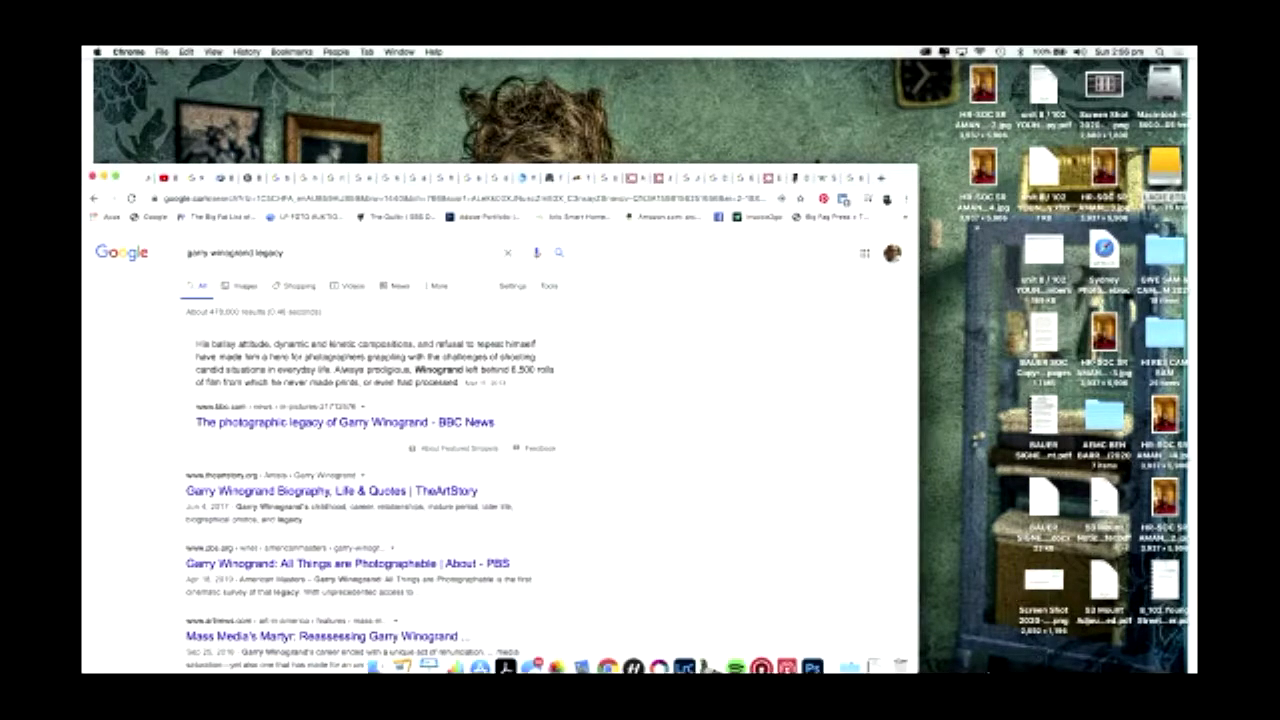
{"action": "left_click", "coordinate": [852, 651]}
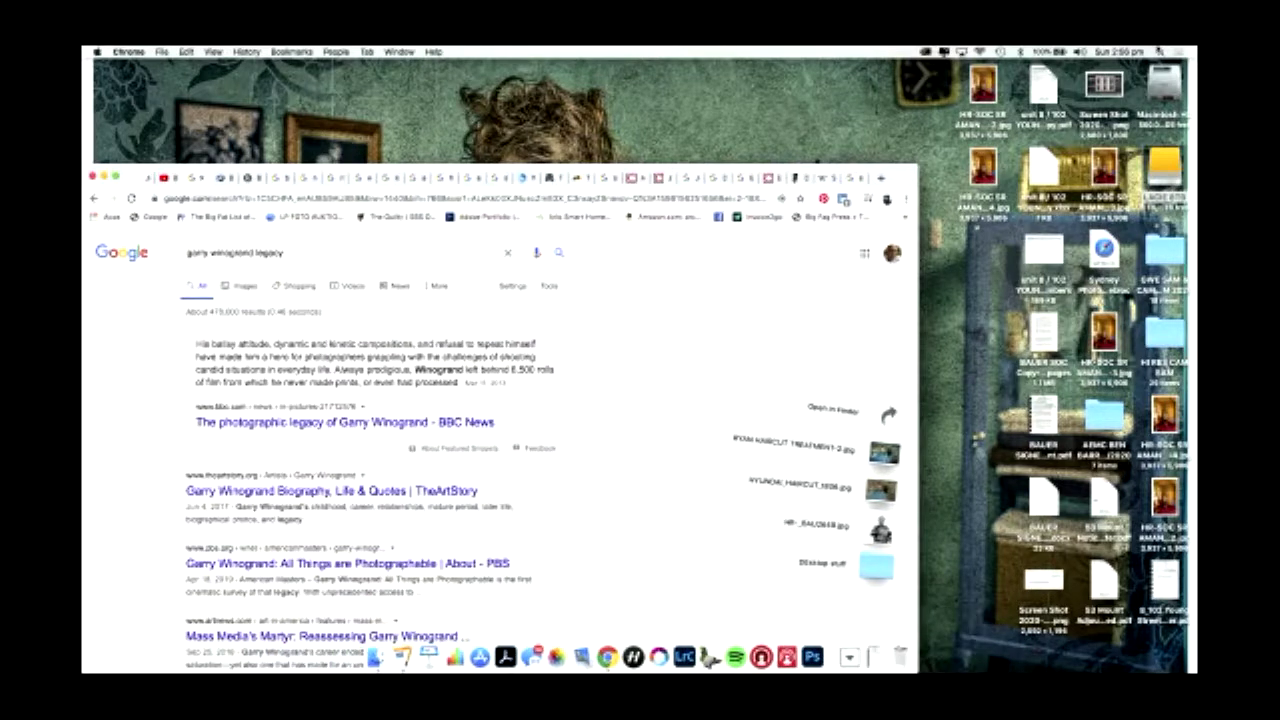
Bring up the LACIE BTB drive and try to open the catalog in the GWE CURTIS SIRONEN 07/2020 folder.
{"action": "double_click", "coordinate": [1164, 175]}
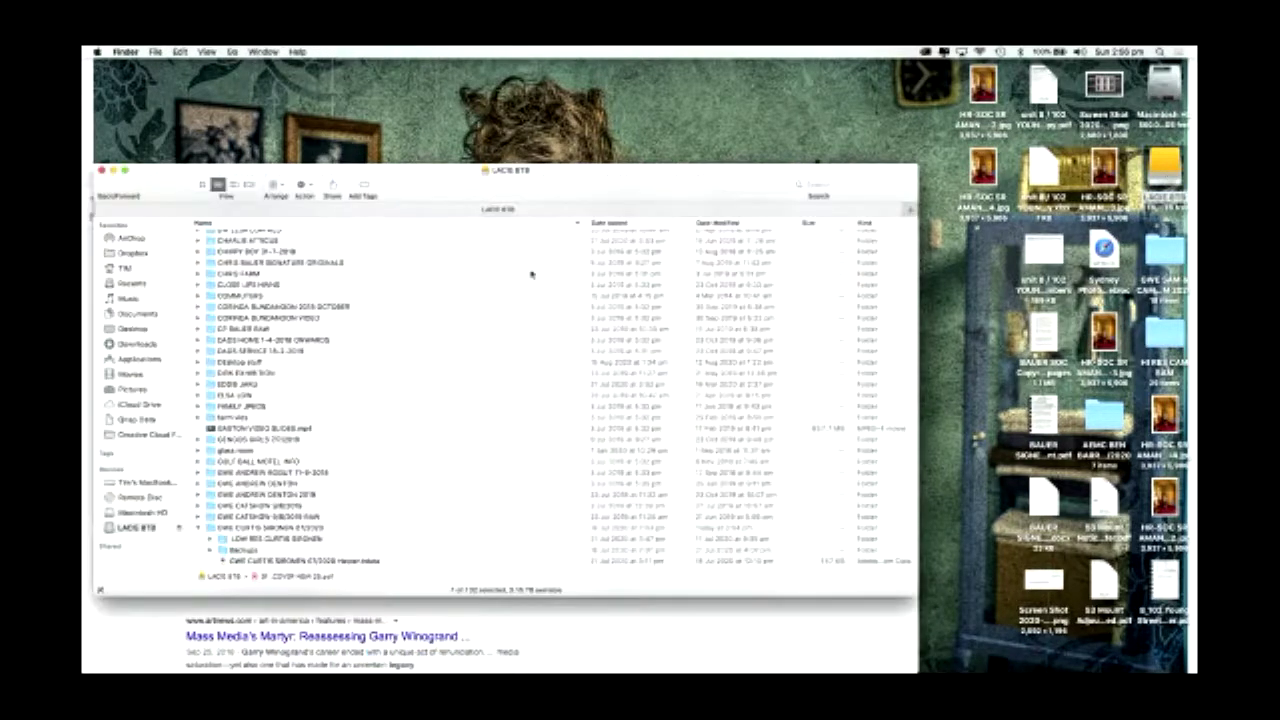
{"action": "scroll", "coordinate": [287, 463], "scroll_direction": "down", "scroll_amount": 3}
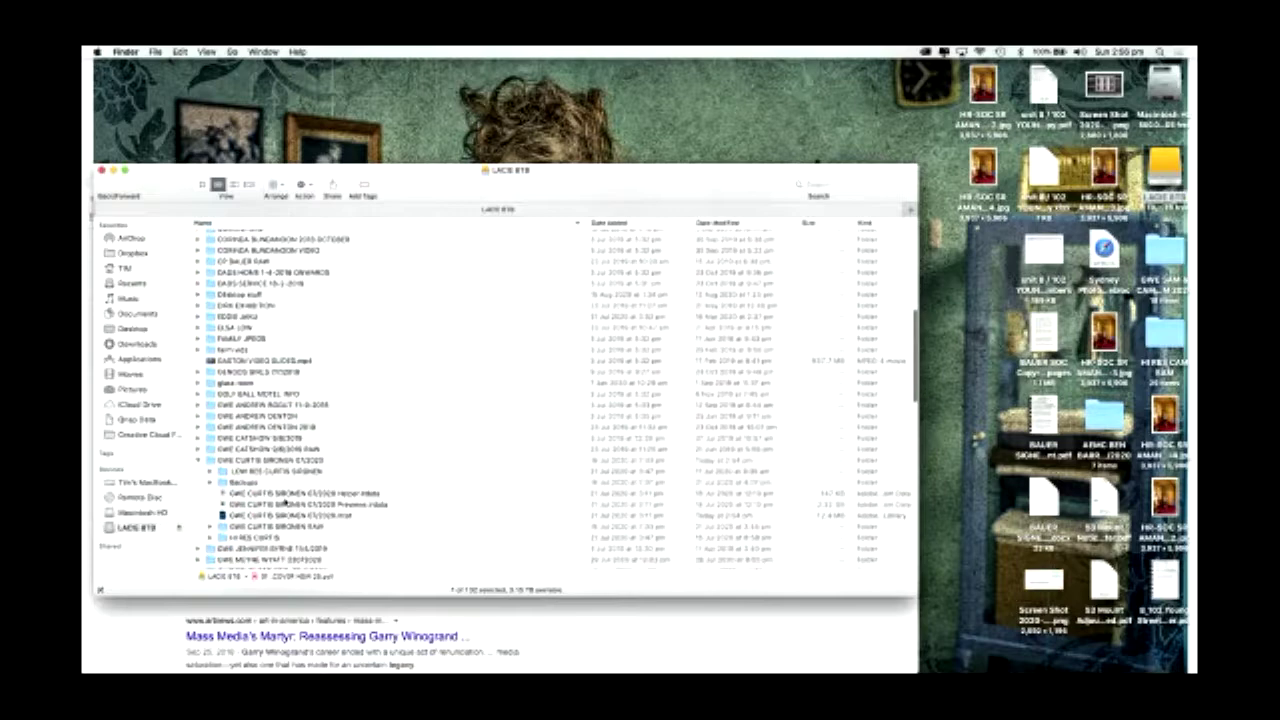
{"action": "double_click", "coordinate": [284, 515]}
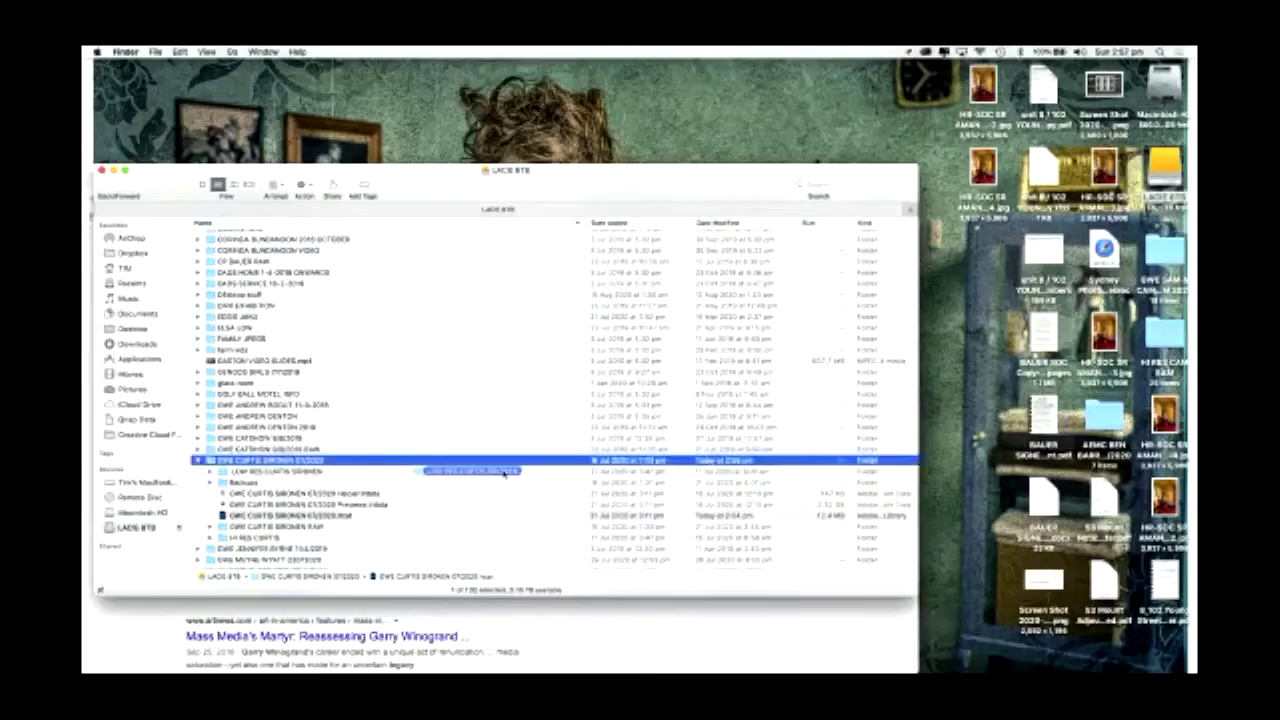
{"action": "left_click_drag", "start_coordinate": [480, 470], "coordinate": [497, 512]}
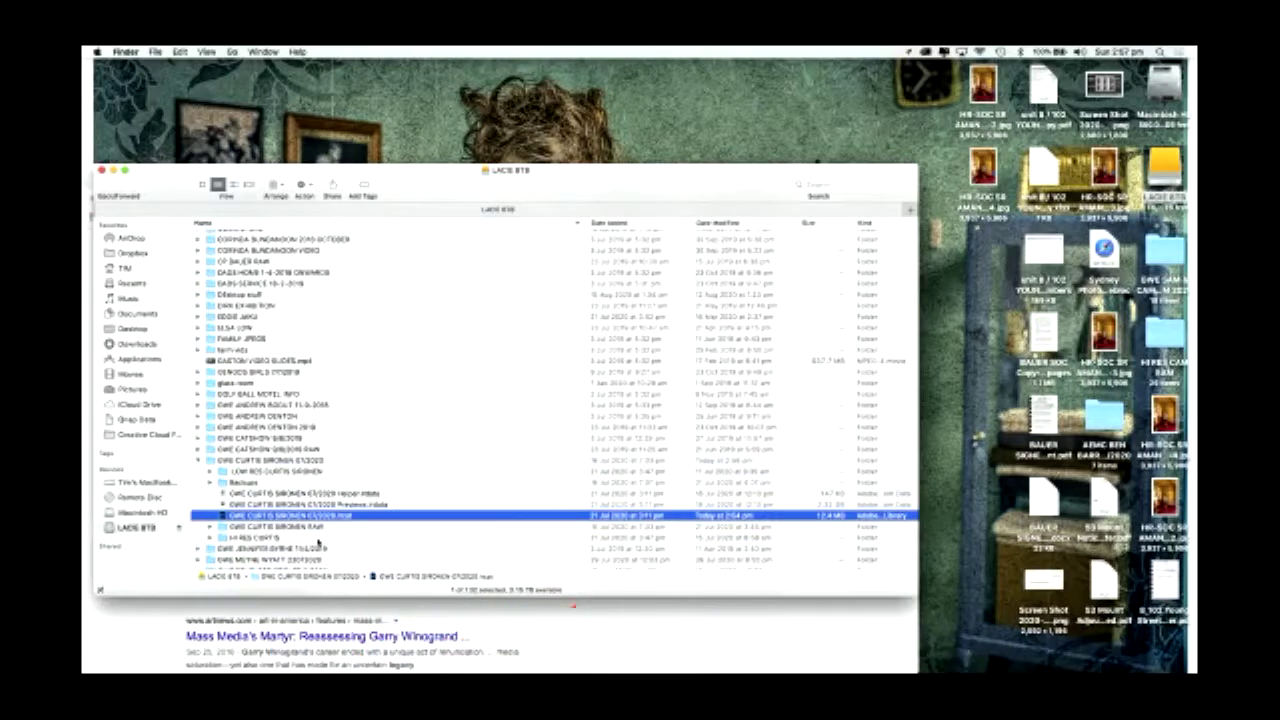
Open the Lightroom catalog from the GWE ROMAN QUAEDVLIEG folder on the LACIE BTB drive and make its window full screen.
{"action": "scroll", "coordinate": [318, 541], "scroll_direction": "down", "scroll_amount": 5}
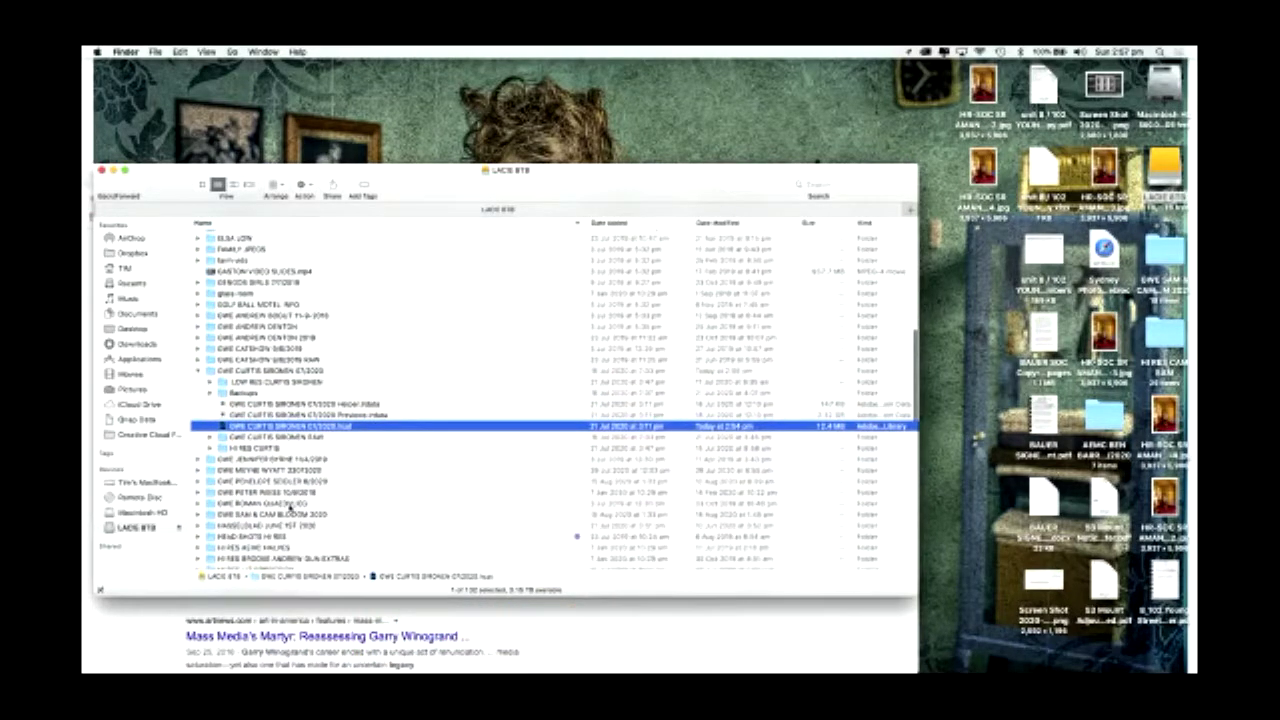
{"action": "scroll", "coordinate": [247, 492], "scroll_direction": "down", "scroll_amount": 3}
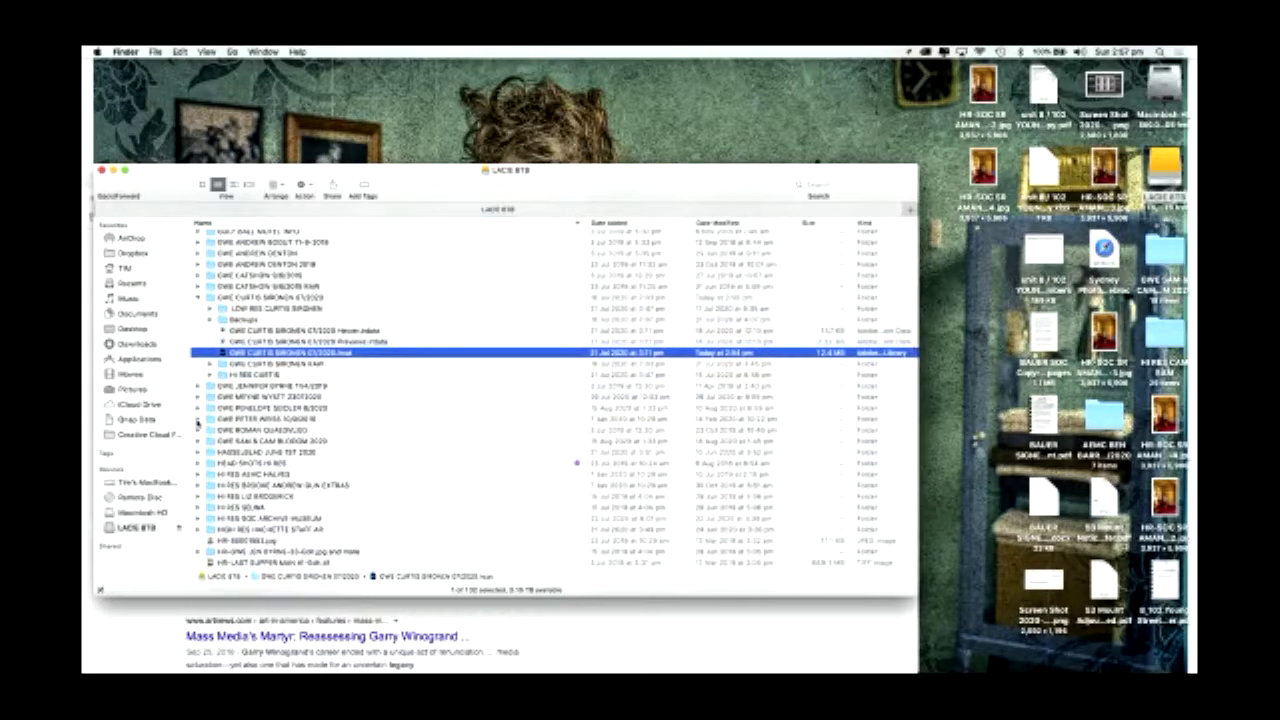
{"action": "left_click", "coordinate": [199, 430]}
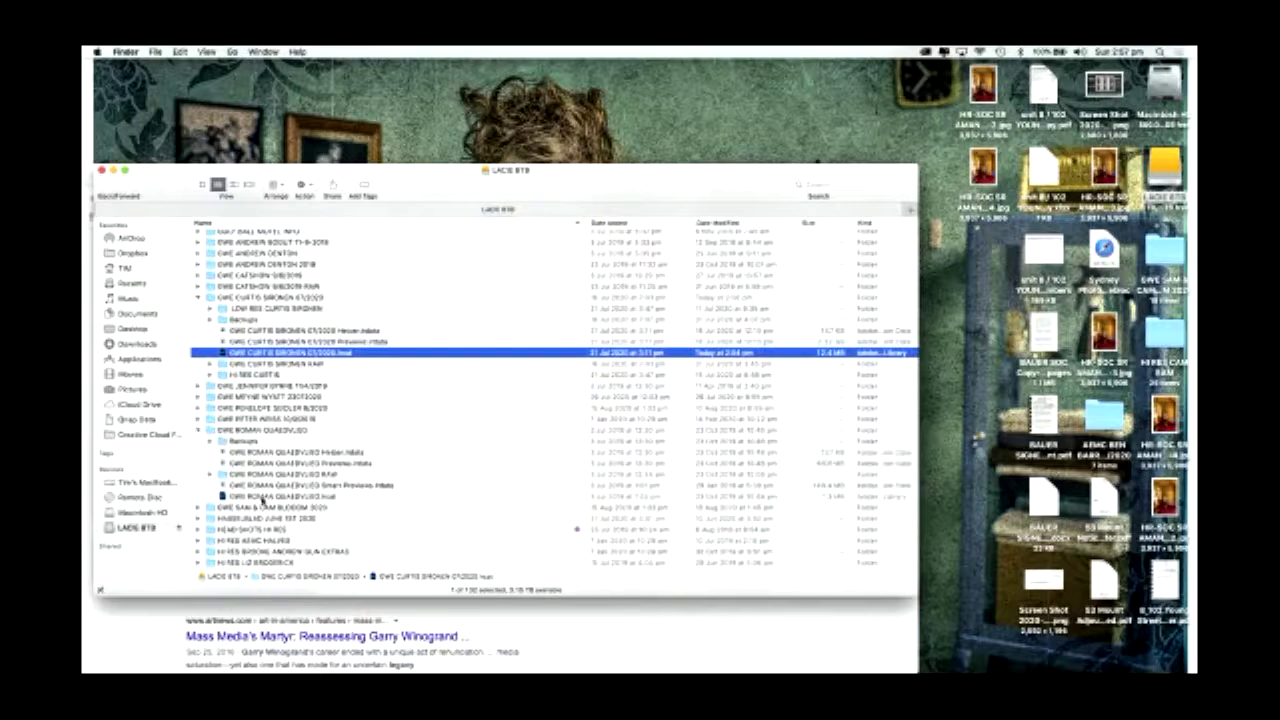
{"action": "double_click", "coordinate": [260, 497]}
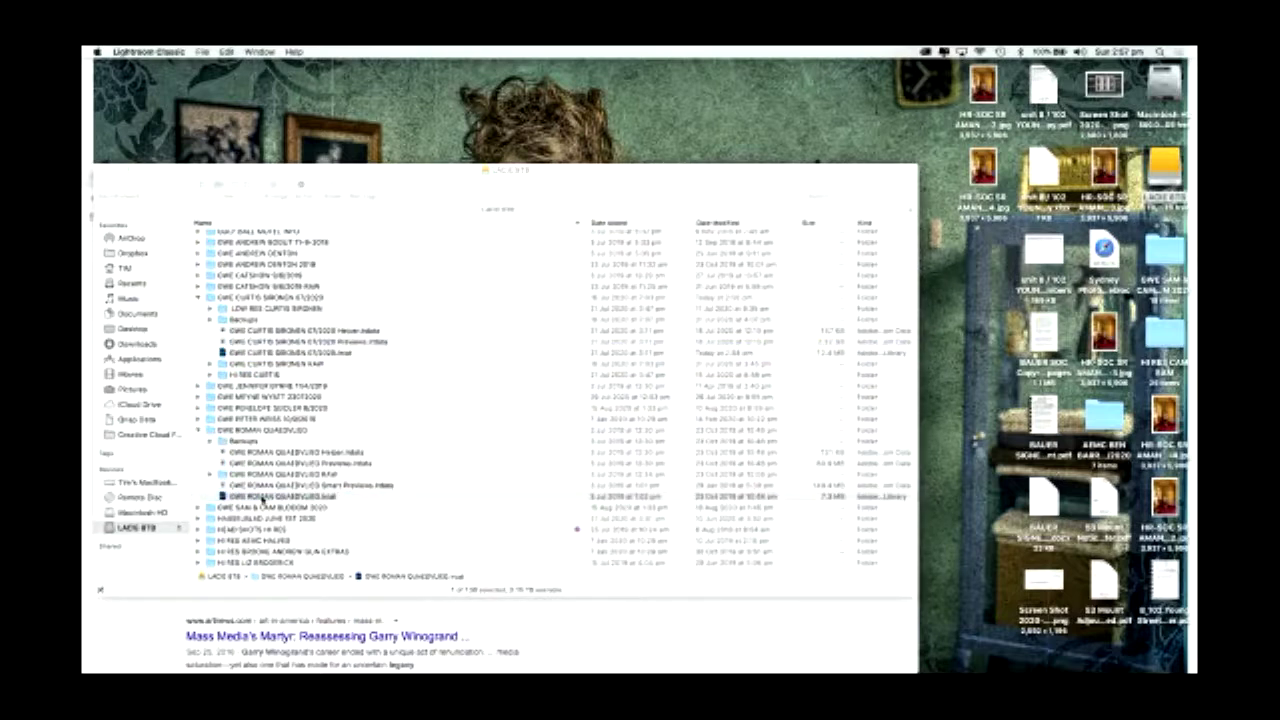
{"action": "left_click", "coordinate": [800, 329]}
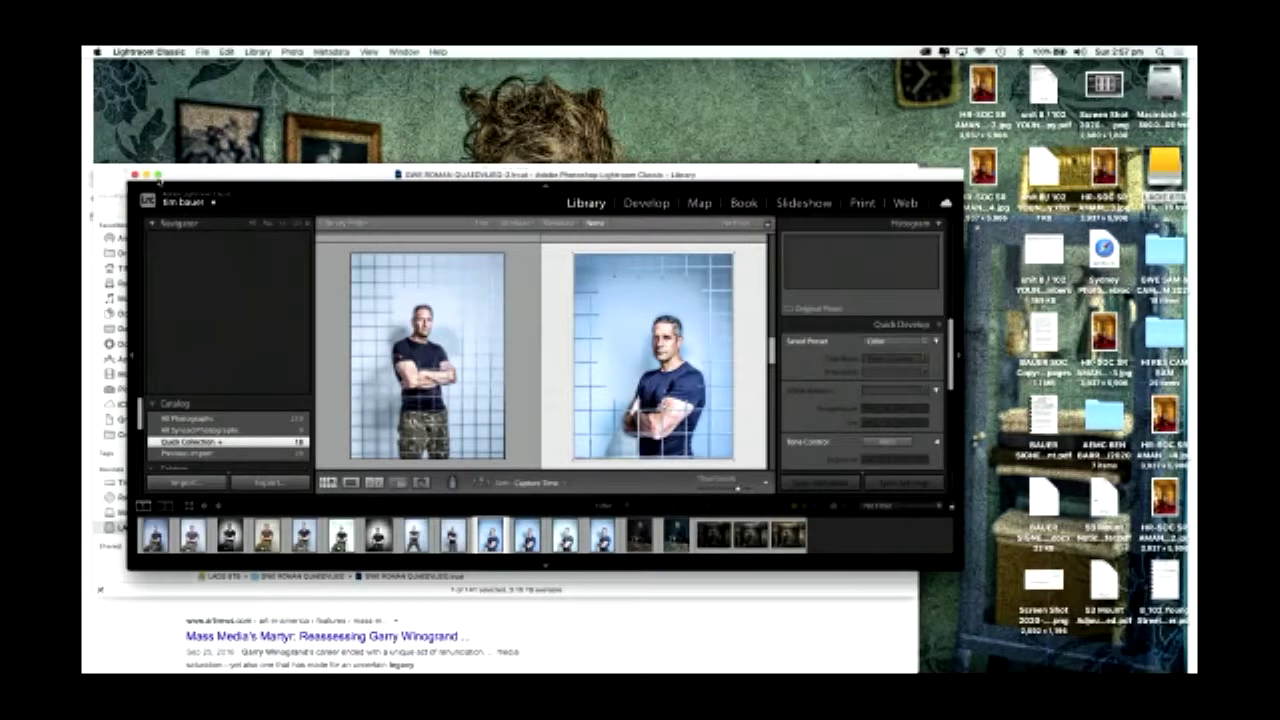
{"action": "left_click", "coordinate": [158, 175]}
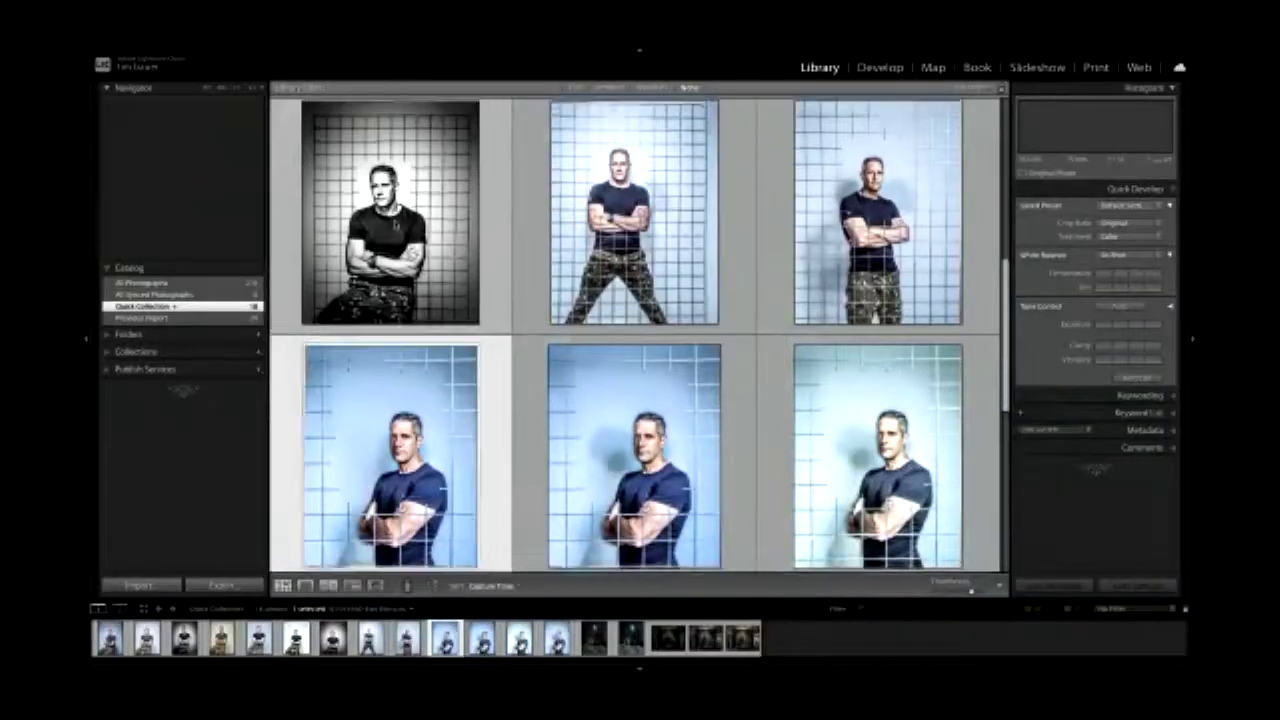
Switch the grid from the Quick Collection to All Photographs in the catalog.
{"action": "scroll", "coordinate": [395, 225], "scroll_direction": "up", "scroll_amount": 5}
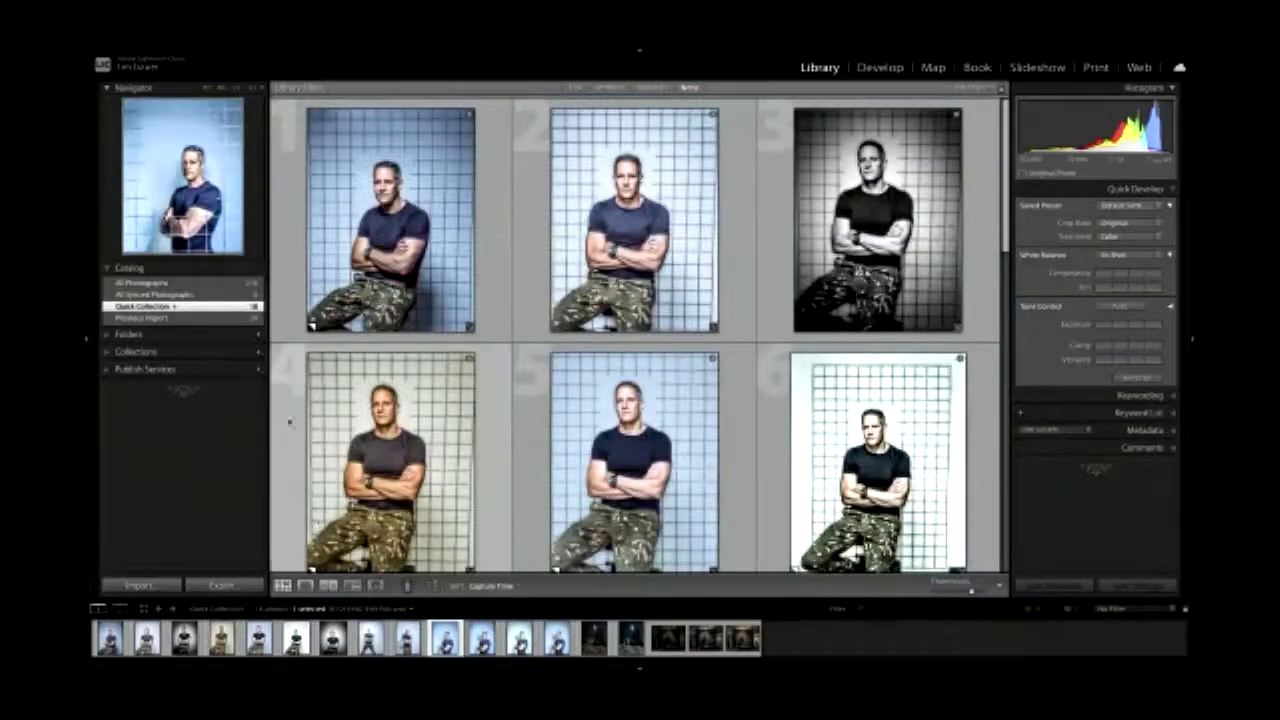
{"action": "left_click", "coordinate": [127, 268]}
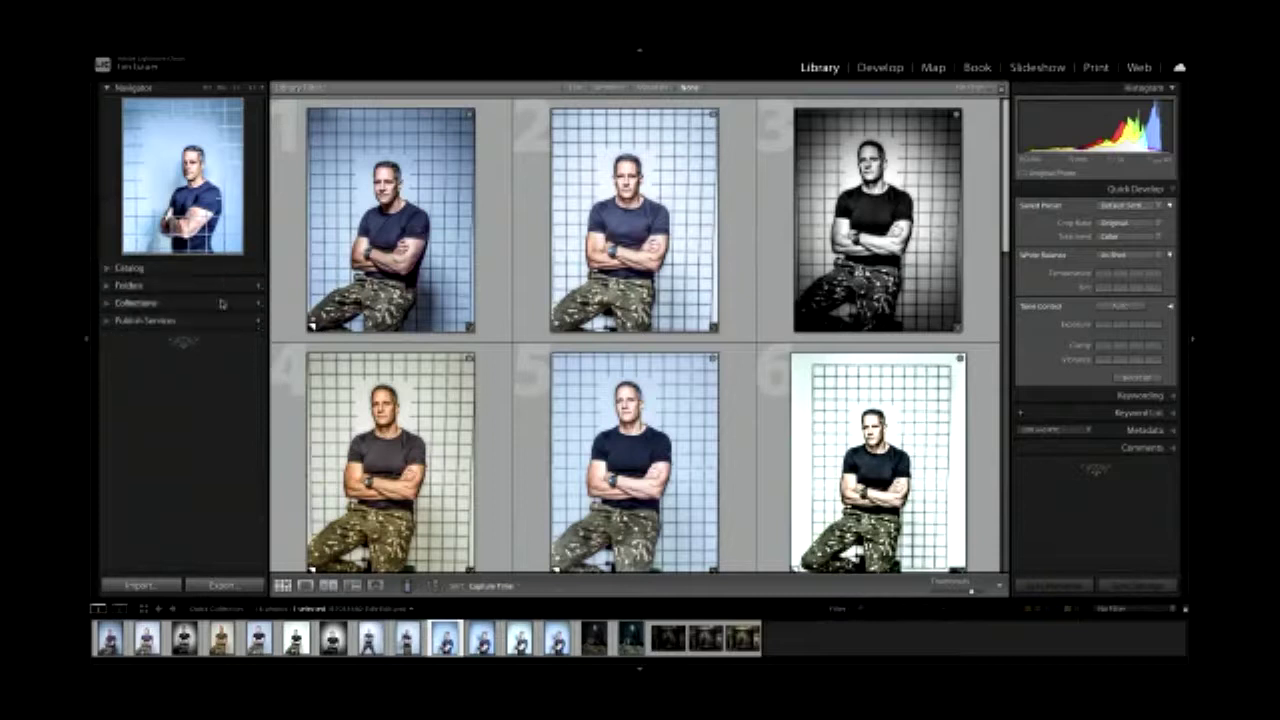
{"action": "left_click", "coordinate": [112, 268]}
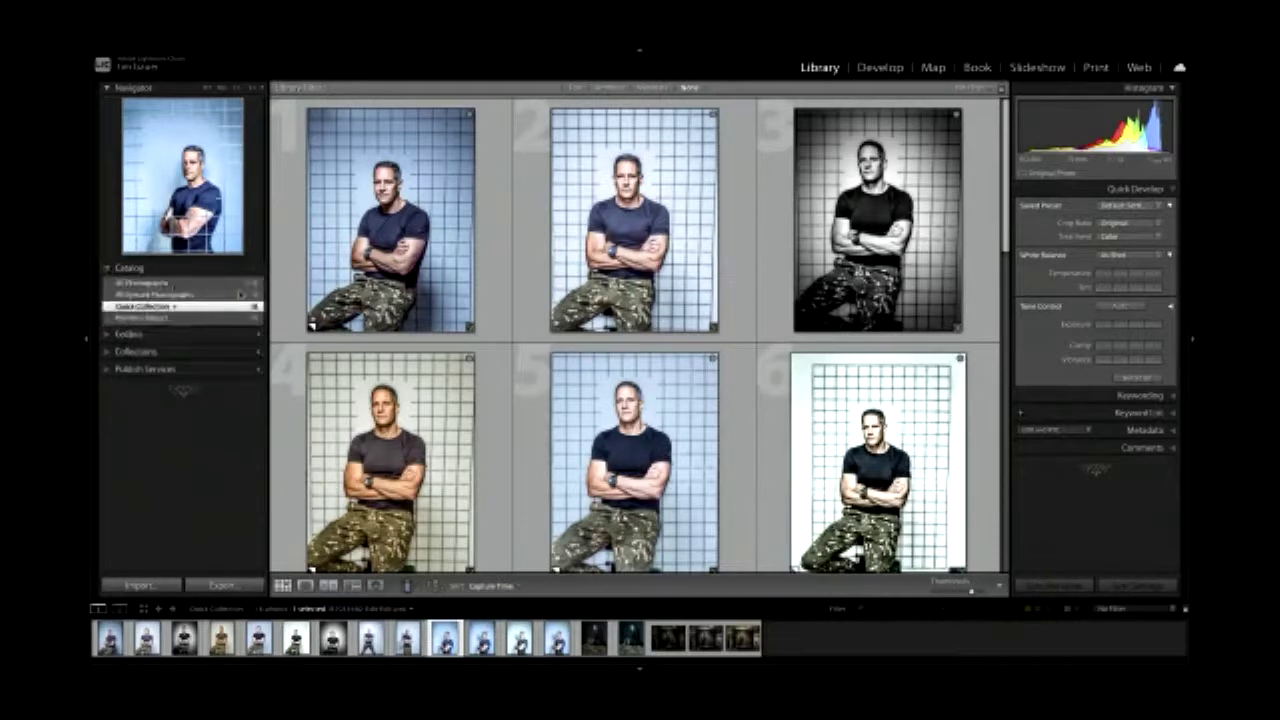
{"action": "scroll", "coordinate": [480, 342], "scroll_direction": "down", "scroll_amount": 10}
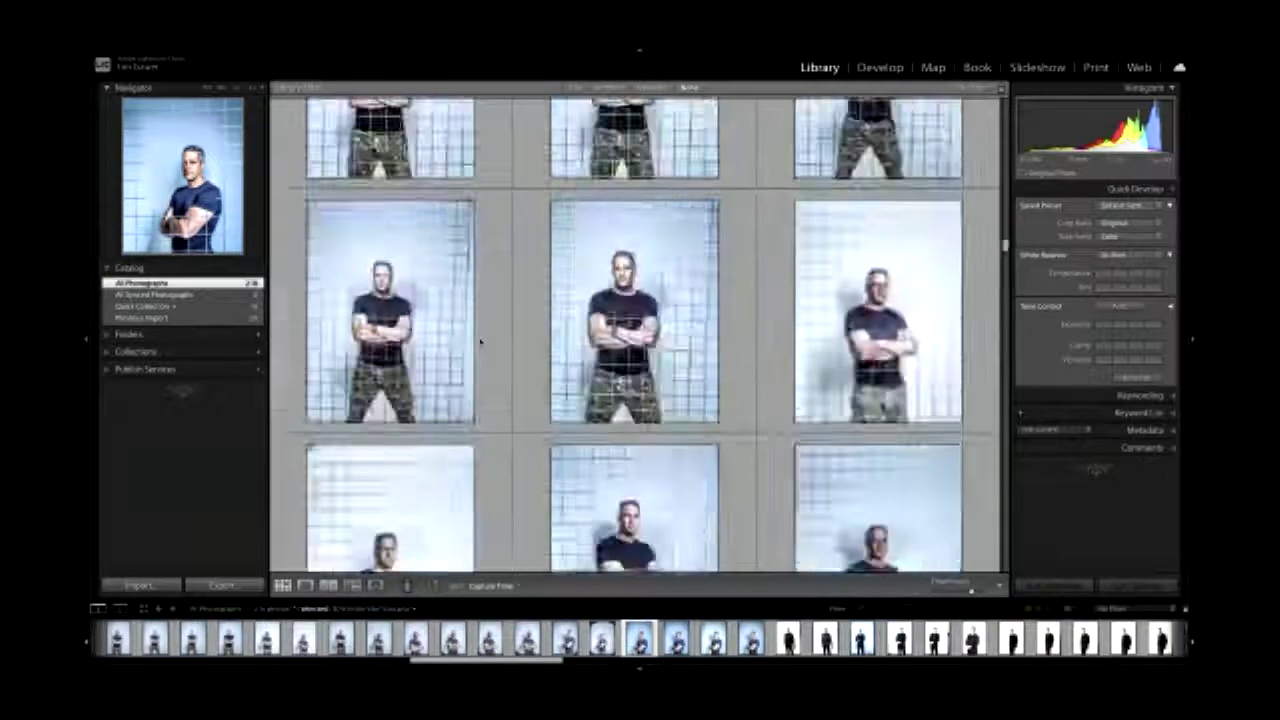
Hide the side panels and enlarge the grid thumbnails to three per row, starting from the first photo.
{"action": "scroll", "coordinate": [480, 342], "scroll_direction": "up", "scroll_amount": 10}
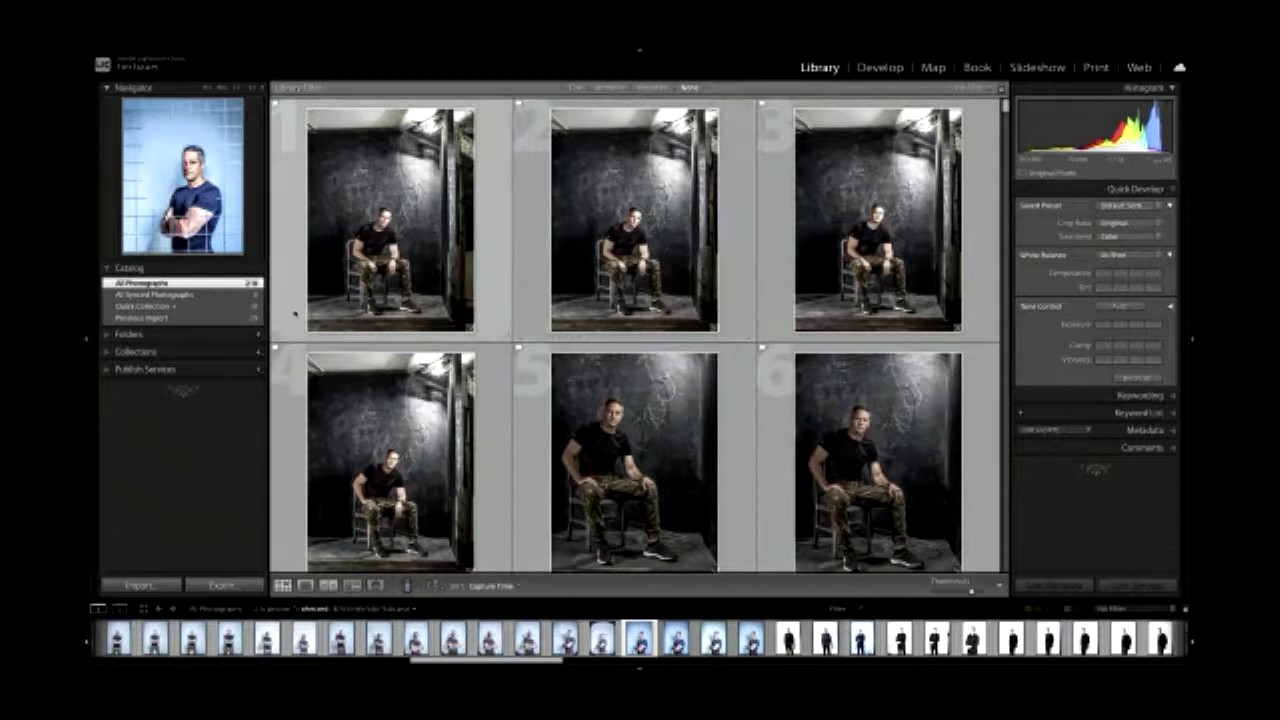
{"action": "key", "text": "Tab"}
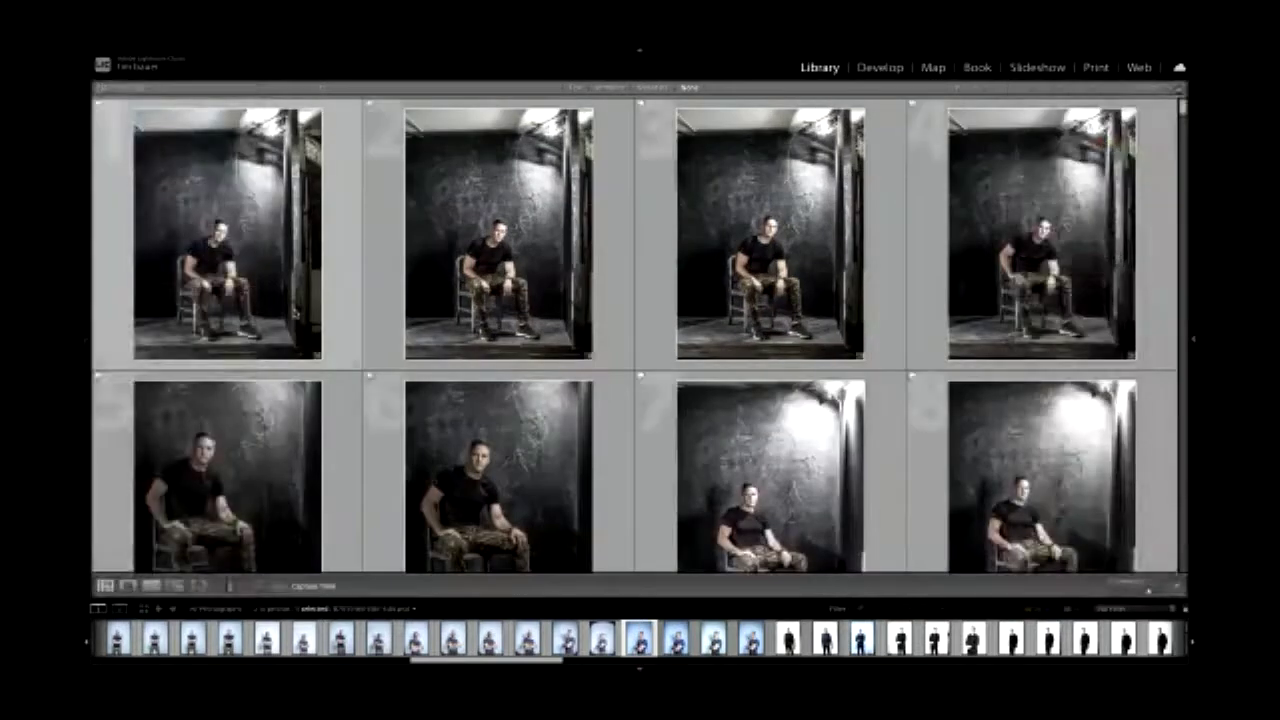
{"action": "key", "text": "equal"}
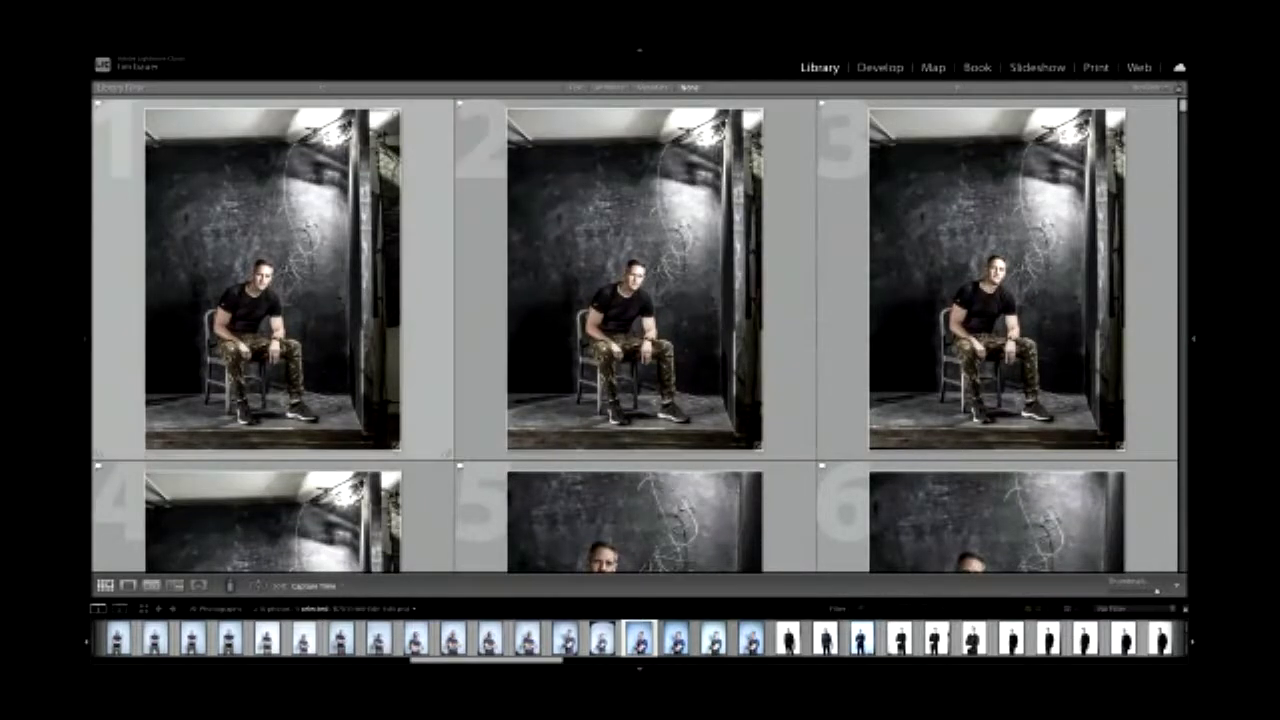
Look through the seated studio portraits against the dark wall in the grid, comparing poses, framing and lighting.
{"action": "scroll", "coordinate": [635, 335], "scroll_direction": "down", "scroll_amount": 1}
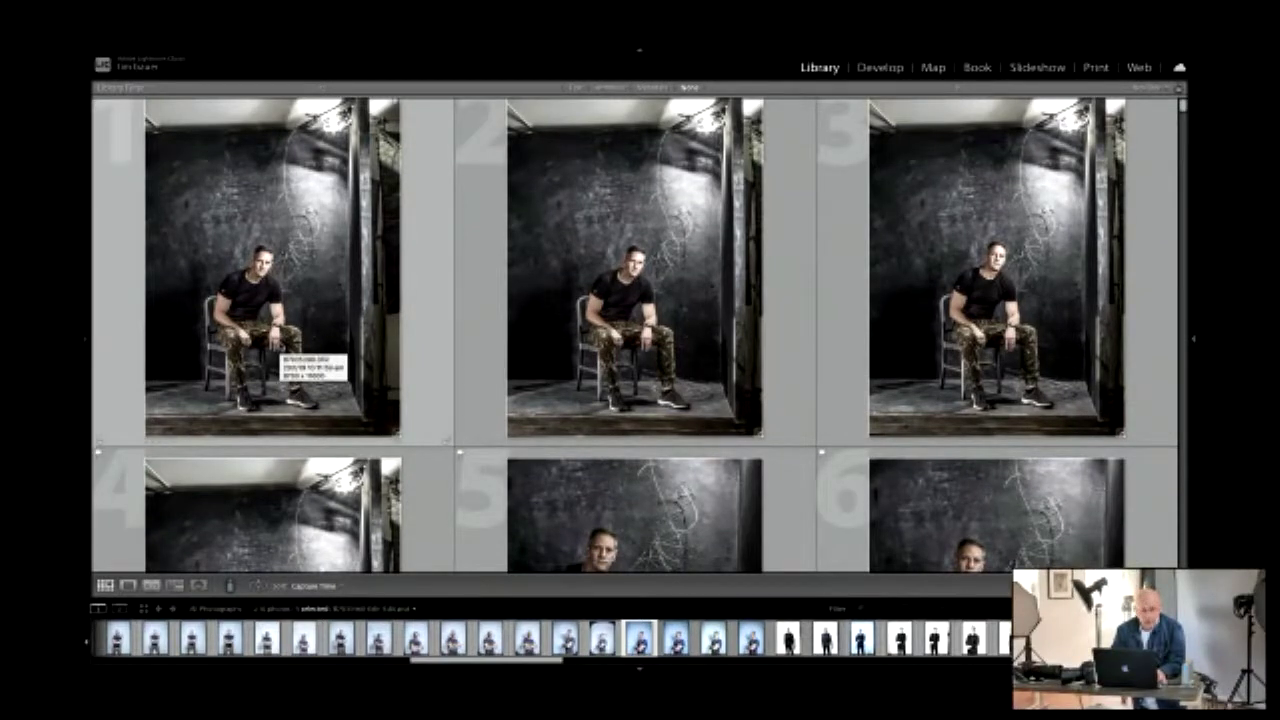
{"action": "scroll", "coordinate": [281, 348], "scroll_direction": "down", "scroll_amount": 3}
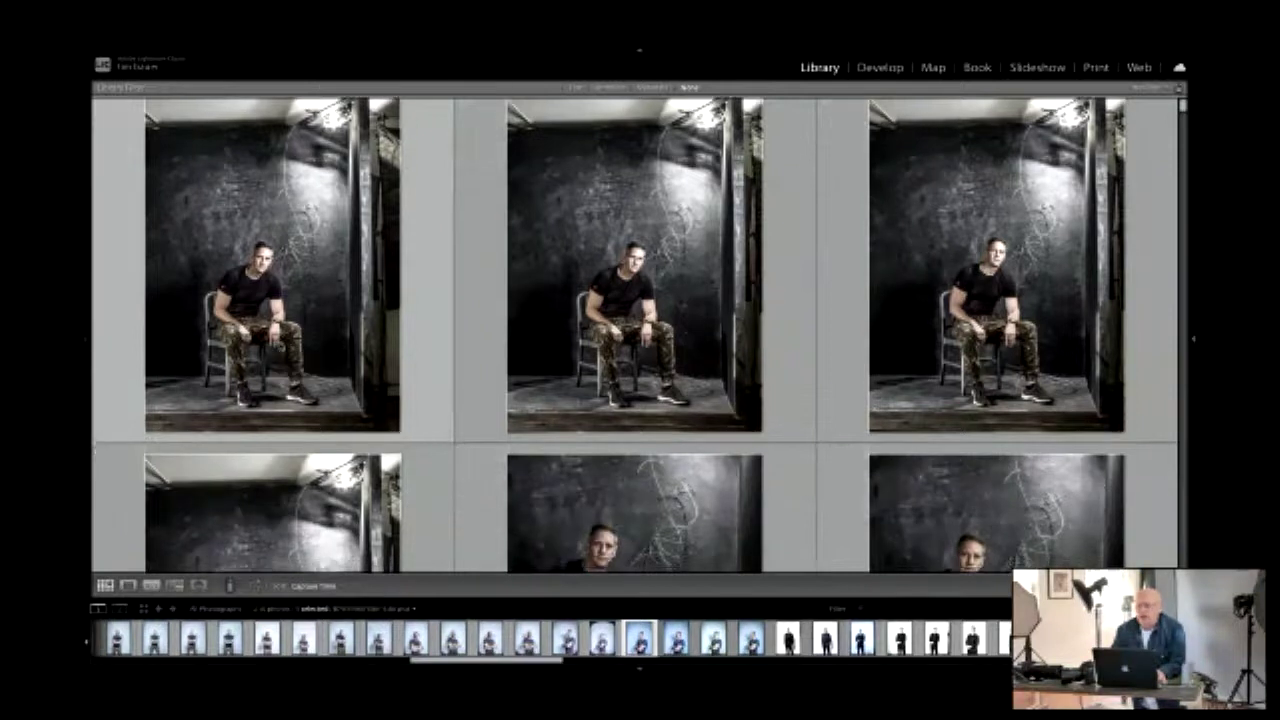
{"action": "scroll", "coordinate": [281, 348], "scroll_direction": "down", "scroll_amount": 5}
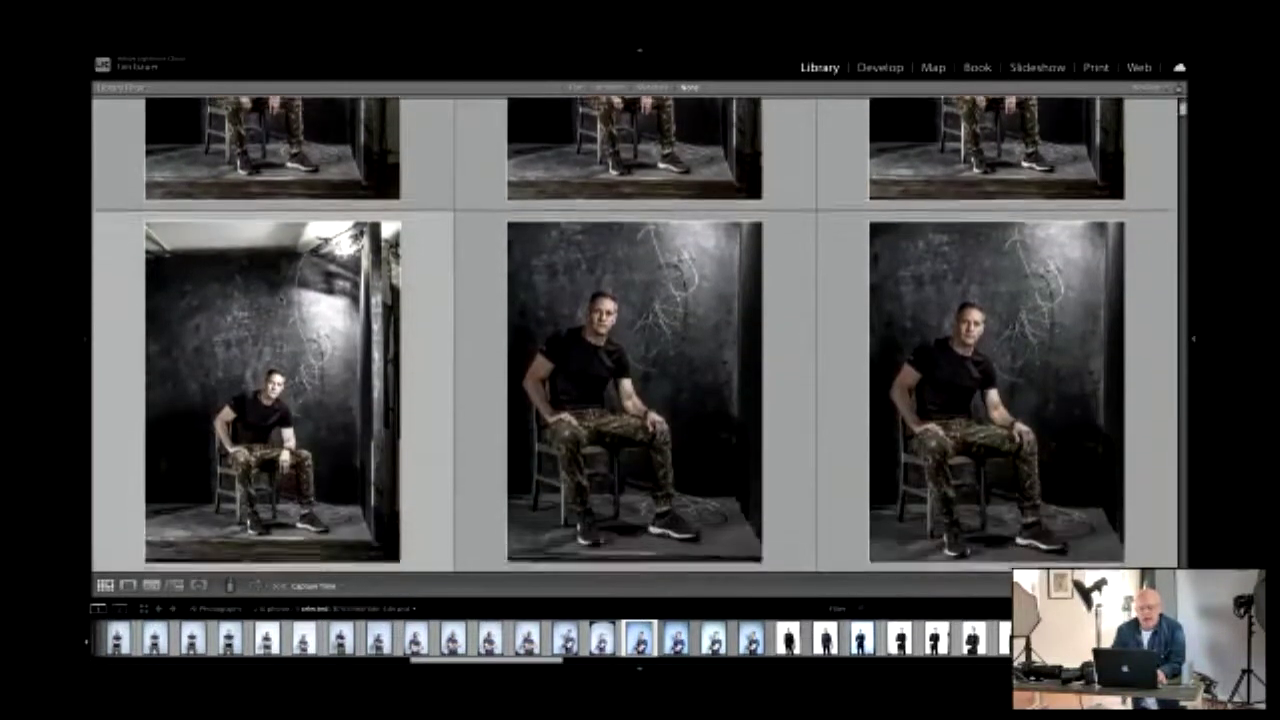
{"action": "scroll", "coordinate": [281, 348], "scroll_direction": "down", "scroll_amount": 6}
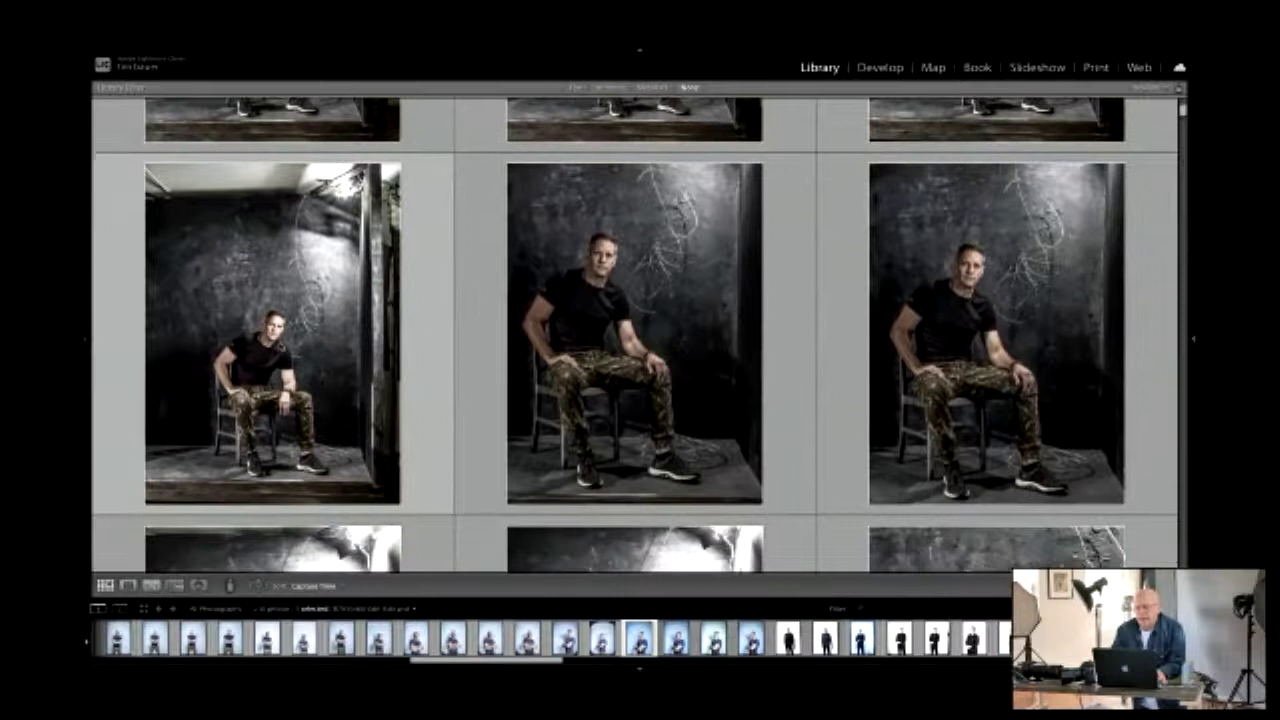
{"action": "scroll", "coordinate": [281, 348], "scroll_direction": "down", "scroll_amount": 4}
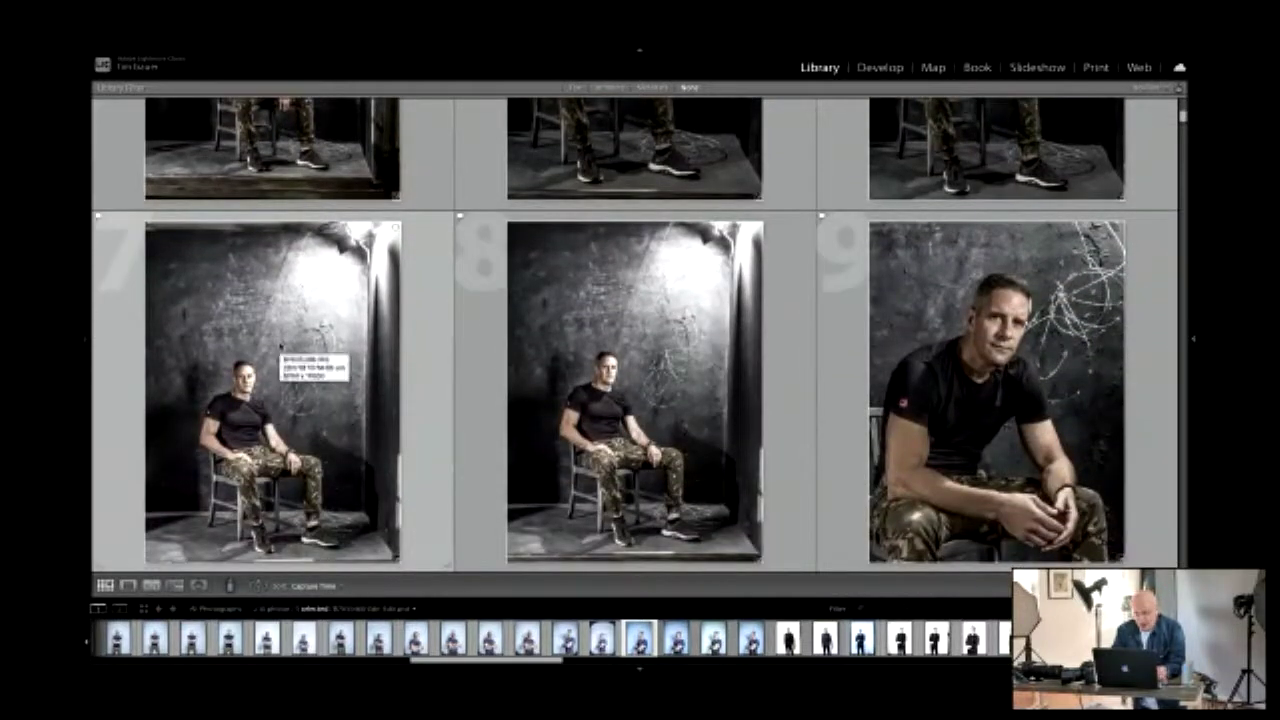
{"action": "scroll", "coordinate": [281, 348], "scroll_direction": "down", "scroll_amount": 4}
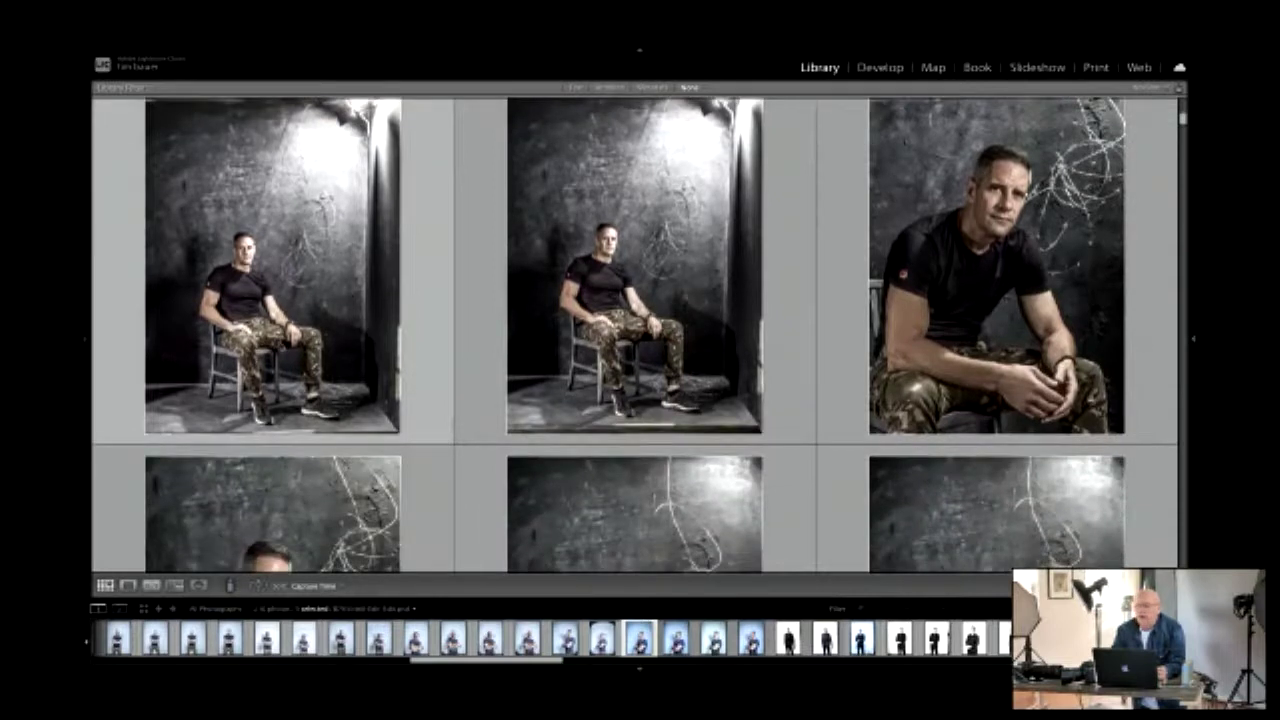
{"action": "scroll", "coordinate": [281, 346], "scroll_direction": "down", "scroll_amount": 3}
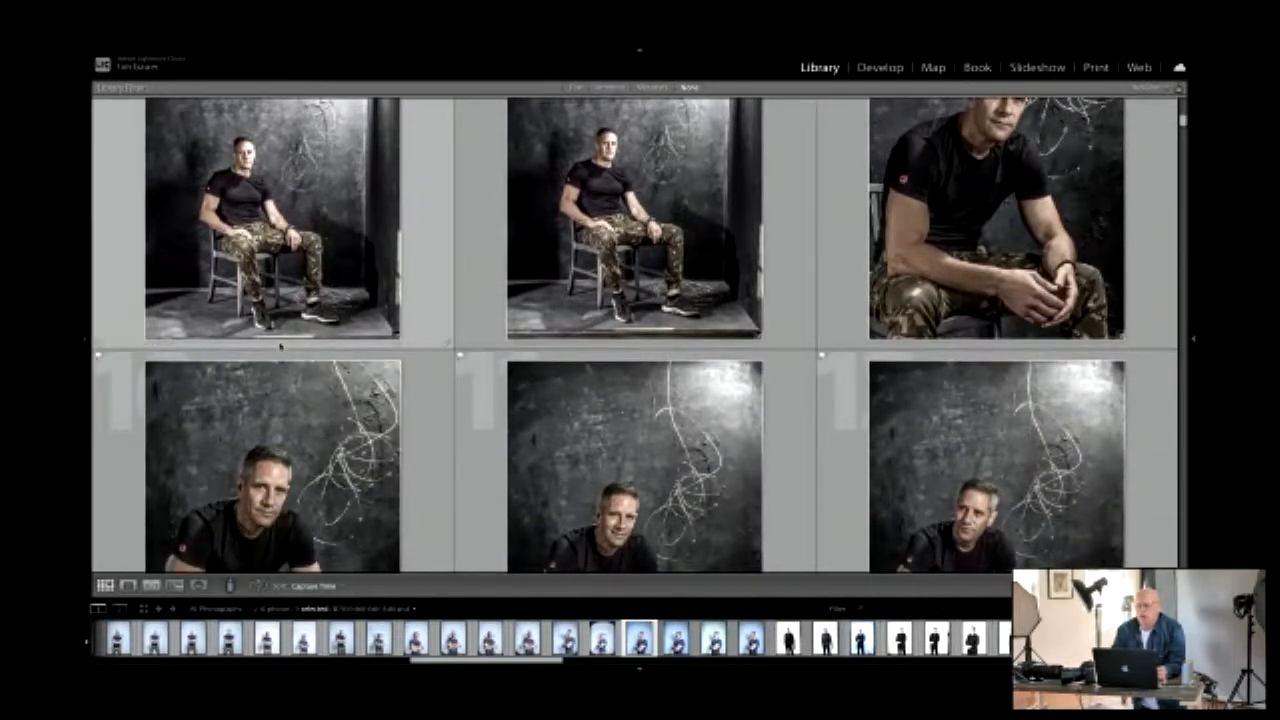
{"action": "scroll", "coordinate": [281, 346], "scroll_direction": "down", "scroll_amount": 4}
{"action": "scroll", "coordinate": [281, 346], "scroll_direction": "down", "scroll_amount": 1}
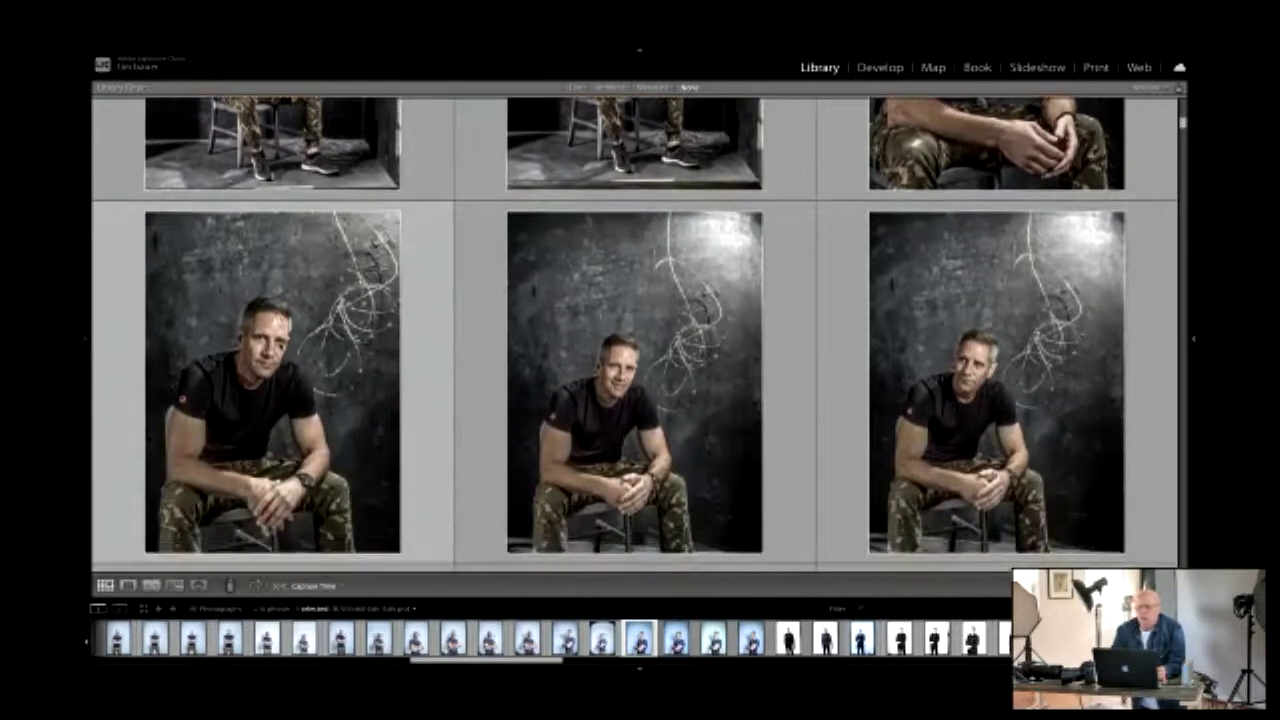
{"action": "scroll", "coordinate": [281, 346], "scroll_direction": "down", "scroll_amount": 8}
{"action": "scroll", "coordinate": [281, 346], "scroll_direction": "down", "scroll_amount": 2}
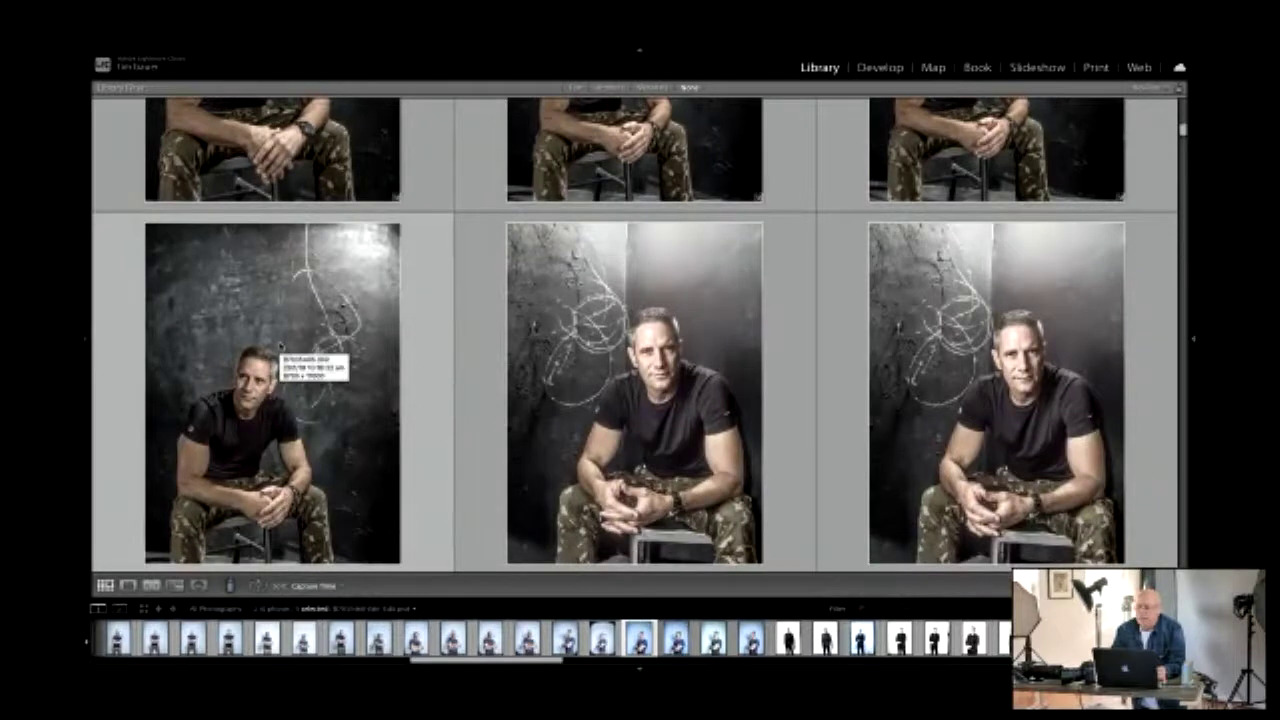
{"action": "scroll", "coordinate": [281, 346], "scroll_direction": "up", "scroll_amount": 5}
{"action": "scroll", "coordinate": [281, 346], "scroll_direction": "down", "scroll_amount": 15}
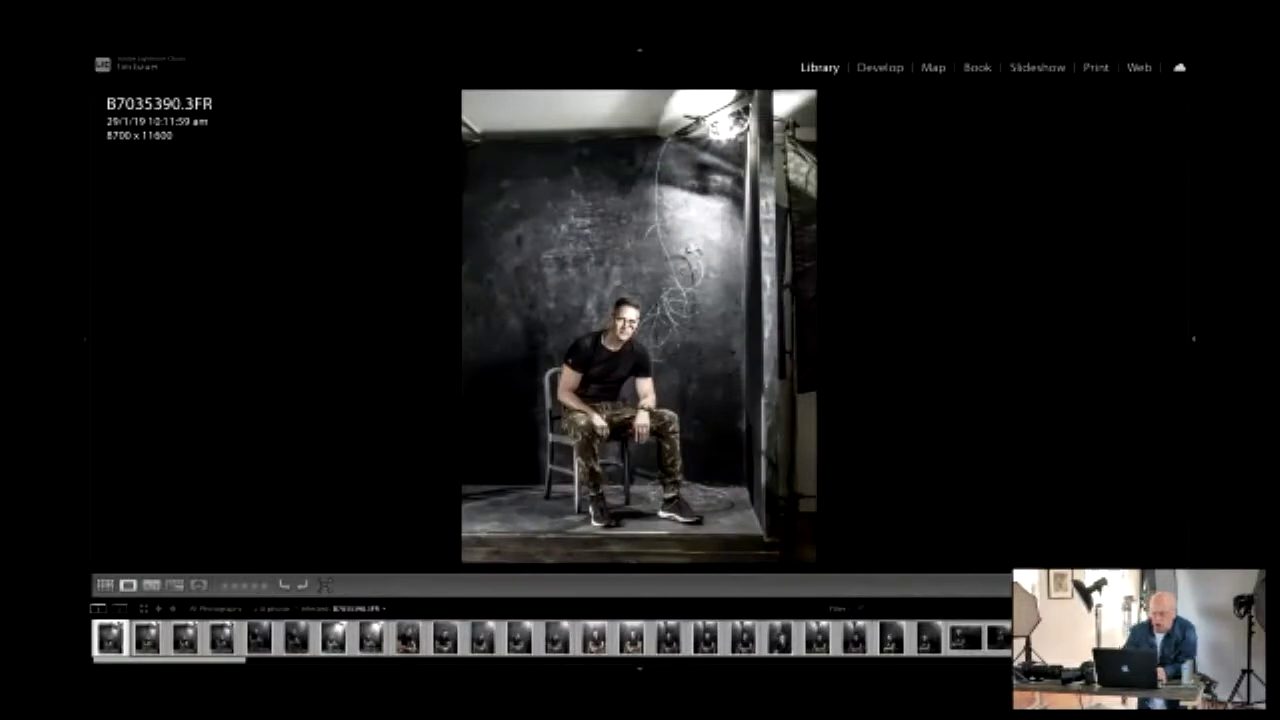
Examine the first seated portrait, B7035390.3FR, at full-screen size and open it from the grid in Loupe view.
{"action": "key", "text": "shift+Tab"}
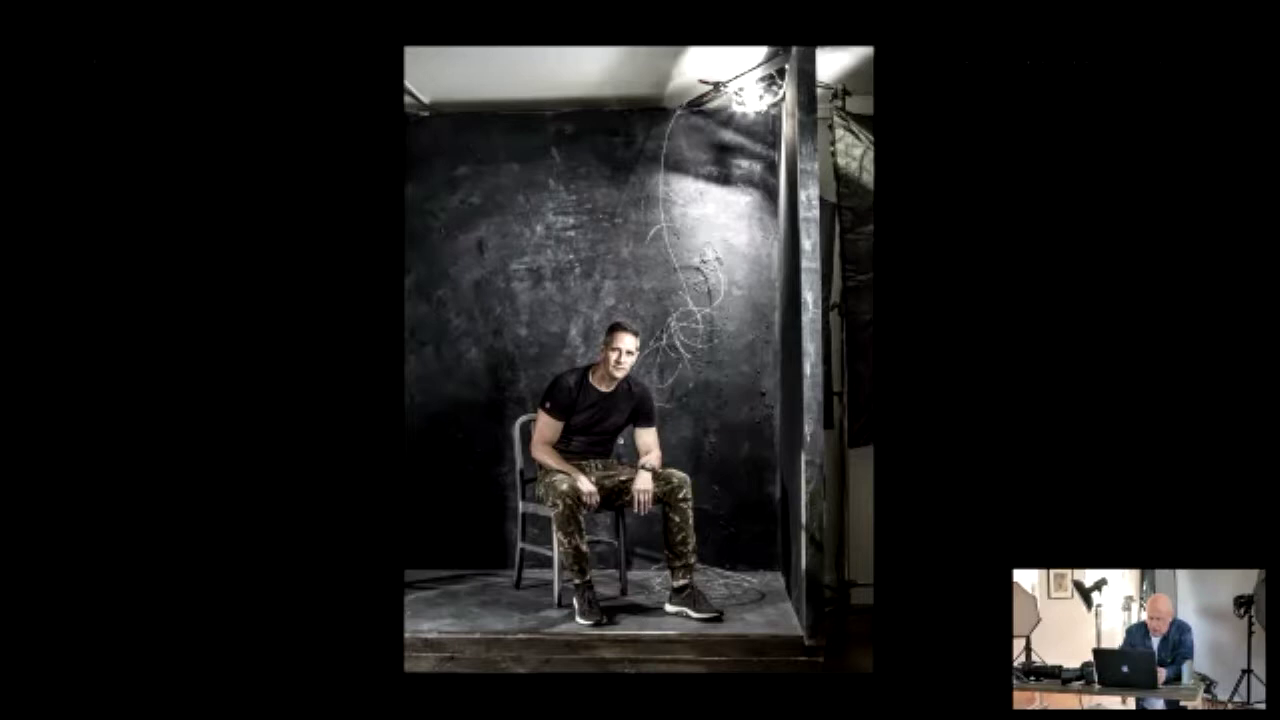
{"action": "key", "text": "f"}
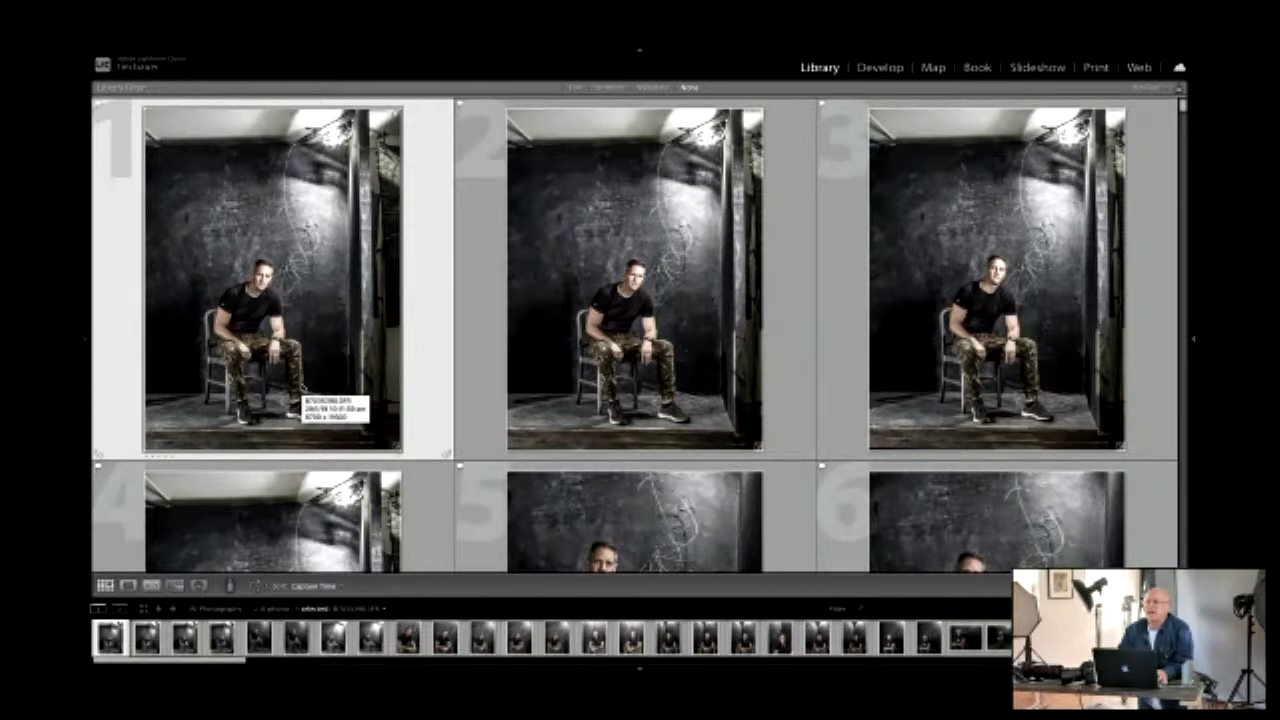
{"action": "double_click", "coordinate": [271, 297]}
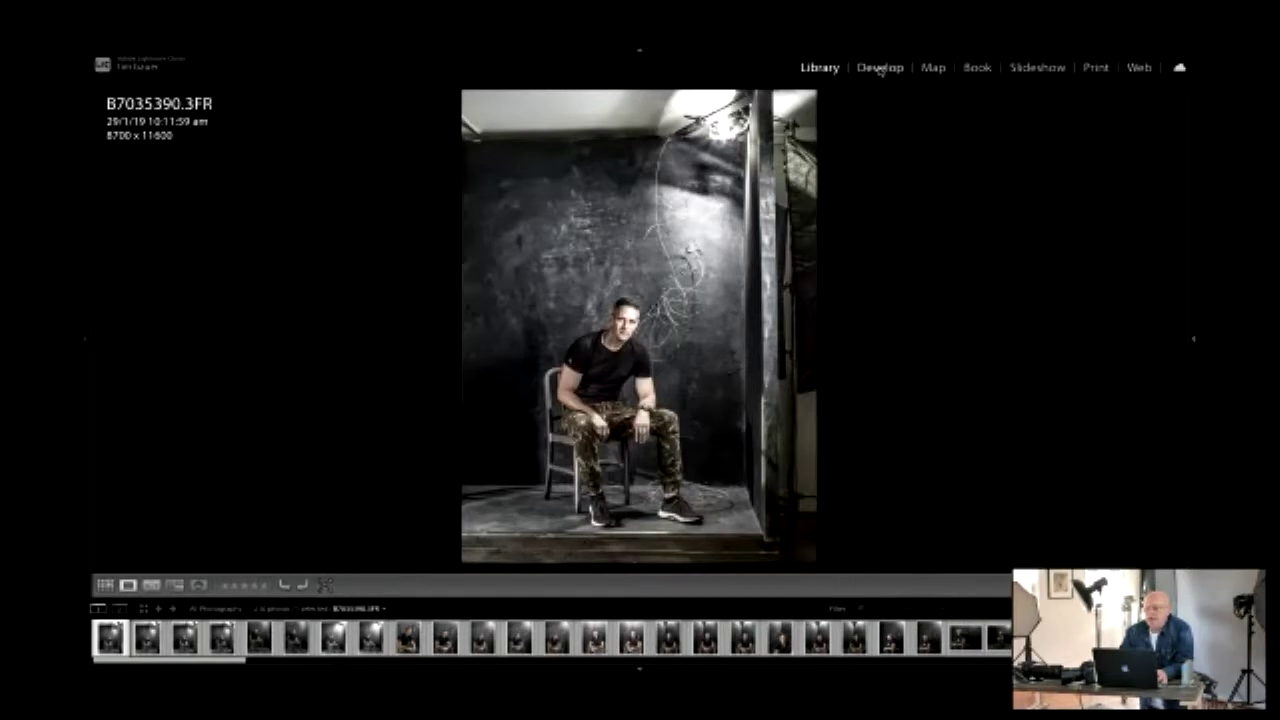
Open the seated portrait B7035390.3FR in the Develop module with the side panels shown.
{"action": "left_click", "coordinate": [880, 69]}
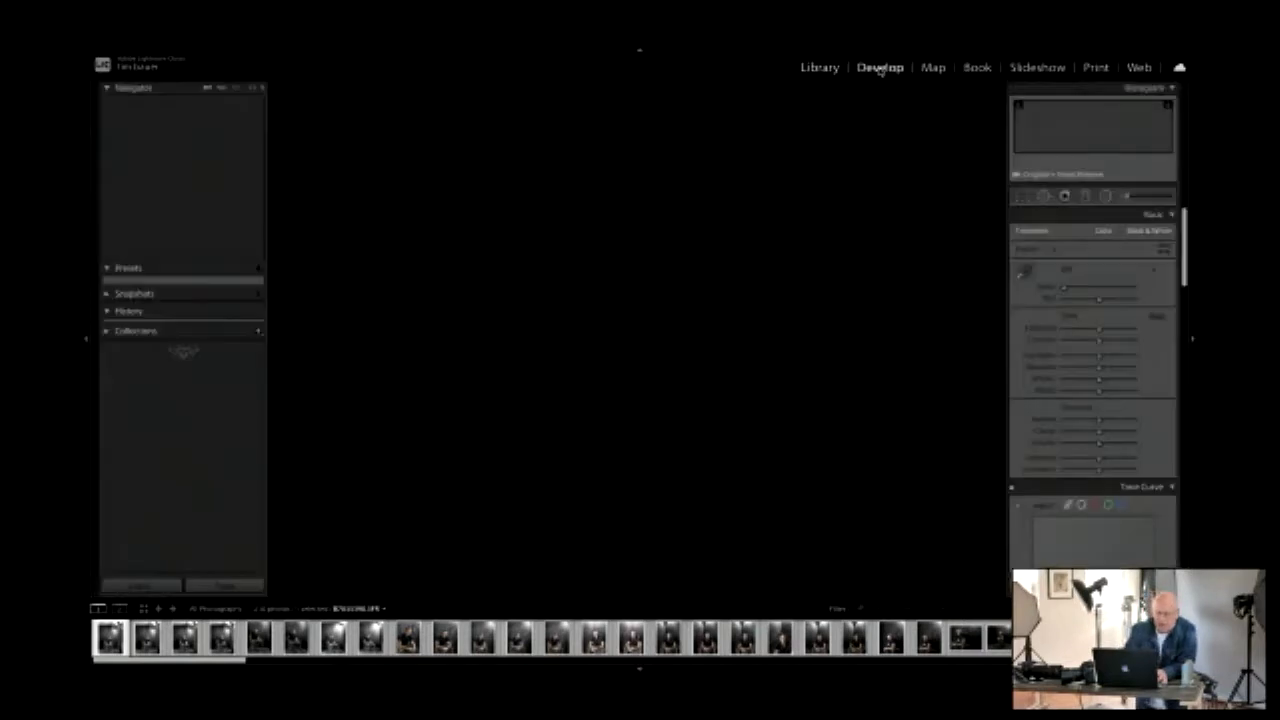
{"action": "key", "text": "Tab"}
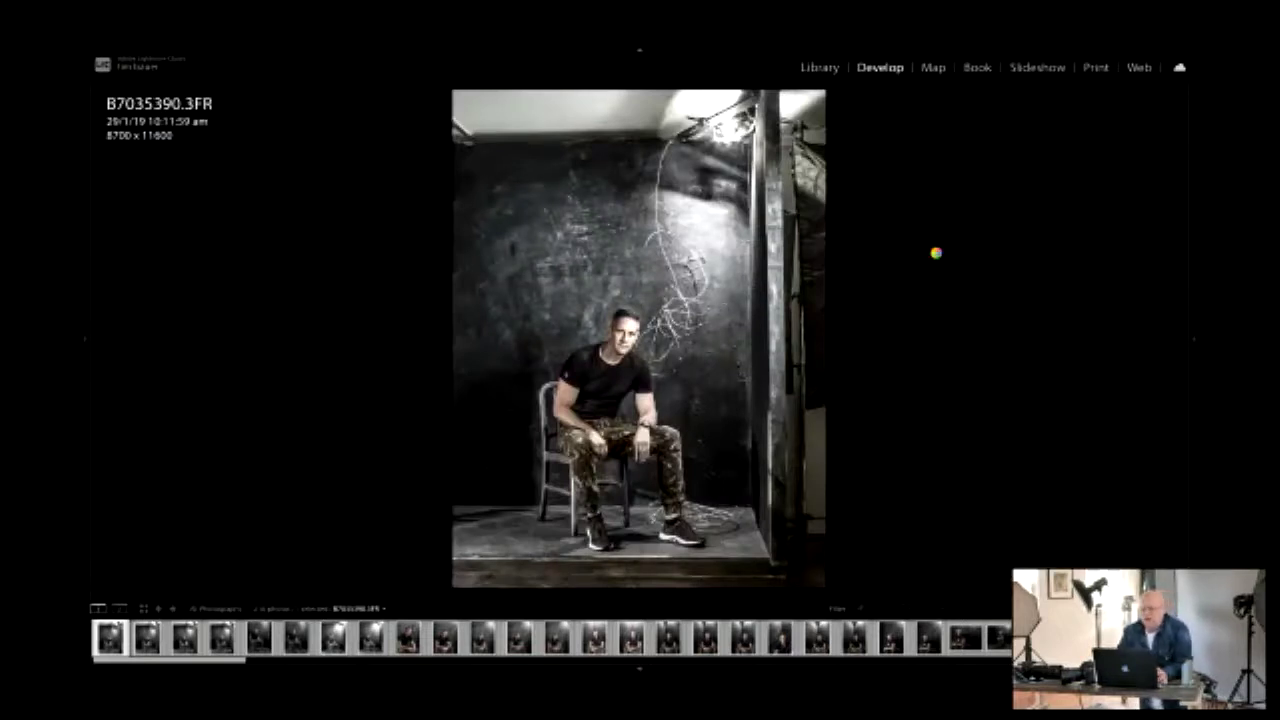
{"action": "key", "text": "Tab"}
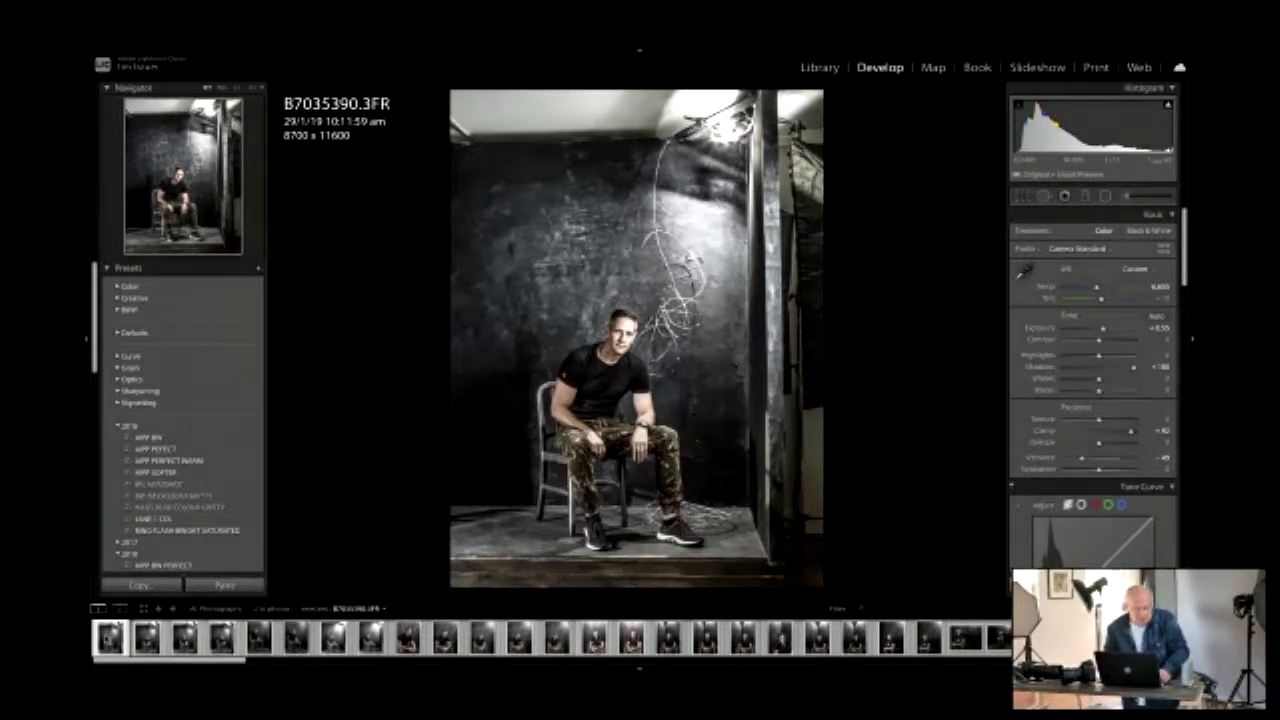
Create a virtual copy of the original portrait B7035390.3FR.
{"action": "right_click", "coordinate": [104, 636]}
{"action": "left_click", "coordinate": [186, 523]}
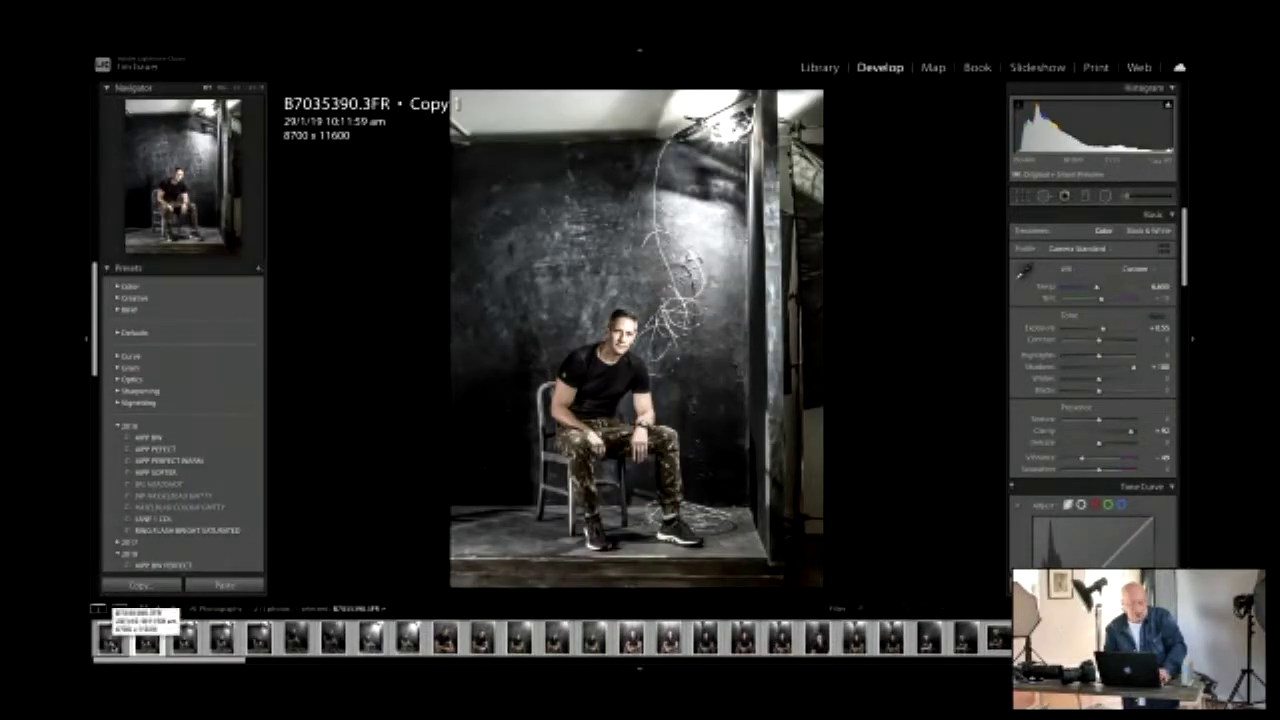
{"action": "left_click", "coordinate": [110, 630]}
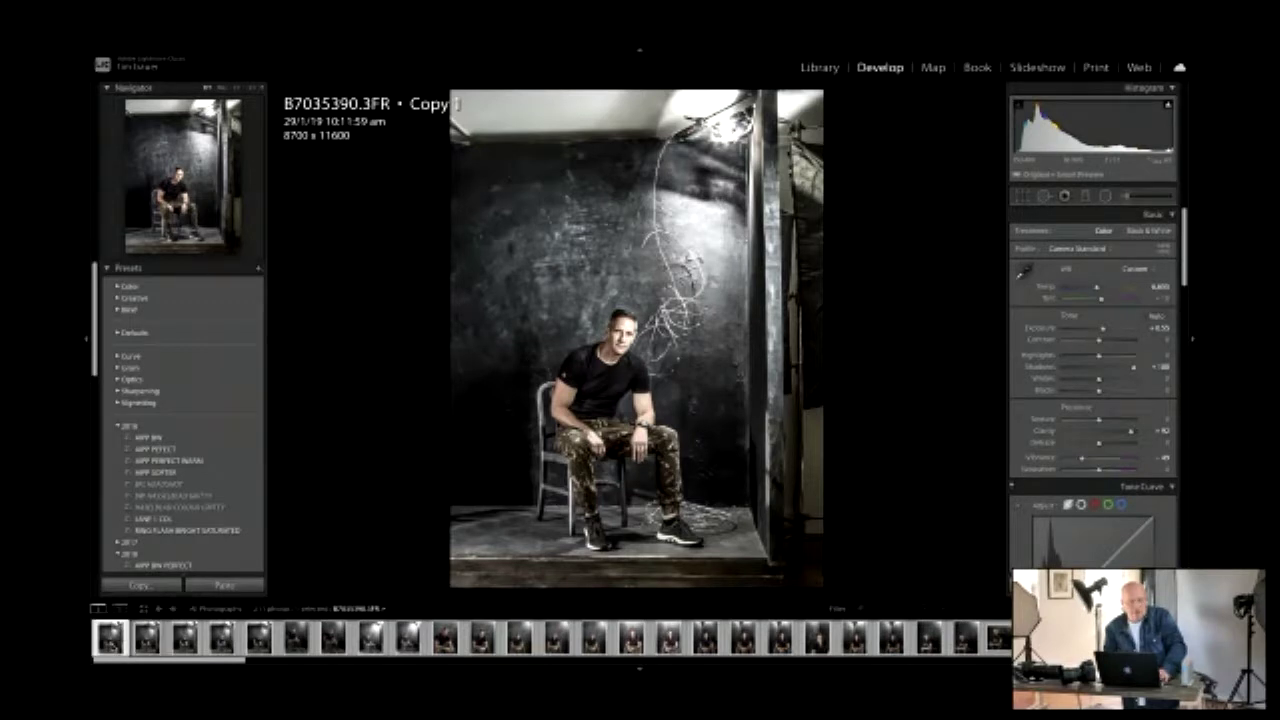
{"action": "right_click", "coordinate": [110, 640]}
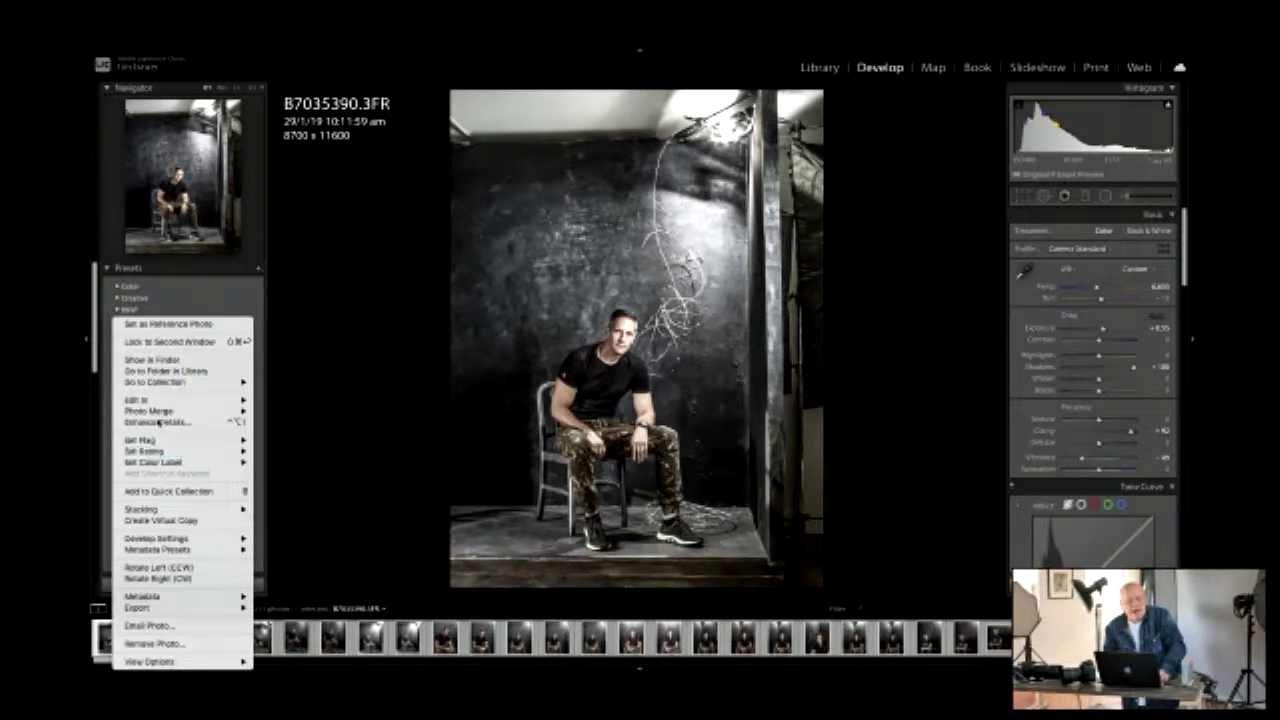
{"action": "mouse_move", "coordinate": [186, 533]}
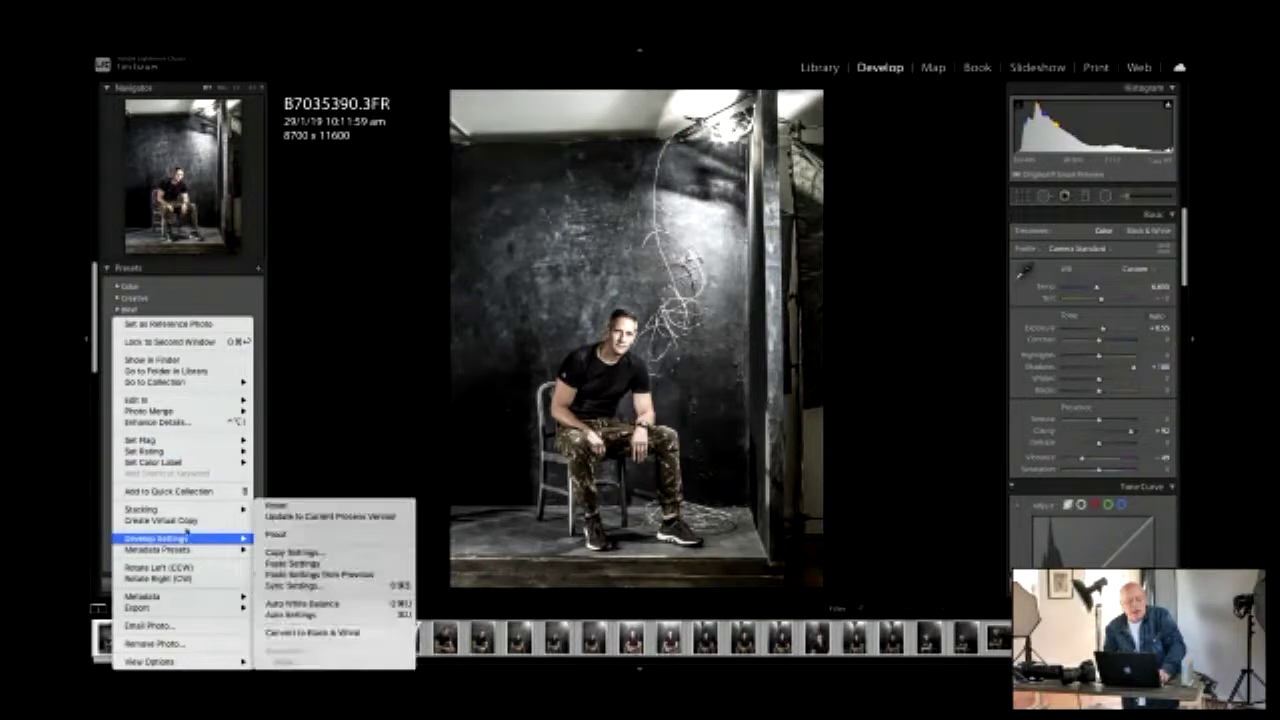
{"action": "left_click", "coordinate": [186, 521]}
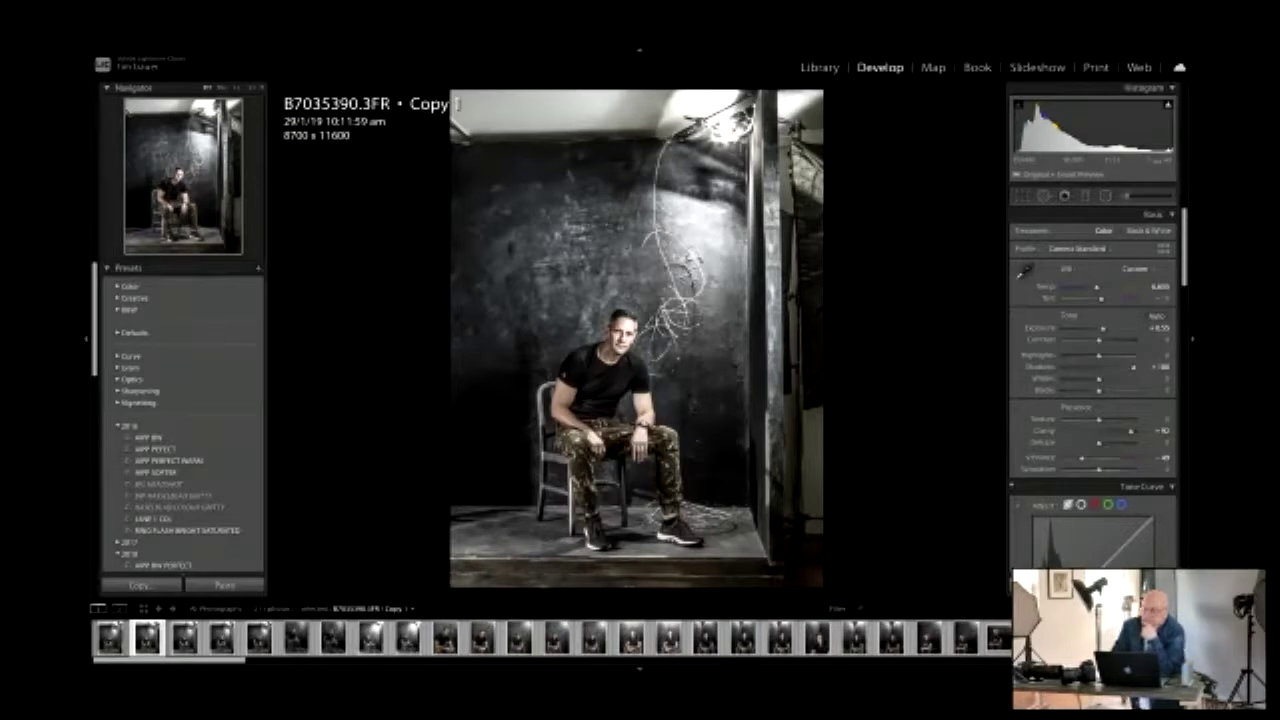
Compare the virtual copy's unedited and edited looks by resetting its develop settings, undoing the reset and viewing the edit full screen.
{"action": "key", "text": "super+shift+r"}
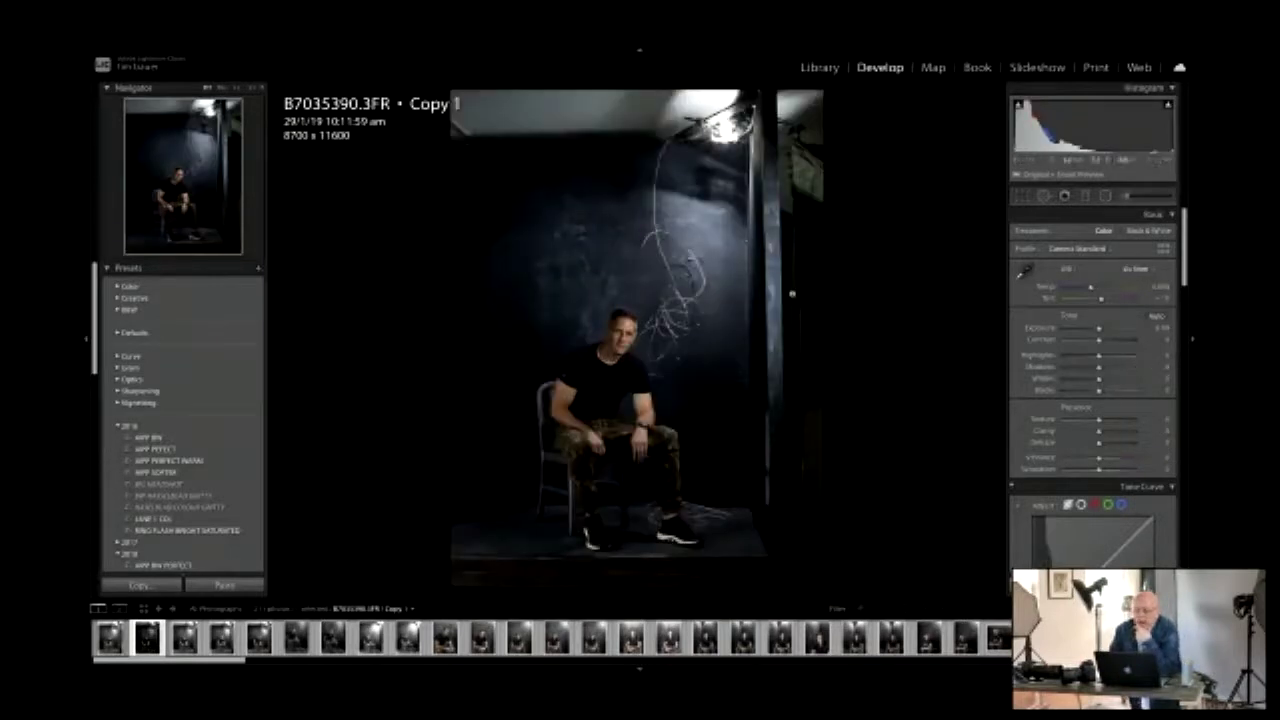
{"action": "key", "text": "ctrl+z"}
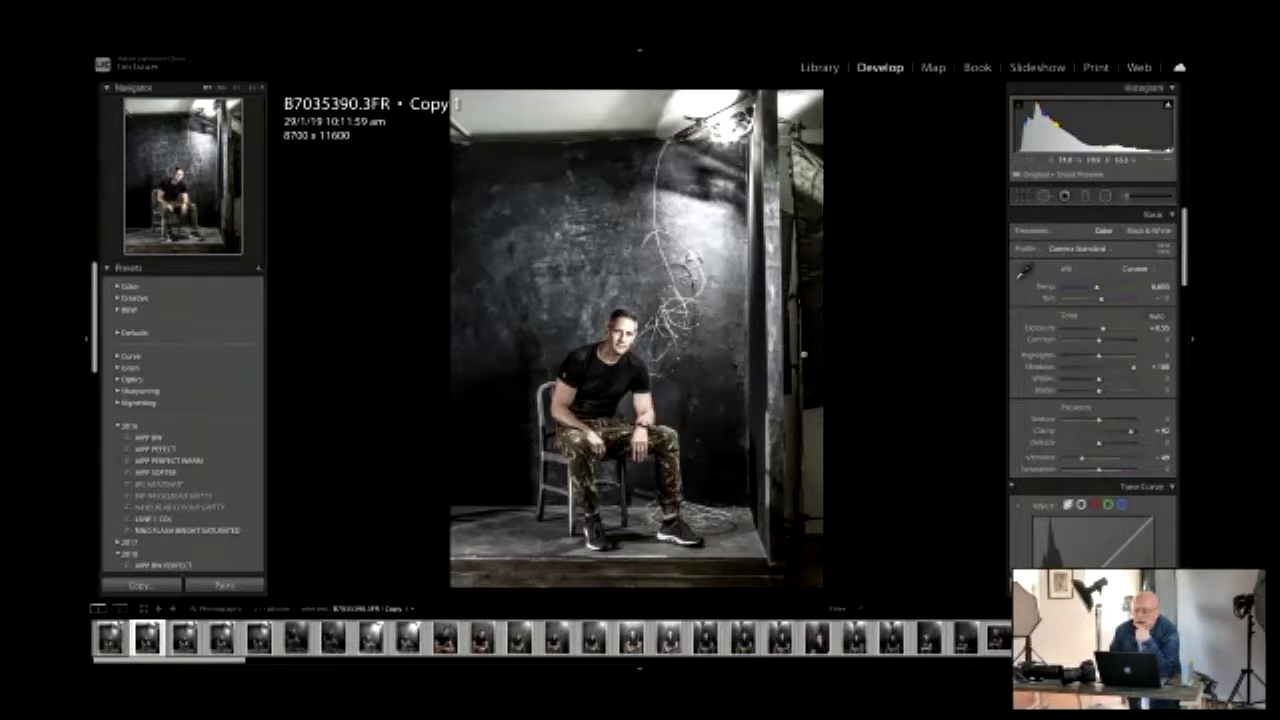
{"action": "key", "text": "f"}
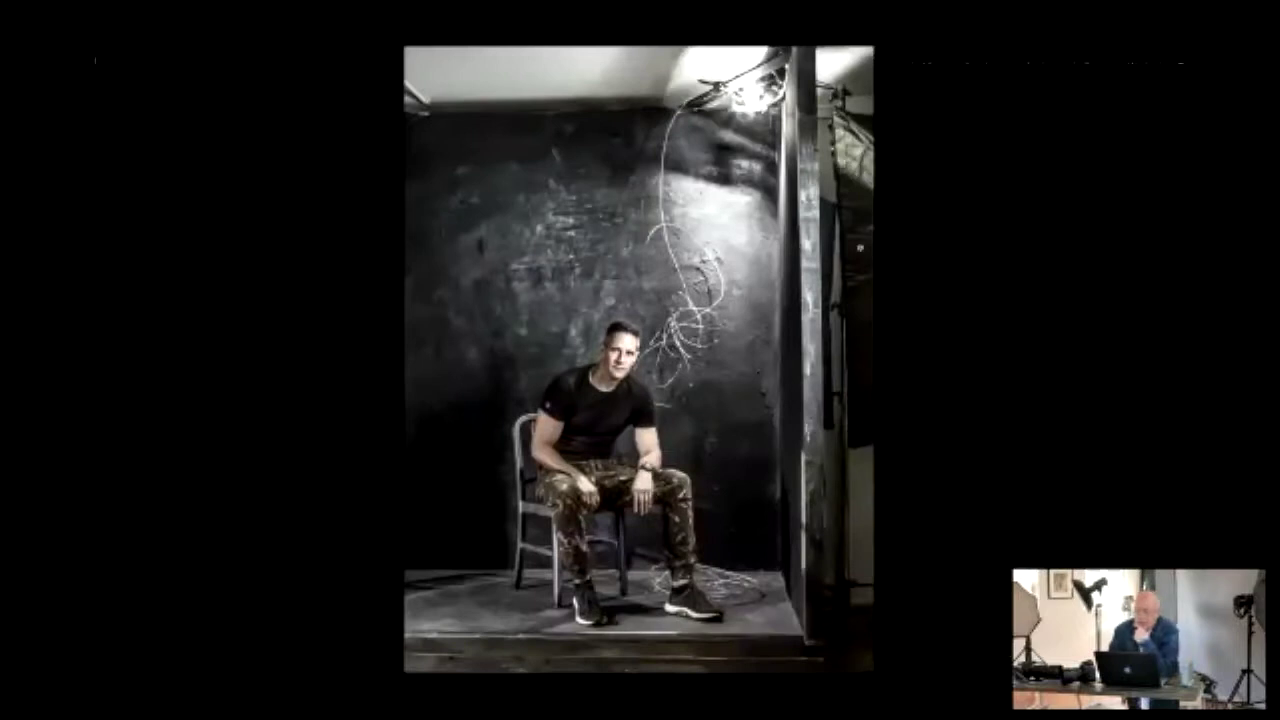
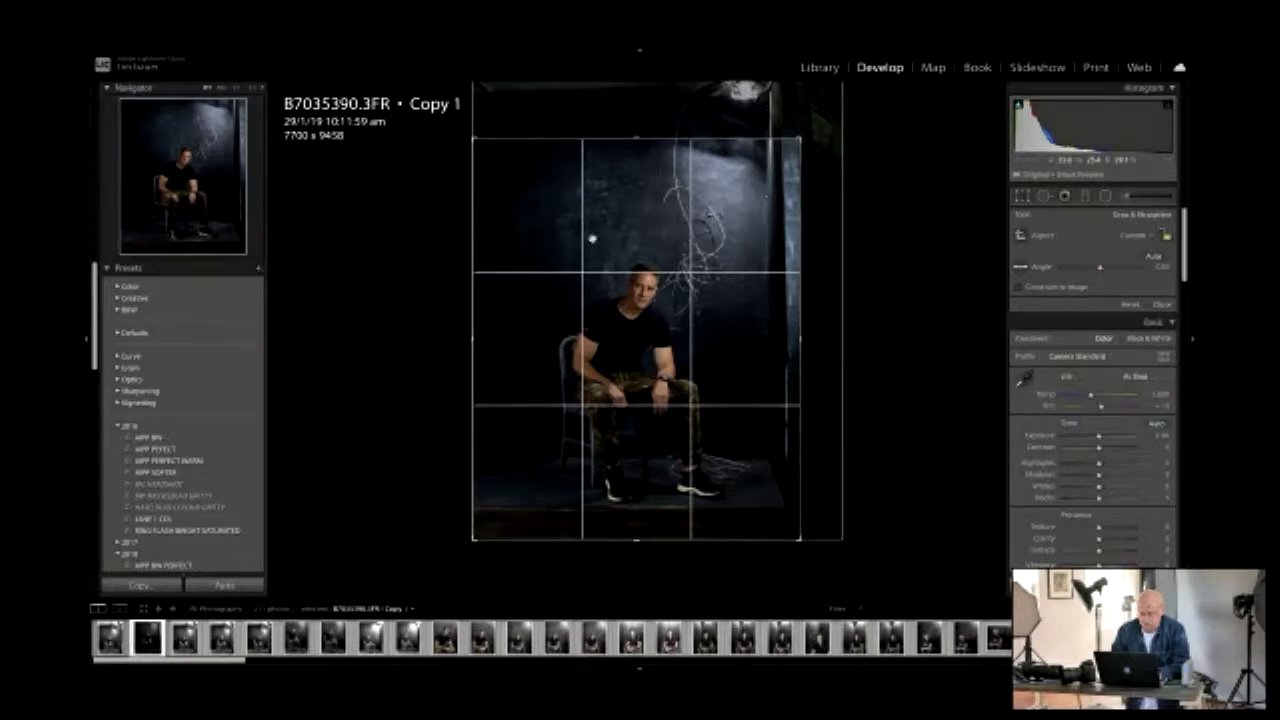
Apply the tighter crop around the seated man and straighten the perspective with Auto Upright.
{"action": "key", "text": "Return"}
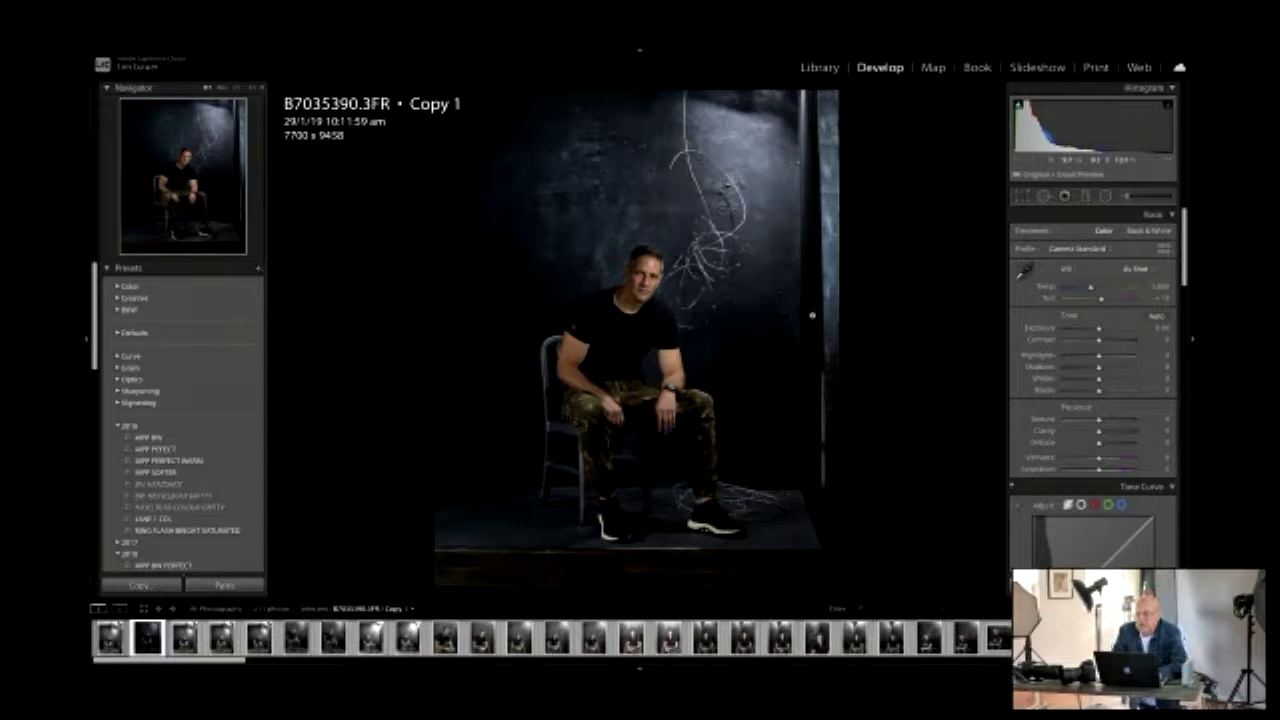
{"action": "scroll", "coordinate": [1100, 450], "scroll_direction": "down", "scroll_amount": 2}
{"action": "scroll", "coordinate": [1100, 452], "scroll_direction": "down", "scroll_amount": 15}
{"action": "scroll", "coordinate": [1092, 452], "scroll_direction": "up", "scroll_amount": 5}
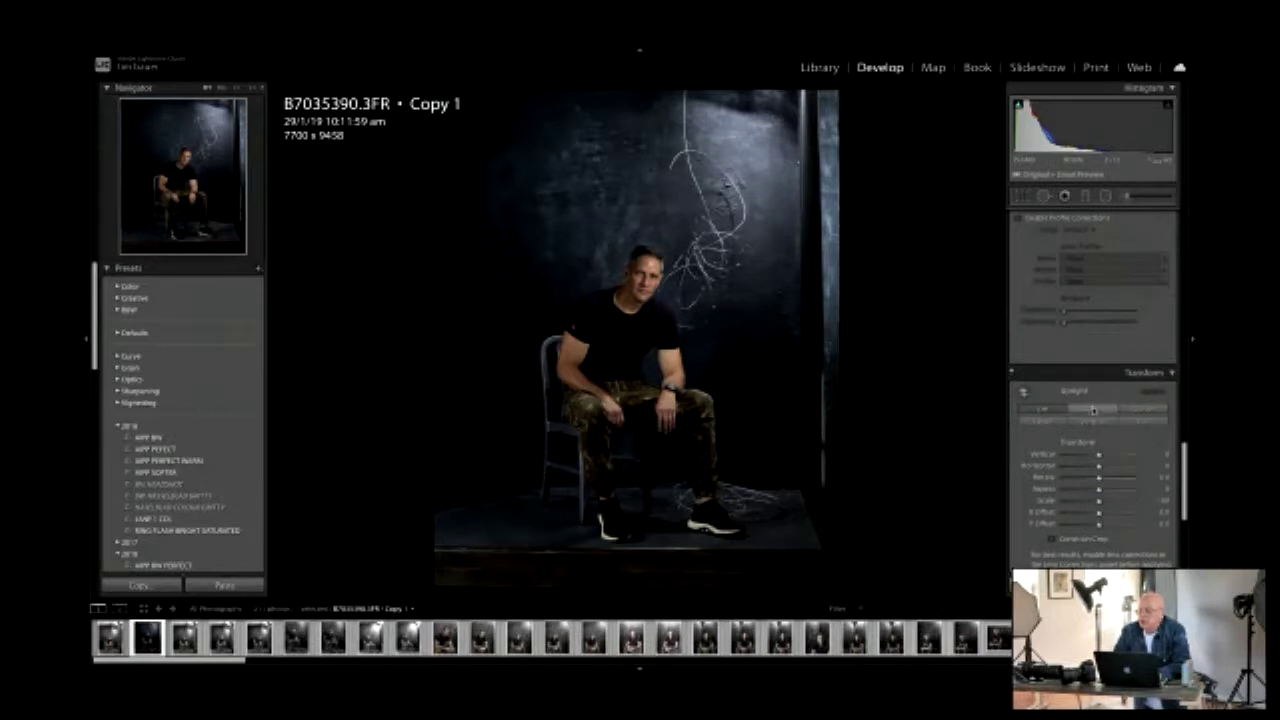
{"action": "left_click", "coordinate": [1090, 408]}
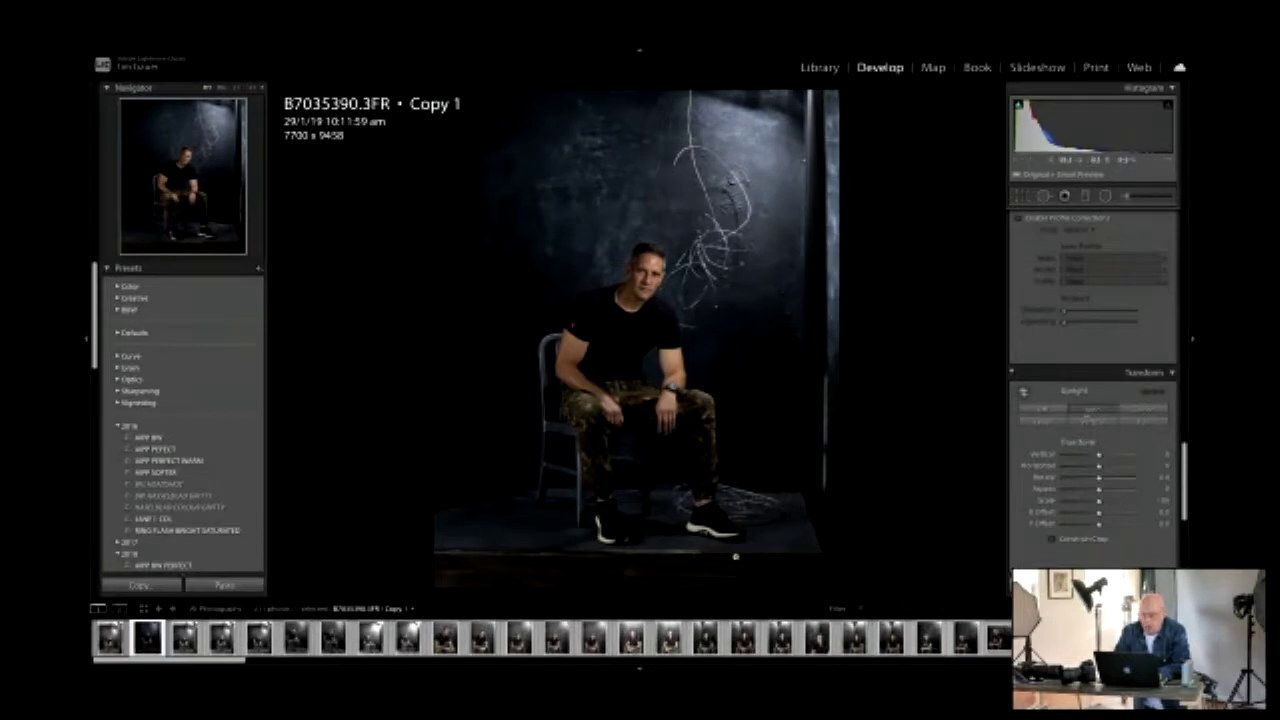
Brighten the virtual copy by raising its overall Exposure to about +0.85.
{"action": "scroll", "coordinate": [1094, 346], "scroll_direction": "up", "scroll_amount": 10}
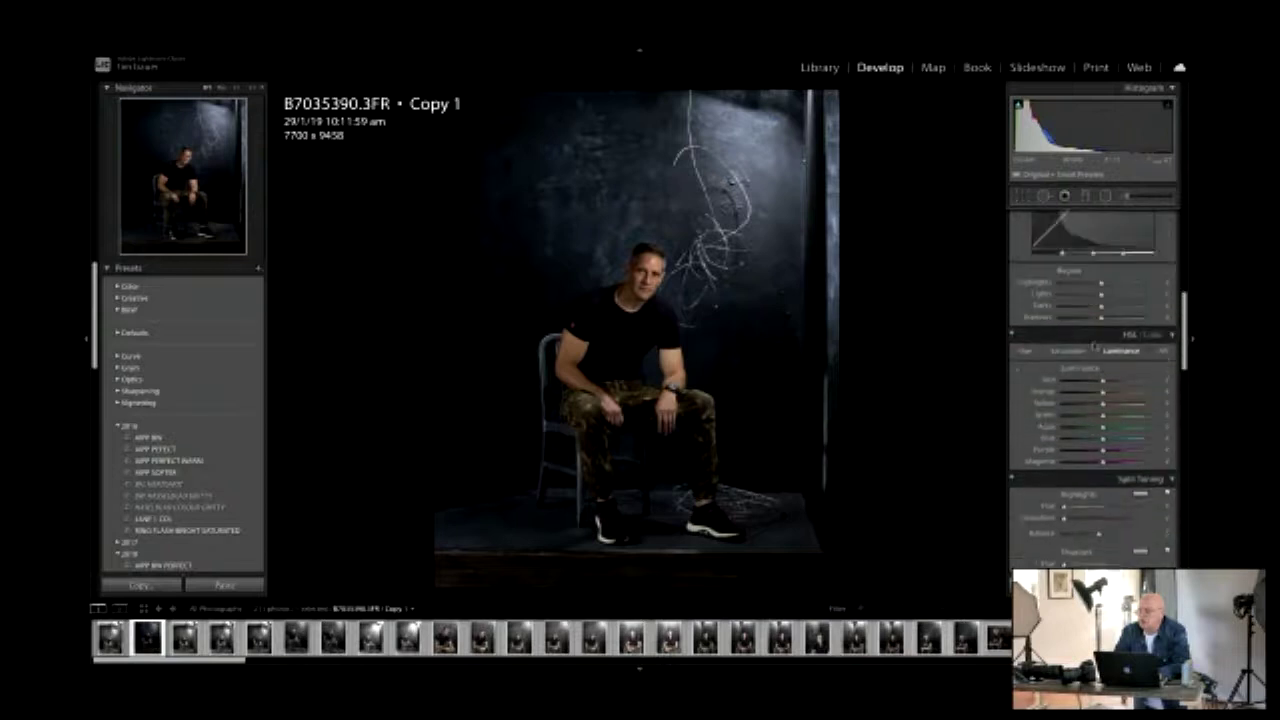
{"action": "scroll", "coordinate": [1105, 323], "scroll_direction": "up", "scroll_amount": 5}
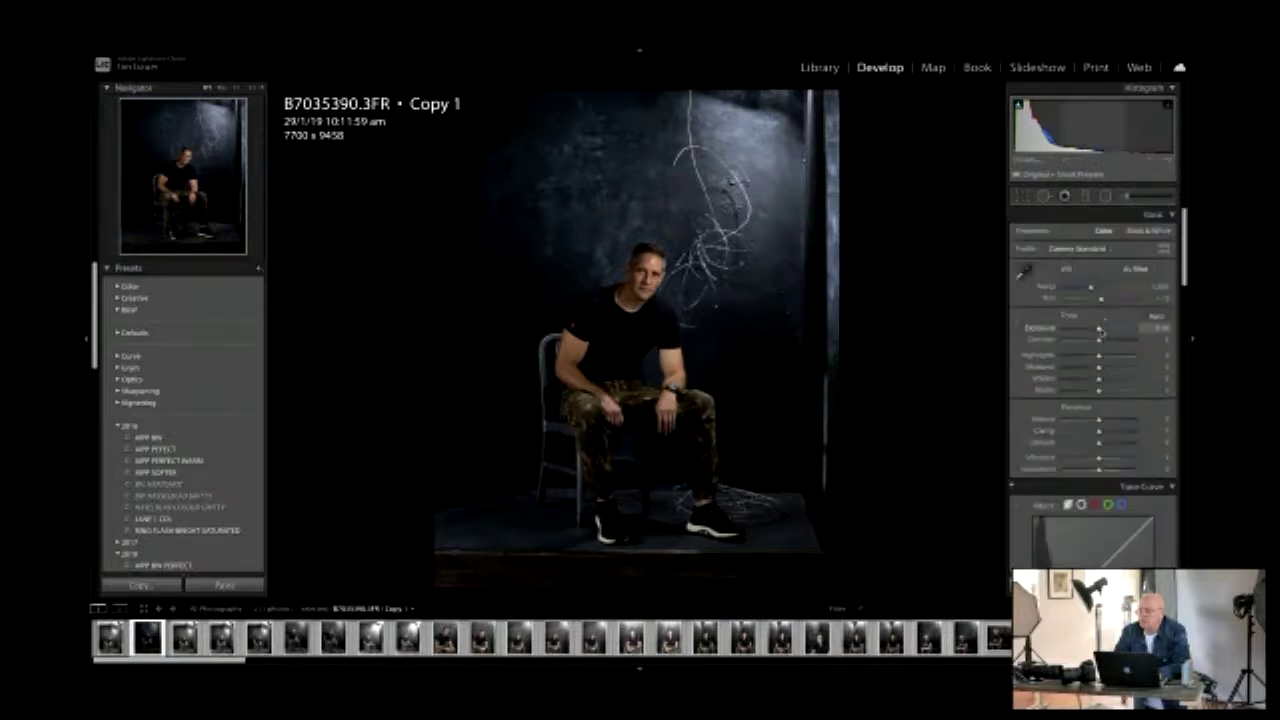
{"action": "left_click_drag", "start_coordinate": [1099, 329], "coordinate": [1106, 330]}
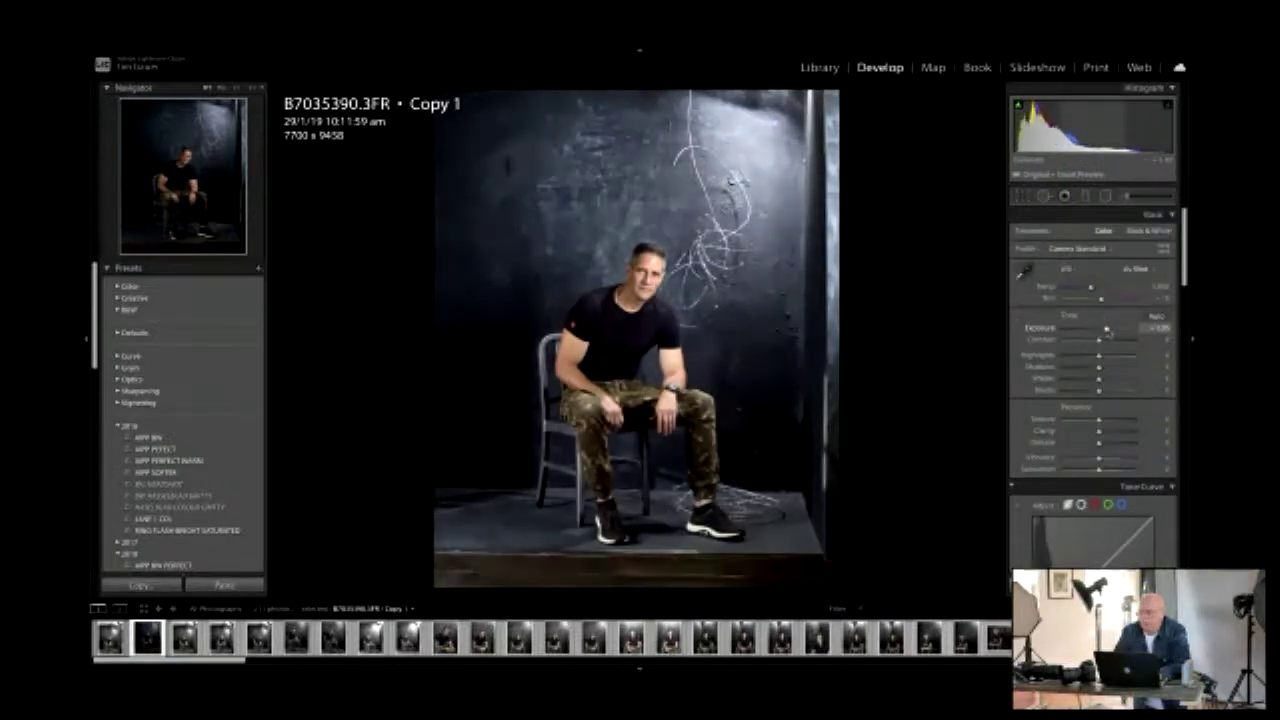
Fine-tune the portrait's perspective with a slight Horizontal transform adjustment.
{"action": "scroll", "coordinate": [1048, 430], "scroll_direction": "down", "scroll_amount": 2}
{"action": "scroll", "coordinate": [1048, 430], "scroll_direction": "down", "scroll_amount": 10}
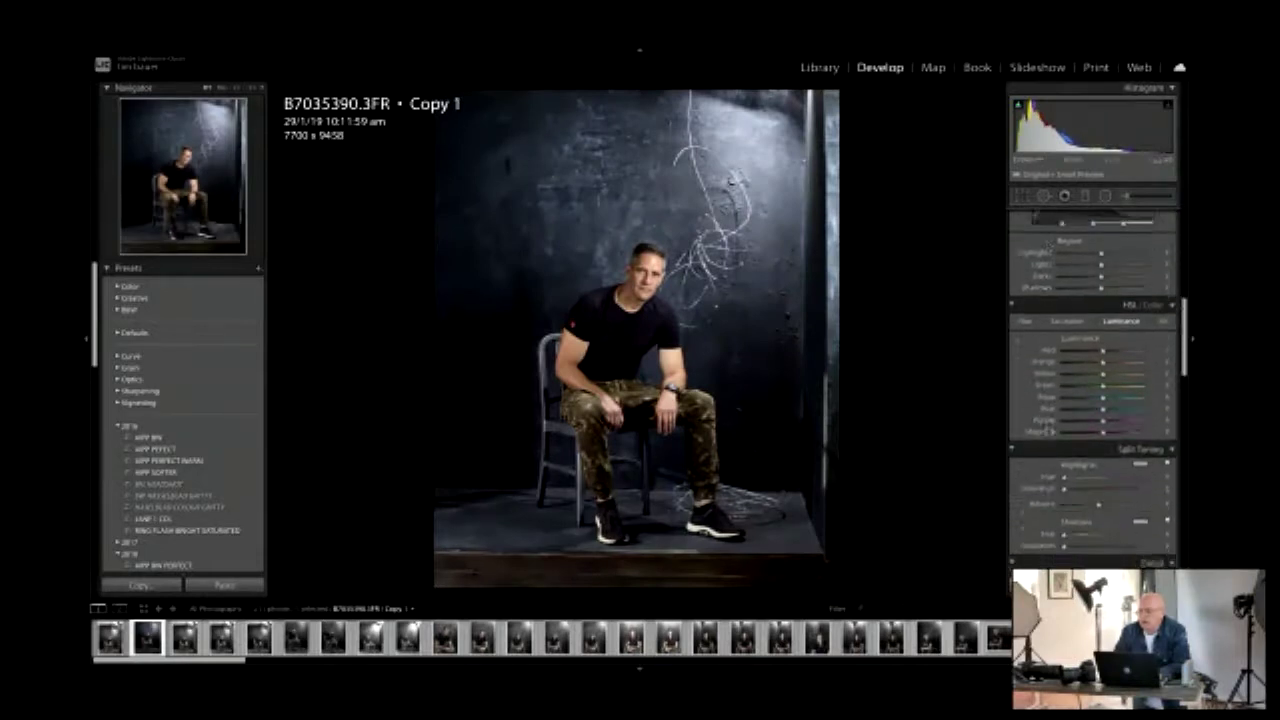
{"action": "scroll", "coordinate": [1048, 432], "scroll_direction": "down", "scroll_amount": 5}
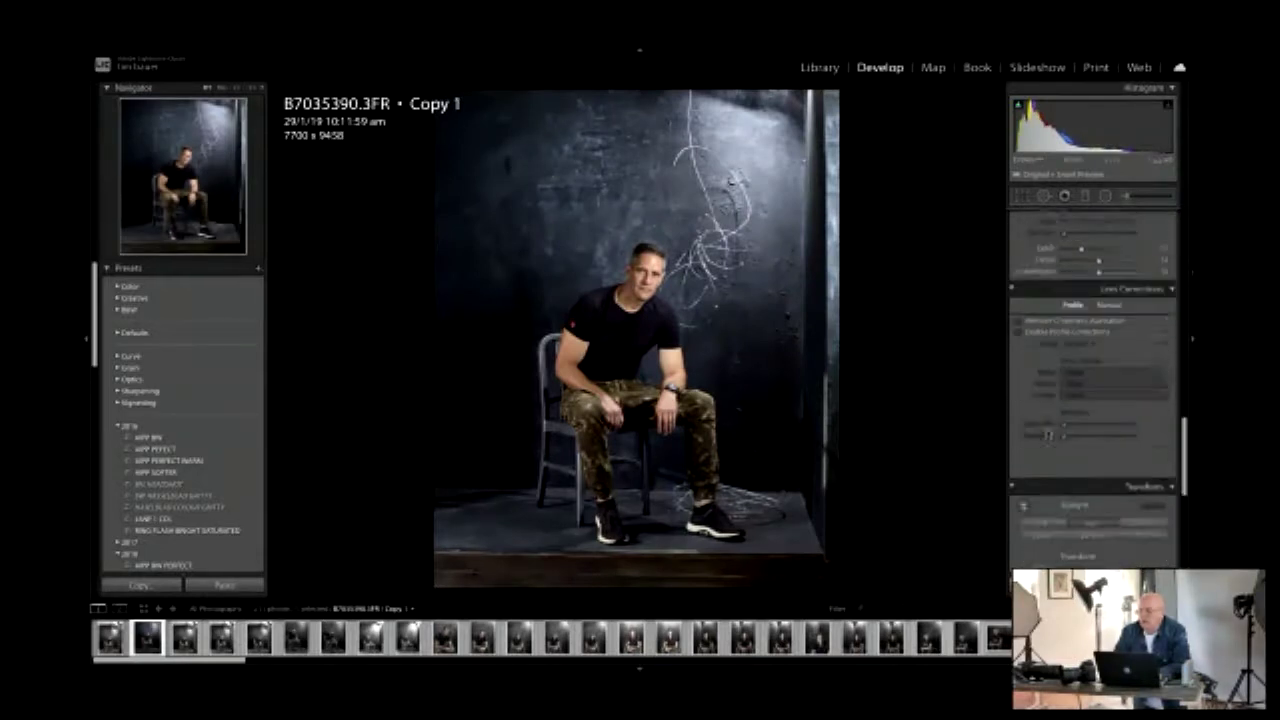
{"action": "left_click_drag", "start_coordinate": [1098, 483], "coordinate": [1099, 488]}
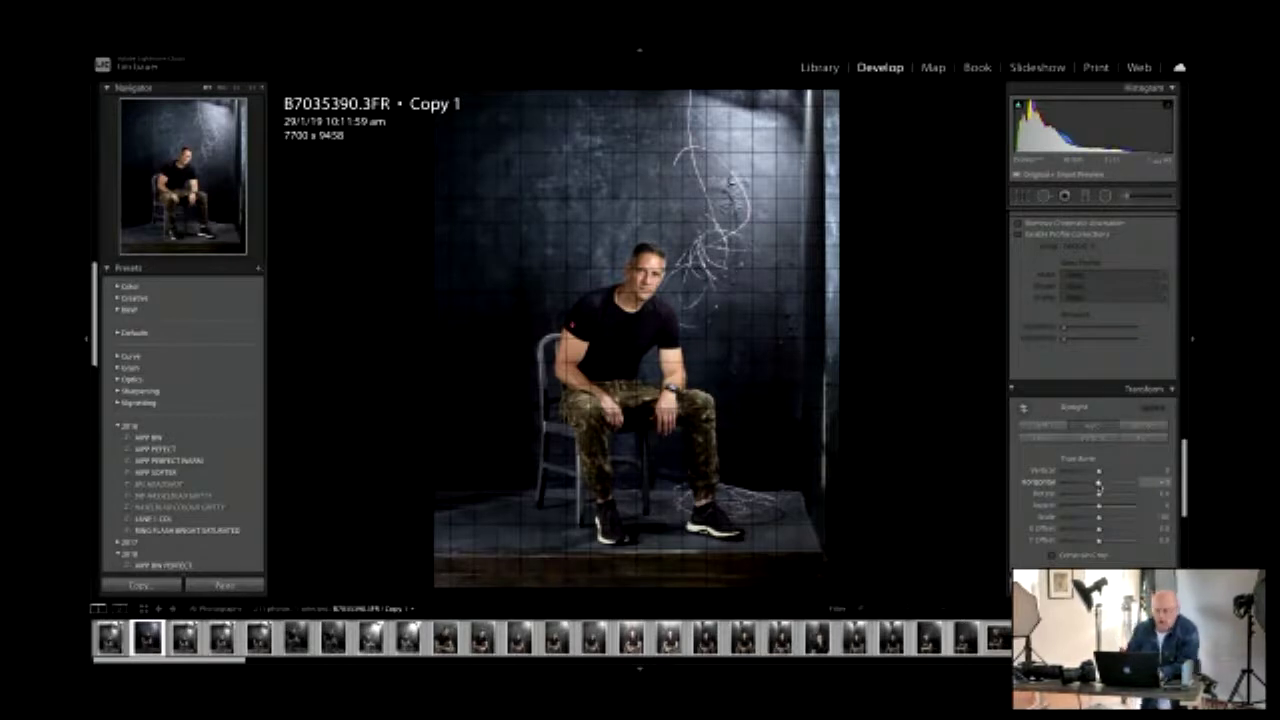
{"action": "left_click_drag", "start_coordinate": [1099, 488], "coordinate": [1099, 488]}
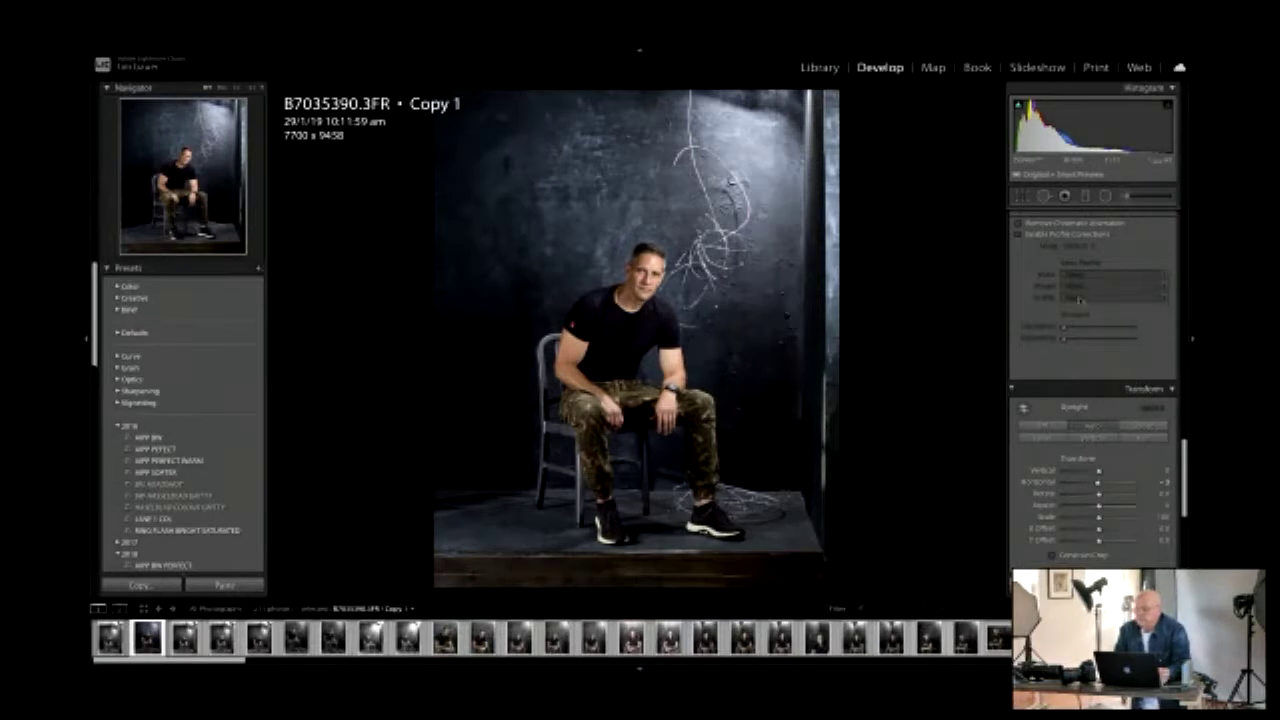
Set Clarity to +100, Highlights to -100 and Shadows to +100, lower the Blacks, and cool the white balance slightly.
{"action": "scroll", "coordinate": [1081, 316], "scroll_direction": "up", "scroll_amount": 5}
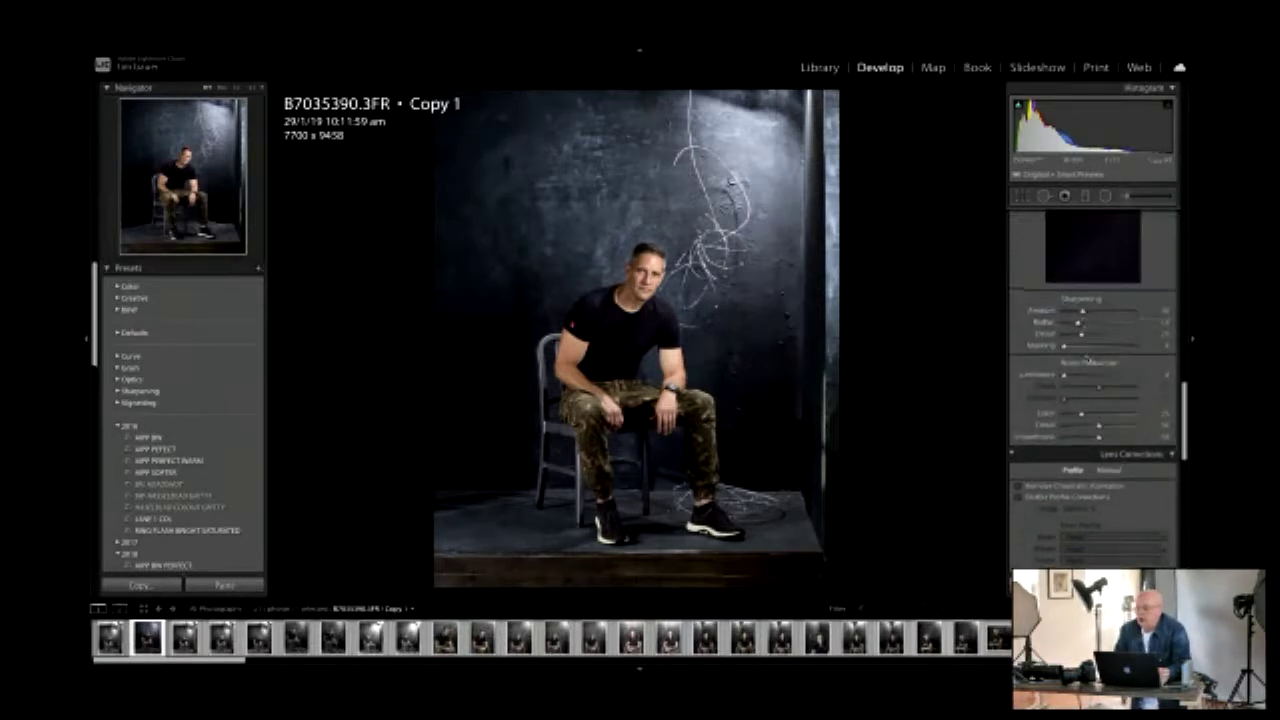
{"action": "scroll", "coordinate": [1087, 358], "scroll_direction": "up", "scroll_amount": 6}
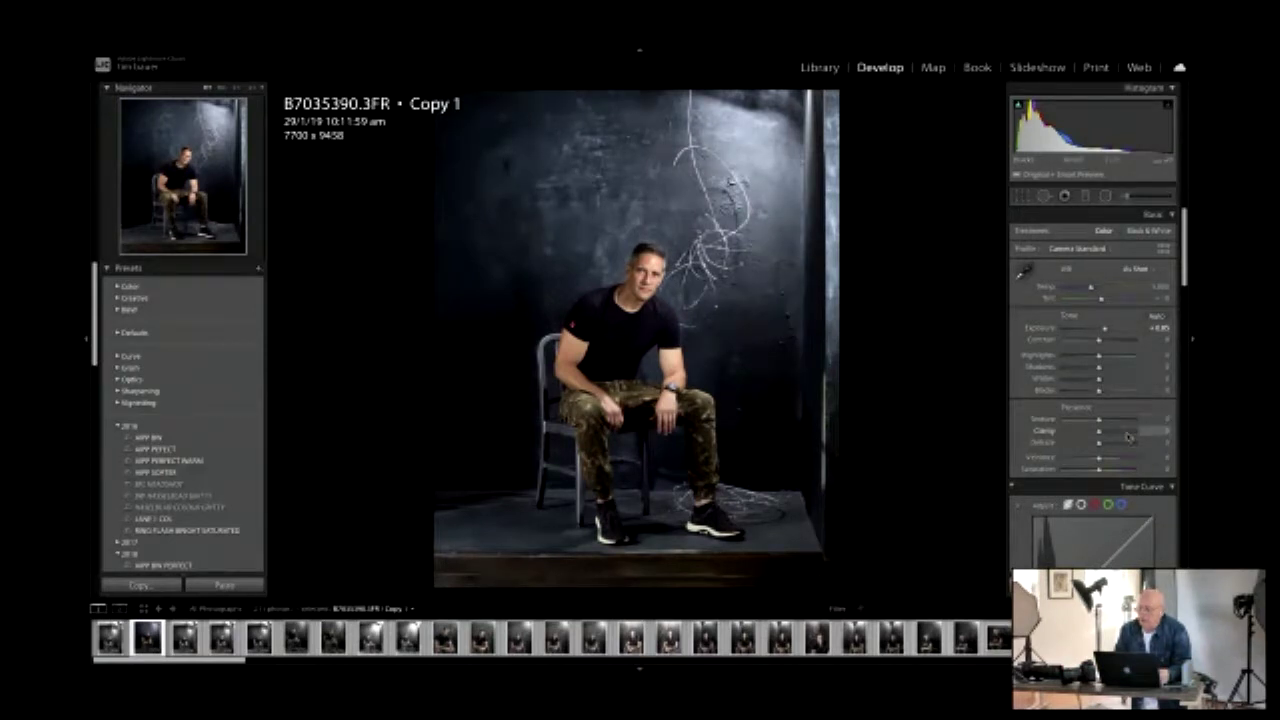
{"action": "left_click_drag", "start_coordinate": [1129, 432], "coordinate": [1133, 432]}
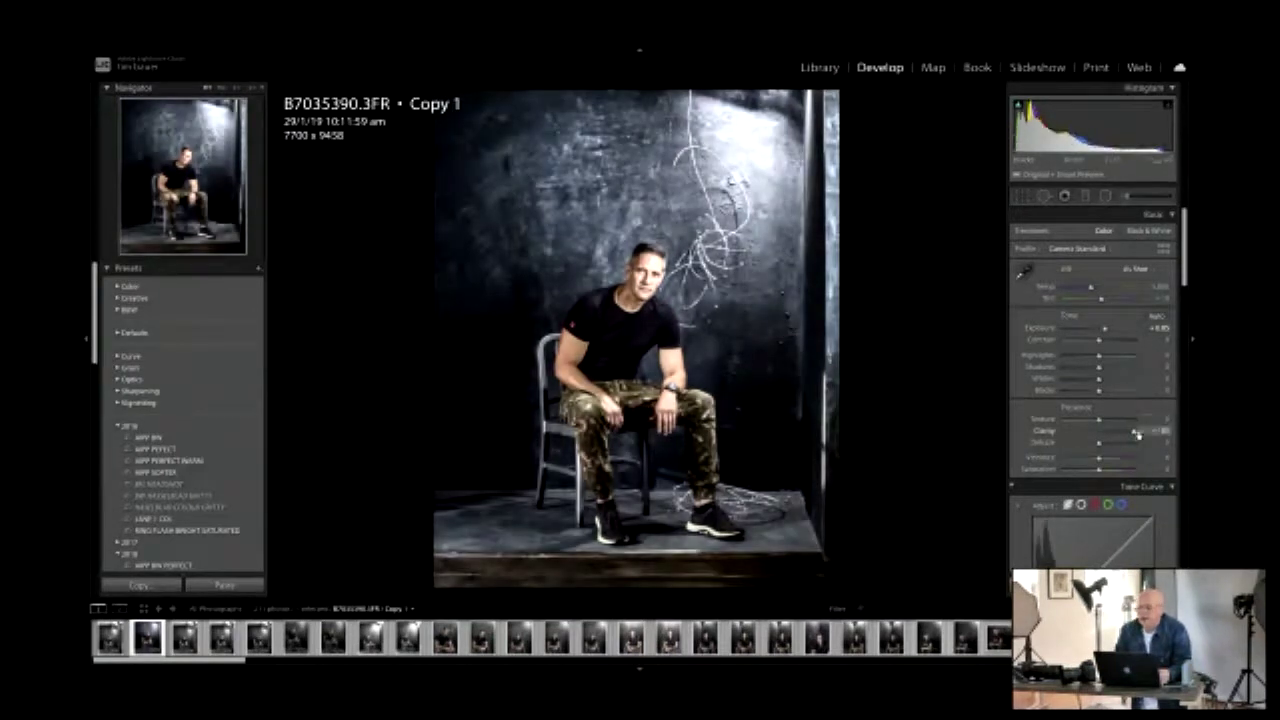
{"action": "left_click_drag", "start_coordinate": [1098, 355], "coordinate": [1089, 391]}
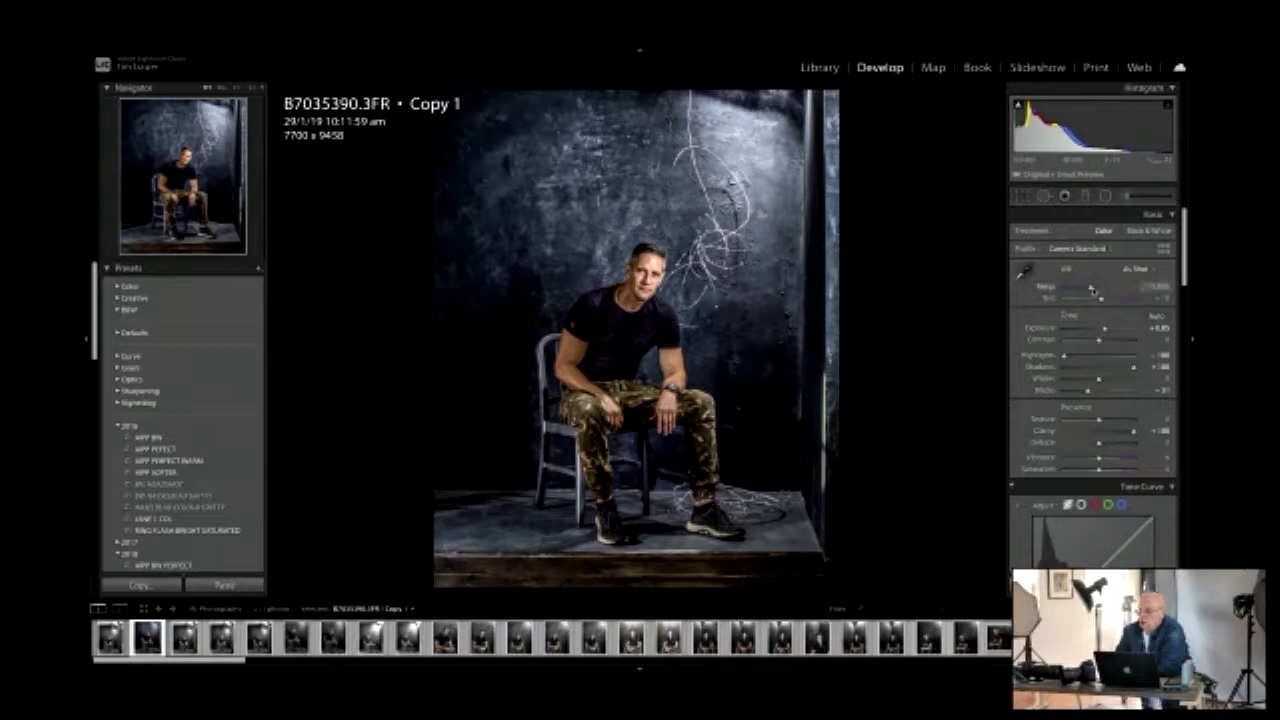
{"action": "left_click_drag", "start_coordinate": [1092, 289], "coordinate": [1091, 290]}
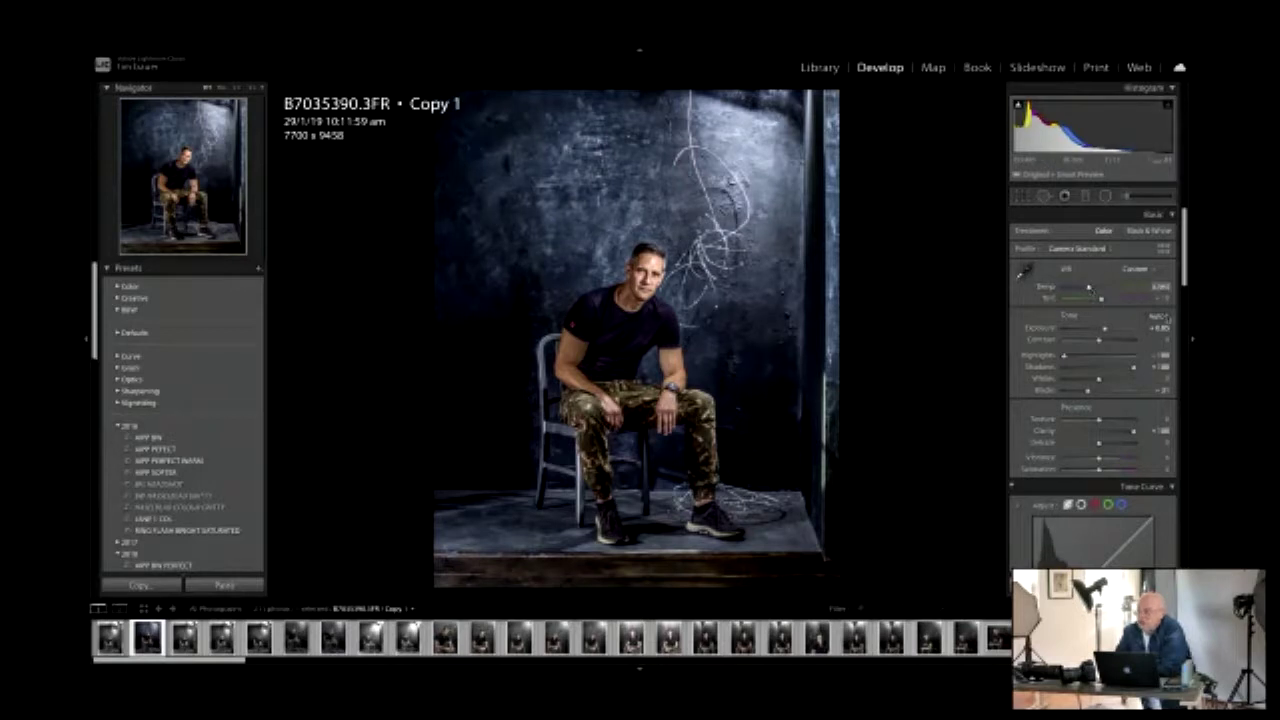
Reset the Adjustment Brush settings, set Texture and Clarity to 100, raise Contrast, Shadows and slightly Exposure, and lower Highlights.
{"action": "left_click", "coordinate": [1127, 198]}
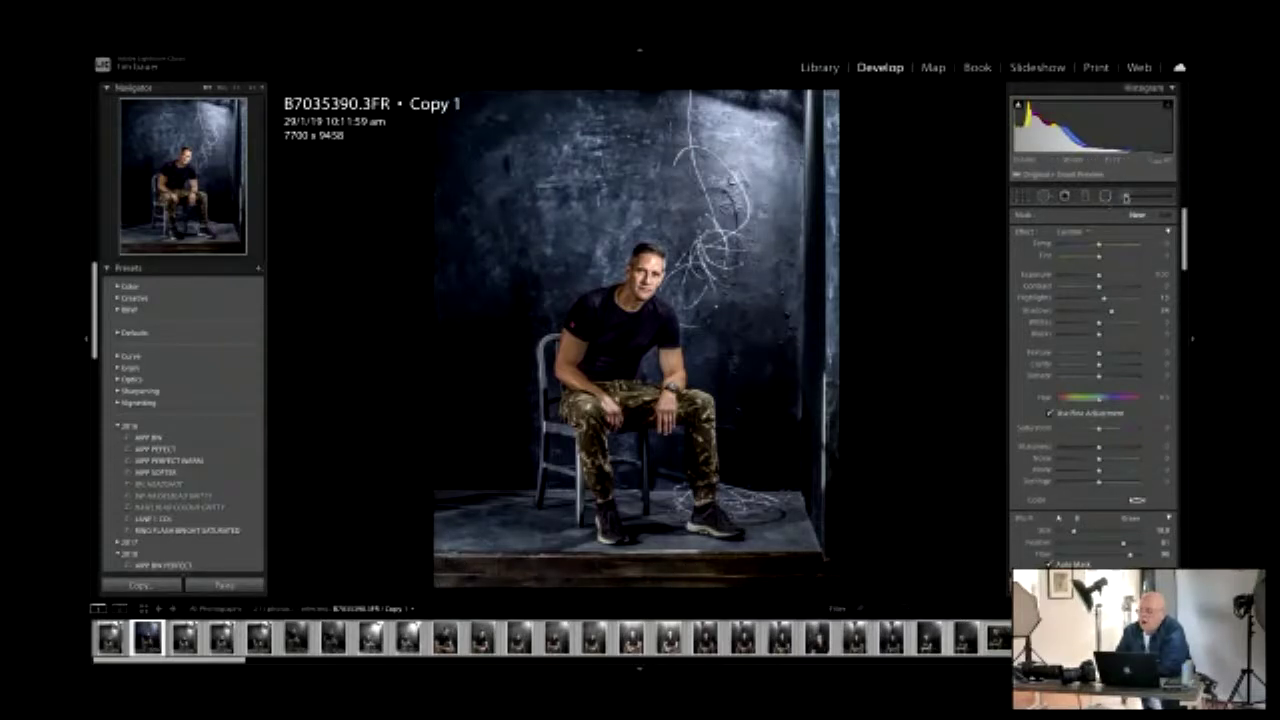
{"action": "left_click", "coordinate": [1126, 197]}
{"action": "left_click", "coordinate": [1127, 198]}
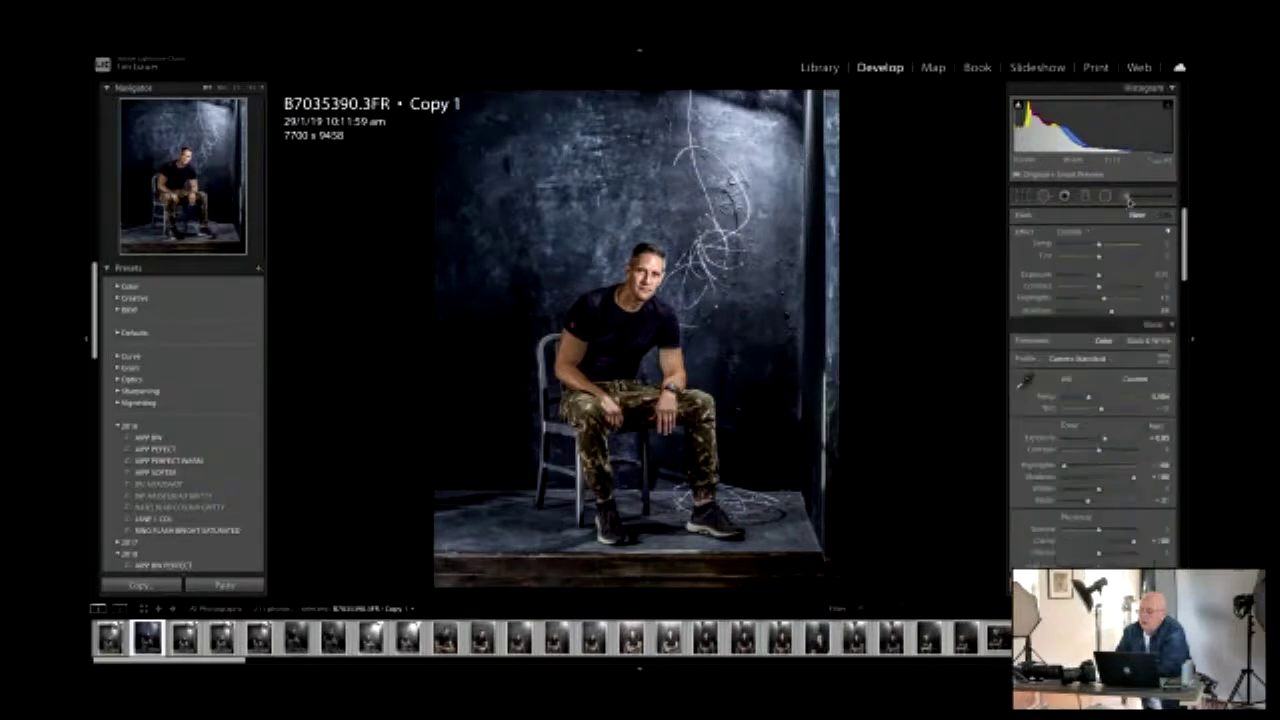
{"action": "double_click", "coordinate": [1020, 232]}
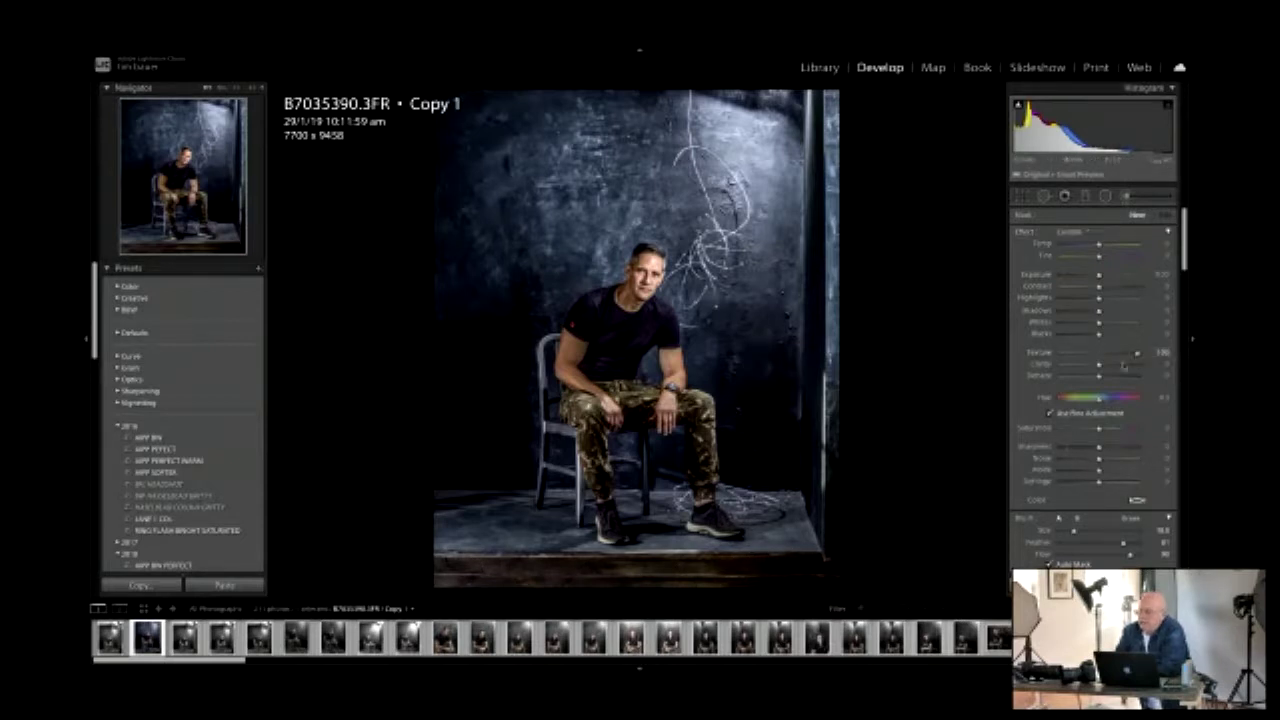
{"action": "left_click_drag", "start_coordinate": [1100, 366], "coordinate": [1166, 369]}
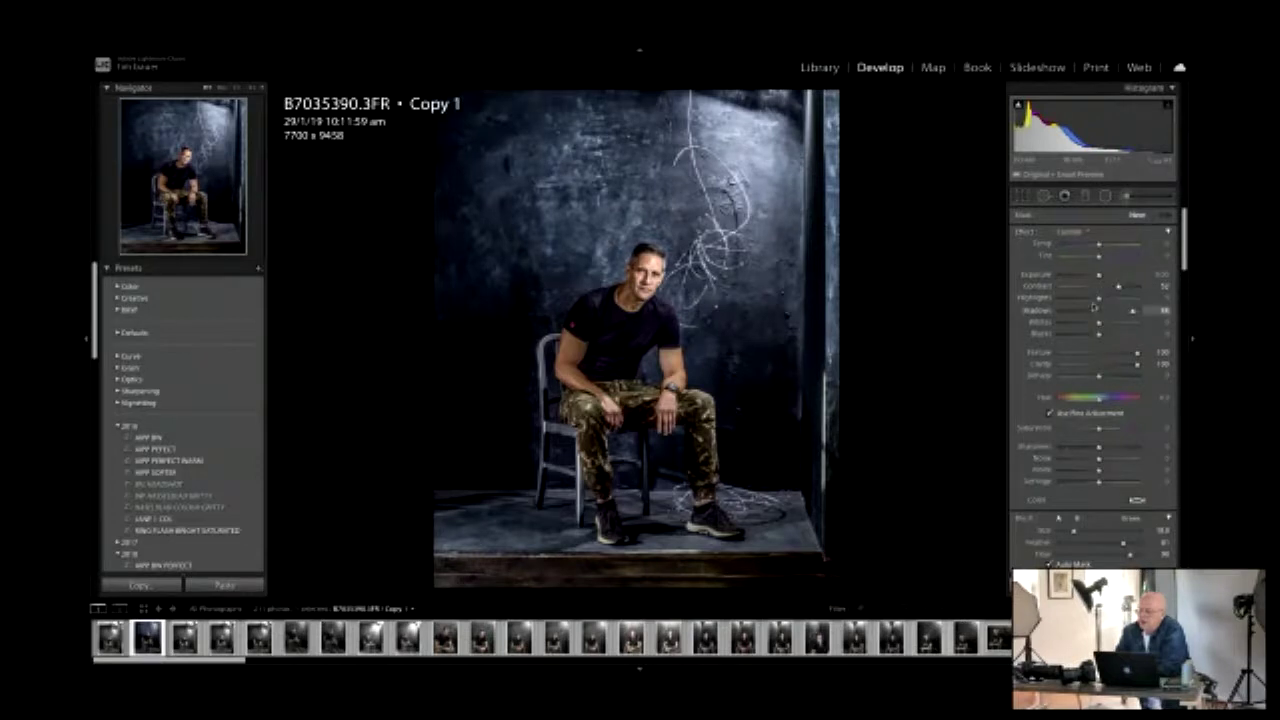
{"action": "left_click_drag", "start_coordinate": [1099, 298], "coordinate": [1090, 302]}
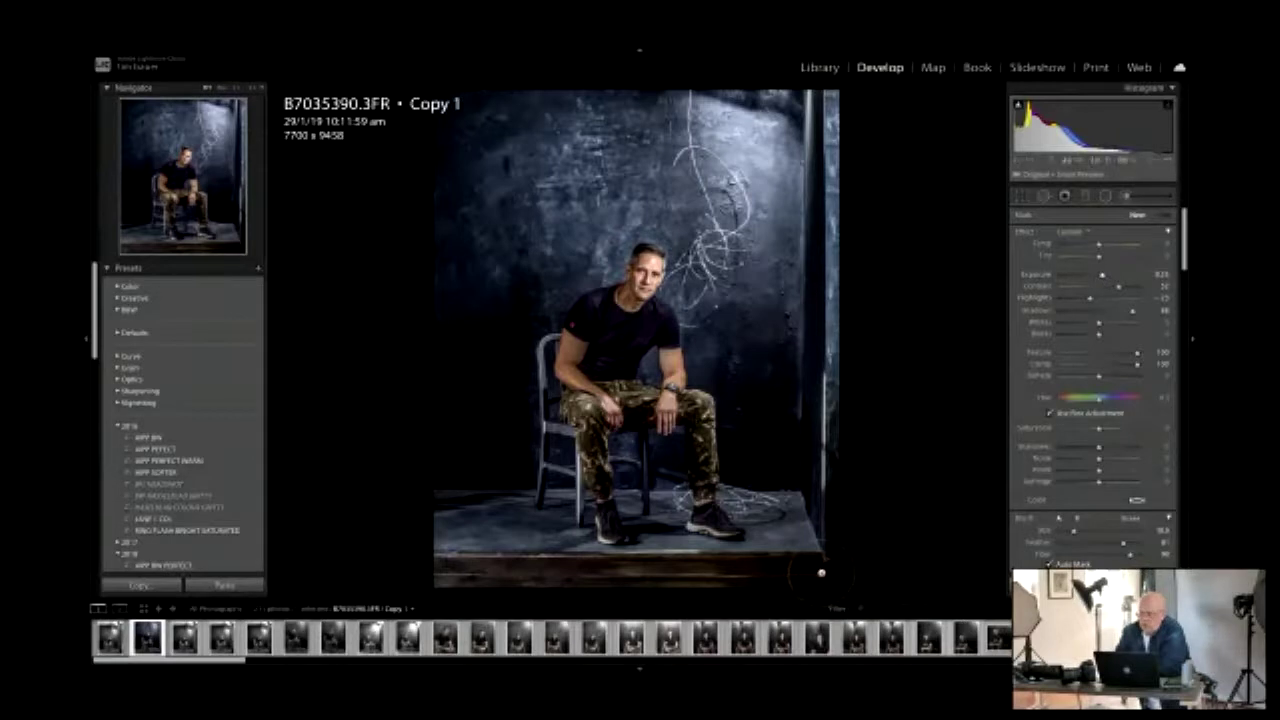
Brush along the platform's front edge, and paint it again with a new brush adjustment of higher Exposure and reduced Saturation.
{"action": "mouse_move", "coordinate": [821, 573]}
{"action": "left_mouse_down"}
{"action": "mouse_move", "coordinate": [530, 574]}
{"action": "mouse_move", "coordinate": [548, 566]}
{"action": "left_mouse_up"}
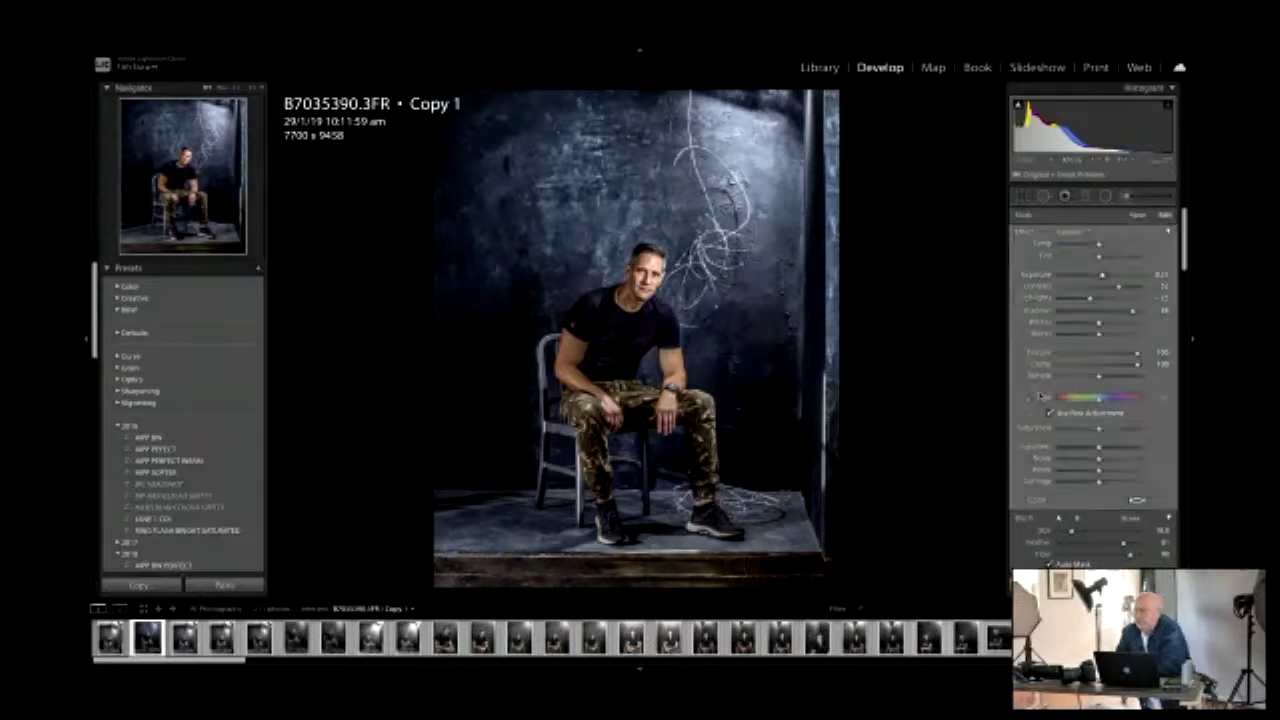
{"action": "left_click", "coordinate": [1138, 216]}
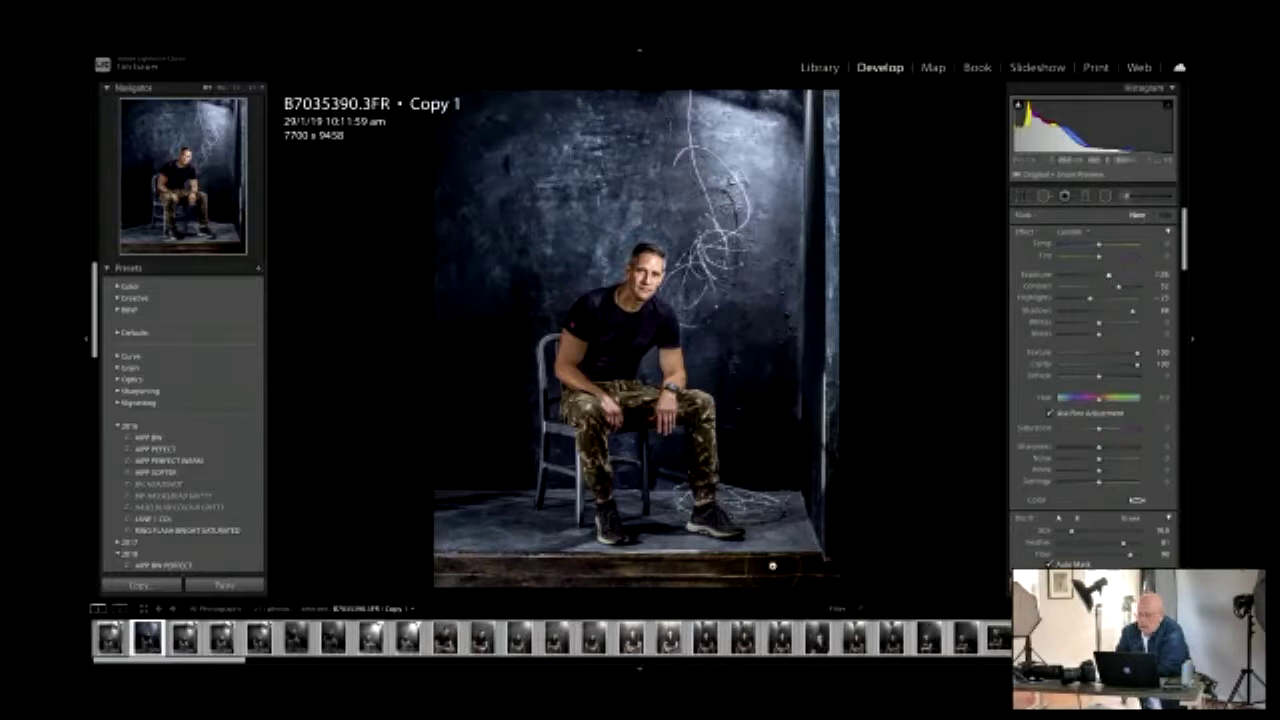
{"action": "mouse_move", "coordinate": [826, 560]}
{"action": "left_mouse_down"}
{"action": "mouse_move", "coordinate": [470, 566]}
{"action": "mouse_move", "coordinate": [808, 570]}
{"action": "left_mouse_up"}
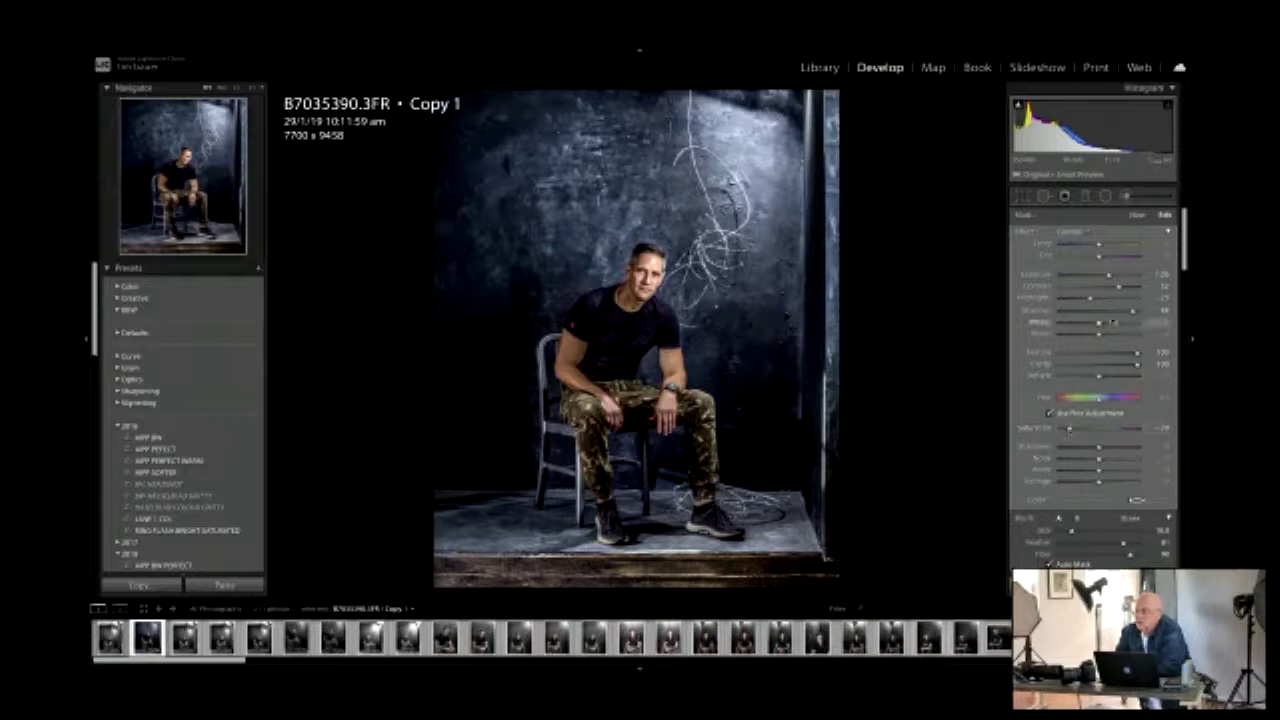
Raise the Whites and lower the Blacks of the brush adjustment on the platform's front edge.
{"action": "left_click", "coordinate": [1071, 334]}
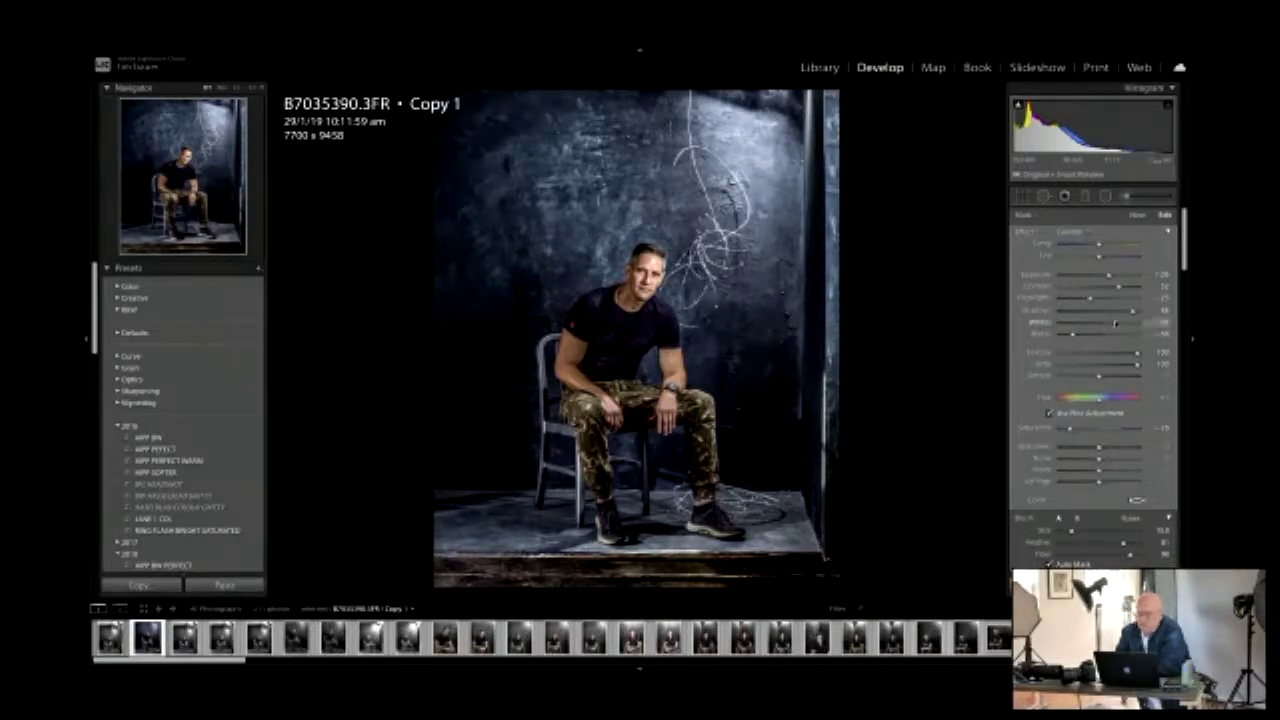
{"action": "left_click", "coordinate": [1088, 337]}
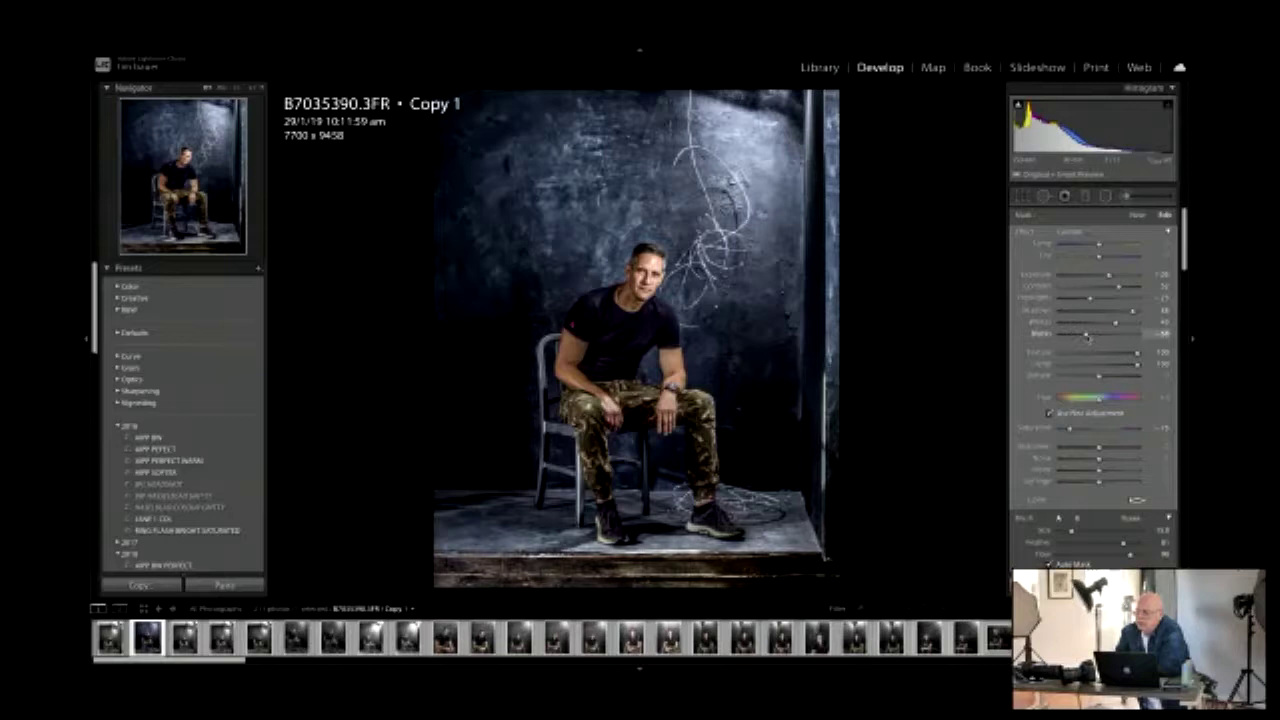
{"action": "left_click_drag", "start_coordinate": [1082, 336], "coordinate": [1080, 336]}
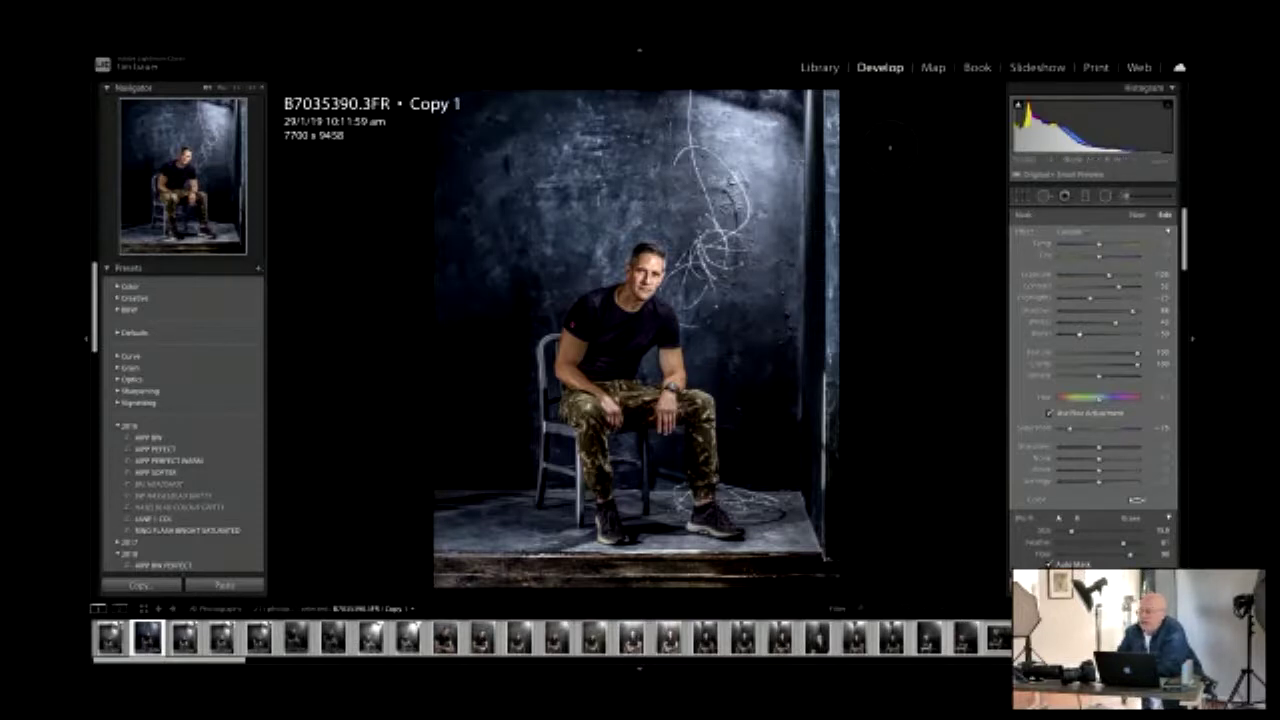
Brush the backdrop's bright upper area and right wall edge with a new, reset adjustment of reduced Exposure, and undo the last Exposure update.
{"action": "left_click", "coordinate": [1141, 218]}
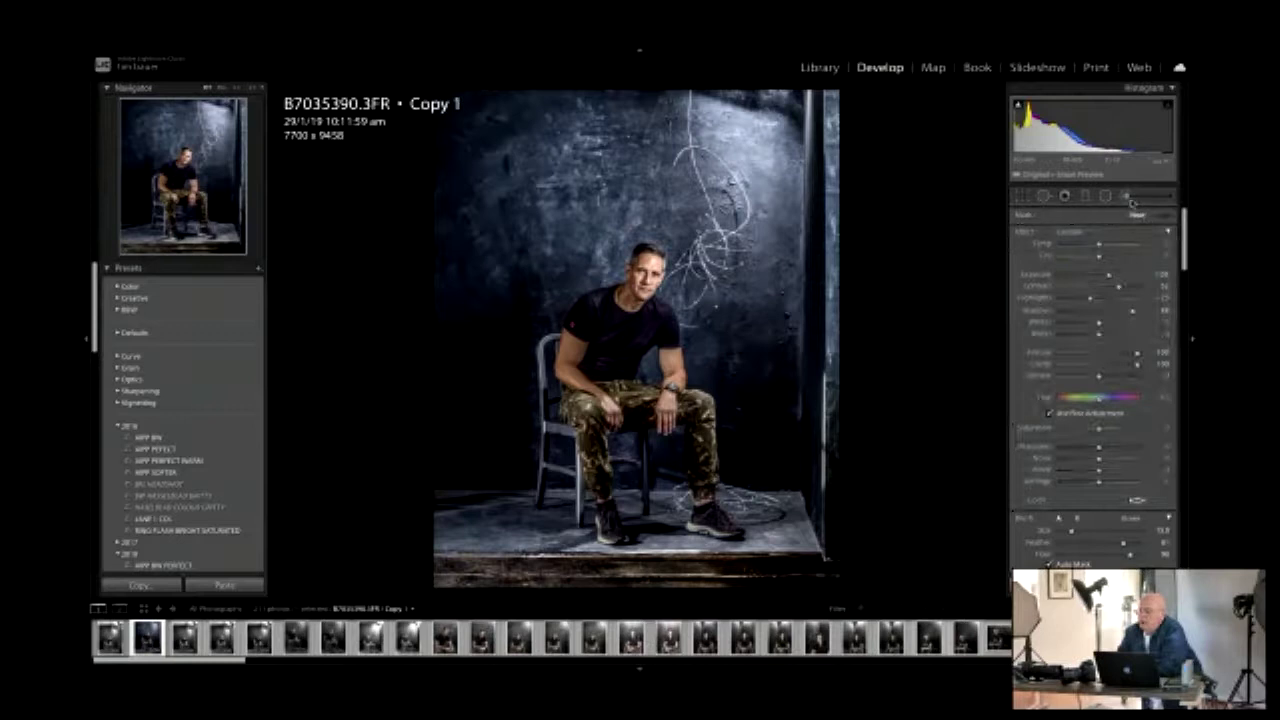
{"action": "double_click", "coordinate": [1022, 232]}
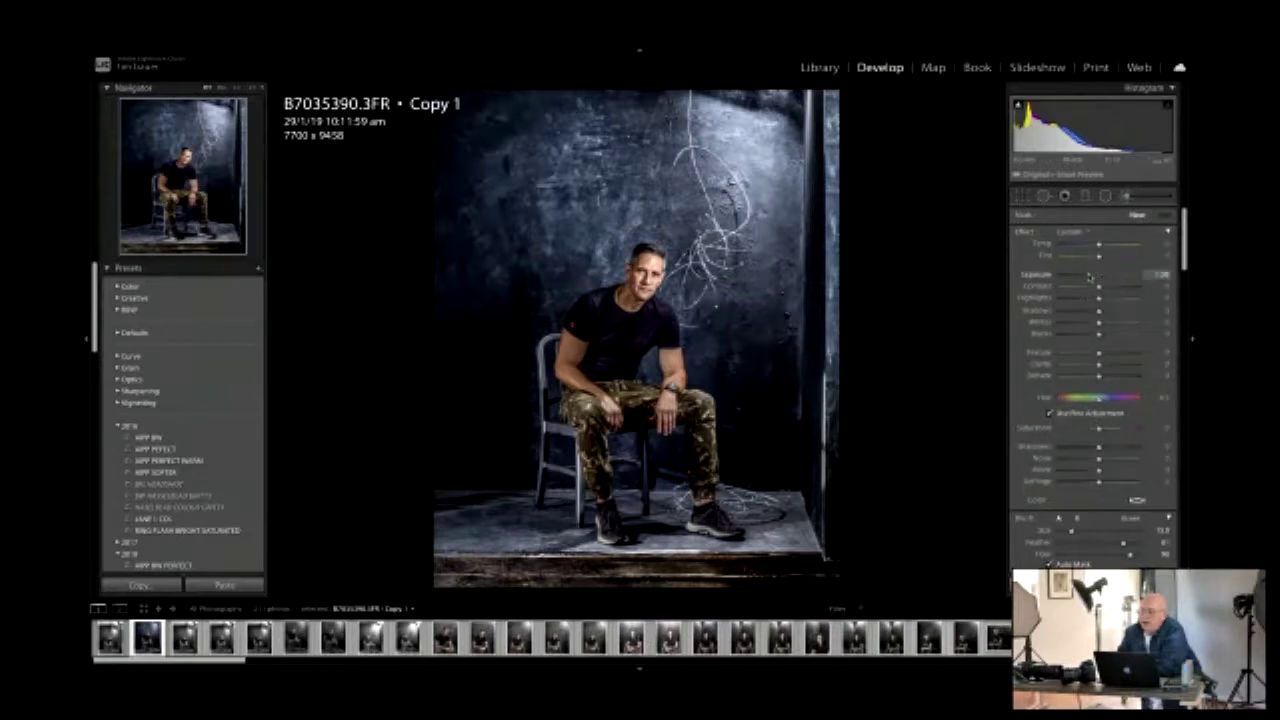
{"action": "mouse_move", "coordinate": [750, 147]}
{"action": "left_mouse_down"}
{"action": "mouse_move", "coordinate": [766, 152]}
{"action": "mouse_move", "coordinate": [764, 193]}
{"action": "mouse_move", "coordinate": [783, 178]}
{"action": "left_mouse_up"}
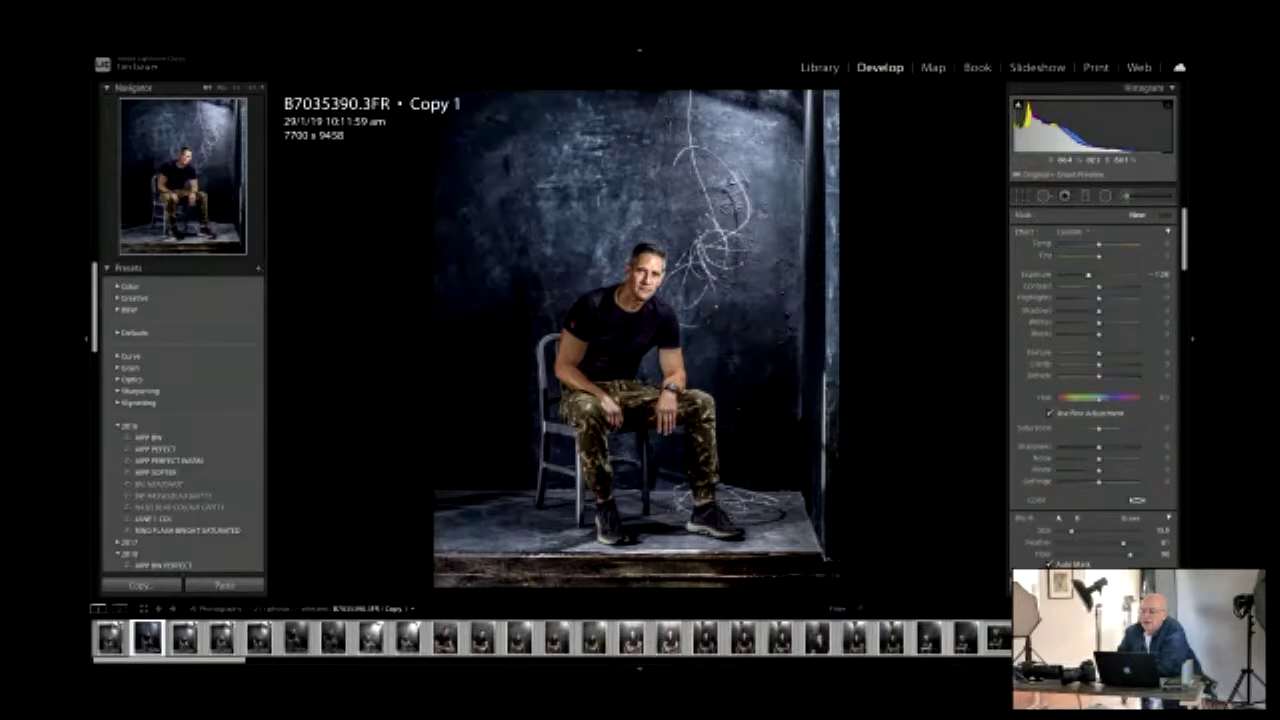
{"action": "left_click_drag", "start_coordinate": [826, 96], "coordinate": [832, 184]}
{"action": "mouse_move", "coordinate": [827, 228]}
{"action": "left_mouse_down"}
{"action": "mouse_move", "coordinate": [829, 342]}
{"action": "mouse_move", "coordinate": [831, 196]}
{"action": "left_mouse_up"}
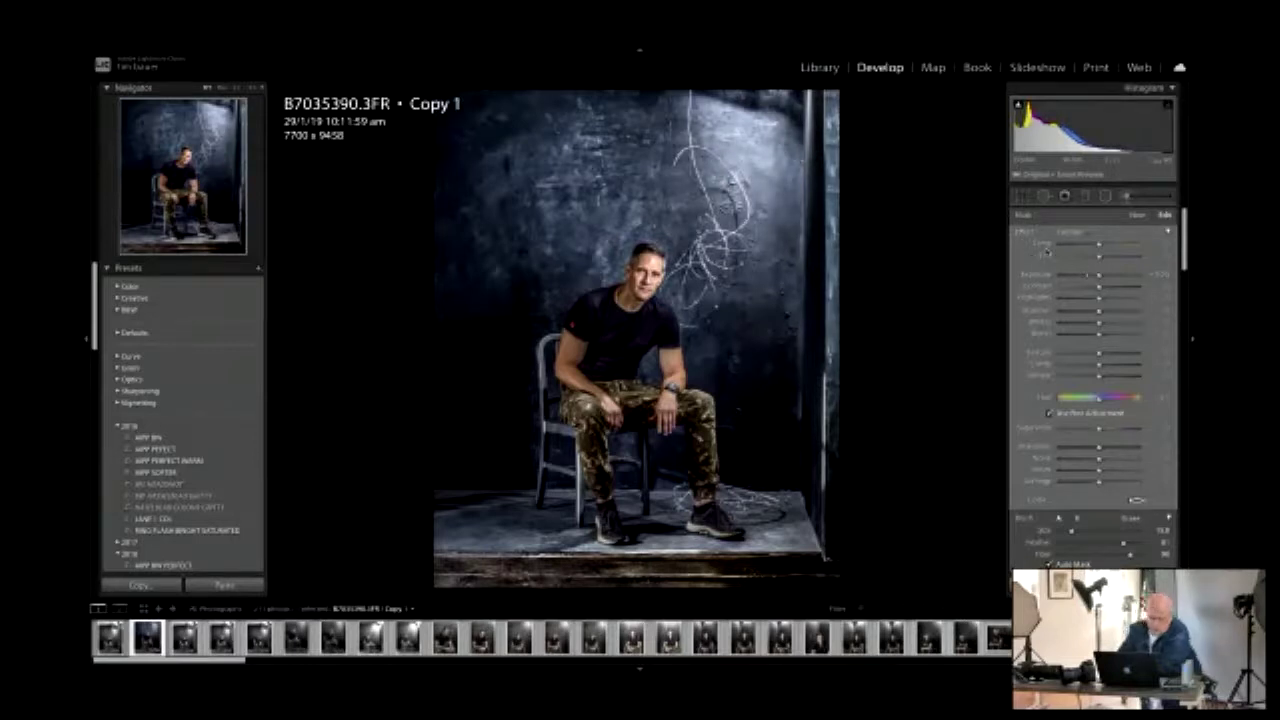
{"action": "key", "text": "ctrl+z"}
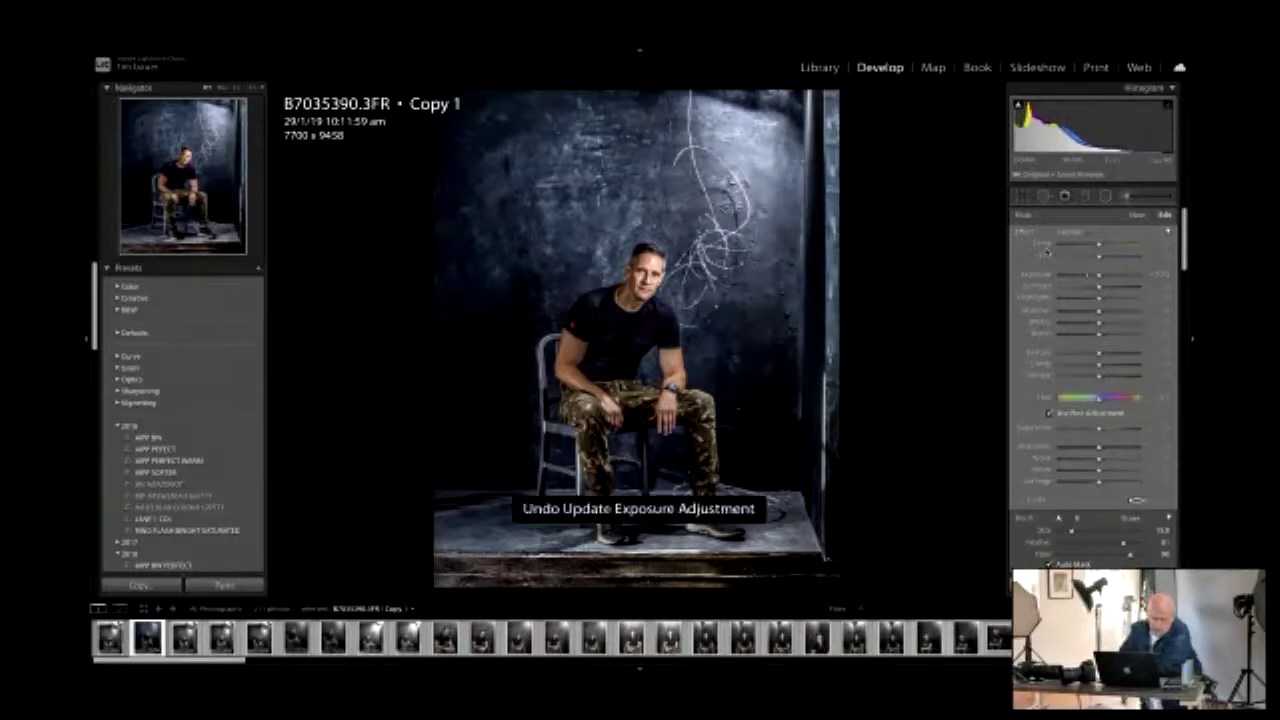
Darken the bright vertical strip on the right wall with a new brush adjustment of lower Exposure and reduced Blacks.
{"action": "left_click", "coordinate": [1138, 215]}
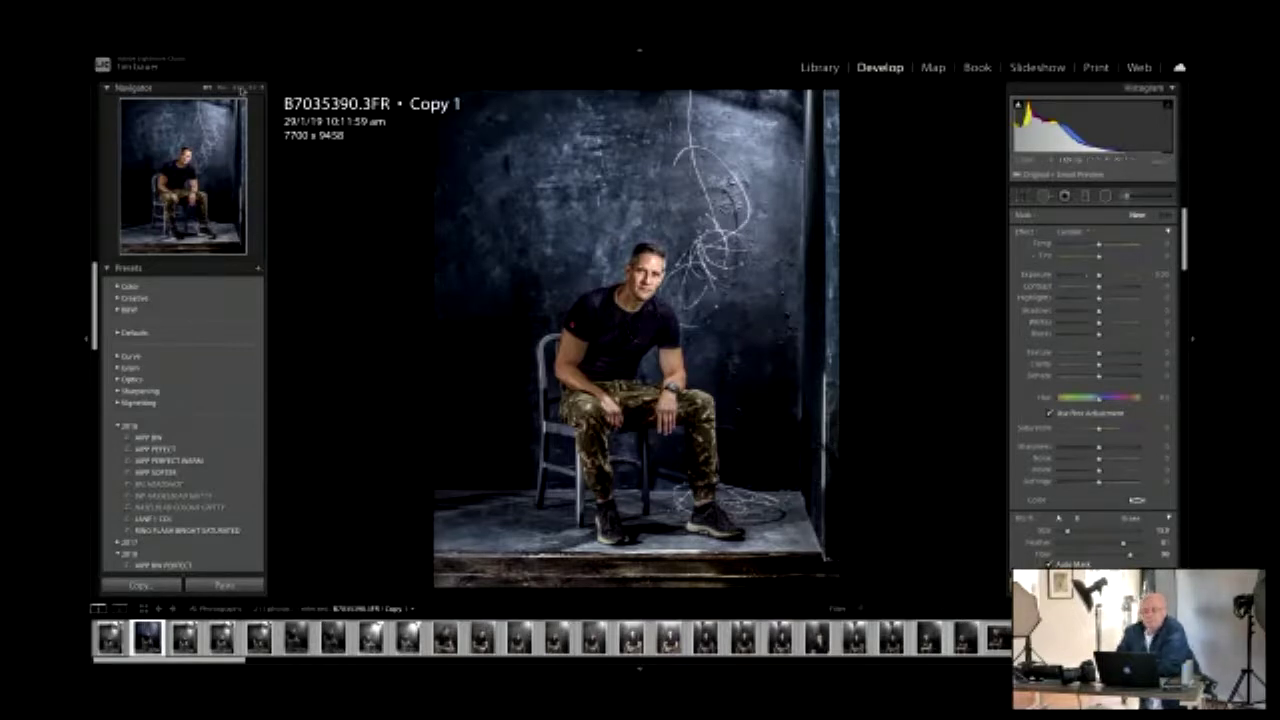
{"action": "left_click", "coordinate": [246, 89]}
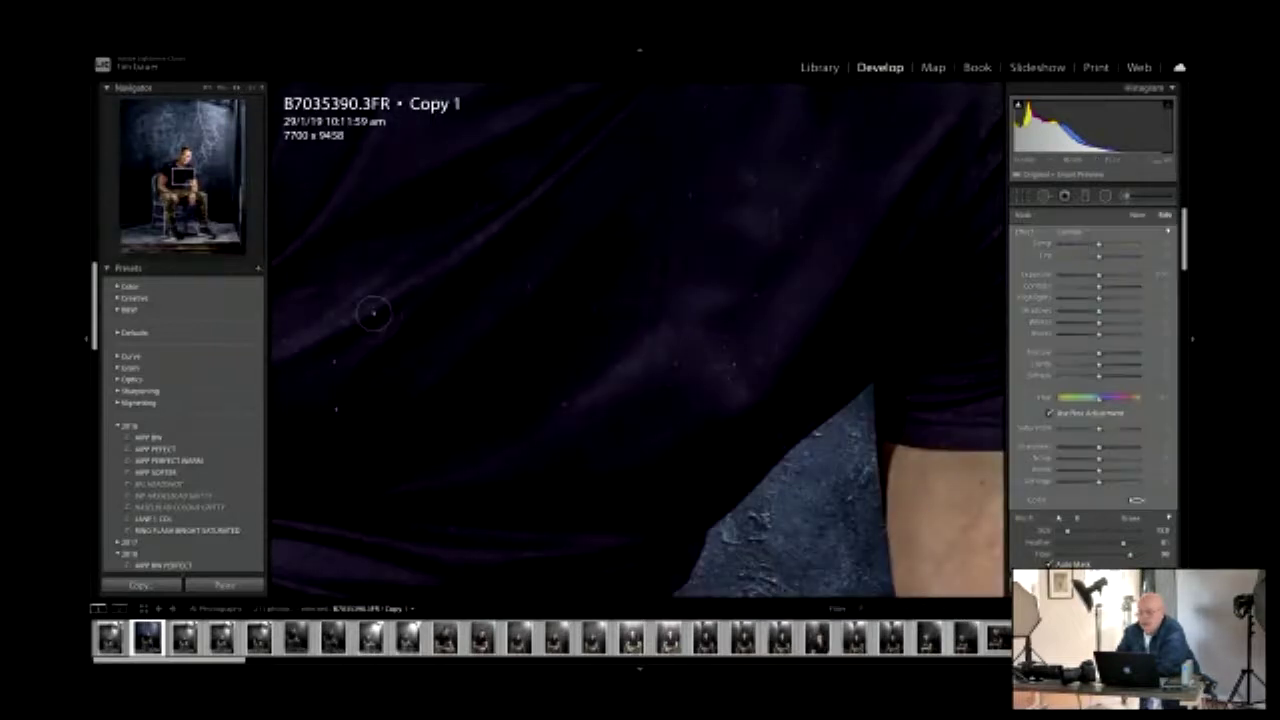
{"action": "left_click_drag", "start_coordinate": [723, 357], "coordinate": [236, 308]}
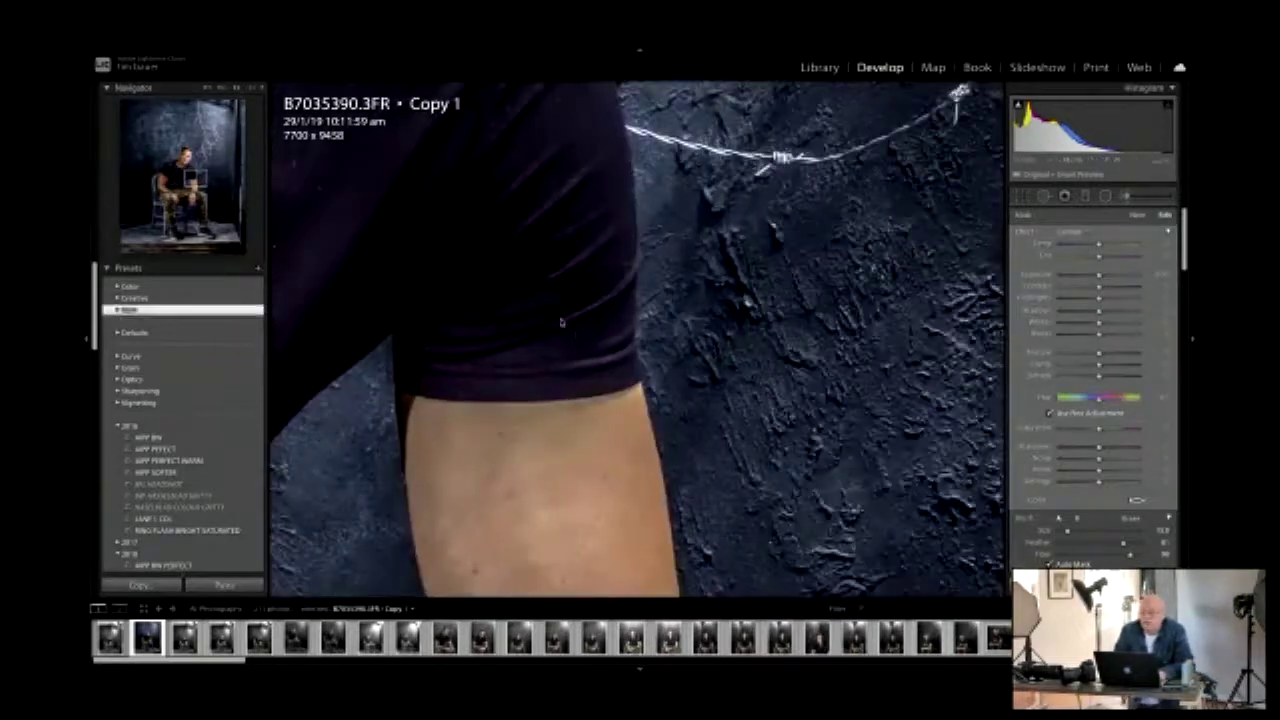
{"action": "left_click_drag", "start_coordinate": [666, 257], "coordinate": [83, 150]}
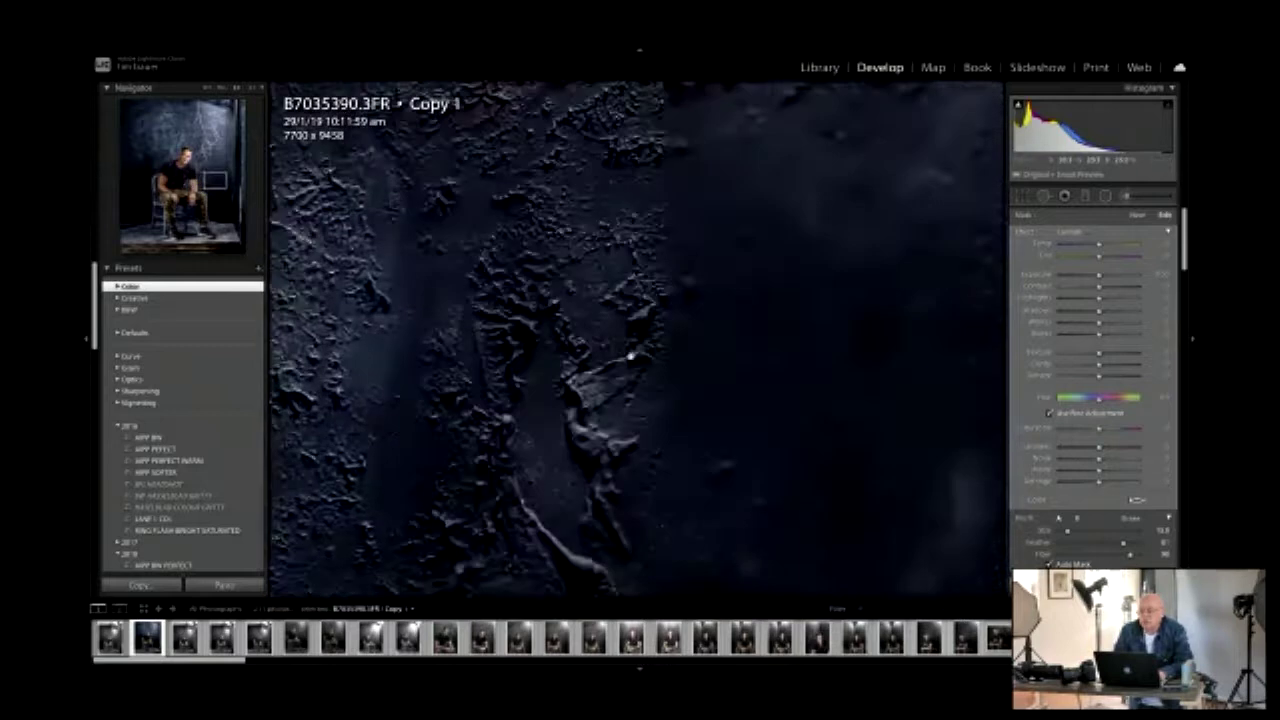
{"action": "left_click_drag", "start_coordinate": [925, 430], "coordinate": [438, 370]}
{"action": "left_click_drag", "start_coordinate": [743, 423], "coordinate": [446, 89]}
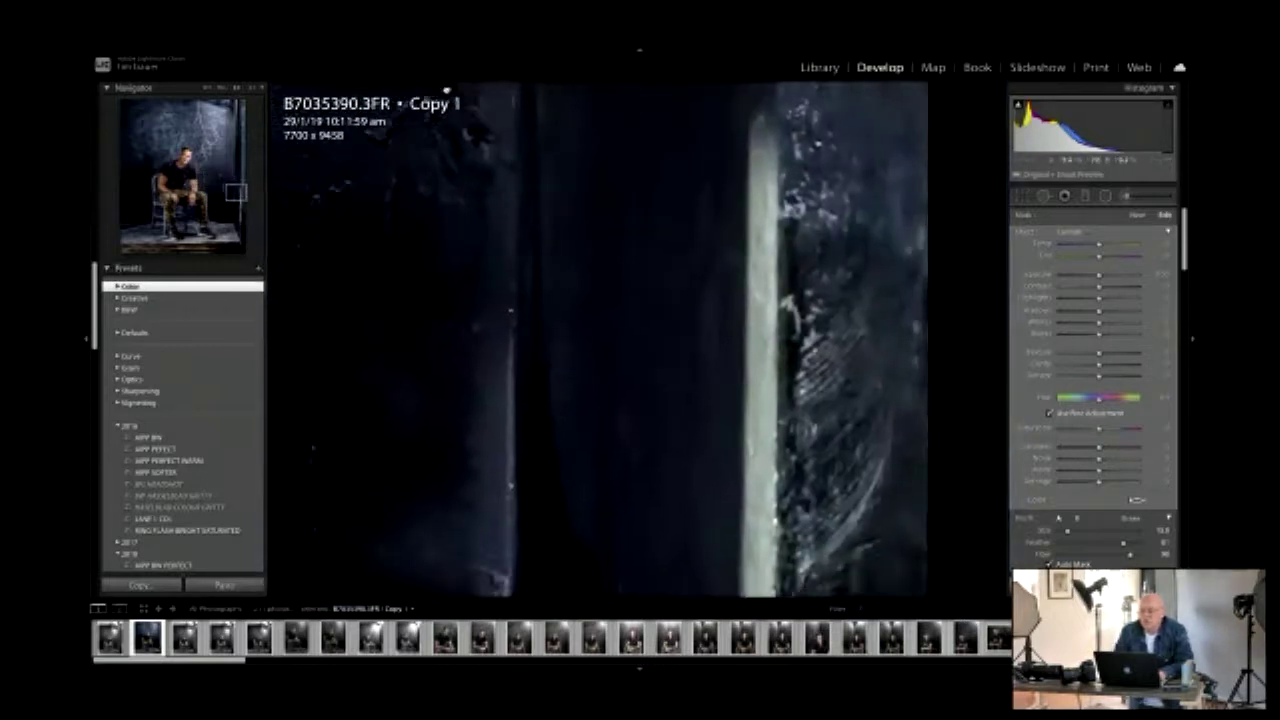
{"action": "left_click", "coordinate": [222, 89]}
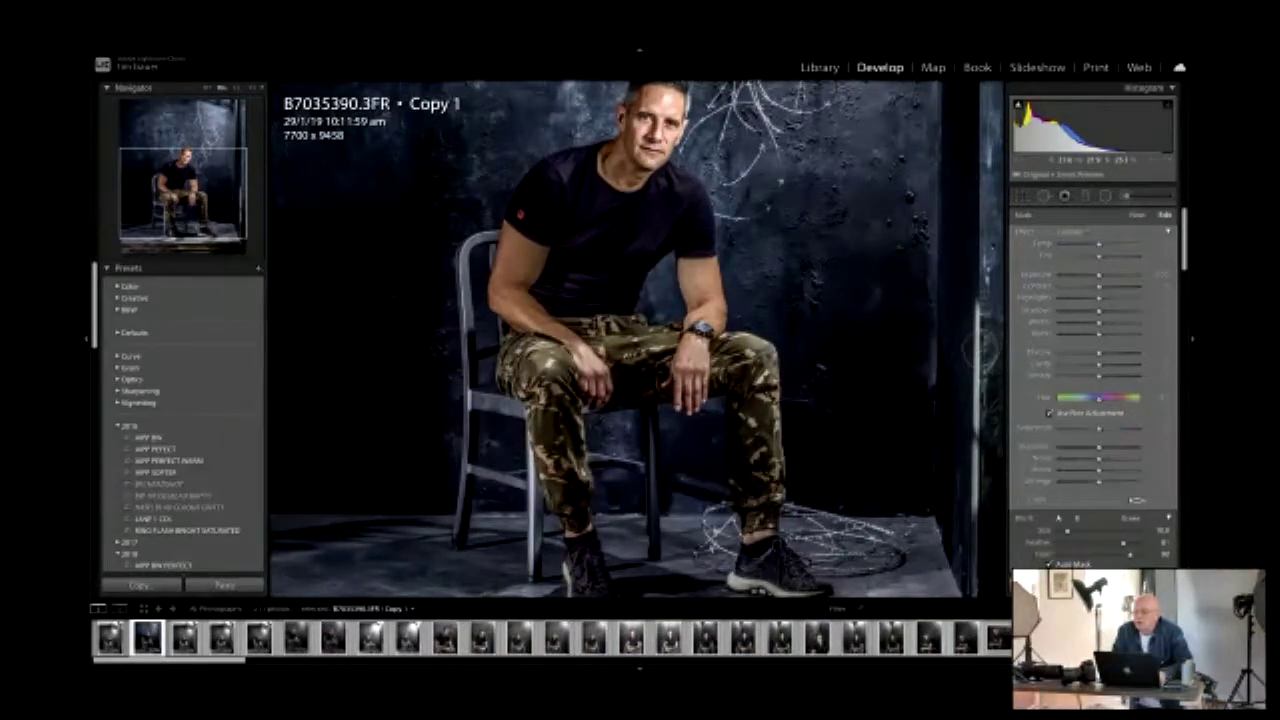
{"action": "scroll", "coordinate": [1095, 430], "scroll_direction": "down", "scroll_amount": 1}
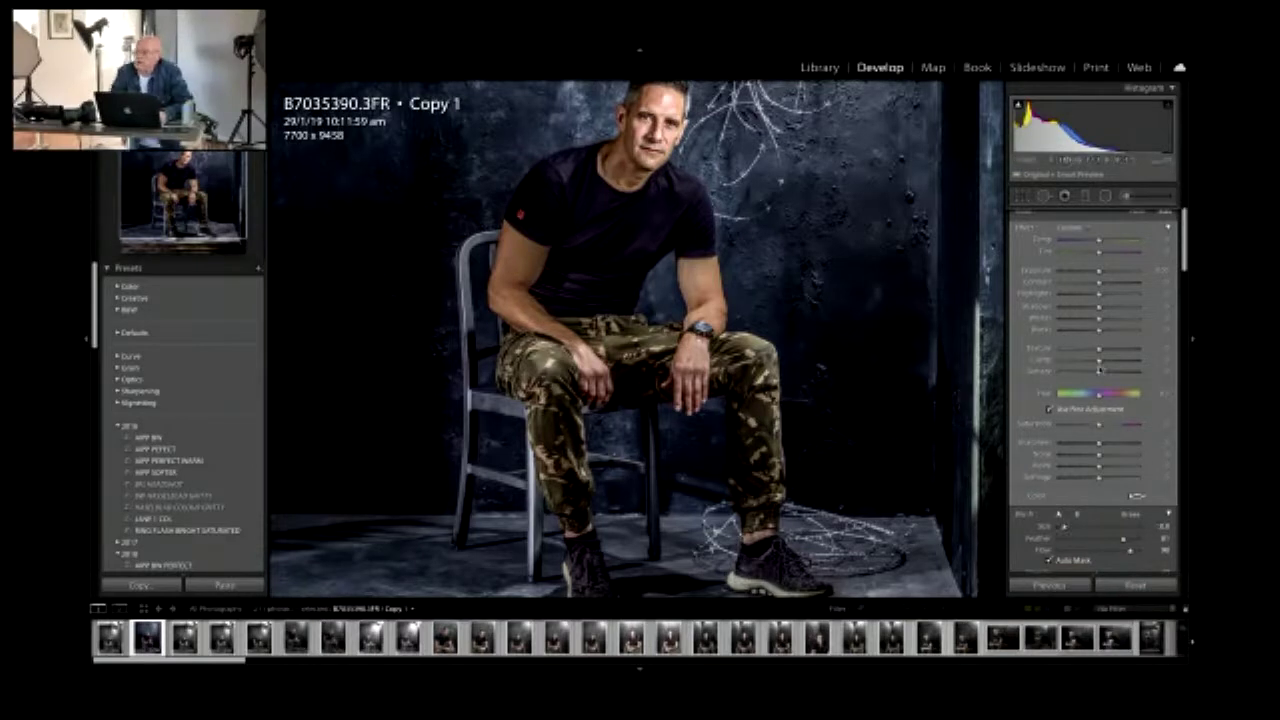
{"action": "left_click", "coordinate": [1080, 330]}
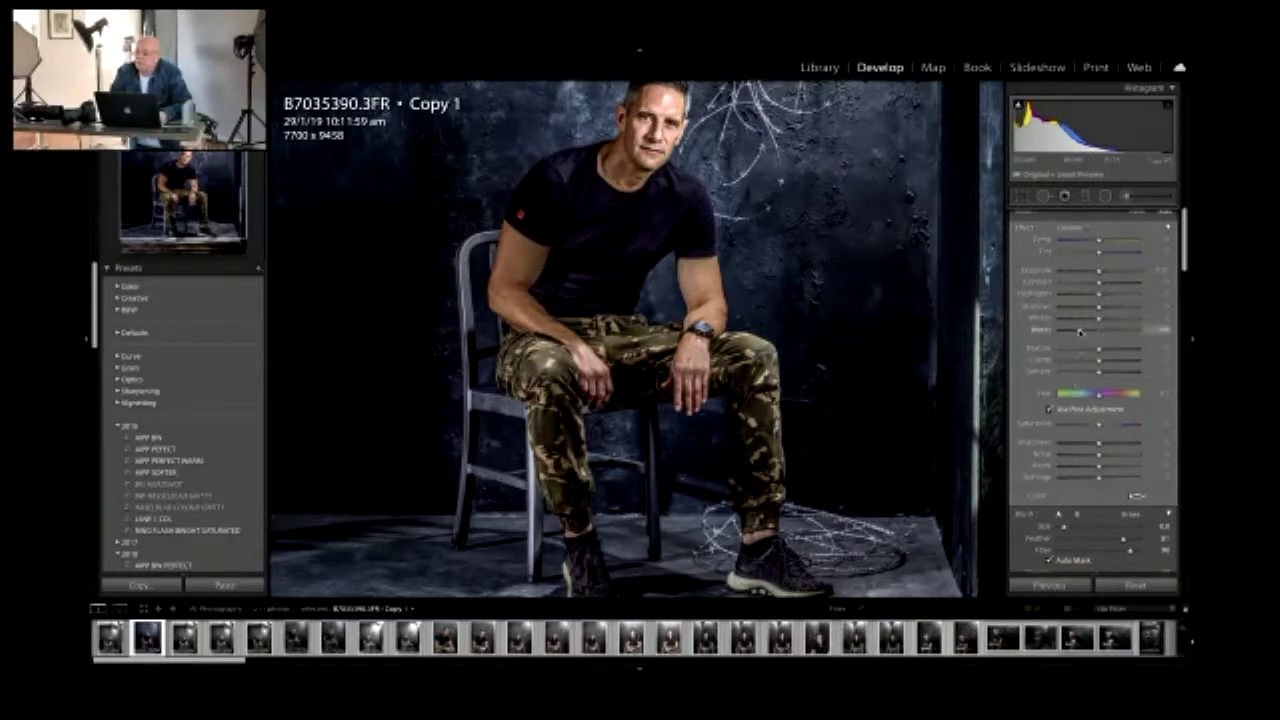
{"action": "left_click", "coordinate": [1082, 271]}
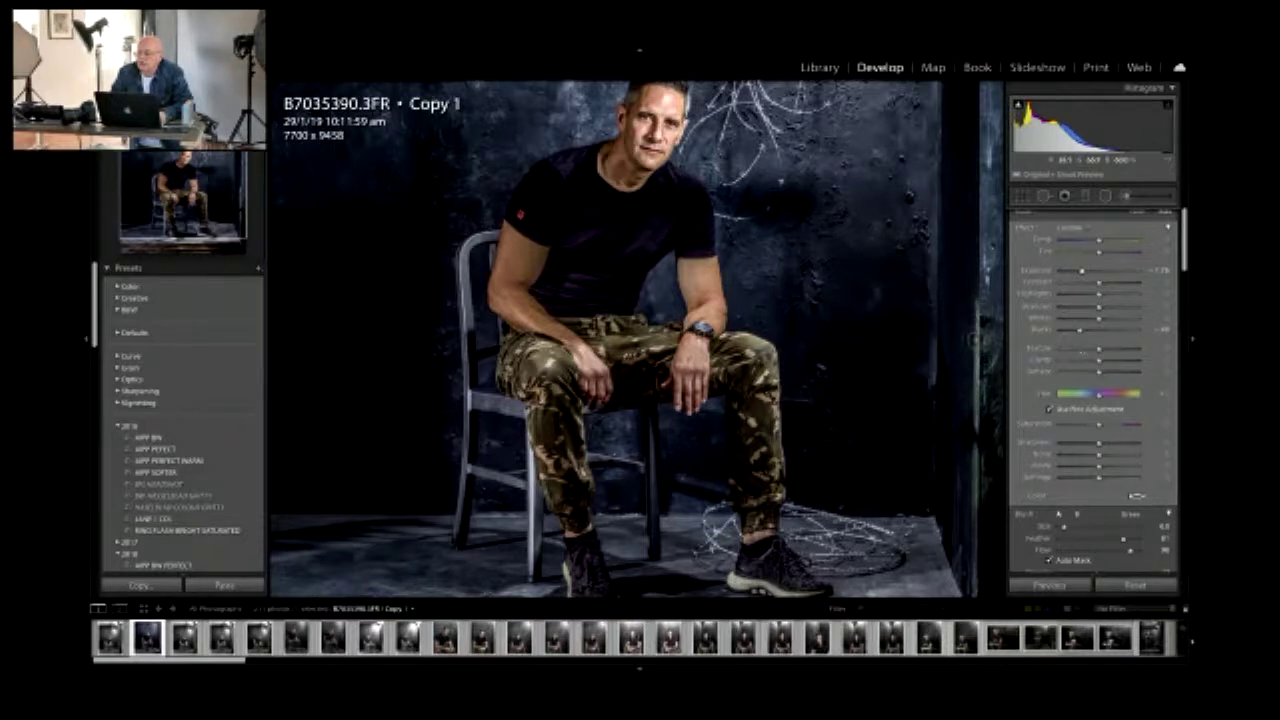
{"action": "scroll", "coordinate": [1044, 262], "scroll_direction": "up", "scroll_amount": 1}
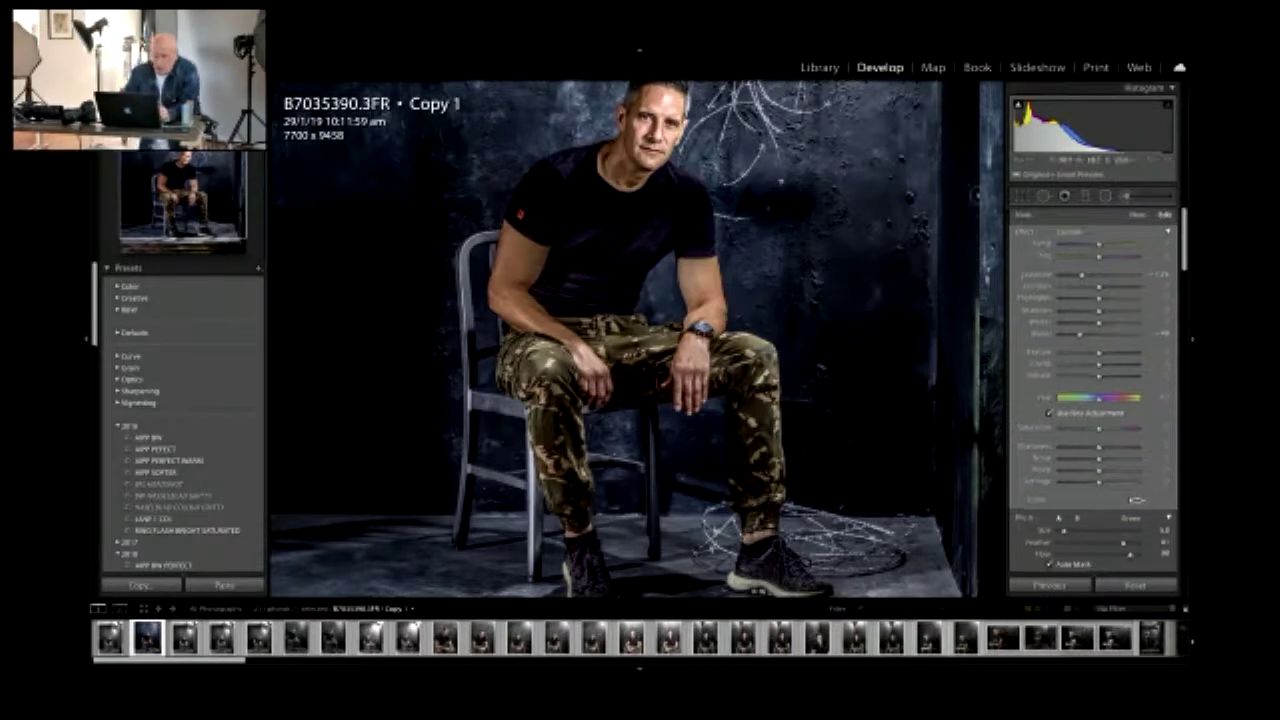
{"action": "mouse_move", "coordinate": [1040, 46]}
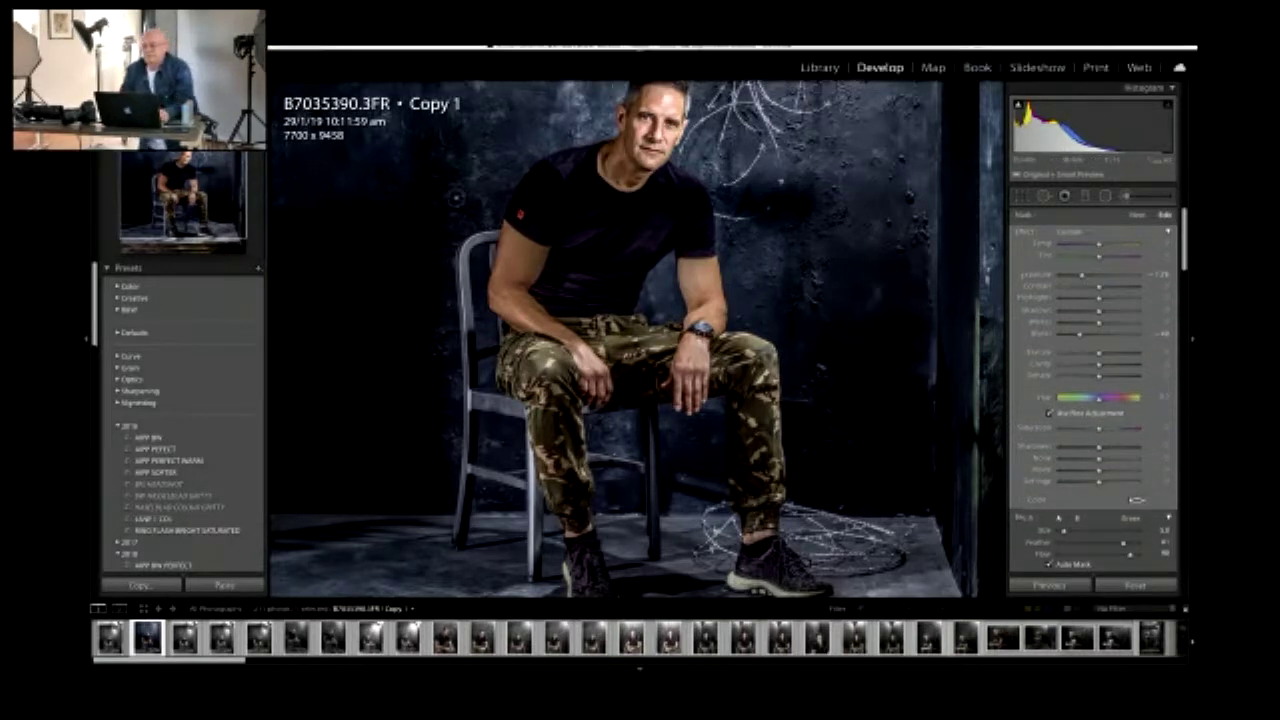
{"action": "key", "text": "super+minus"}
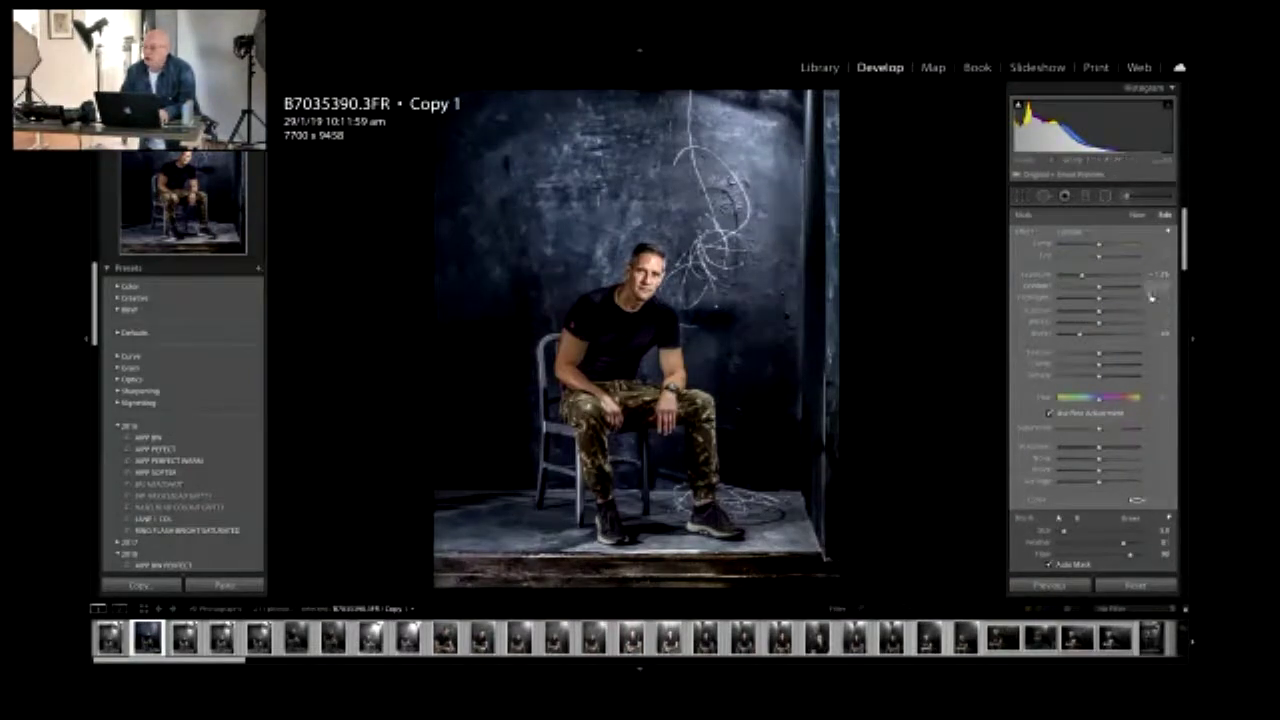
Create a new brush adjustment with Exposure about -1.00 and paint it over the backdrop's upper and right areas and the platform floor.
{"action": "left_click", "coordinate": [1140, 216]}
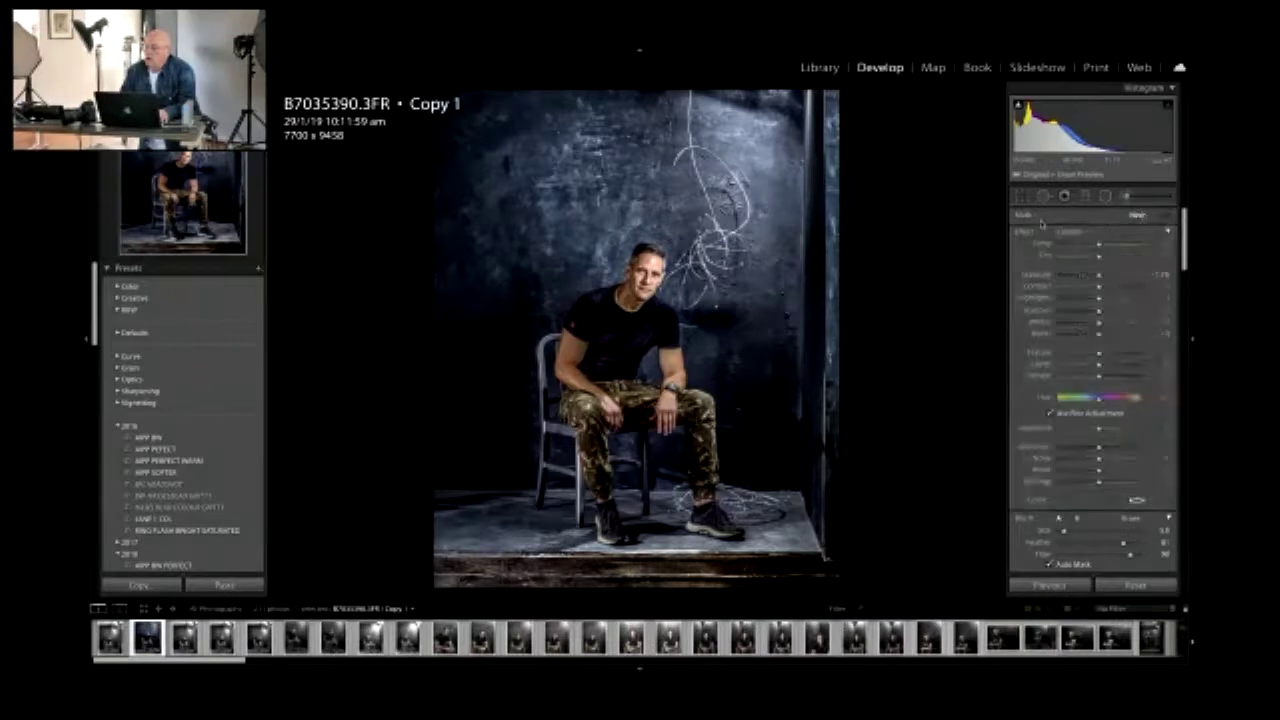
{"action": "left_click", "coordinate": [1126, 197]}
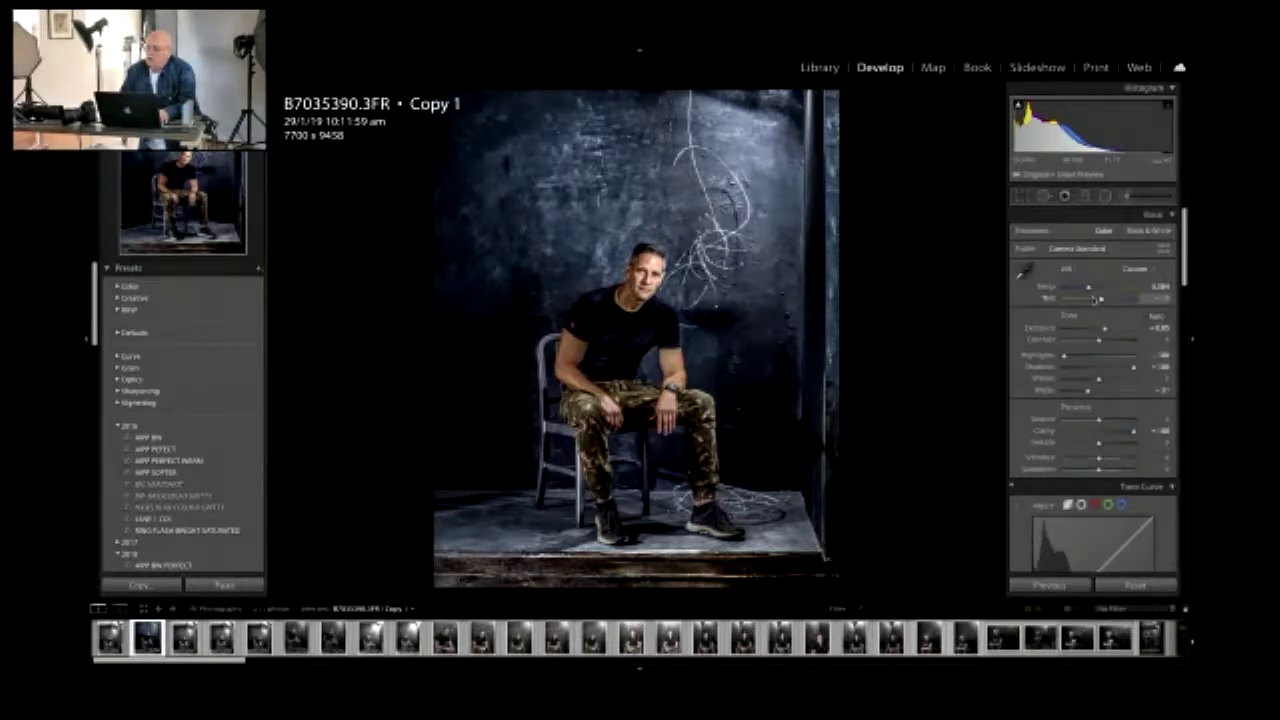
{"action": "left_click", "coordinate": [1125, 197]}
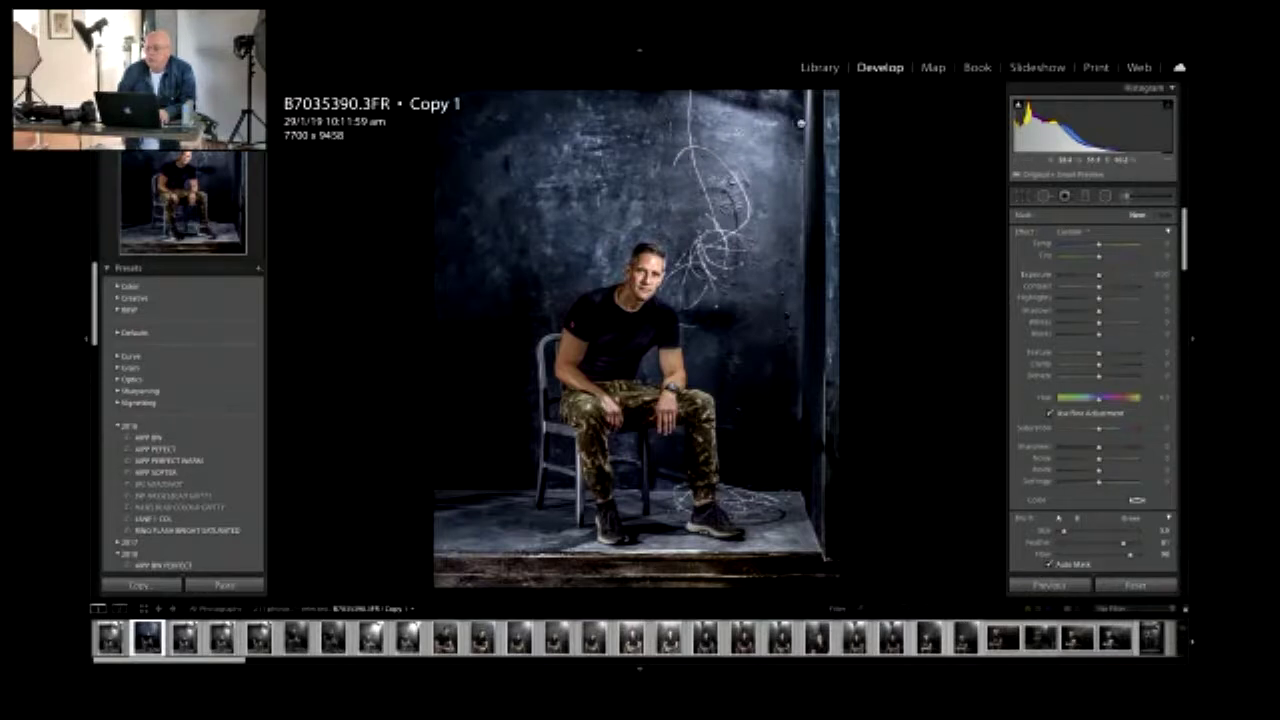
{"action": "left_click_drag", "start_coordinate": [1099, 275], "coordinate": [1081, 277]}
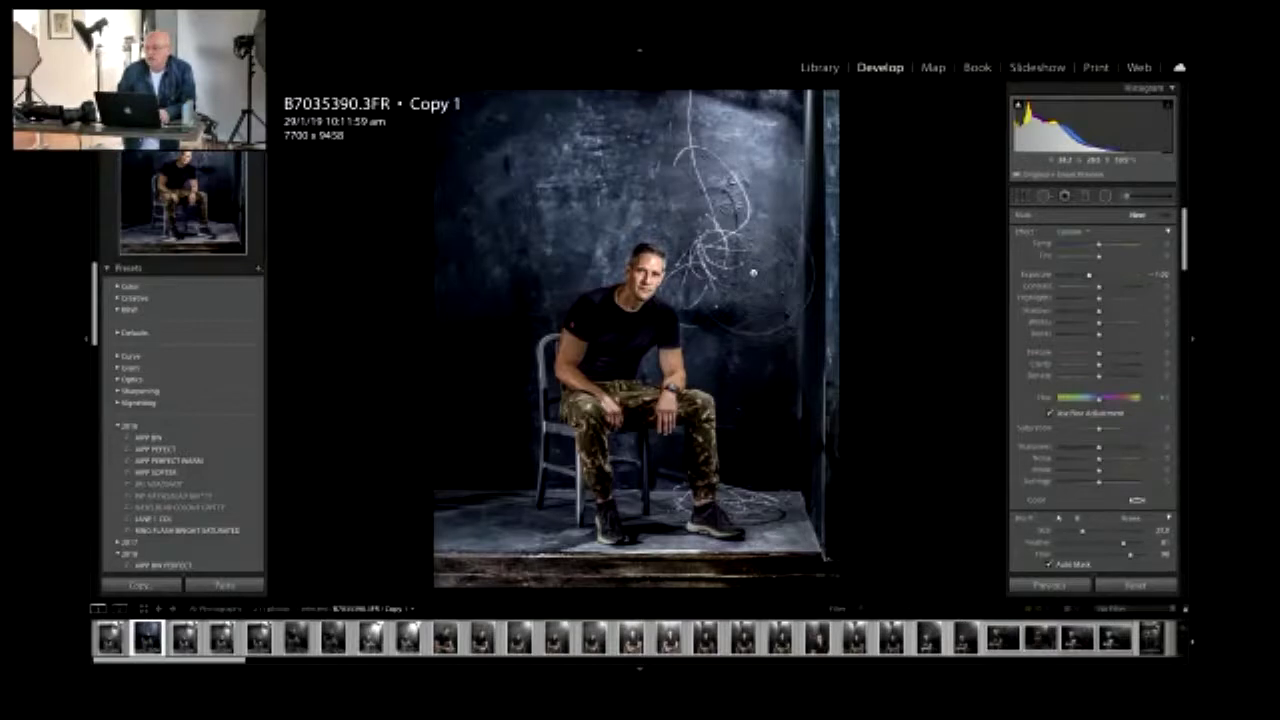
{"action": "mouse_move", "coordinate": [790, 135]}
{"action": "left_mouse_down"}
{"action": "mouse_move", "coordinate": [748, 192]}
{"action": "mouse_move", "coordinate": [712, 140]}
{"action": "mouse_move", "coordinate": [565, 185]}
{"action": "left_mouse_up"}
{"action": "left_click_drag", "start_coordinate": [790, 178], "coordinate": [808, 262]}
{"action": "mouse_move", "coordinate": [585, 550]}
{"action": "left_mouse_down"}
{"action": "mouse_move", "coordinate": [640, 520]}
{"action": "mouse_move", "coordinate": [700, 540]}
{"action": "mouse_move", "coordinate": [805, 535]}
{"action": "left_mouse_up"}
{"action": "mouse_move", "coordinate": [520, 555]}
{"action": "left_mouse_down"}
{"action": "mouse_move", "coordinate": [460, 545]}
{"action": "mouse_move", "coordinate": [444, 516]}
{"action": "left_mouse_up"}
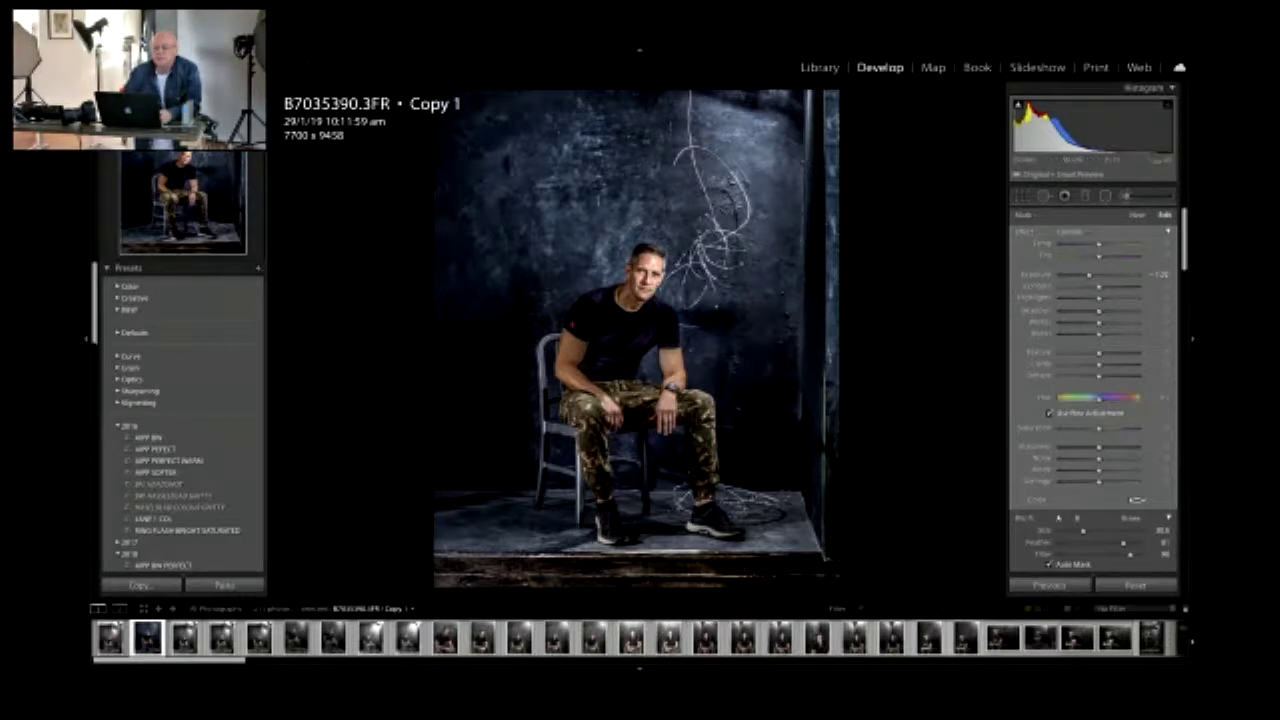
Examine the man's face and the surrounding backdrop detail up close.
{"action": "key", "text": "z"}
{"action": "left_click_drag", "start_coordinate": [234, 194], "coordinate": [180, 142]}
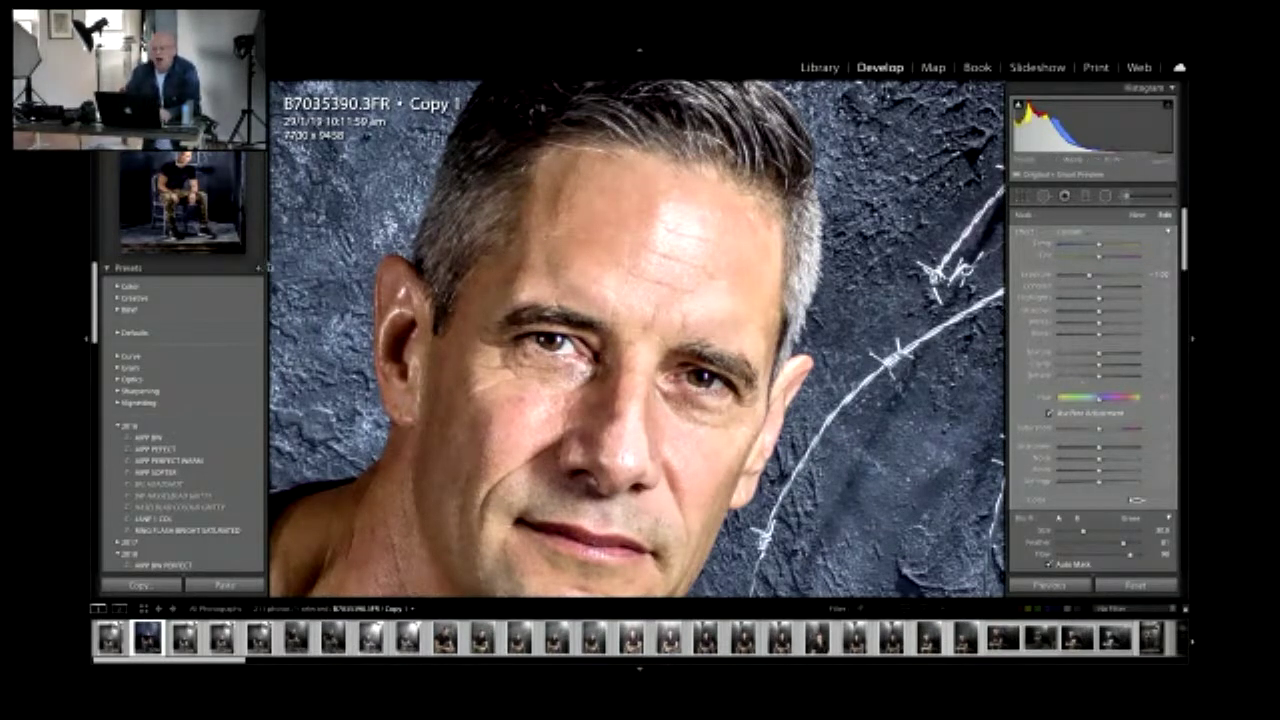
{"action": "key", "text": "z"}
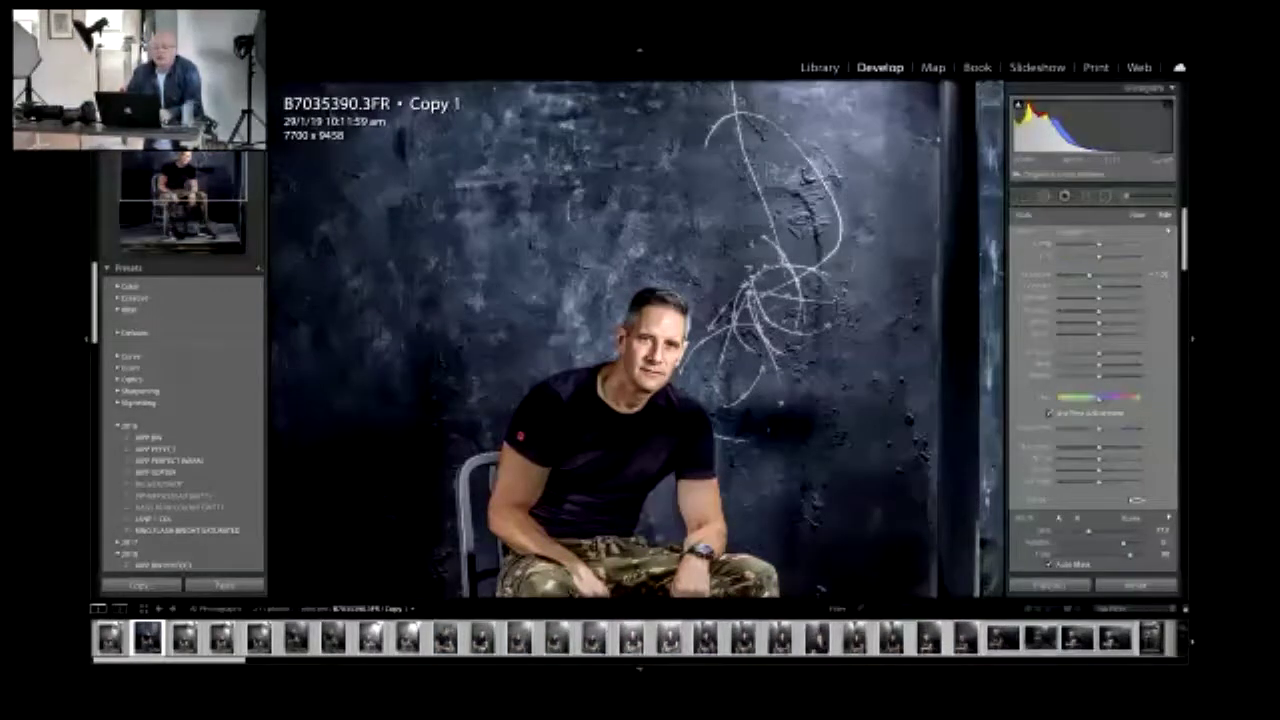
{"action": "key", "text": "z"}
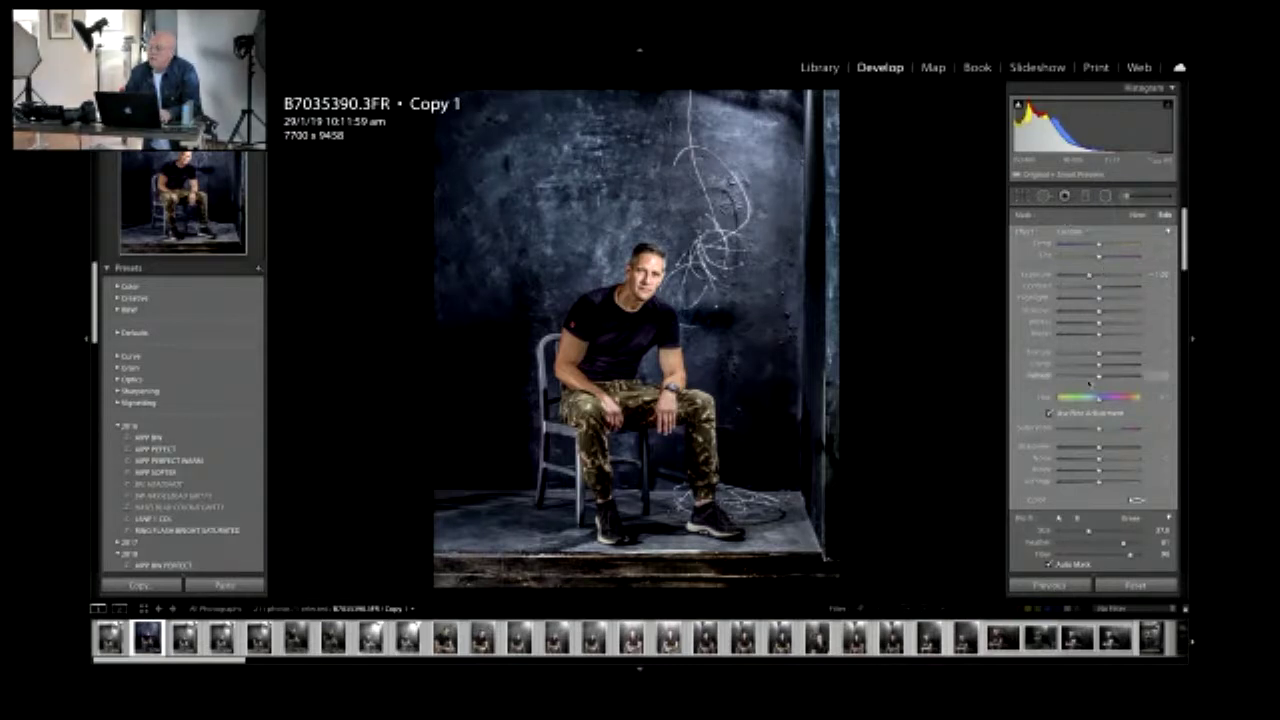
Increase the Blue saturation in the HSL adjustments to strengthen the backdrop's colour, and return to the Library grid.
{"action": "scroll", "coordinate": [1140, 320], "scroll_direction": "down", "scroll_amount": 5}
{"action": "scroll", "coordinate": [1146, 324], "scroll_direction": "down", "scroll_amount": 10}
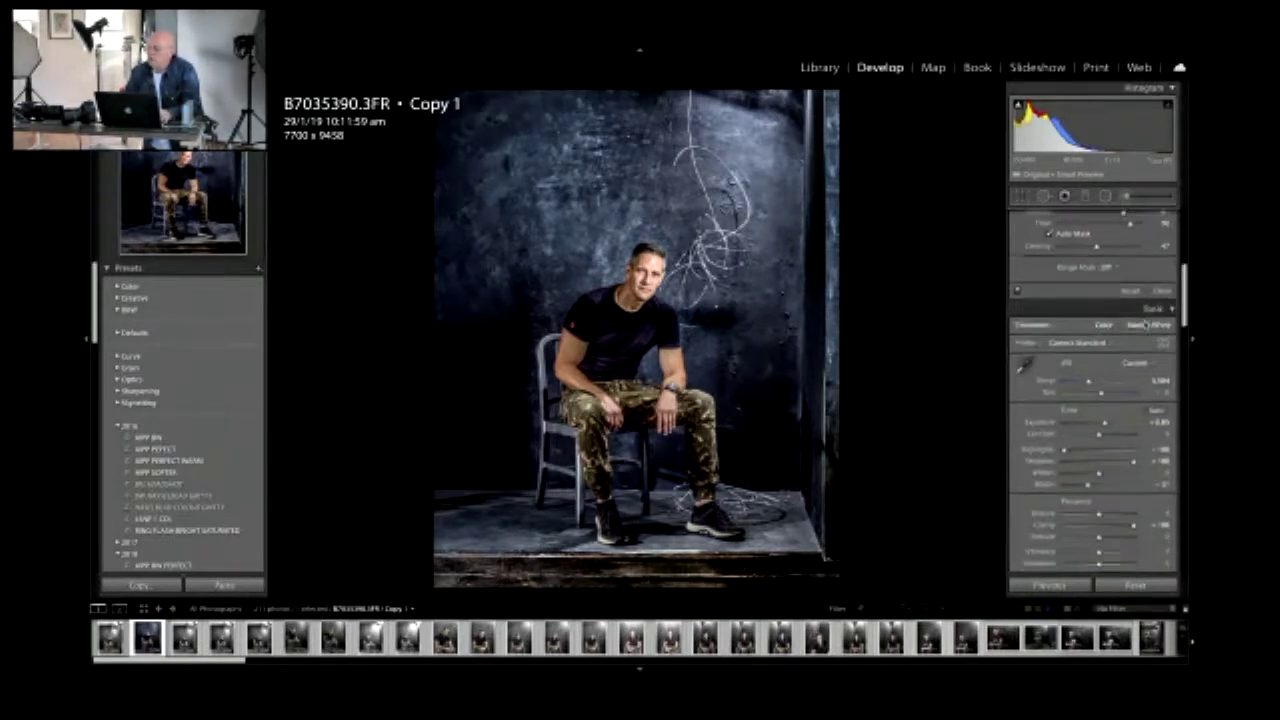
{"action": "scroll", "coordinate": [1146, 324], "scroll_direction": "down", "scroll_amount": 8}
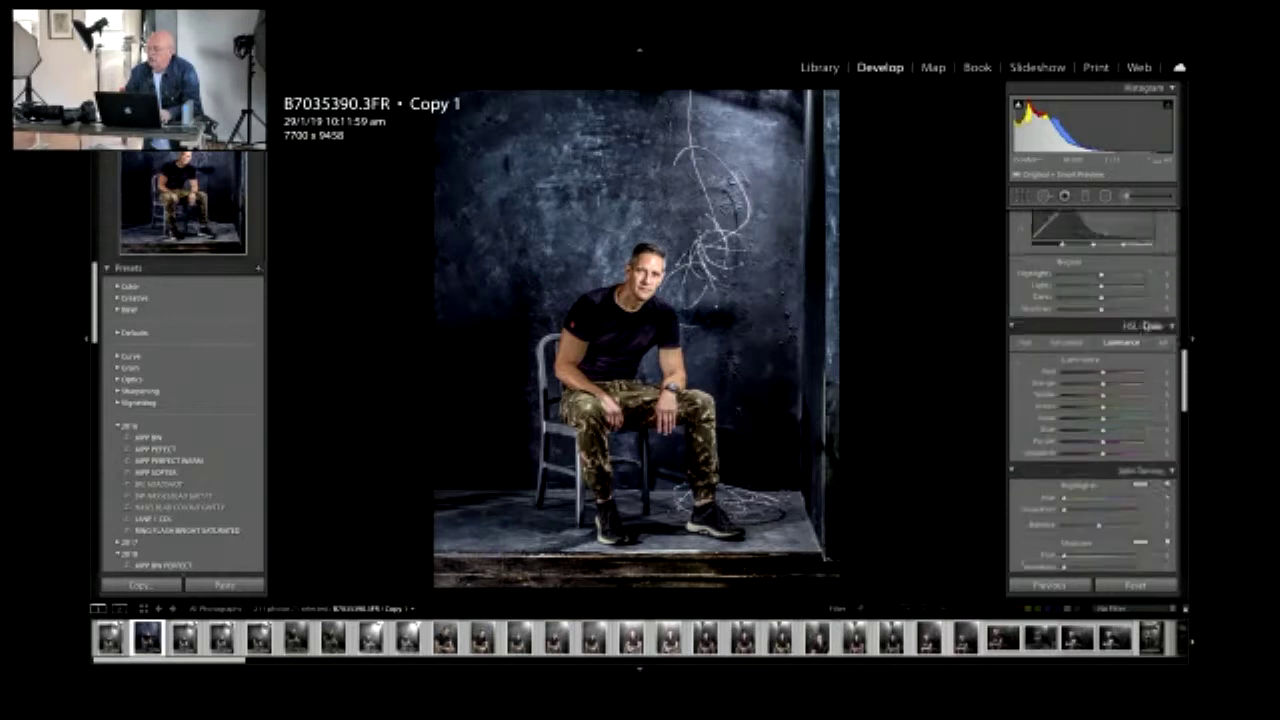
{"action": "left_click", "coordinate": [1077, 300]}
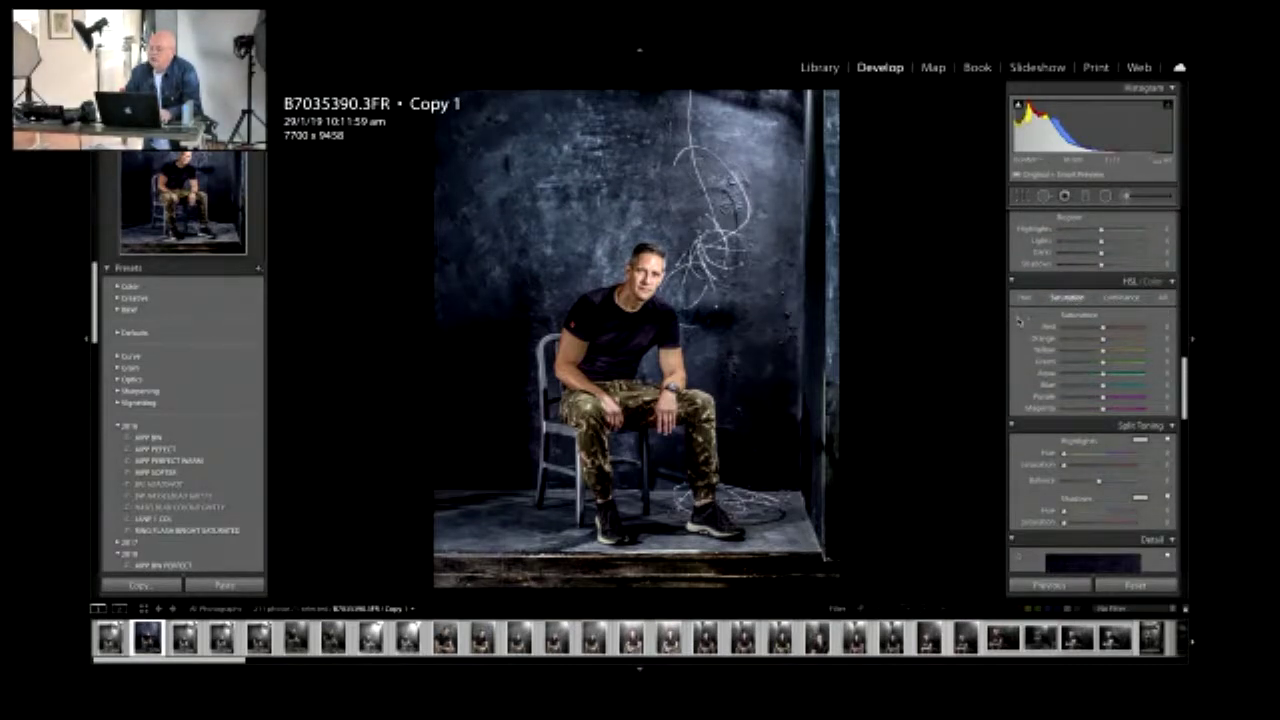
{"action": "scroll", "coordinate": [1018, 320], "scroll_direction": "down", "scroll_amount": 3}
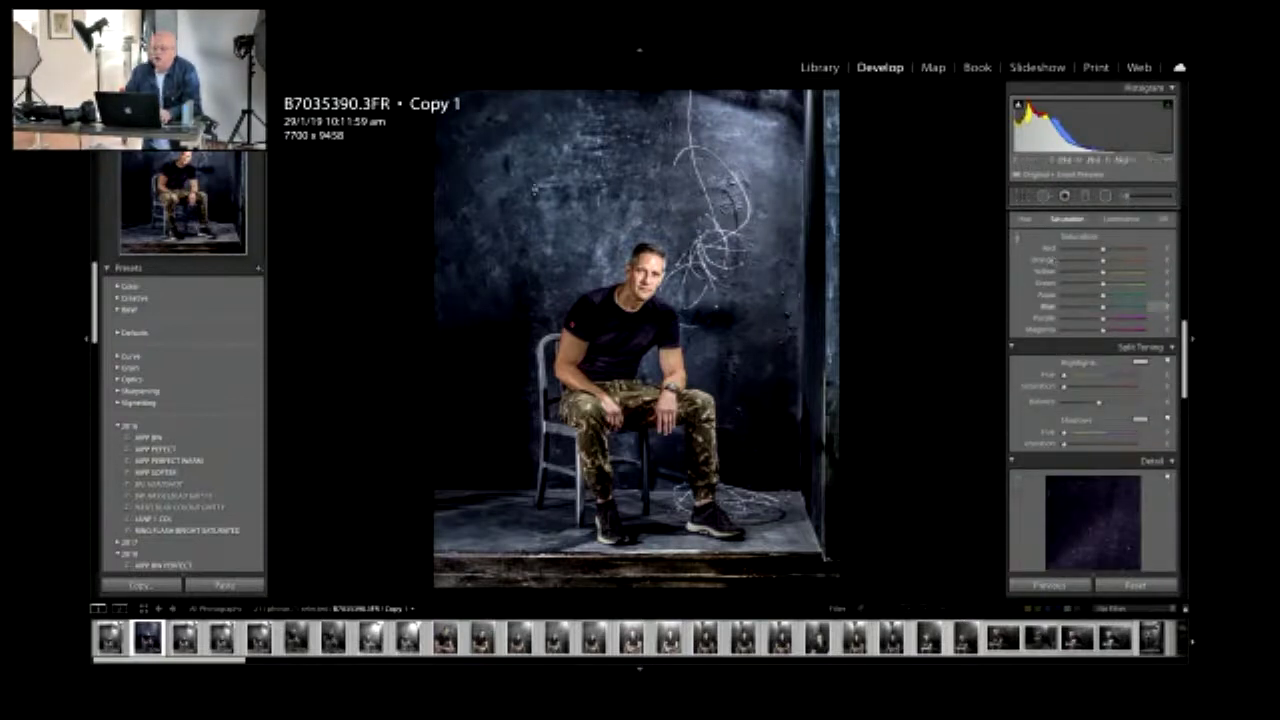
{"action": "mouse_move", "coordinate": [560, 175]}
{"action": "left_mouse_down"}
{"action": "mouse_move", "coordinate": [560, 235]}
{"action": "mouse_move", "coordinate": [560, 175]}
{"action": "left_mouse_up"}
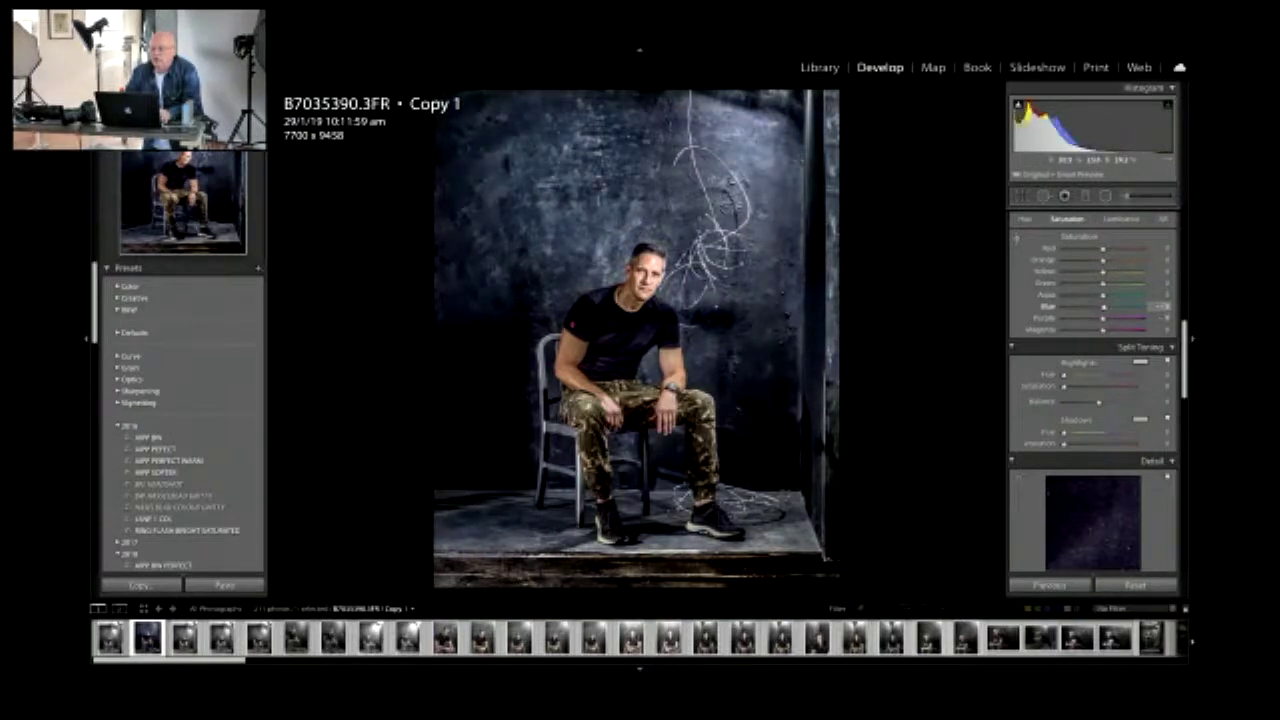
{"action": "left_click_drag", "start_coordinate": [1131, 307], "coordinate": [1113, 307]}
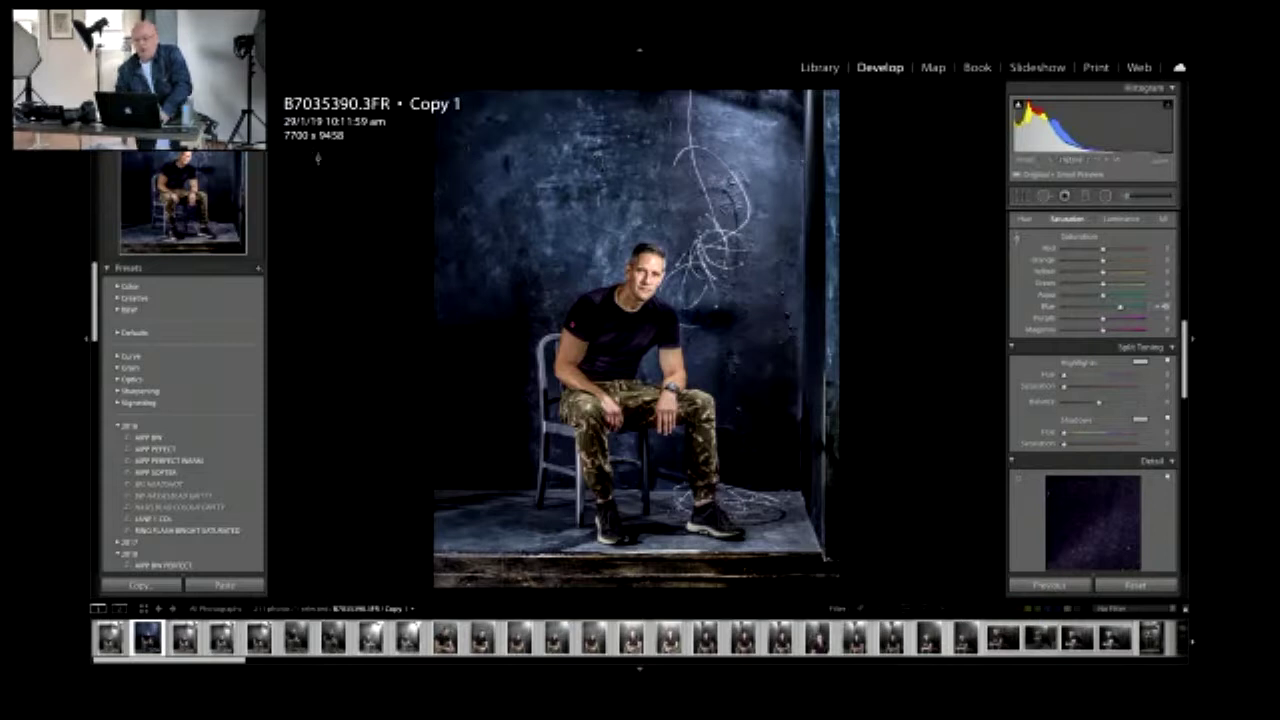
{"action": "key", "text": "g"}
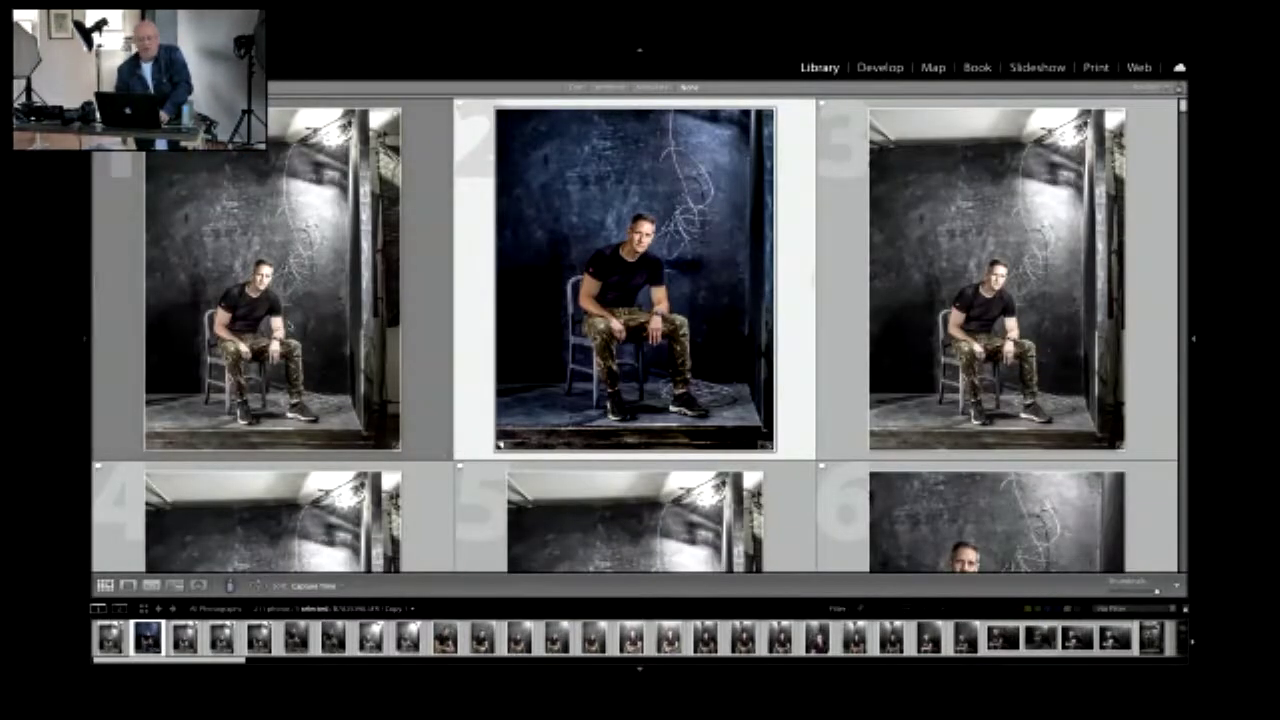
Crop the original B7035390.3FR to cut out the bright ceiling and the outer edge of the side wall.
{"action": "left_click", "coordinate": [299, 343]}
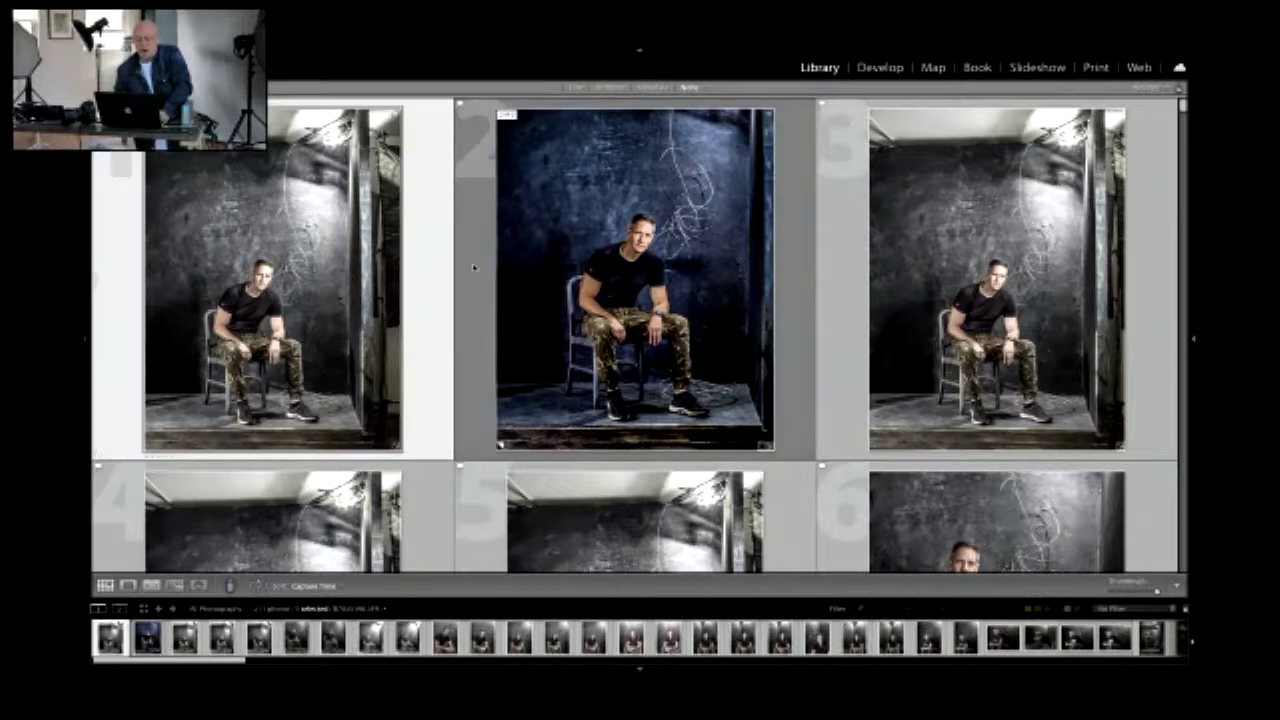
{"action": "key", "text": "d"}
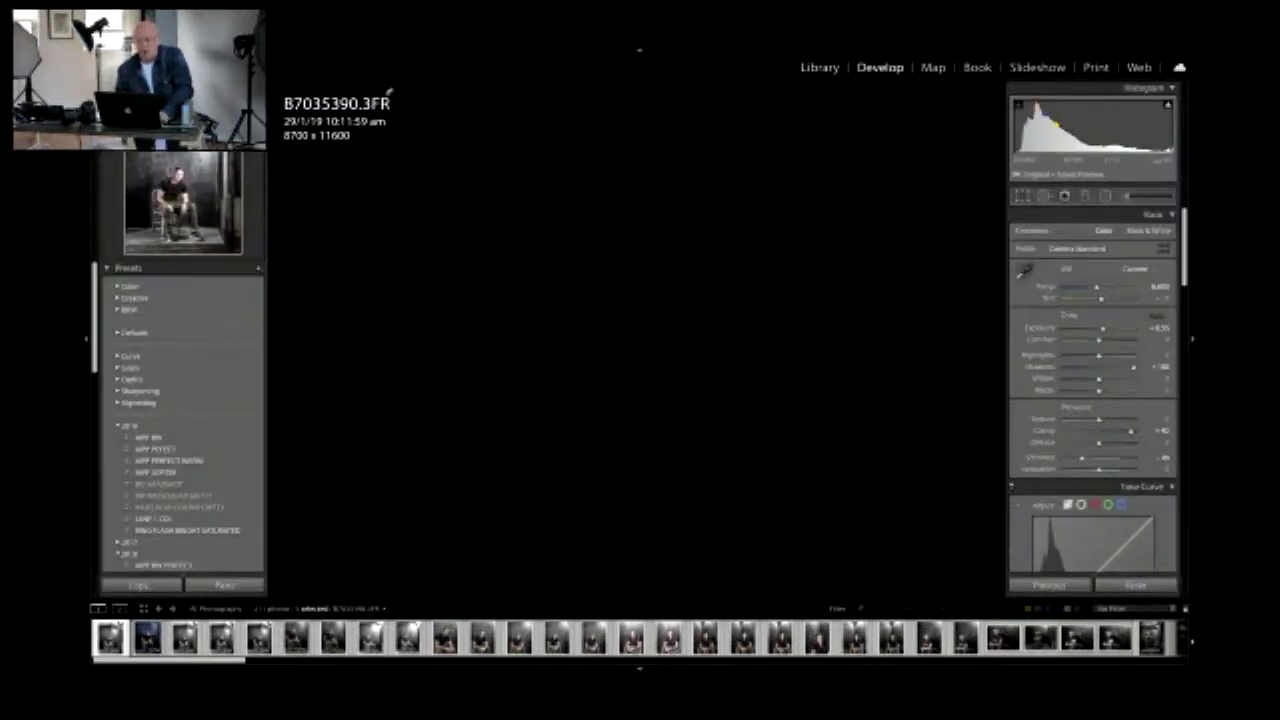
{"action": "key", "text": "r"}
{"action": "left_click_drag", "start_coordinate": [816, 87], "coordinate": [797, 144]}
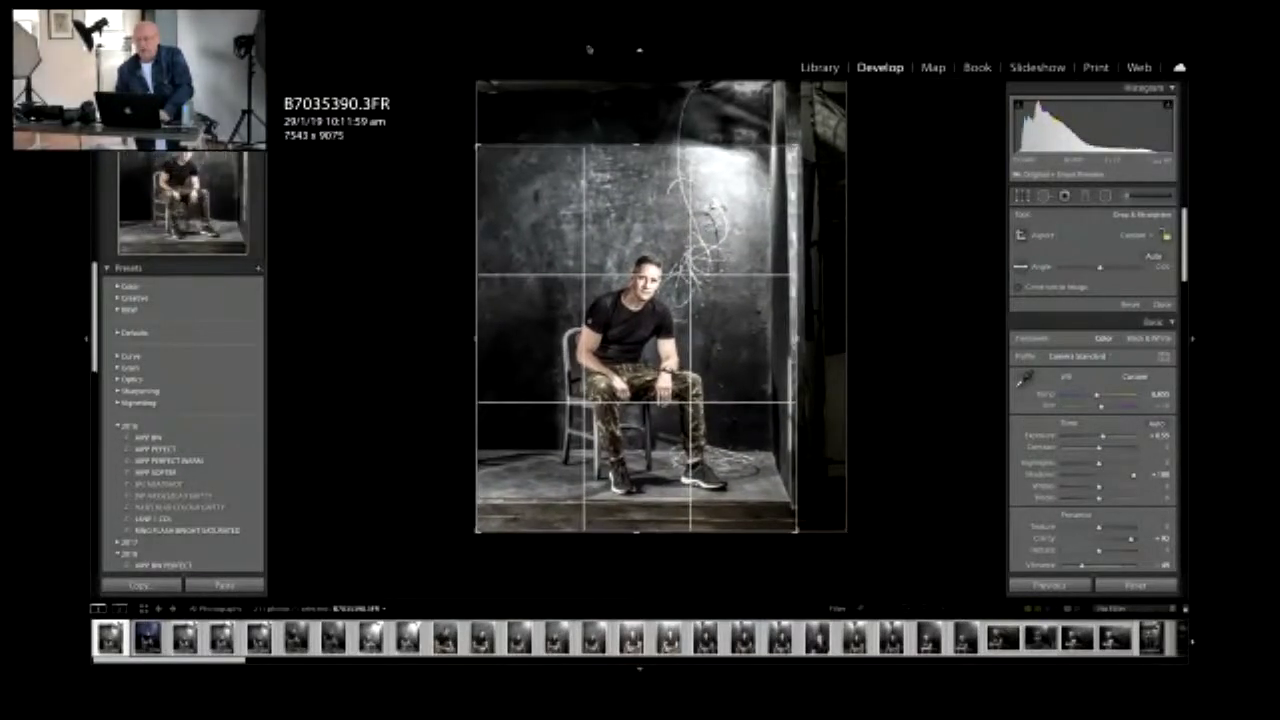
Switch to the blue-toned Copy 1, close its crop, and create another virtual copy from it.
{"action": "left_click", "coordinate": [151, 640]}
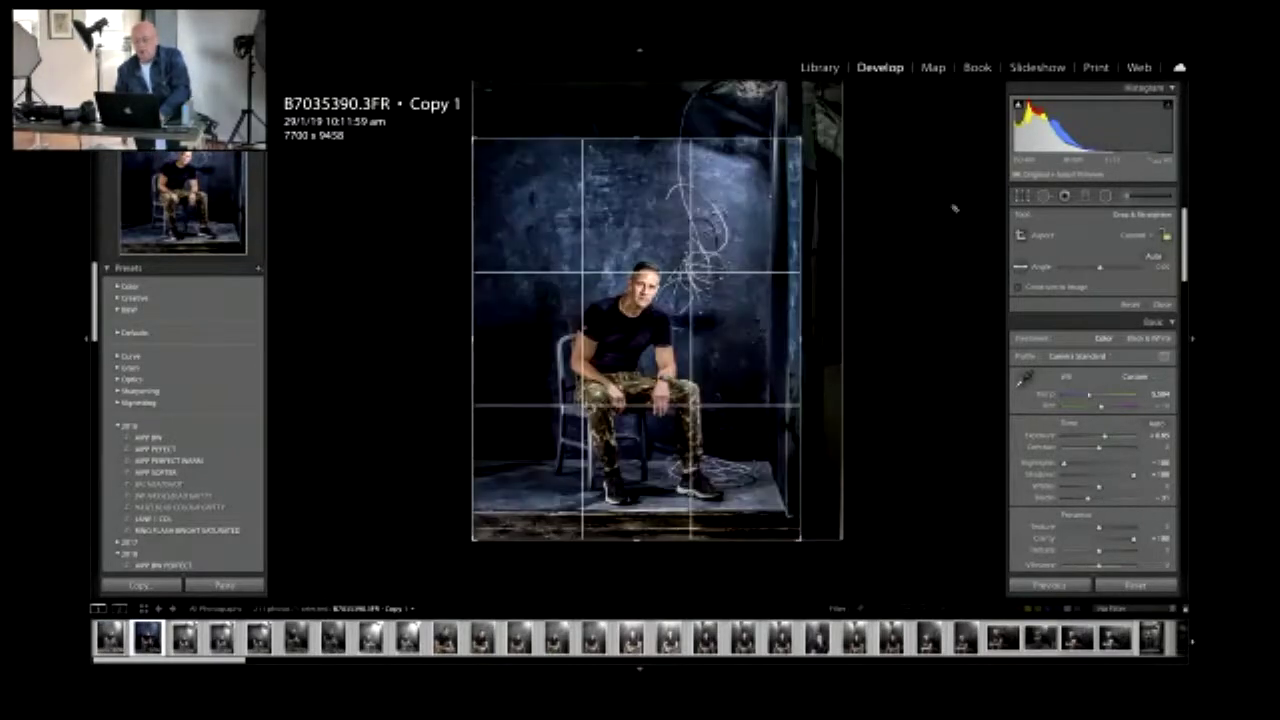
{"action": "key", "text": "Return"}
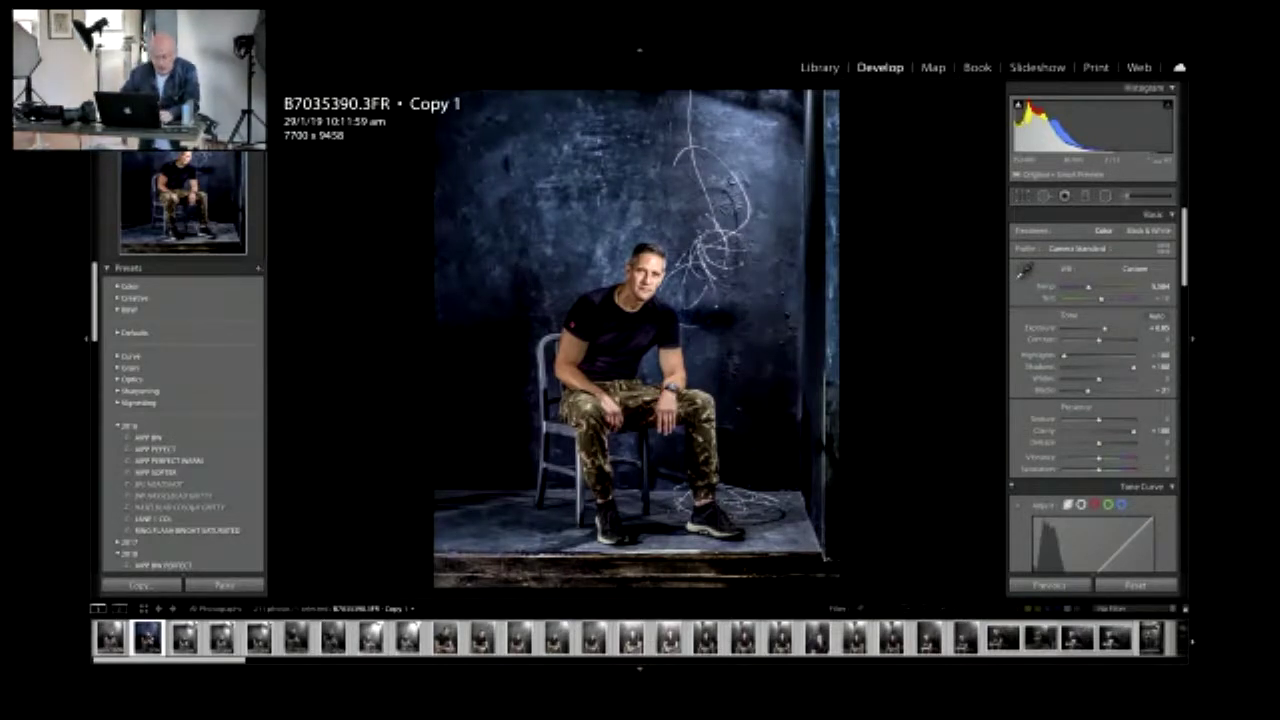
{"action": "right_click", "coordinate": [147, 638]}
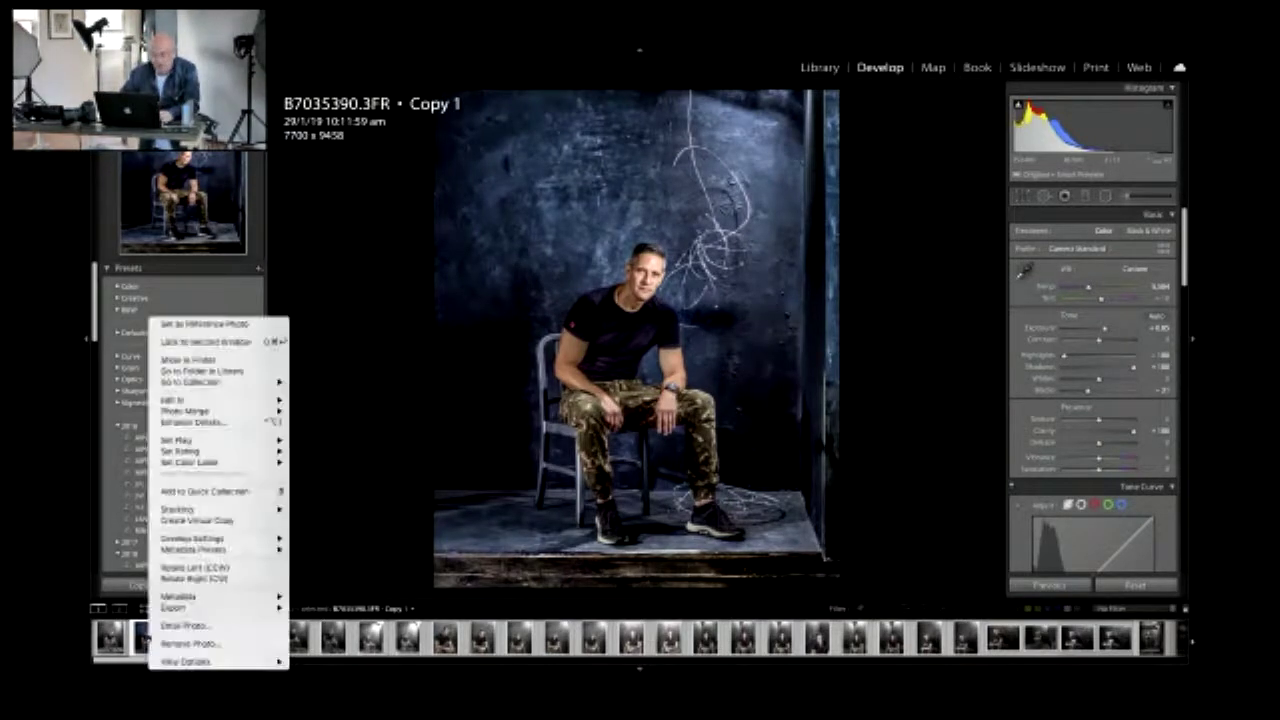
{"action": "left_click", "coordinate": [229, 520]}
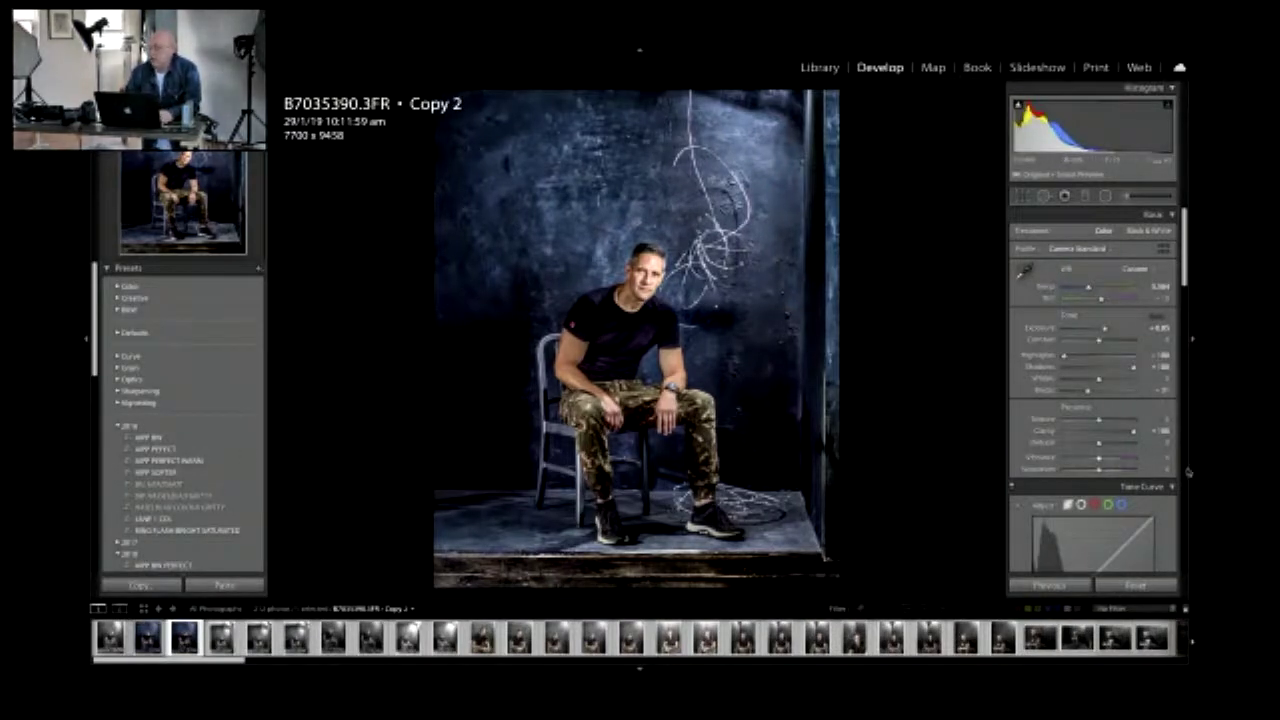
Mute the new copy's colours by lowering Vibrance to about -19 and reducing the overall Saturation.
{"action": "left_click", "coordinate": [1079, 458]}
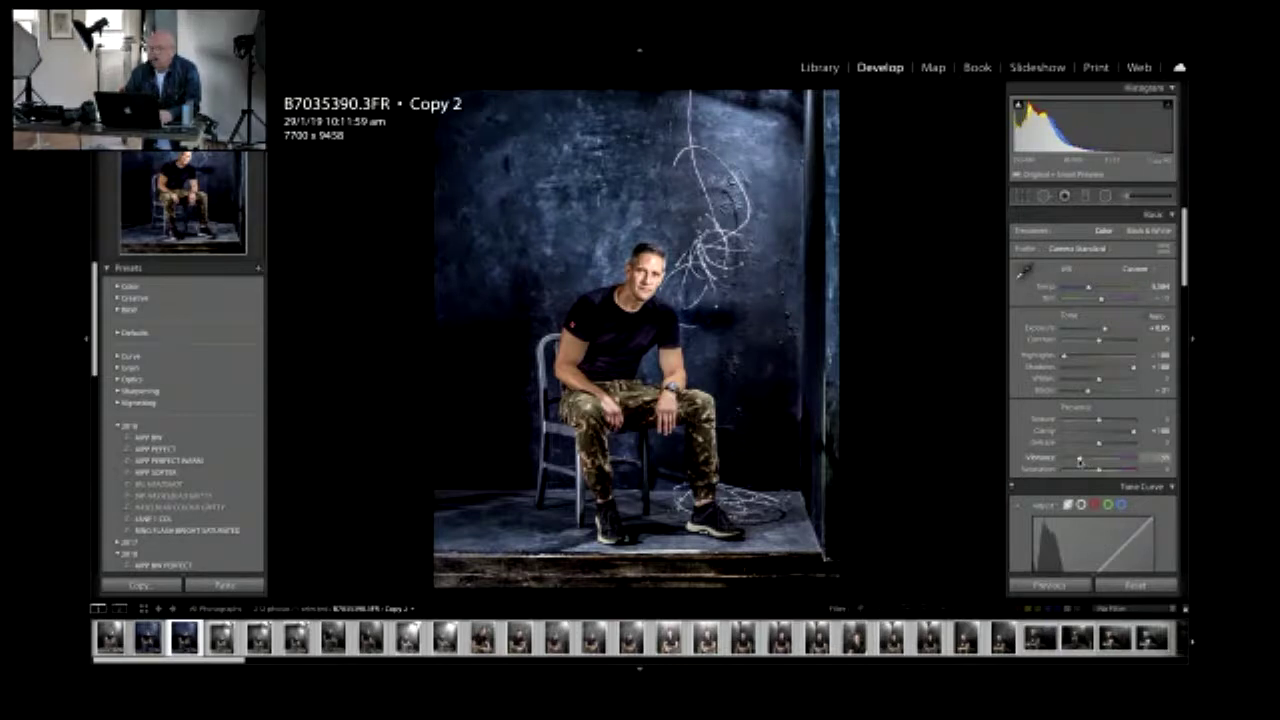
{"action": "left_click", "coordinate": [1082, 470]}
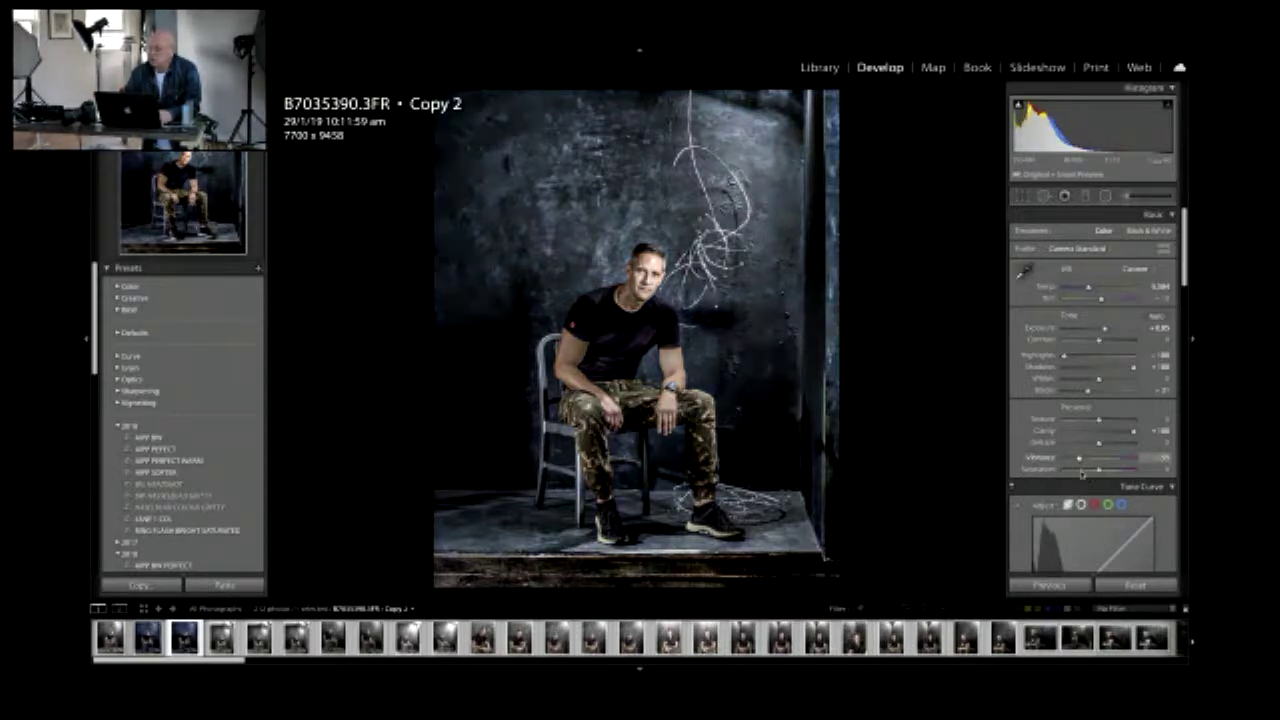
{"action": "left_click", "coordinate": [1093, 459]}
{"action": "left_click", "coordinate": [1086, 469]}
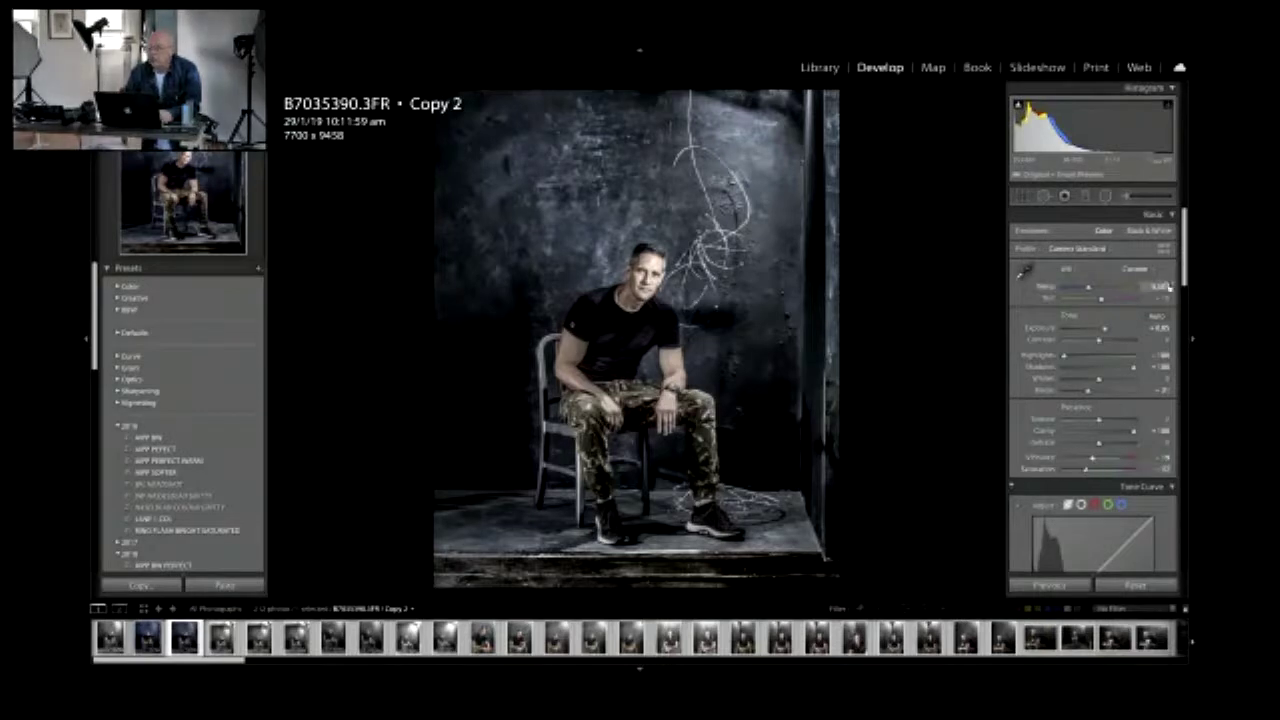
Reset the Blue saturation in the HSL adjustments to its default.
{"action": "scroll", "coordinate": [1103, 390], "scroll_direction": "down", "scroll_amount": 6}
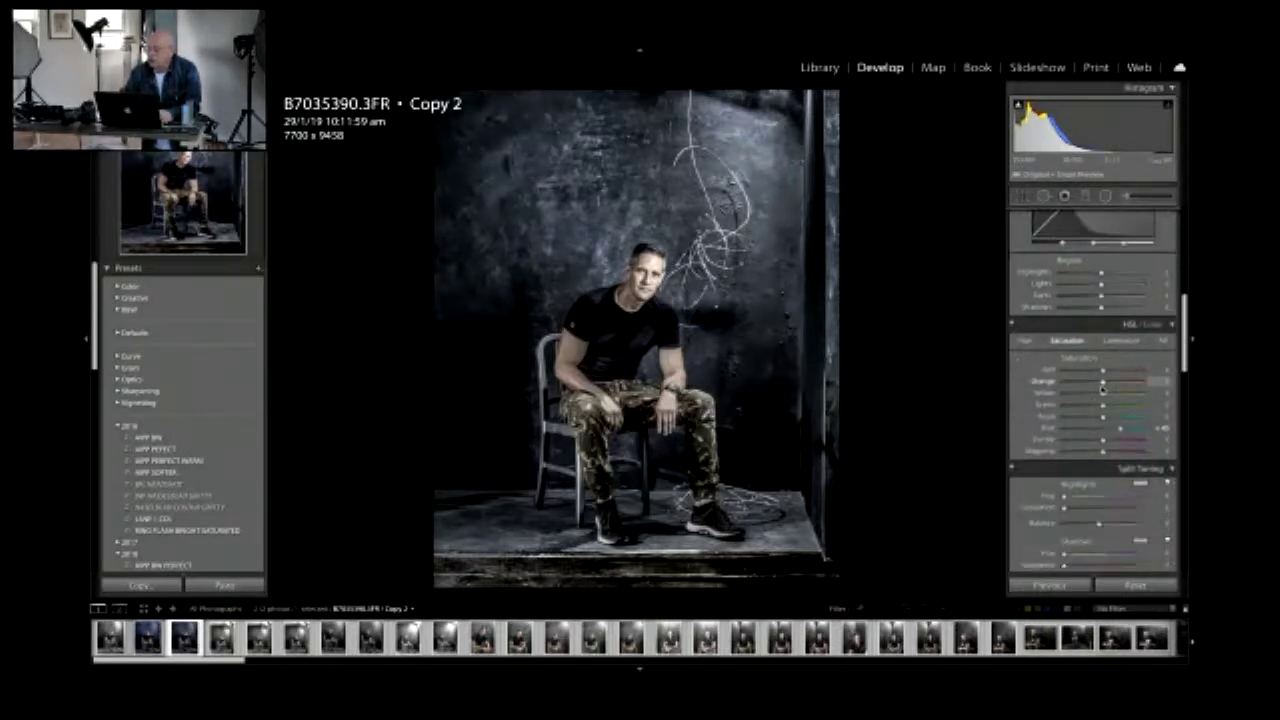
{"action": "scroll", "coordinate": [1103, 390], "scroll_direction": "down", "scroll_amount": 2}
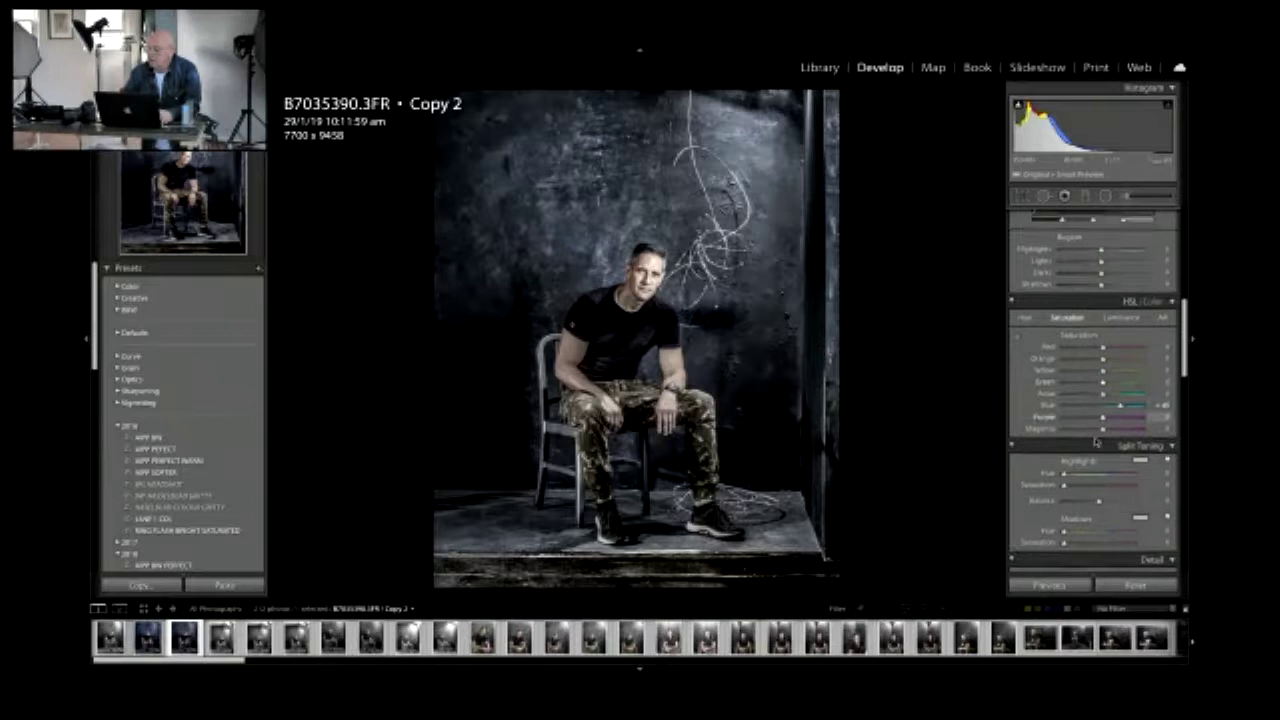
{"action": "double_click", "coordinate": [1047, 404]}
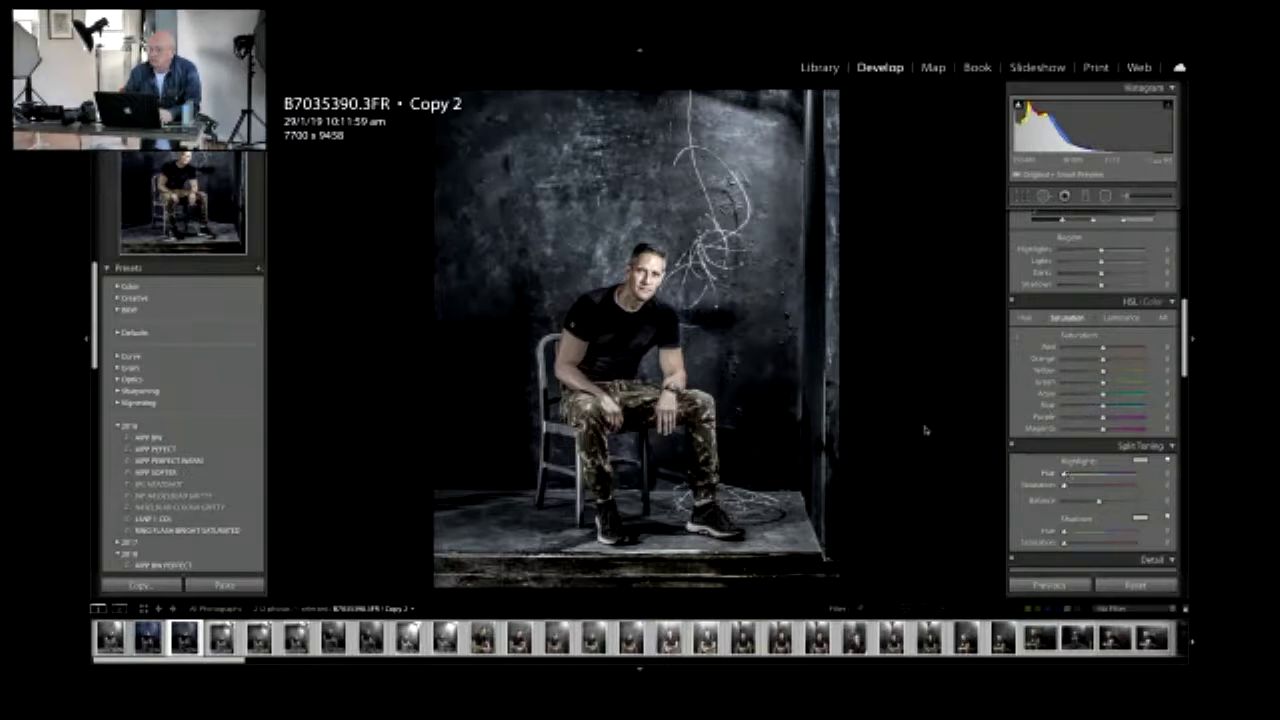
Apply split toning with highlights at hue about 42 and saturation about 57, and shadows at hue about 241 and saturation about 28.
{"action": "left_click_drag", "start_coordinate": [1064, 473], "coordinate": [1082, 487]}
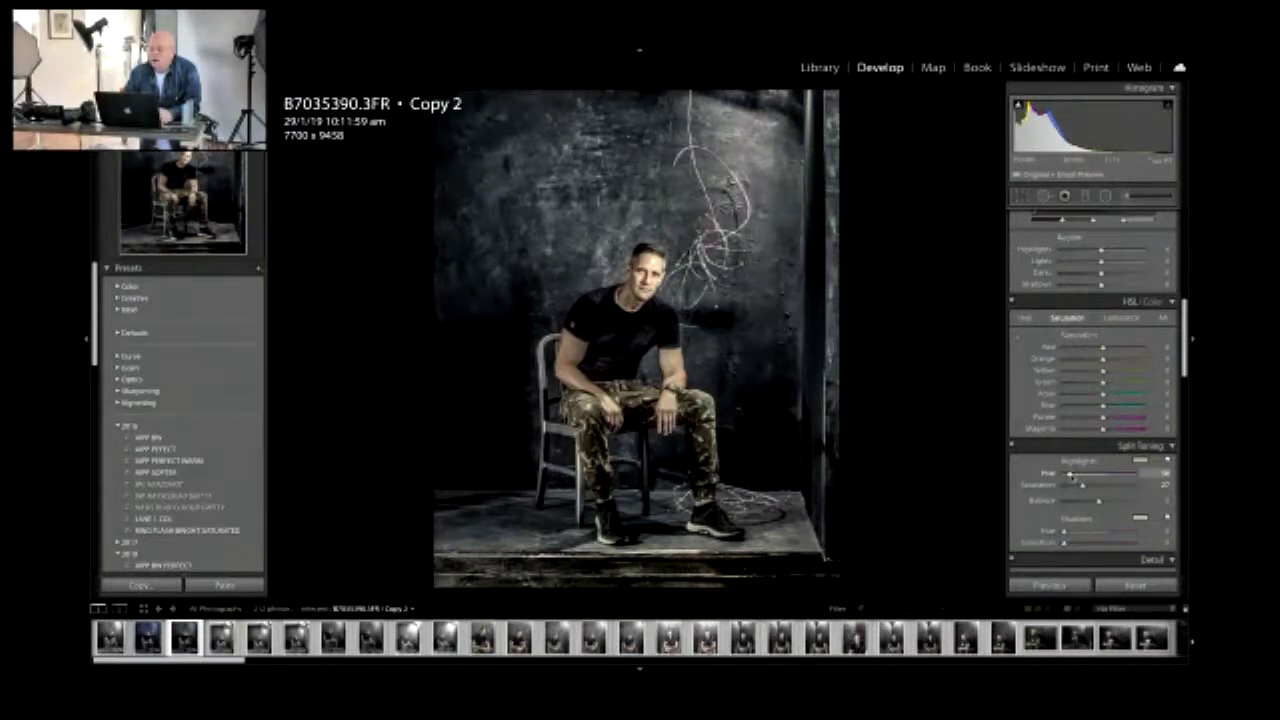
{"action": "left_click_drag", "start_coordinate": [1078, 475], "coordinate": [1076, 476]}
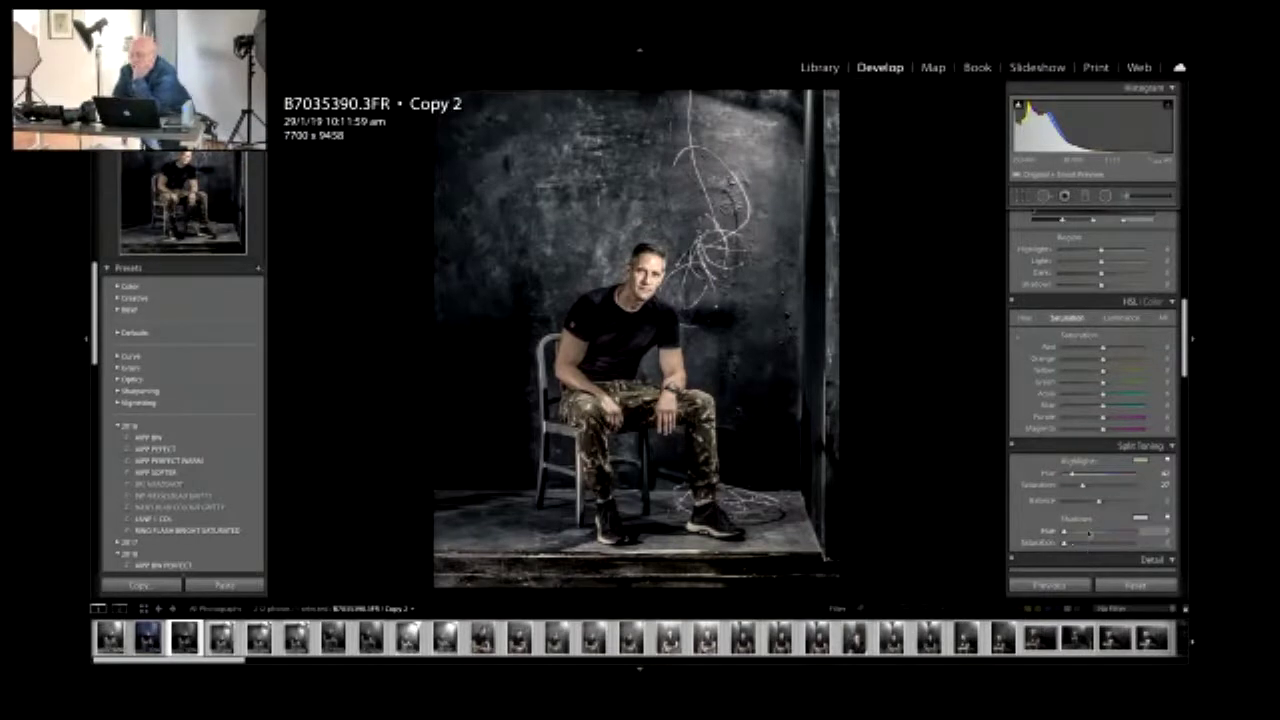
{"action": "mouse_move", "coordinate": [1064, 532]}
{"action": "left_mouse_down"}
{"action": "mouse_move", "coordinate": [1112, 532]}
{"action": "mouse_move", "coordinate": [1068, 544]}
{"action": "mouse_move", "coordinate": [1079, 546]}
{"action": "left_mouse_up"}
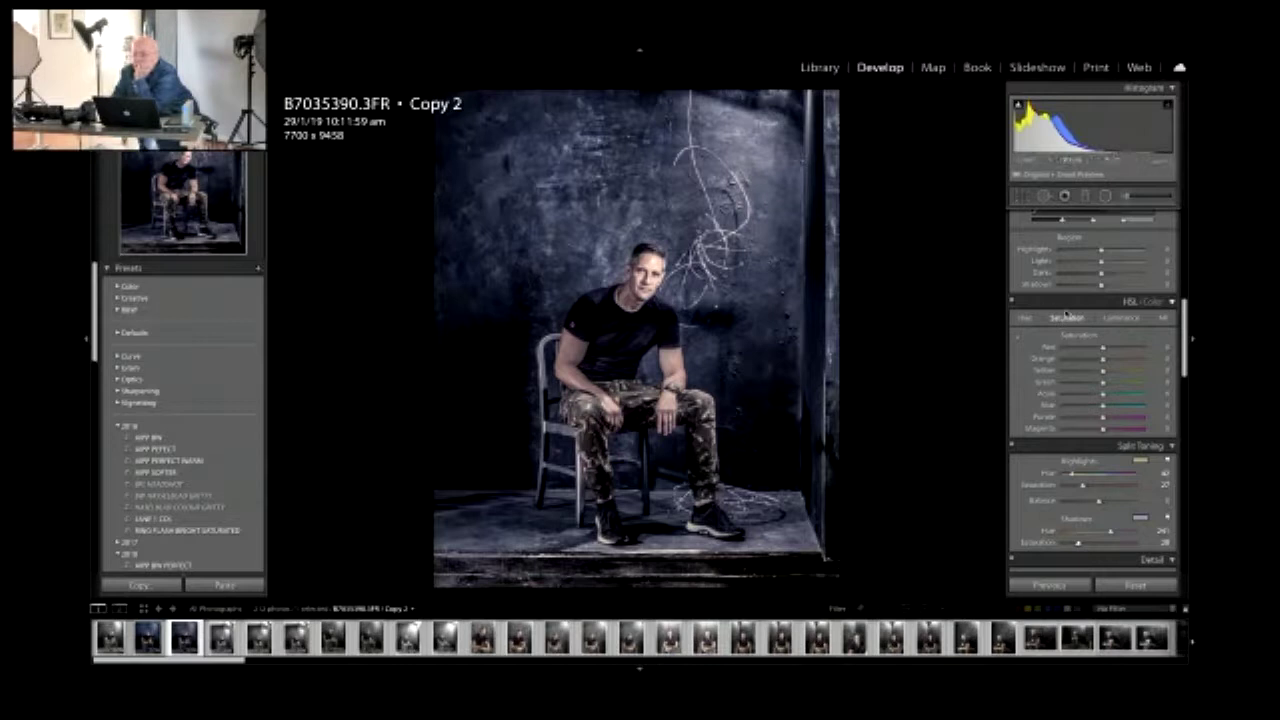
{"action": "left_click_drag", "start_coordinate": [1082, 488], "coordinate": [1084, 488]}
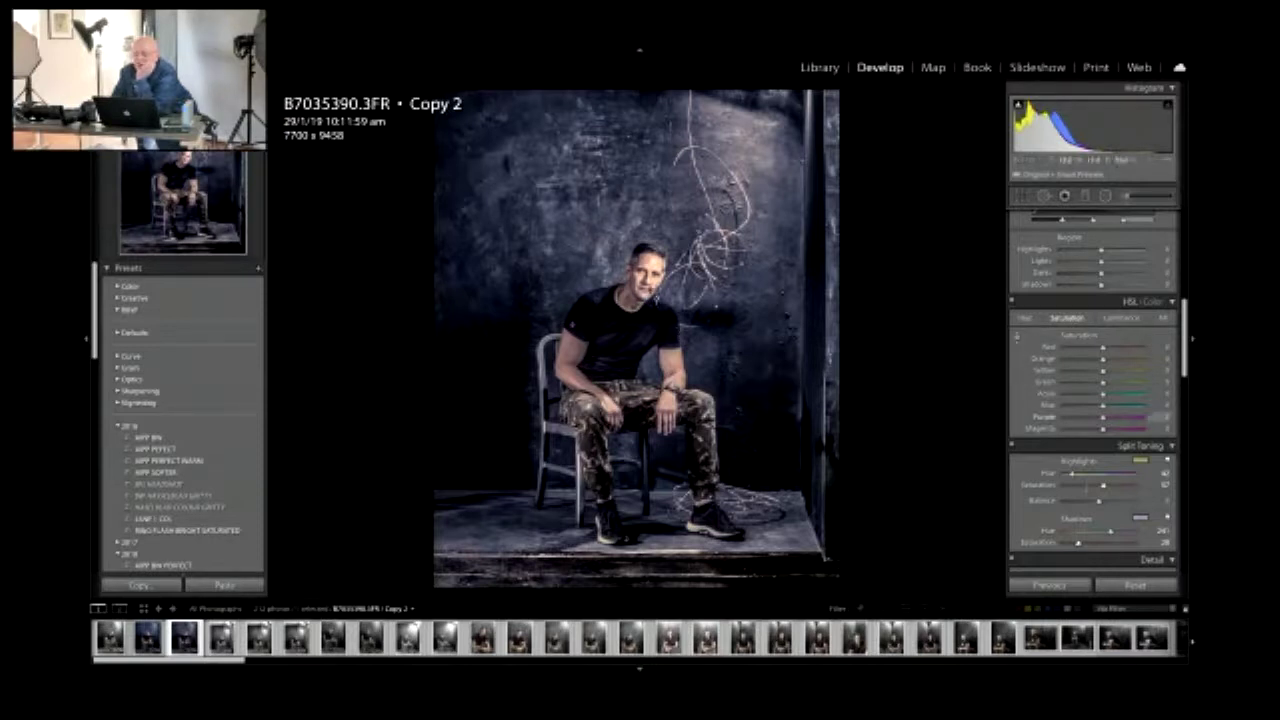
Strengthen the skin colour with a targeted saturation adjustment on the face and neck, raising Orange to about +22.
{"action": "mouse_move", "coordinate": [648, 268]}
{"action": "left_mouse_down"}
{"action": "mouse_move", "coordinate": [648, 254]}
{"action": "mouse_move", "coordinate": [648, 265]}
{"action": "left_mouse_up"}
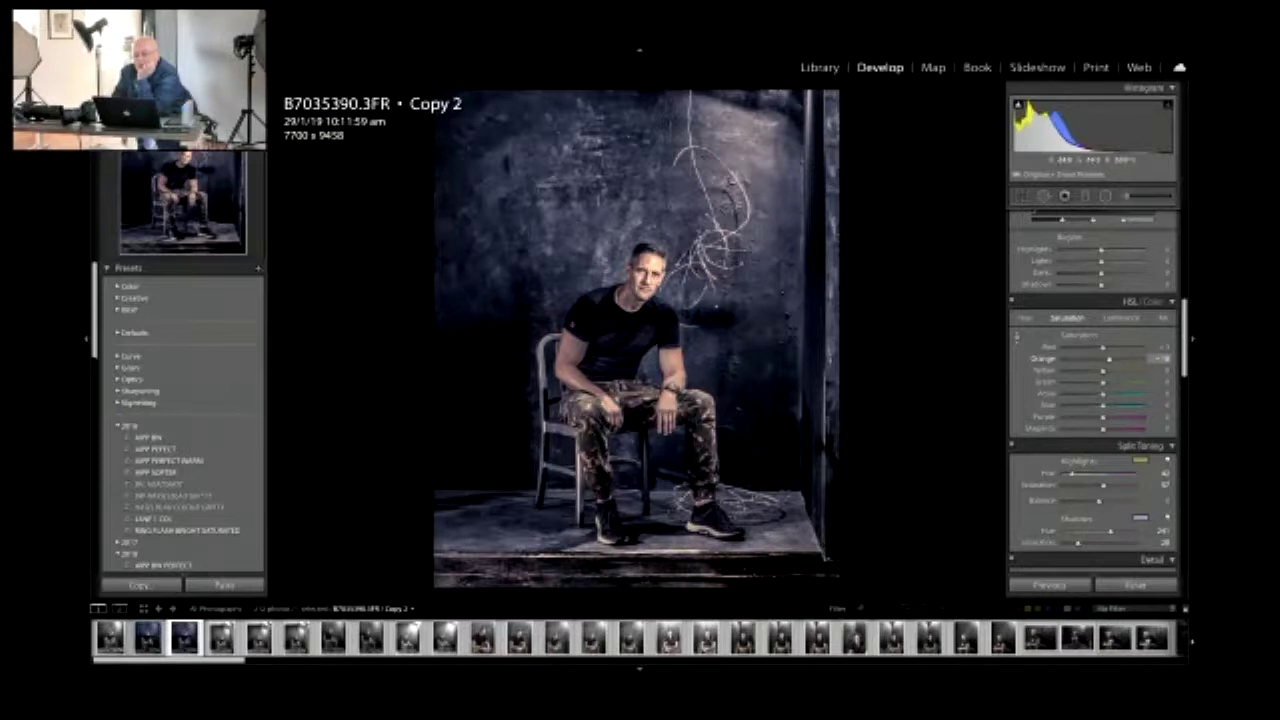
{"action": "left_click_drag", "start_coordinate": [646, 303], "coordinate": [646, 298]}
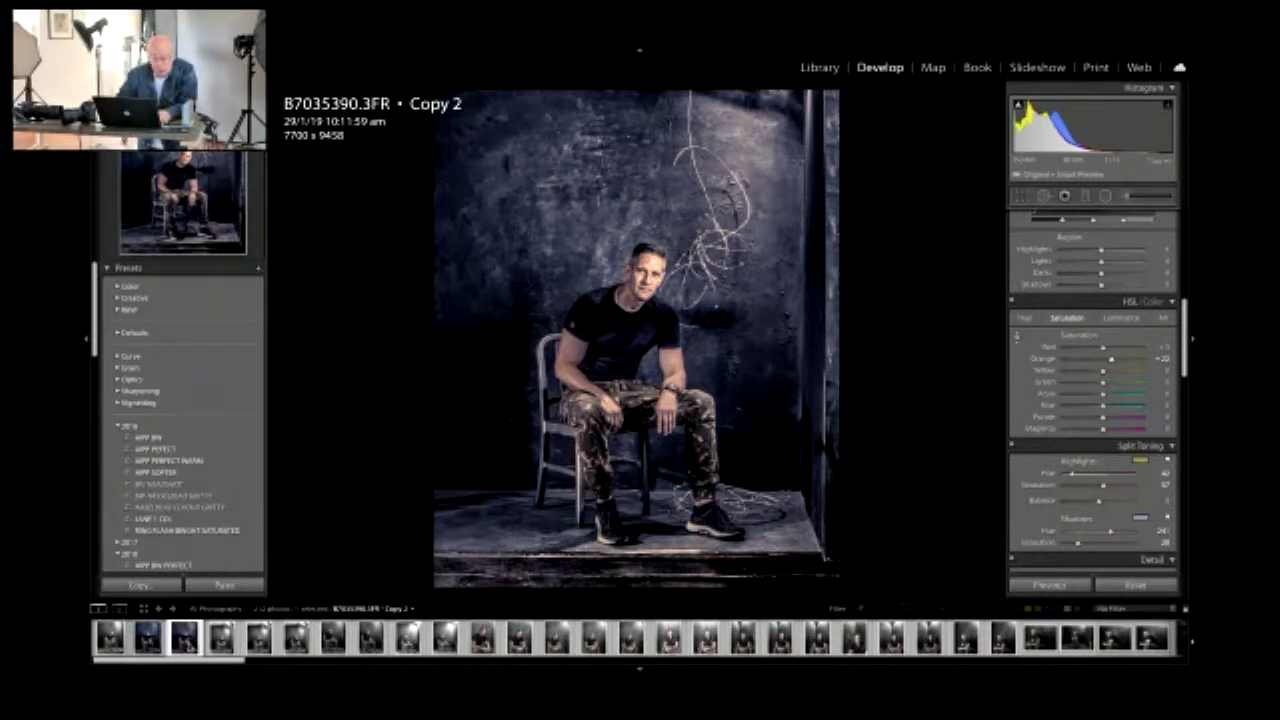
Create a virtual copy of the split-toned version and convert it with the BW HASSELBLAD GRITTY preset after trying AIPP PEFECT.
{"action": "right_click", "coordinate": [190, 636]}
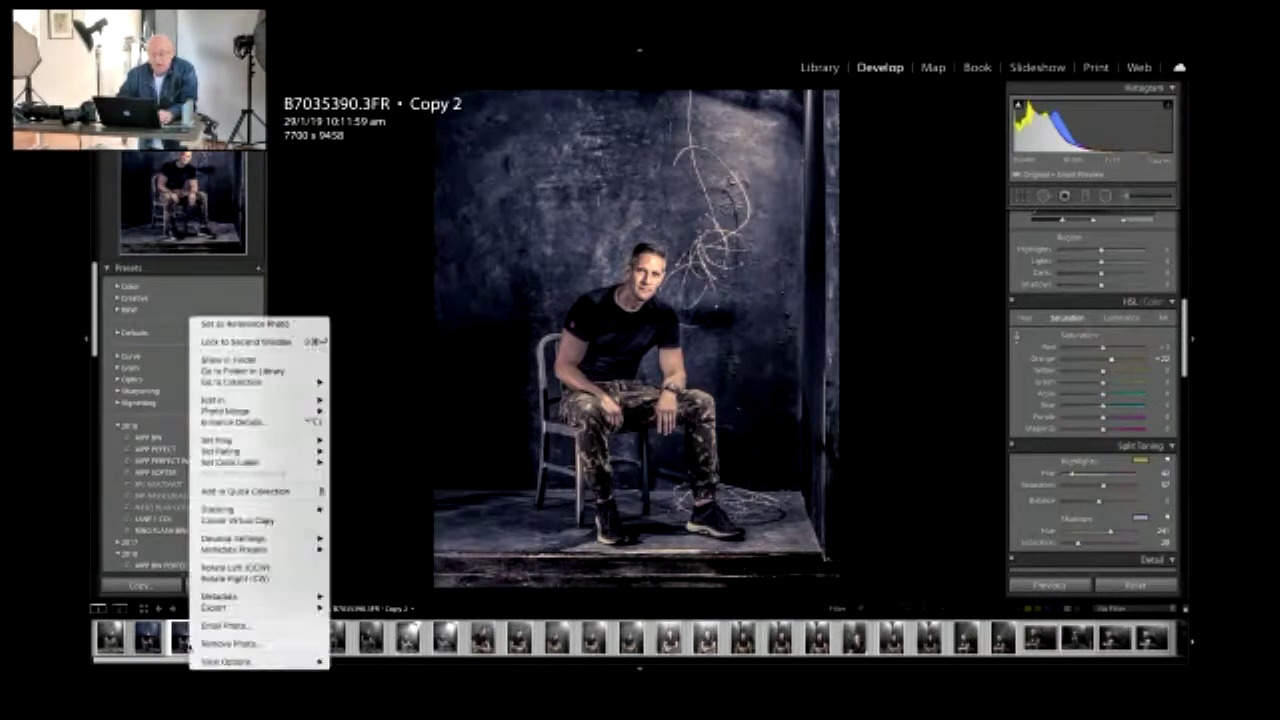
{"action": "left_click", "coordinate": [248, 521]}
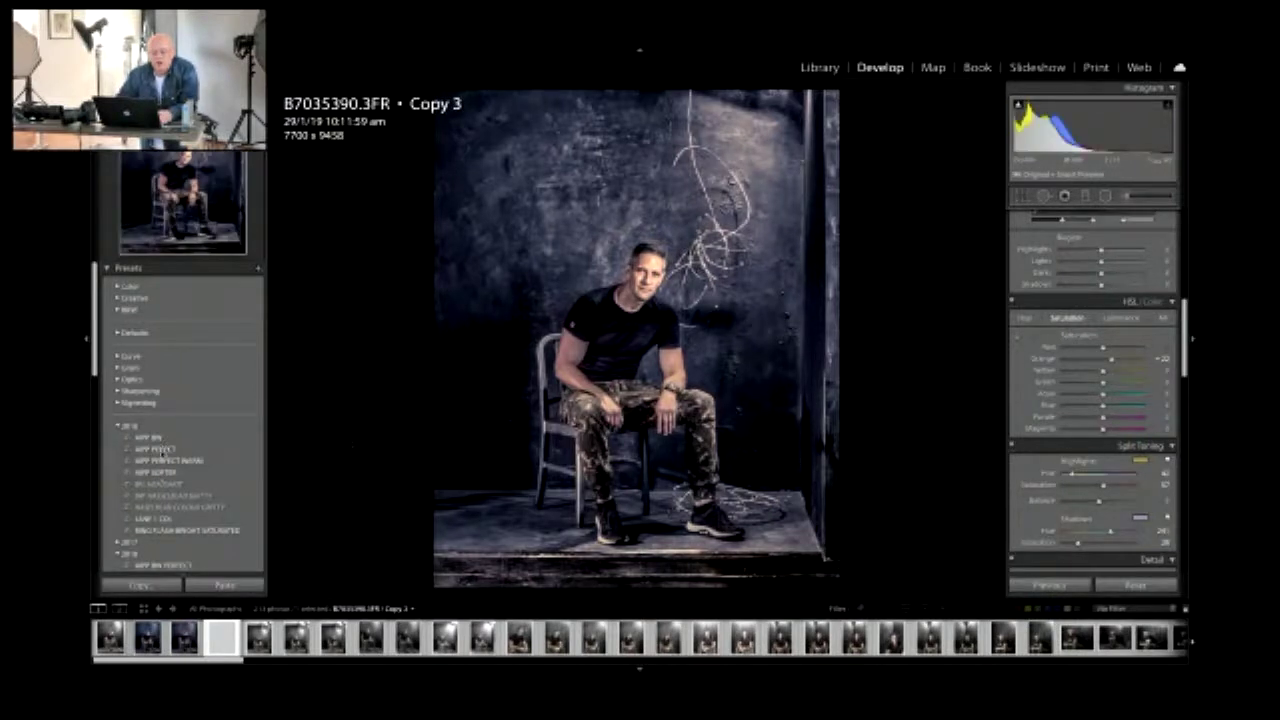
{"action": "left_click", "coordinate": [165, 448]}
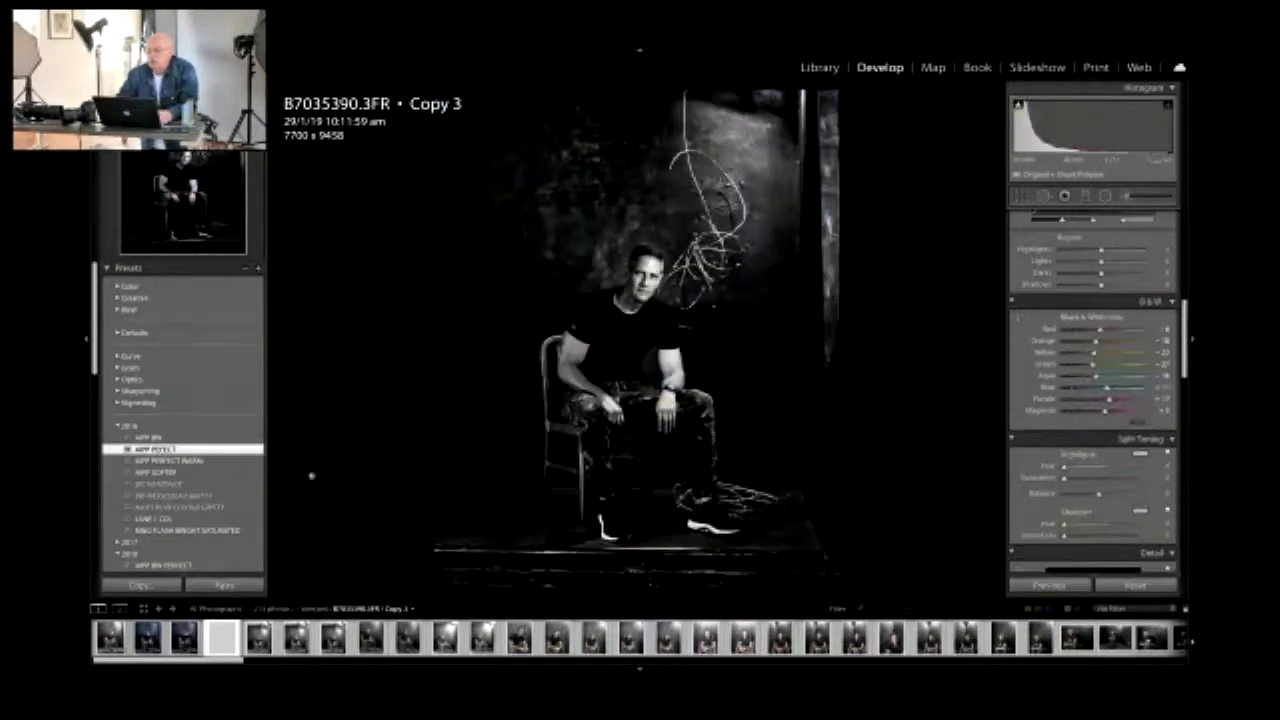
{"action": "left_click", "coordinate": [183, 496]}
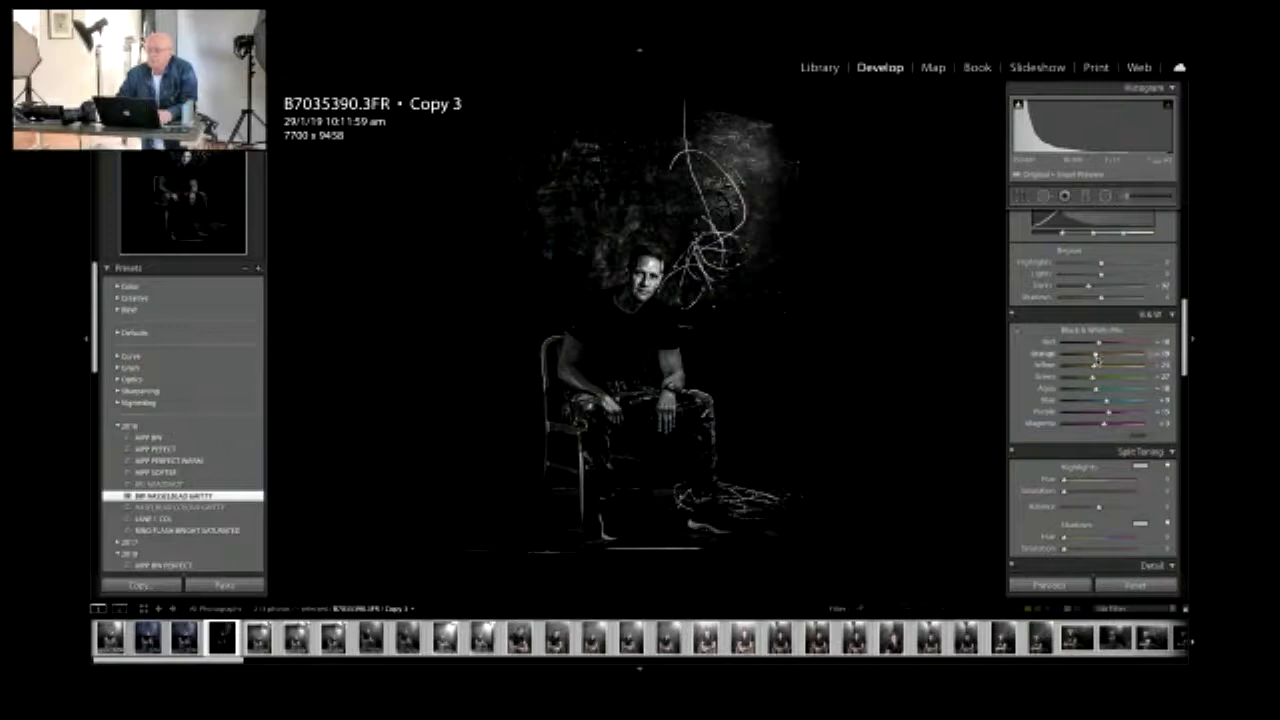
Brighten the tone curve's Lights and Darks, and reduce Texture to about -12 and Clarity to about +67.
{"action": "scroll", "coordinate": [1095, 357], "scroll_direction": "up", "scroll_amount": 5}
{"action": "left_click_drag", "start_coordinate": [1101, 520], "coordinate": [1110, 522]}
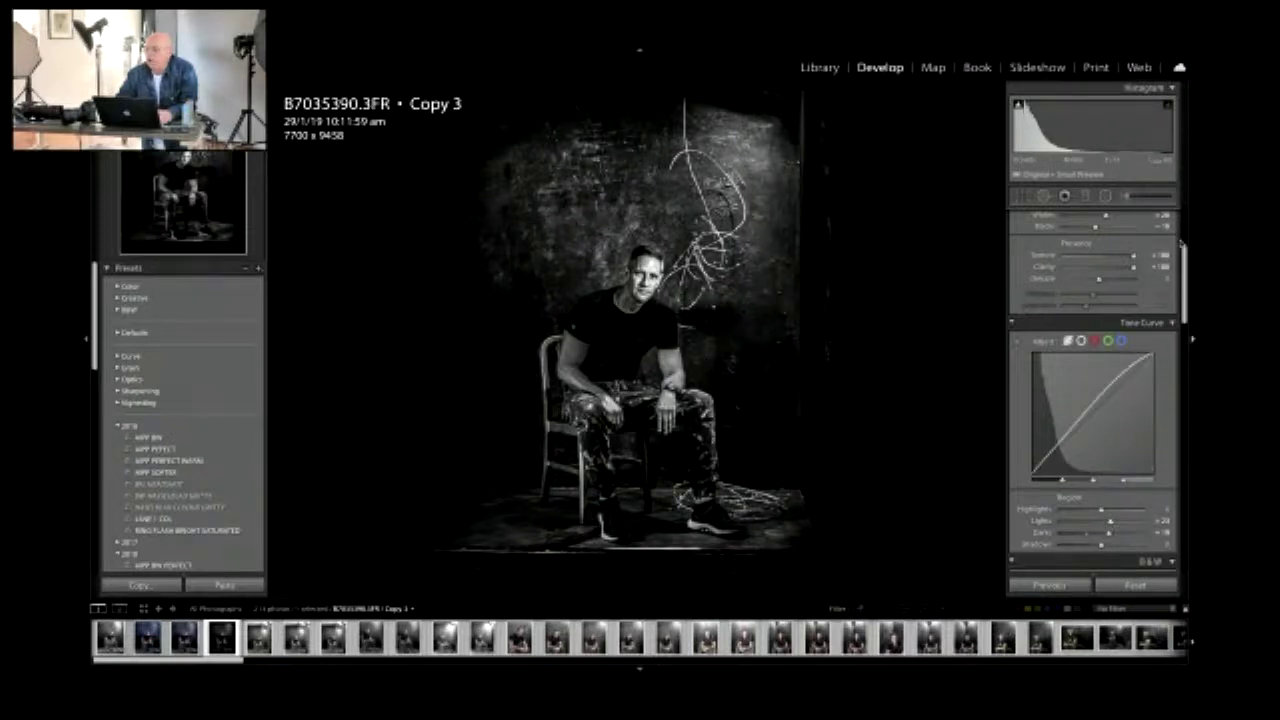
{"action": "scroll", "coordinate": [1049, 316], "scroll_direction": "up", "scroll_amount": 3}
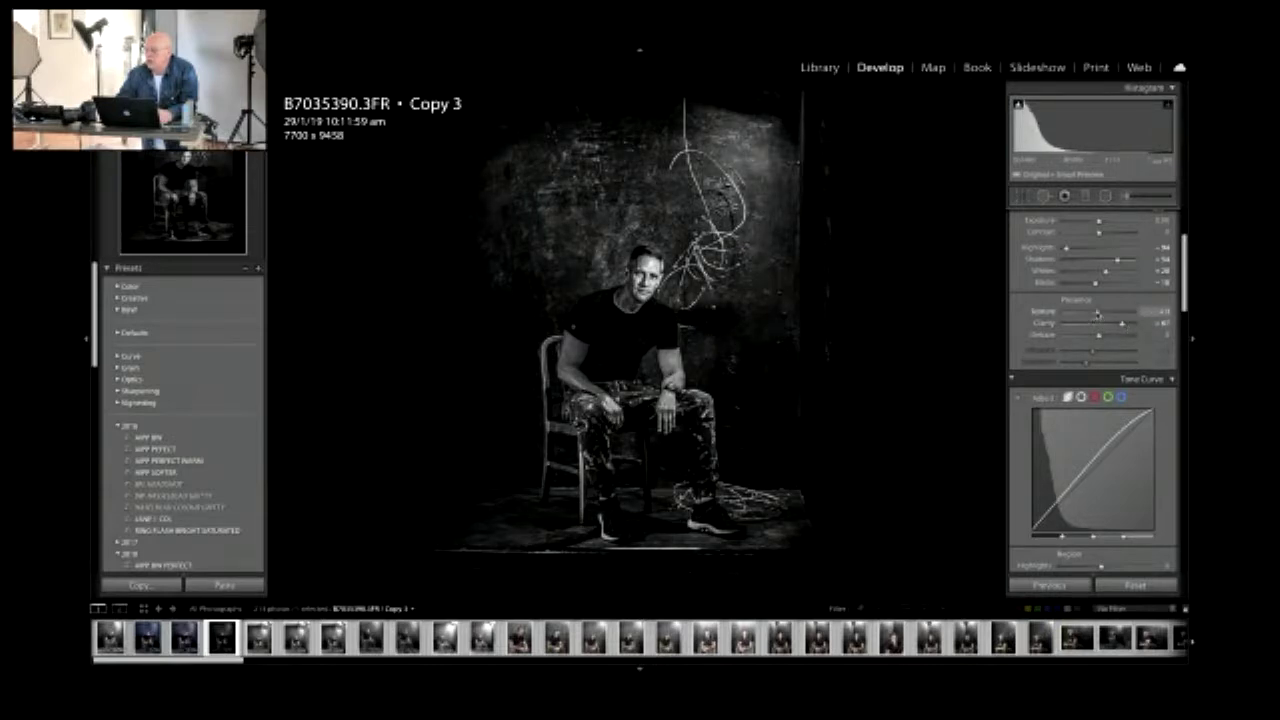
{"action": "left_click_drag", "start_coordinate": [1098, 314], "coordinate": [1105, 313]}
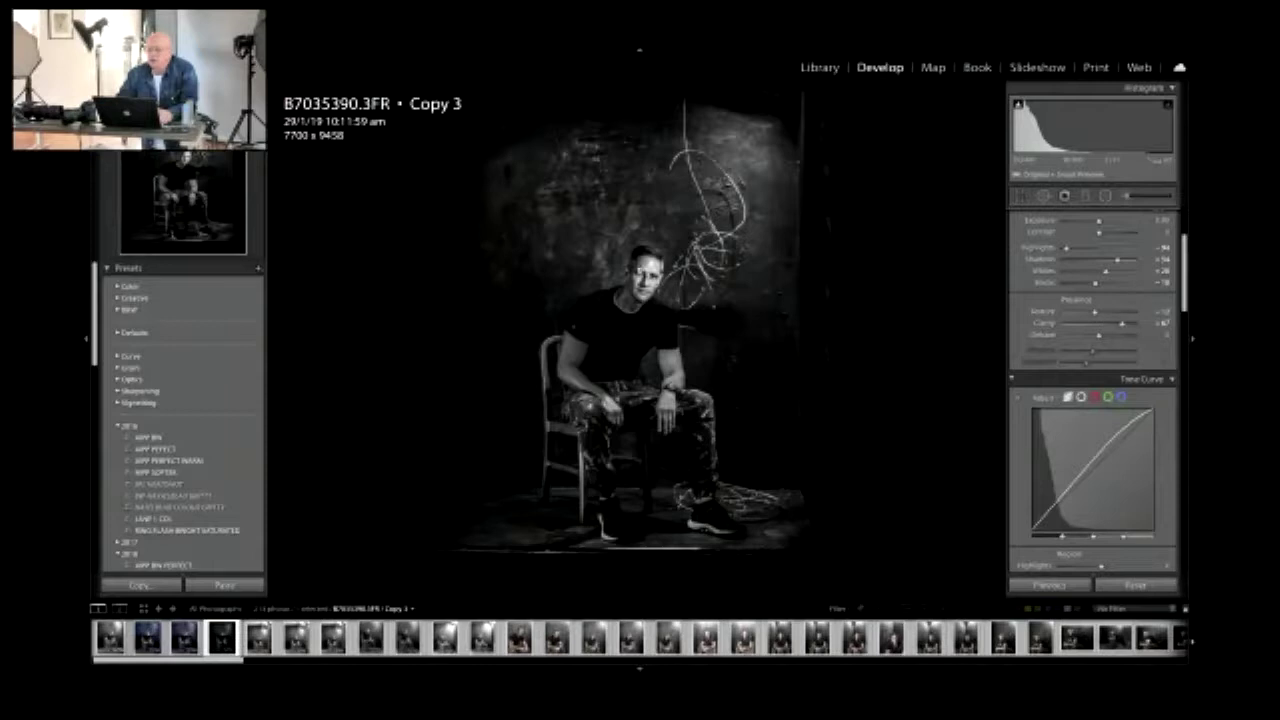
Check the face up close and set the Sharpening Amount to about 72 and the noise reduction Luminance to about 12.
{"action": "left_click", "coordinate": [645, 276]}
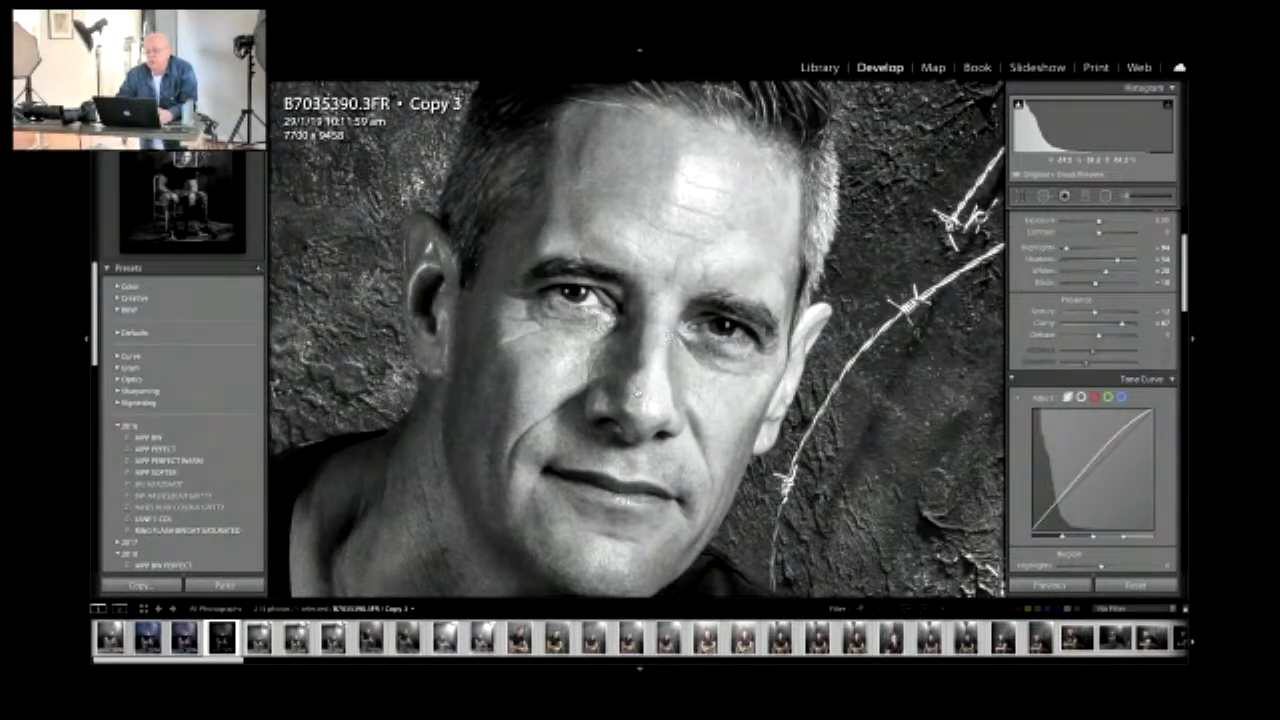
{"action": "left_click_drag", "start_coordinate": [782, 381], "coordinate": [783, 375]}
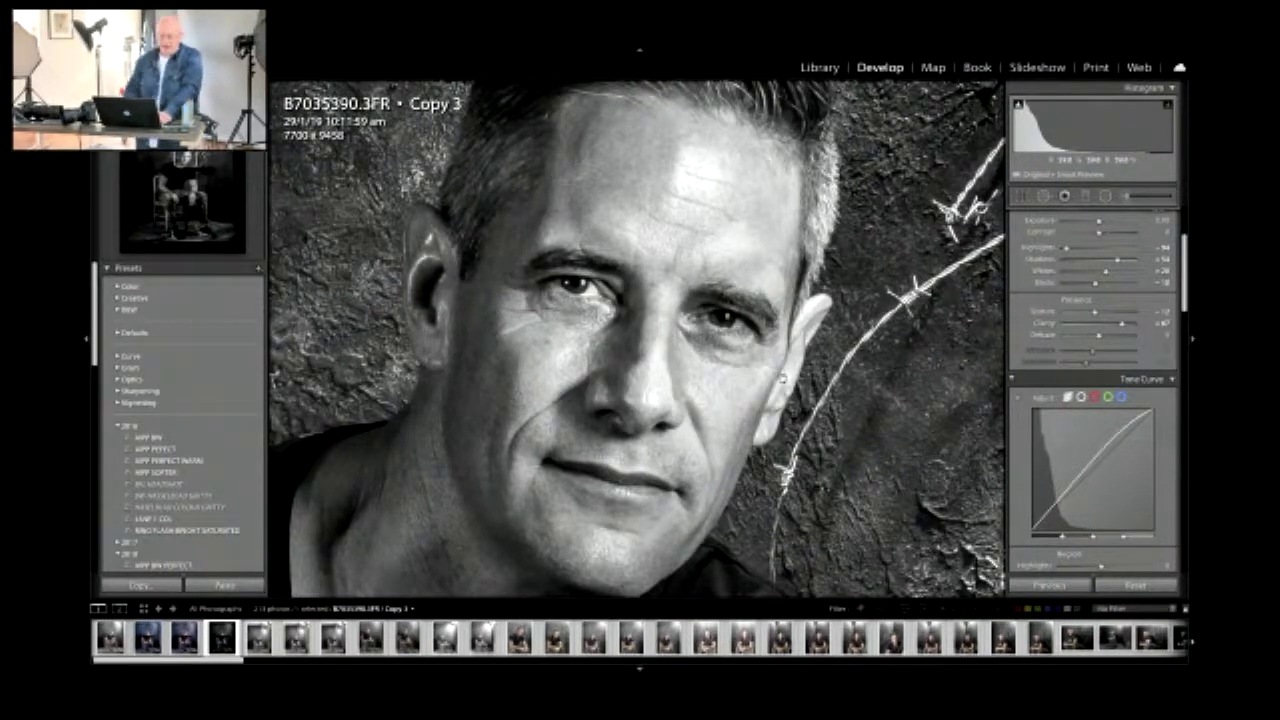
{"action": "scroll", "coordinate": [783, 378], "scroll_direction": "down", "scroll_amount": 3}
{"action": "scroll", "coordinate": [1118, 449], "scroll_direction": "down", "scroll_amount": 5}
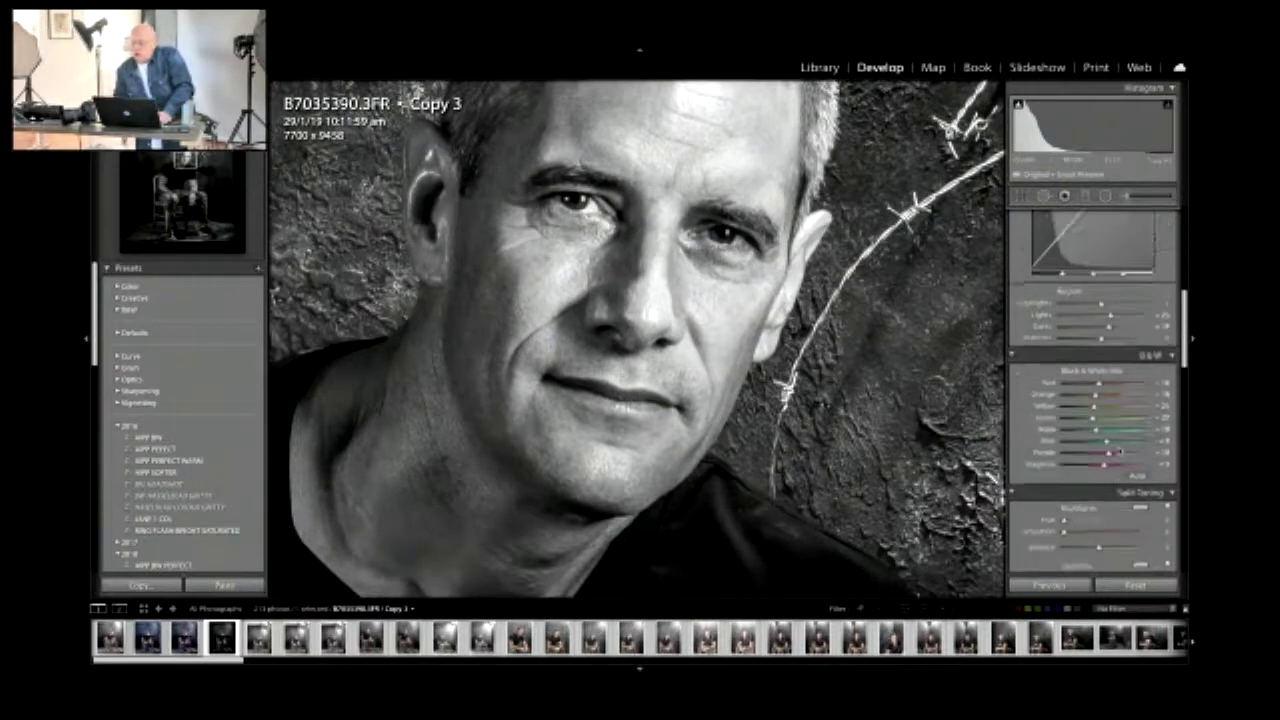
{"action": "scroll", "coordinate": [1118, 449], "scroll_direction": "down", "scroll_amount": 3}
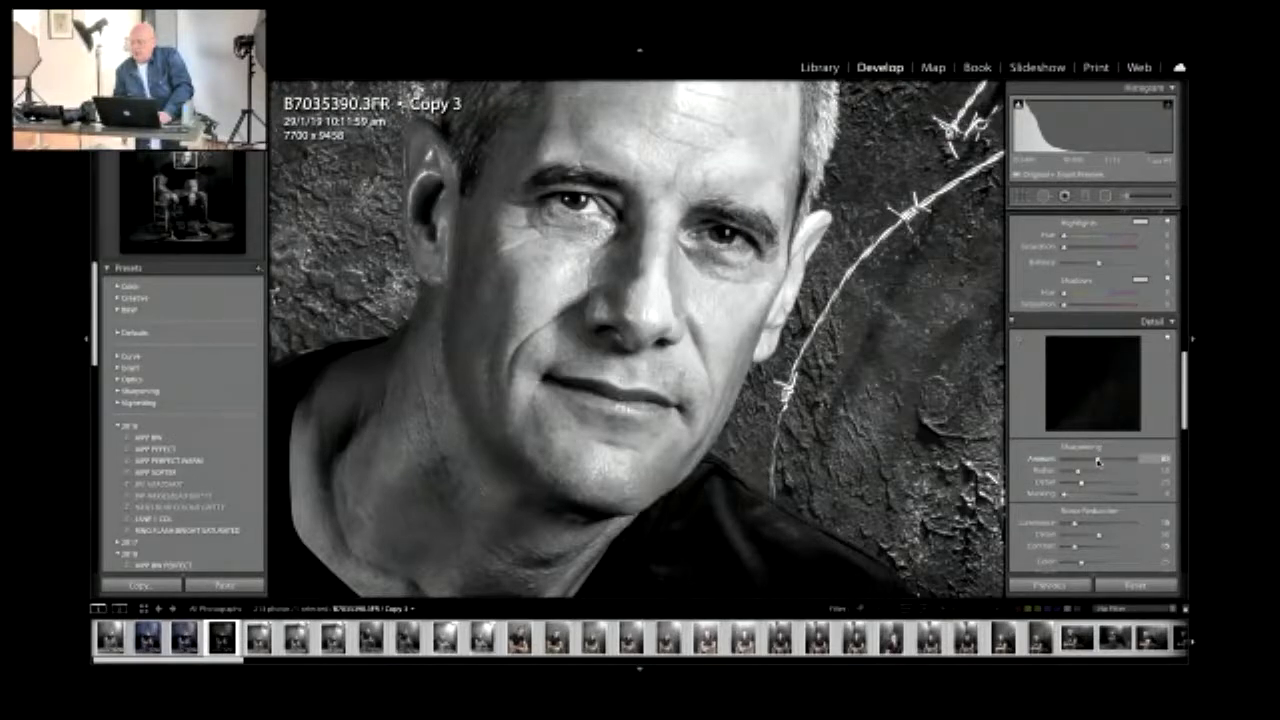
{"action": "mouse_move", "coordinate": [1077, 524]}
{"action": "left_mouse_down"}
{"action": "mouse_move", "coordinate": [1101, 526]}
{"action": "mouse_move", "coordinate": [1083, 527]}
{"action": "left_mouse_up"}
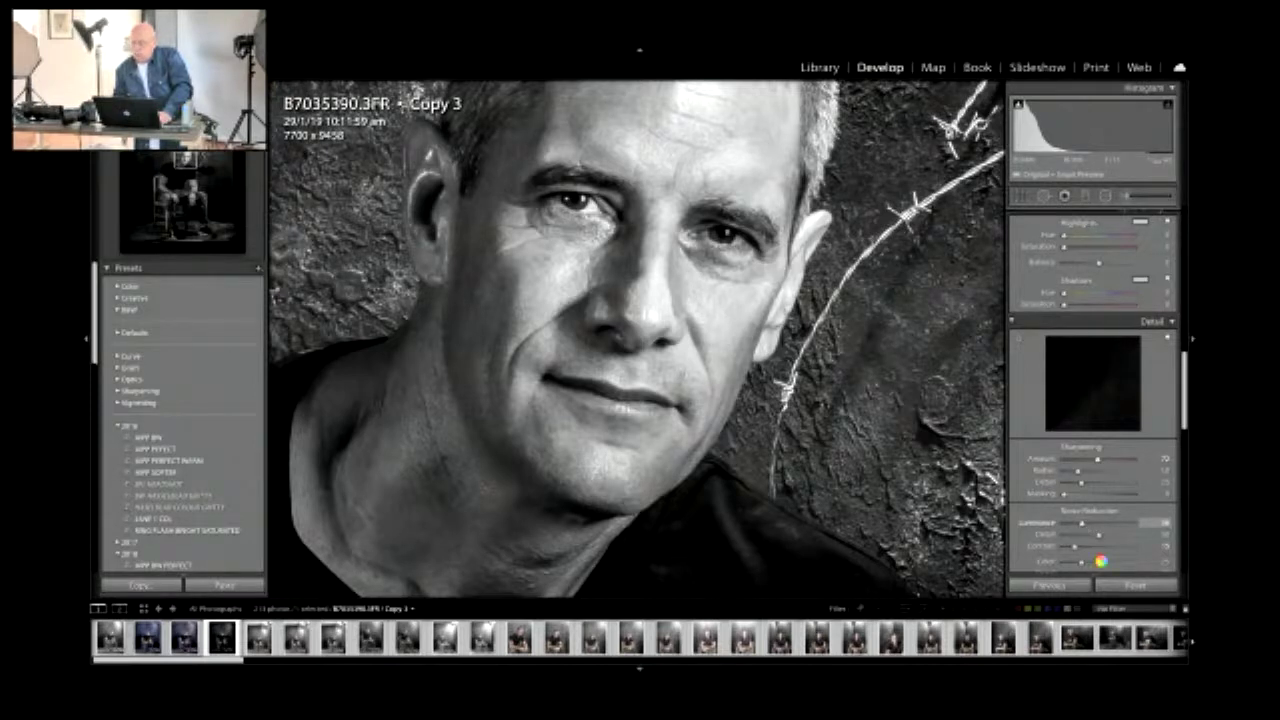
{"action": "scroll", "coordinate": [1092, 560], "scroll_direction": "down", "scroll_amount": 2}
{"action": "left_click_drag", "start_coordinate": [1082, 508], "coordinate": [1108, 508]}
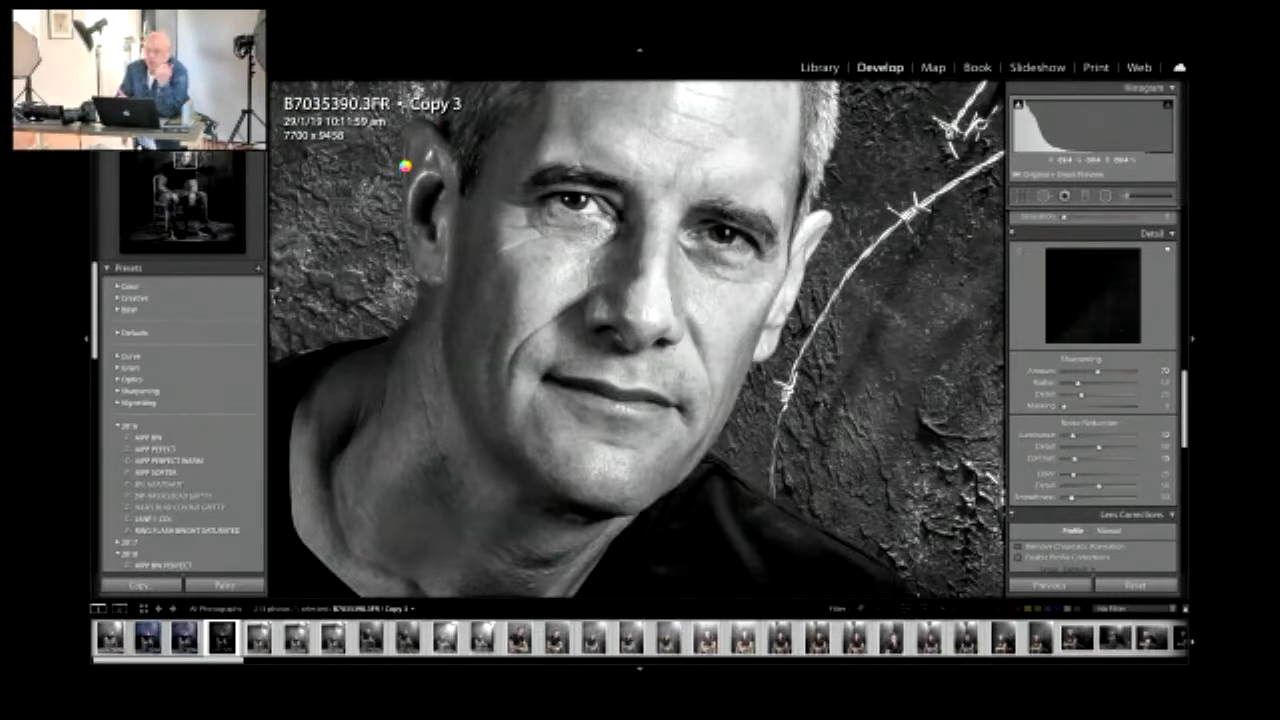
Return to the Library grid and compare the black-and-white version with the other edited versions of the portrait.
{"action": "key", "text": "g"}
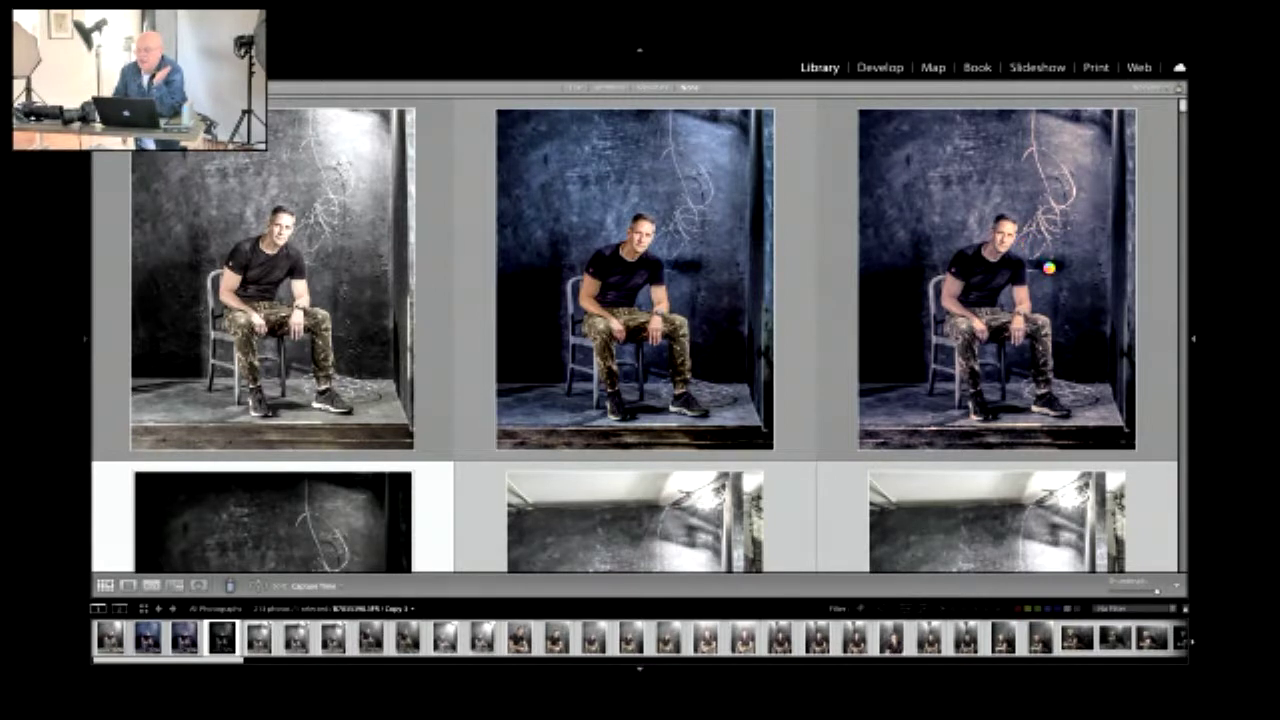
{"action": "scroll", "coordinate": [1048, 268], "scroll_direction": "down", "scroll_amount": 3}
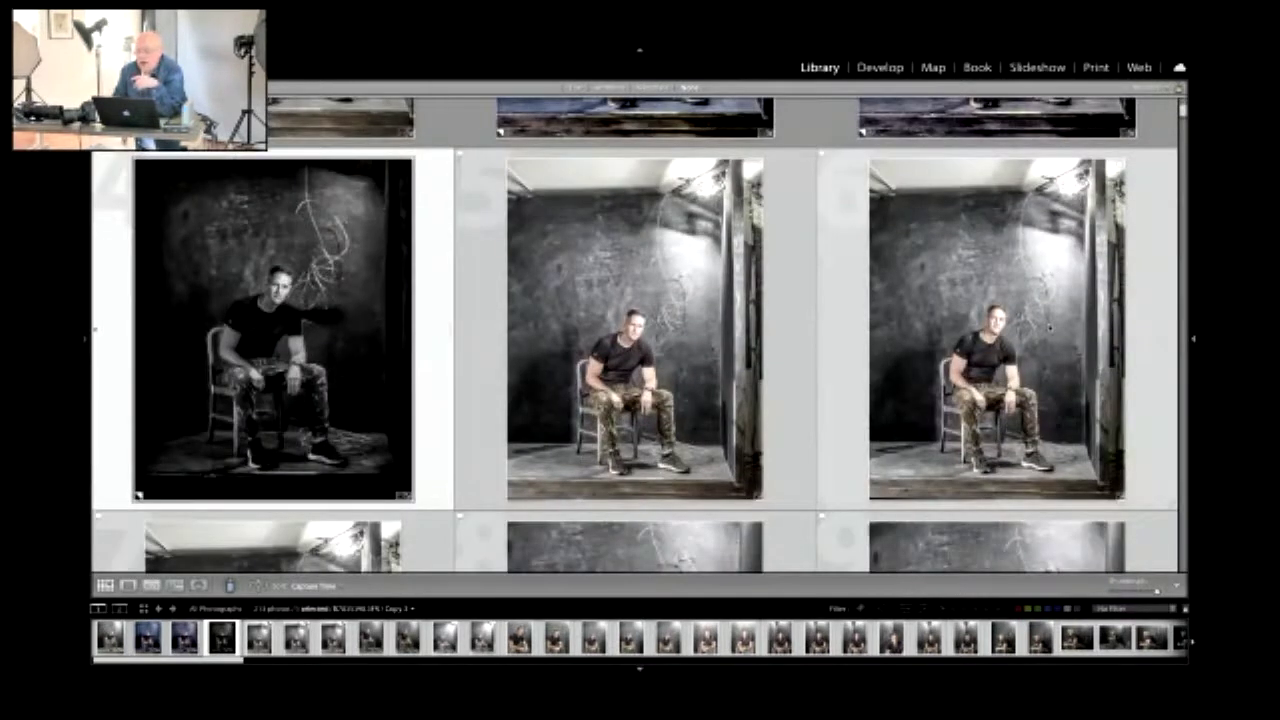
{"action": "scroll", "coordinate": [1048, 326], "scroll_direction": "up", "scroll_amount": 1}
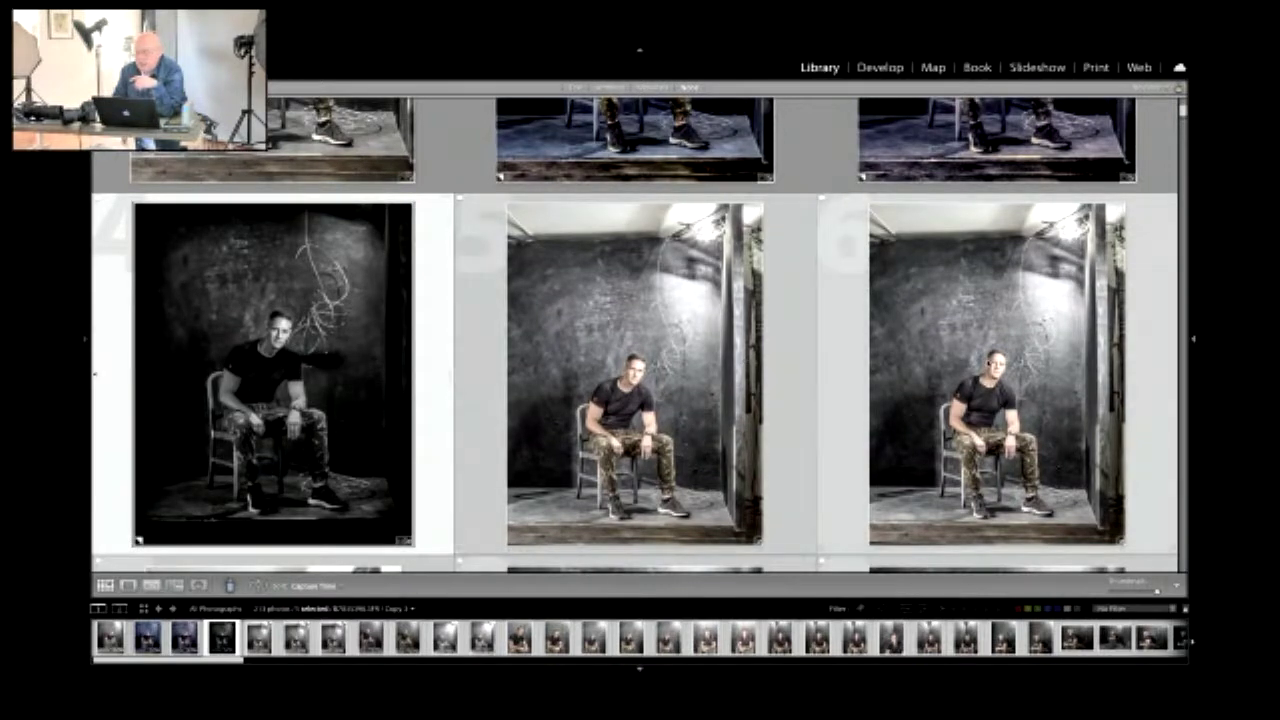
Compare the black-and-white version in the grid with the unedited portraits further on and with the other edited versions.
{"action": "scroll", "coordinate": [635, 336], "scroll_direction": "down", "scroll_amount": 2}
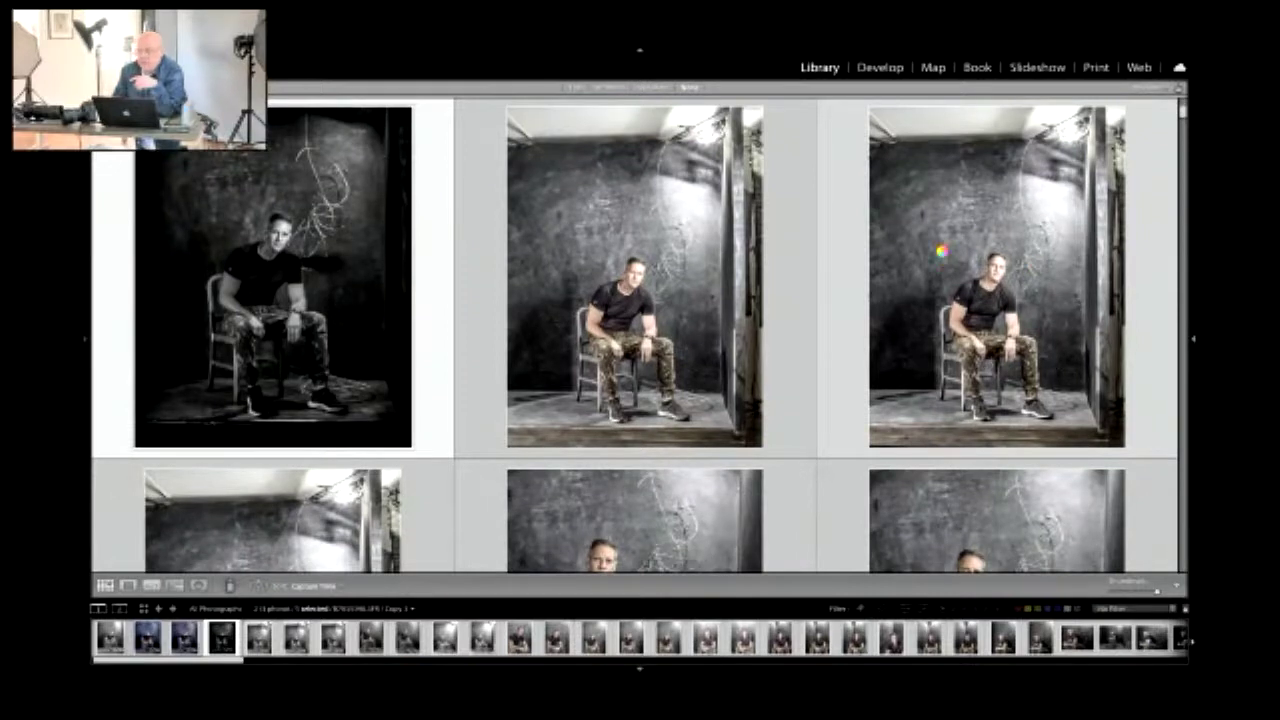
{"action": "scroll", "coordinate": [958, 256], "scroll_direction": "down", "scroll_amount": 7}
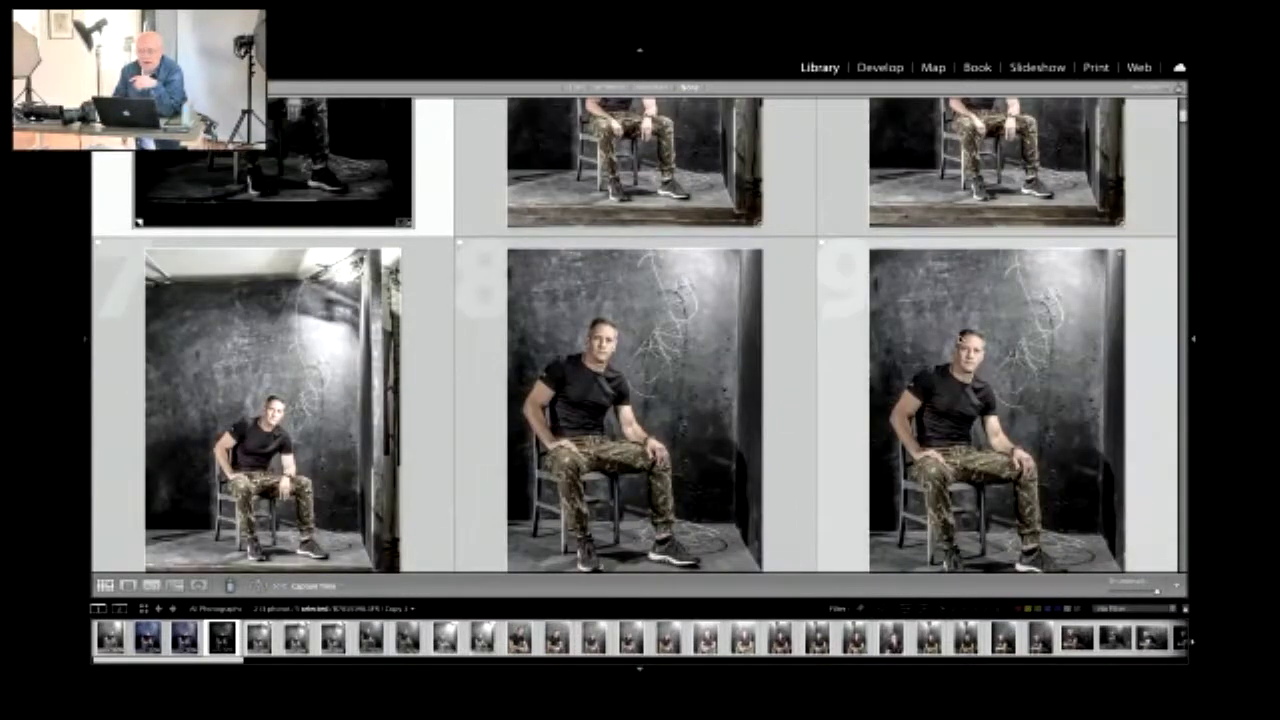
{"action": "scroll", "coordinate": [1008, 243], "scroll_direction": "down", "scroll_amount": 6}
{"action": "scroll", "coordinate": [640, 336], "scroll_direction": "down", "scroll_amount": 5}
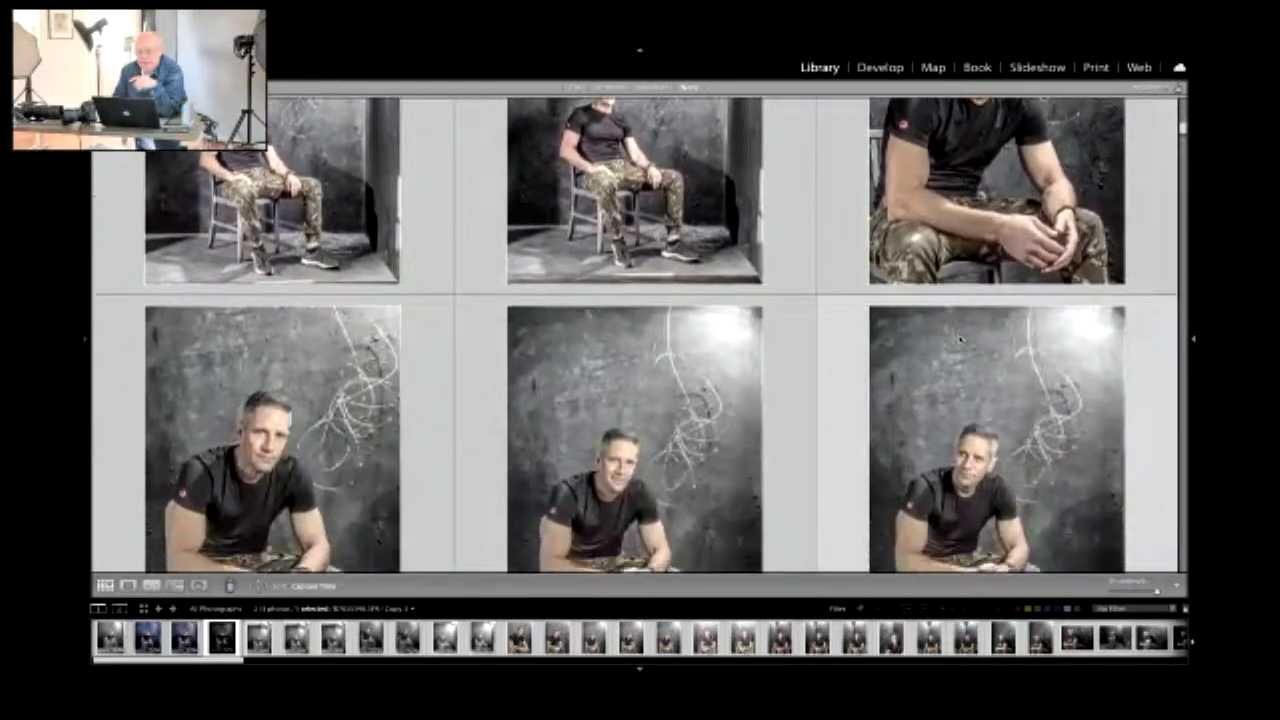
{"action": "scroll", "coordinate": [958, 340], "scroll_direction": "up", "scroll_amount": 3}
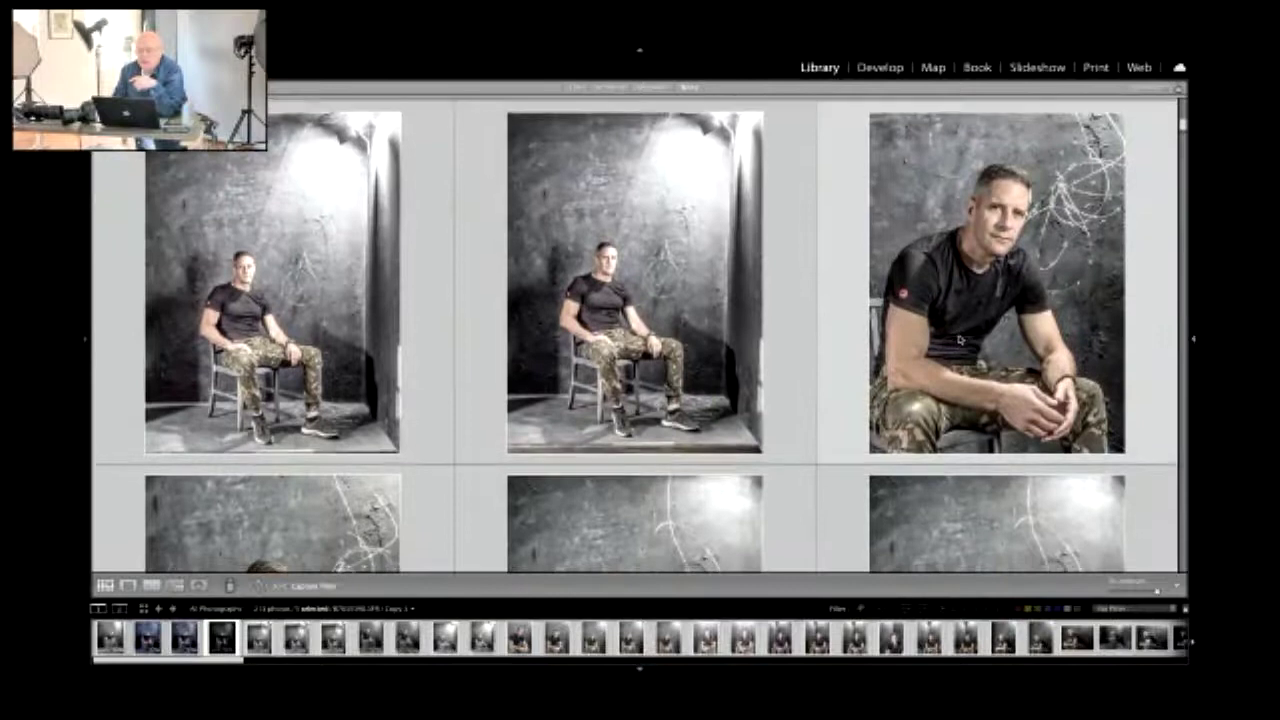
{"action": "scroll", "coordinate": [958, 340], "scroll_direction": "up", "scroll_amount": 14}
{"action": "scroll", "coordinate": [756, 353], "scroll_direction": "up", "scroll_amount": 10}
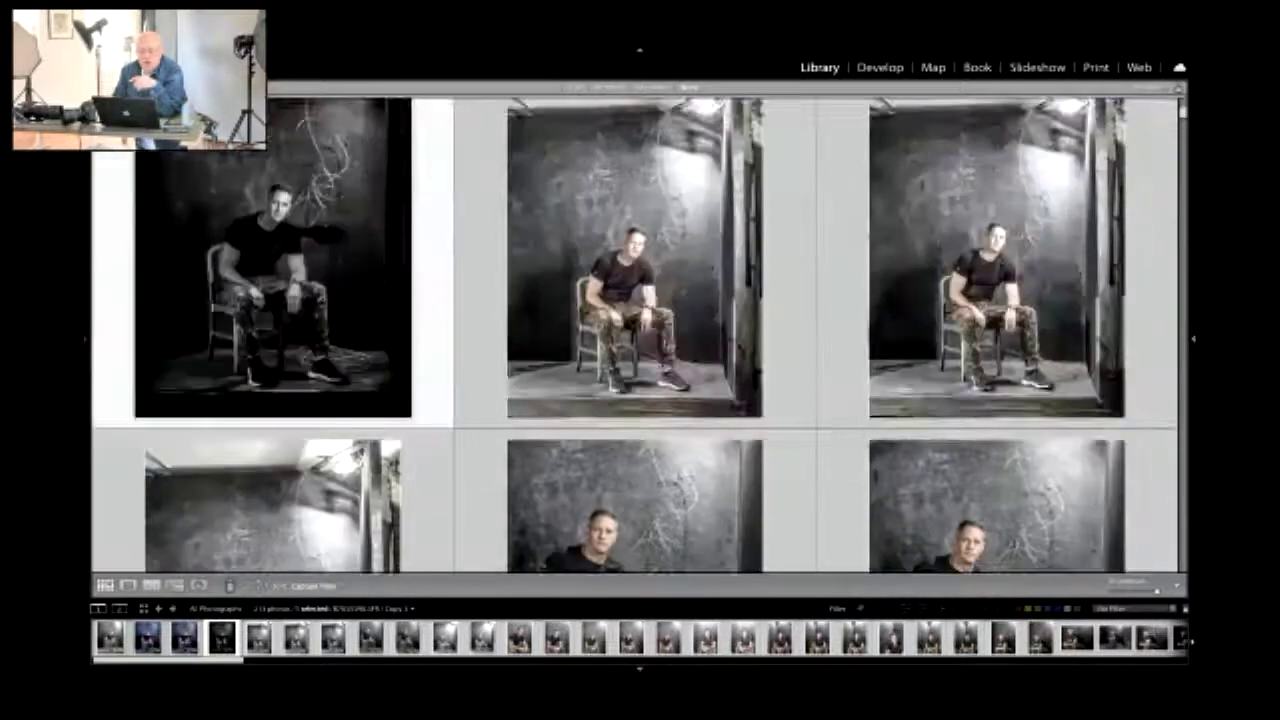
{"action": "scroll", "coordinate": [666, 343], "scroll_direction": "down", "scroll_amount": 2}
{"action": "scroll", "coordinate": [666, 343], "scroll_direction": "up", "scroll_amount": 6}
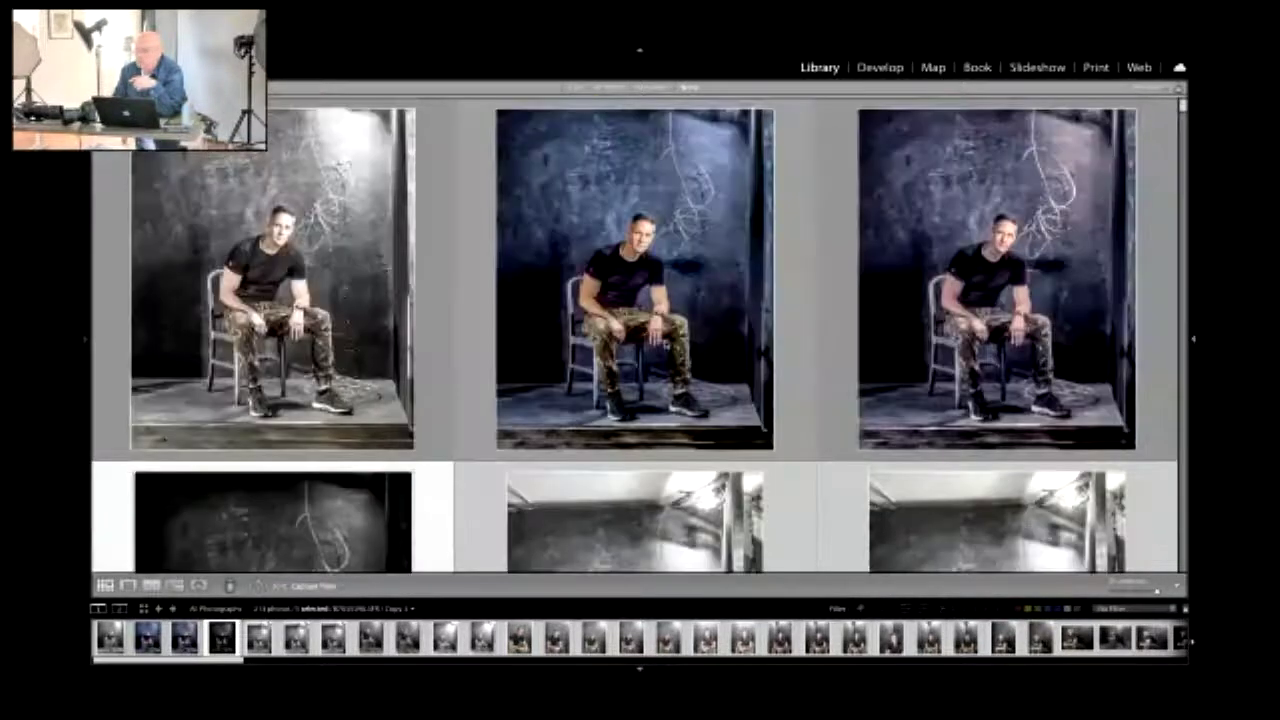
Shrink the thumbnails to four per row and look through the seated portraits down to the landscape-format frames.
{"action": "key", "text": "minus"}
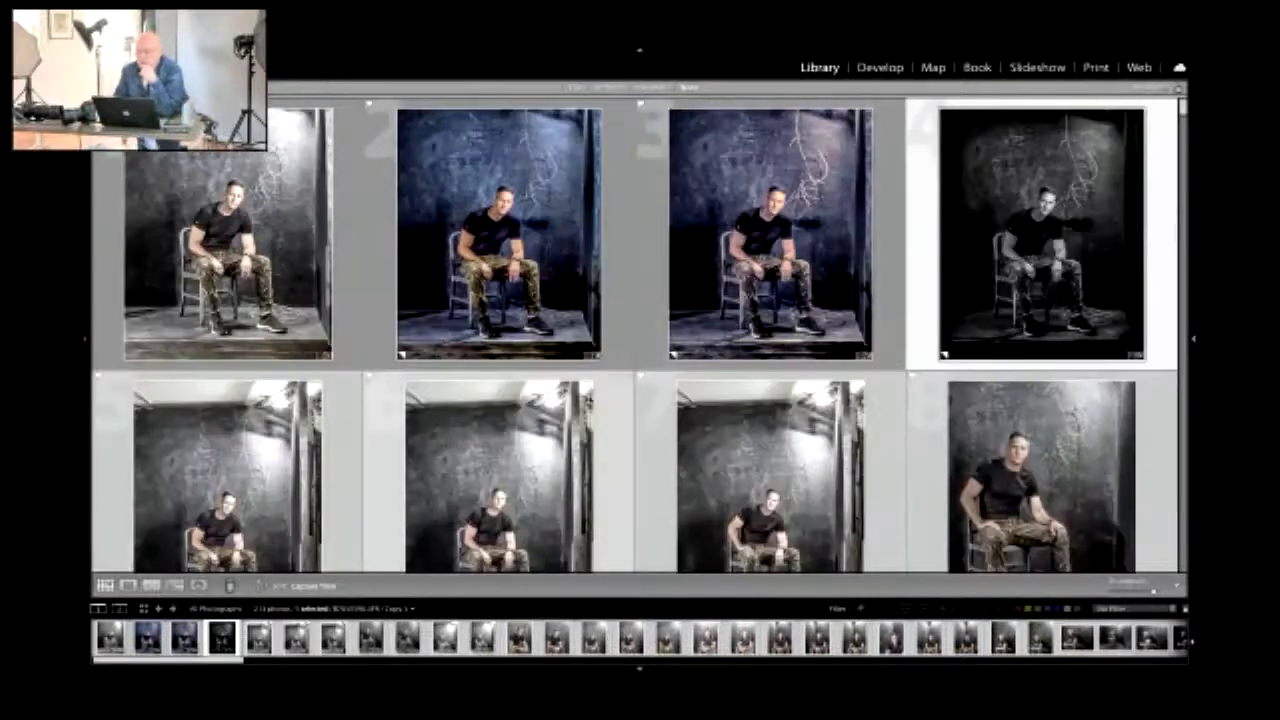
{"action": "scroll", "coordinate": [936, 348], "scroll_direction": "down", "scroll_amount": 10}
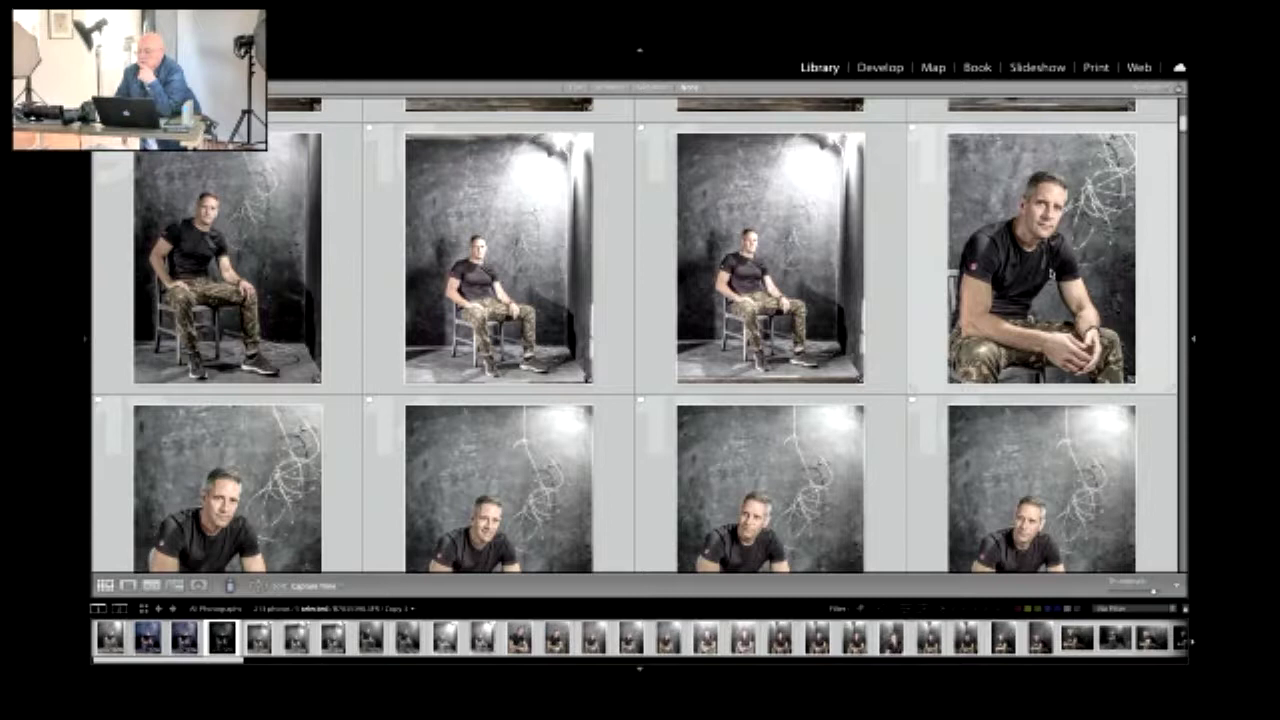
{"action": "scroll", "coordinate": [1051, 273], "scroll_direction": "down", "scroll_amount": 3}
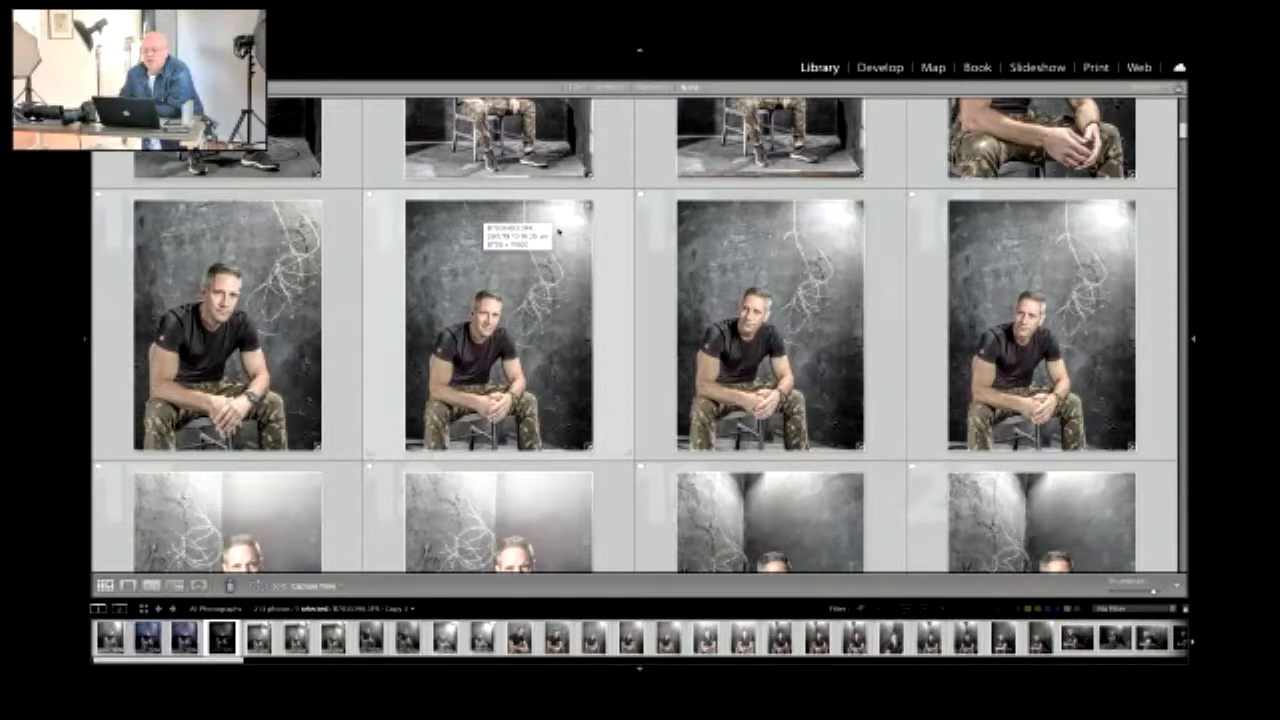
{"action": "scroll", "coordinate": [558, 232], "scroll_direction": "down", "scroll_amount": 5}
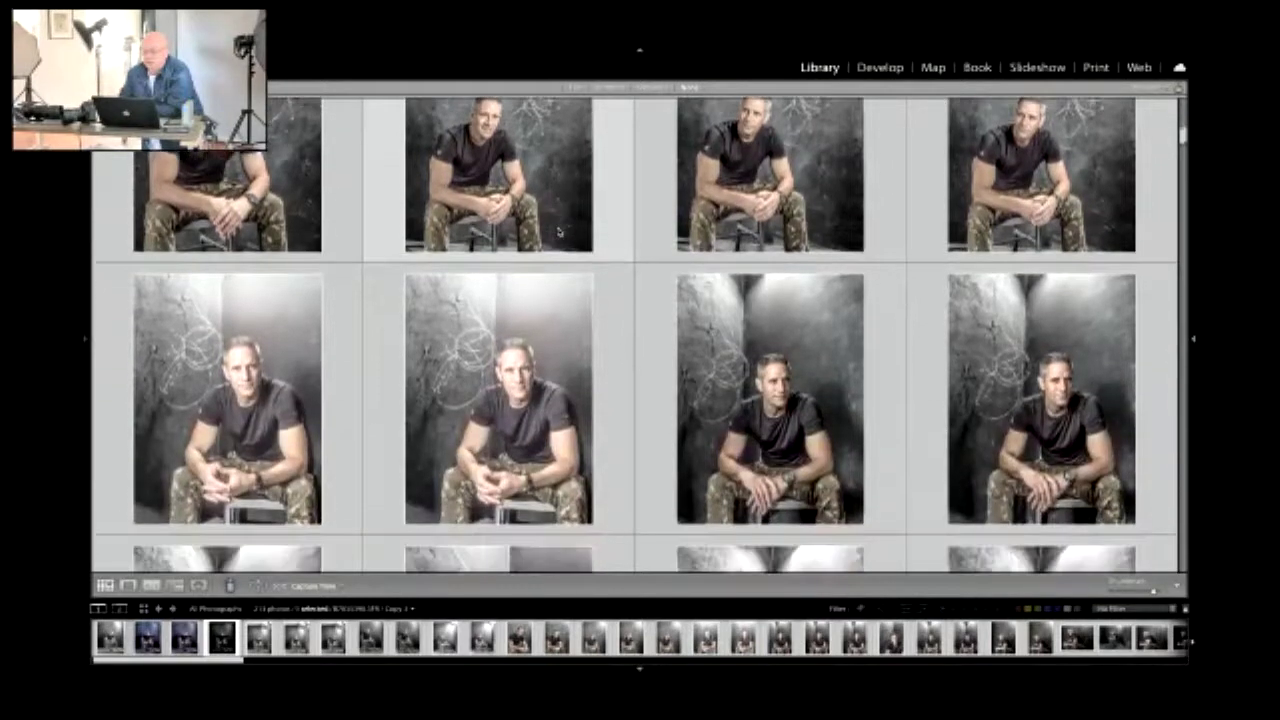
{"action": "scroll", "coordinate": [558, 232], "scroll_direction": "down", "scroll_amount": 1}
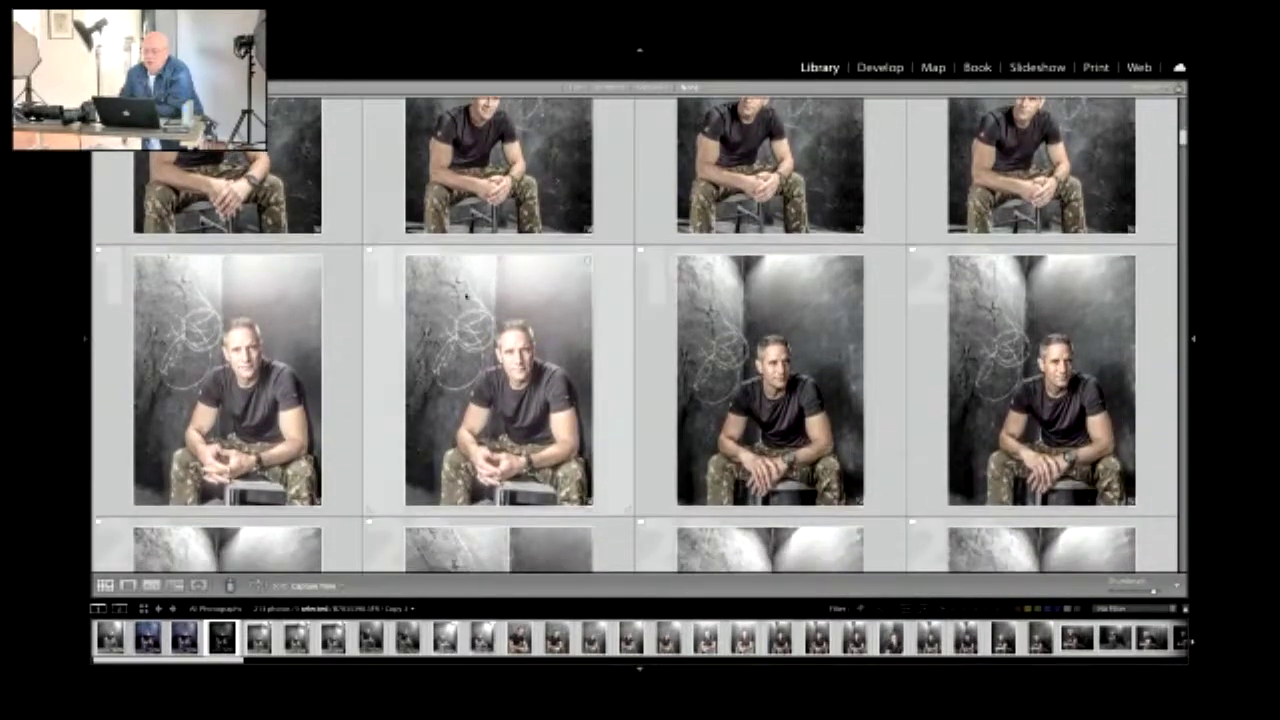
{"action": "scroll", "coordinate": [883, 425], "scroll_direction": "down", "scroll_amount": 5}
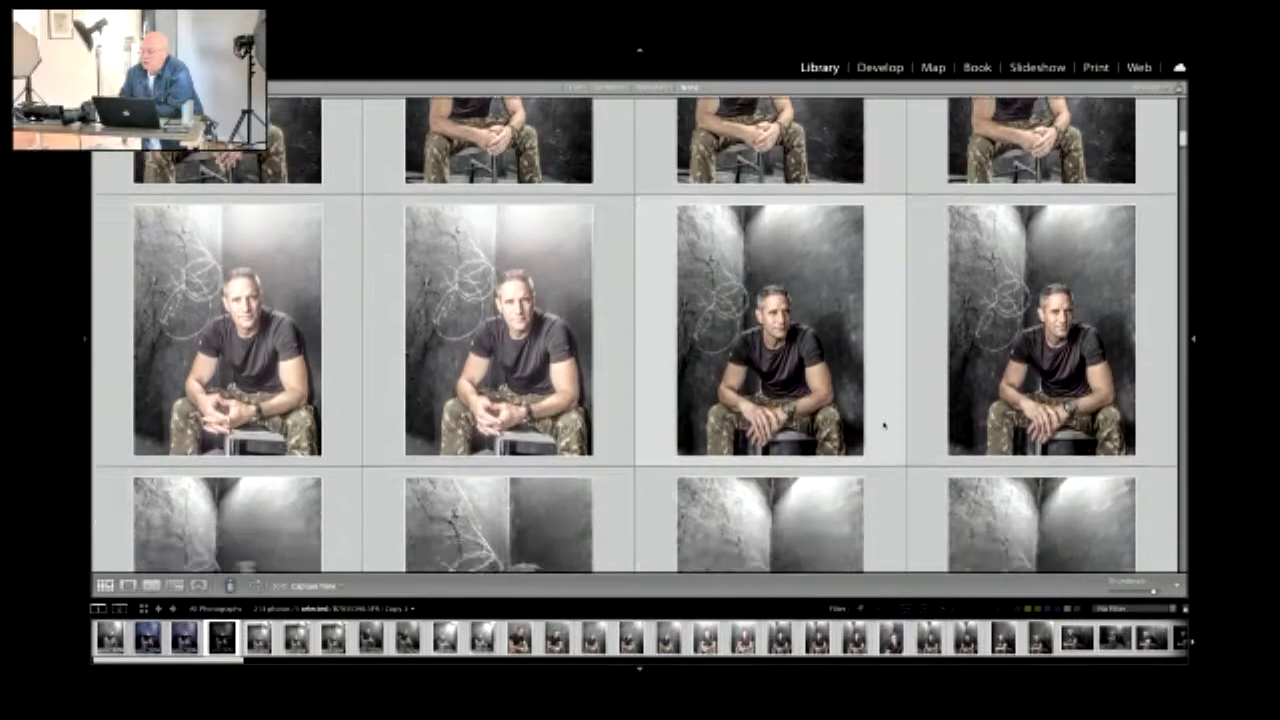
{"action": "scroll", "coordinate": [883, 425], "scroll_direction": "down", "scroll_amount": 3}
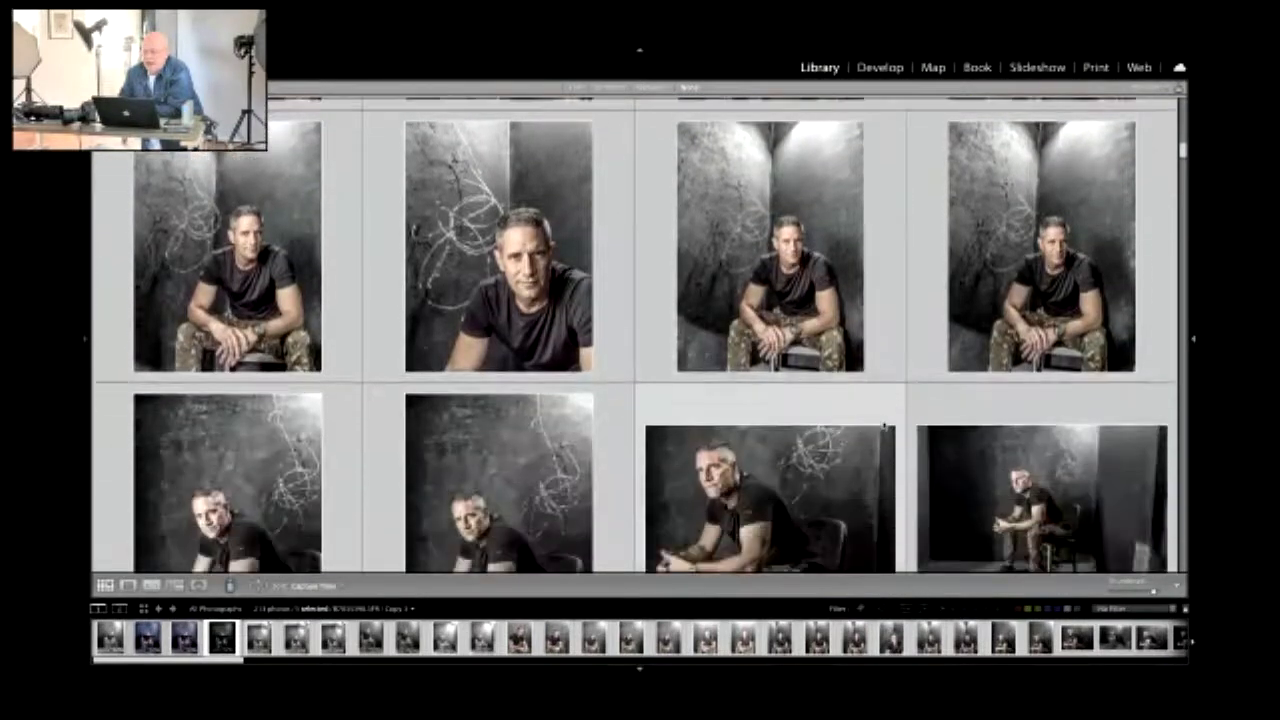
{"action": "scroll", "coordinate": [883, 425], "scroll_direction": "down", "scroll_amount": 4}
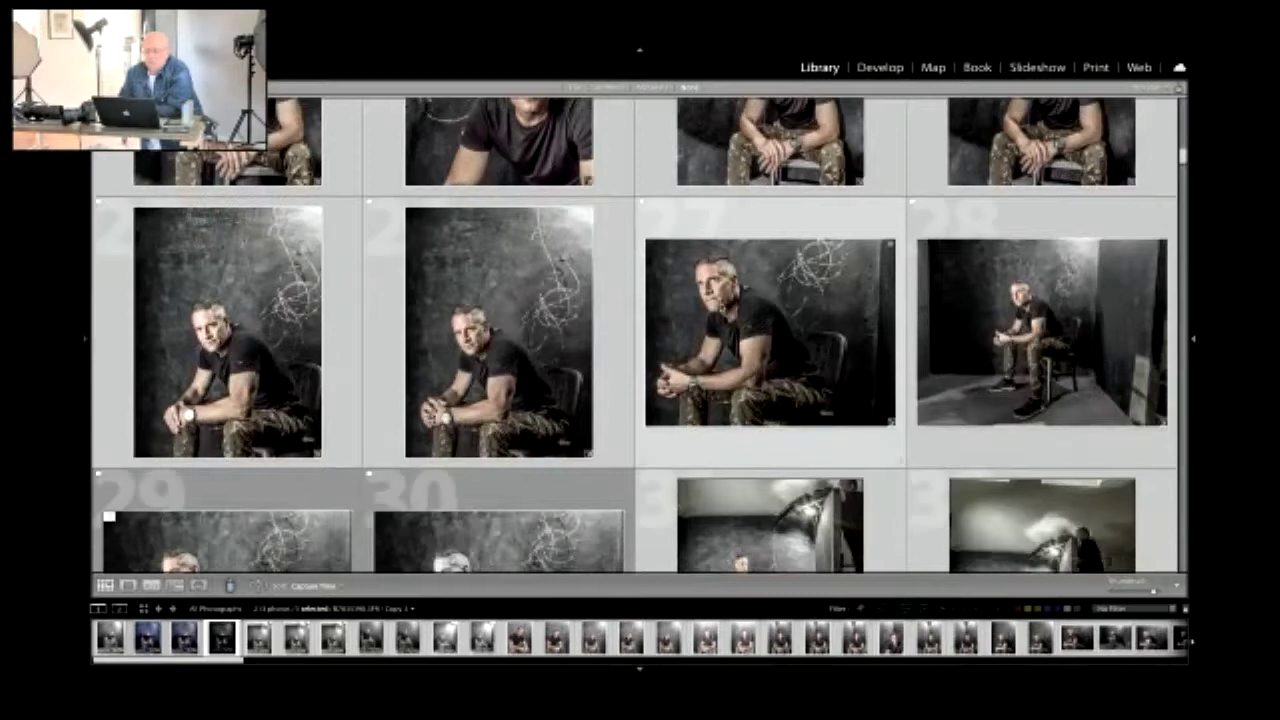
Open the leaning portrait B7035415.3FR on its own and examine the face up close before viewing it whole.
{"action": "left_click", "coordinate": [487, 346]}
{"action": "key", "text": "z"}
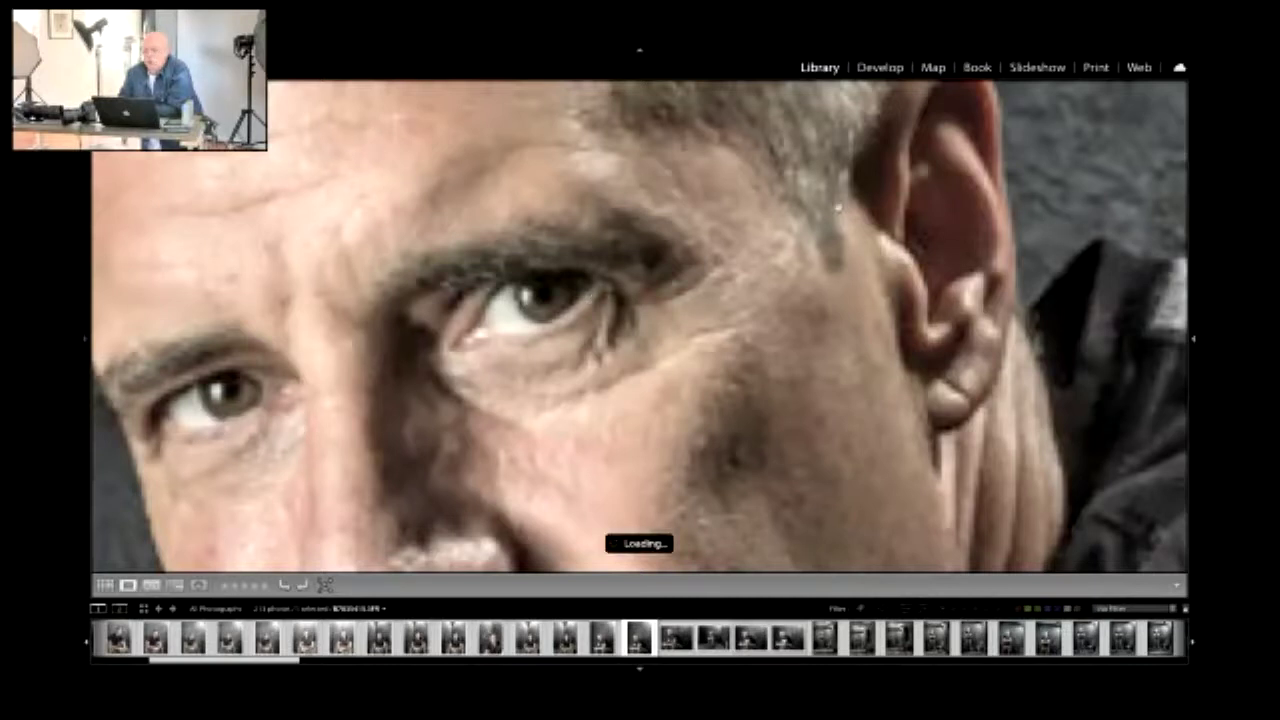
{"action": "left_click", "coordinate": [271, 191]}
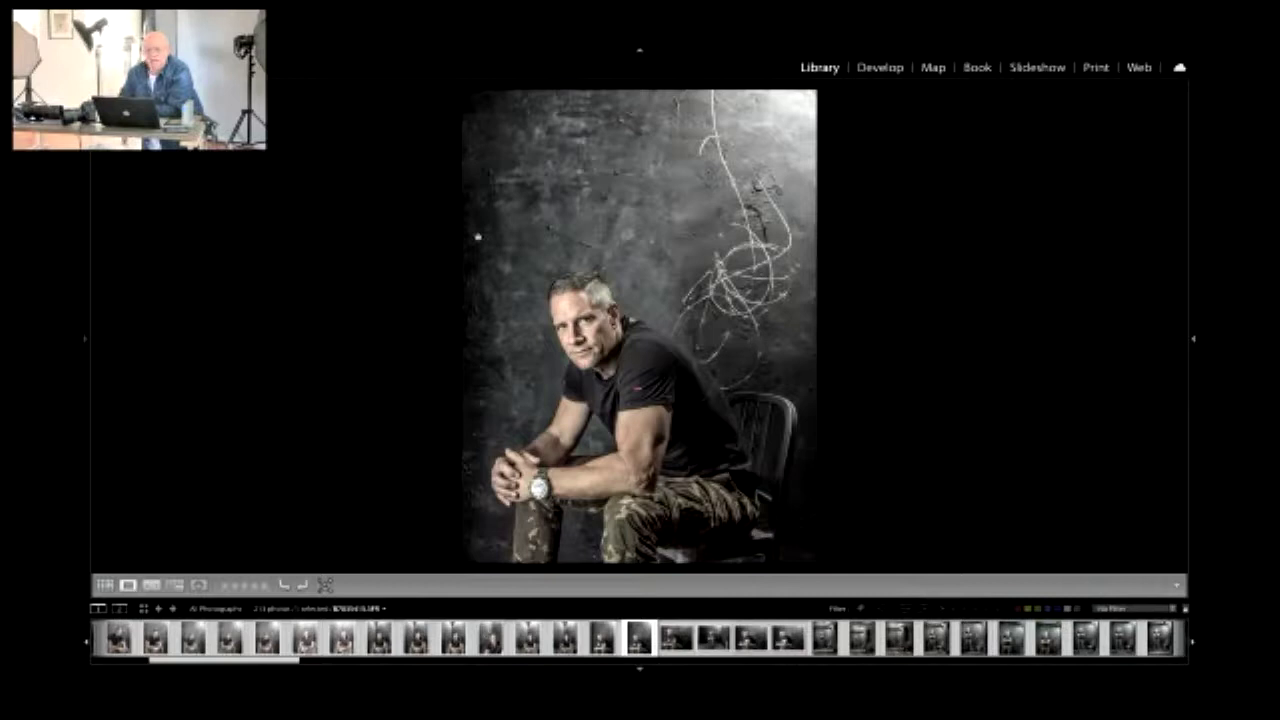
Show the side panels, go to the landscape portrait B7035416.3FR and examine the eyes up close.
{"action": "key", "text": "Tab"}
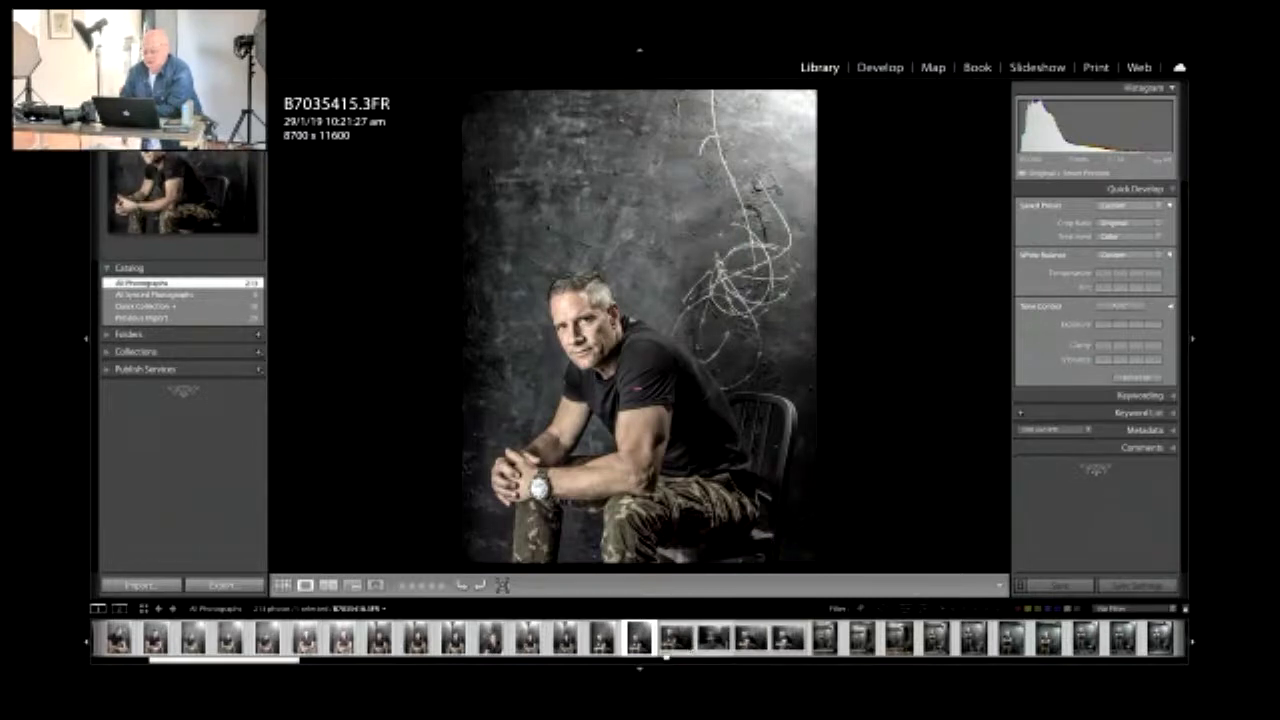
{"action": "left_click", "coordinate": [676, 642]}
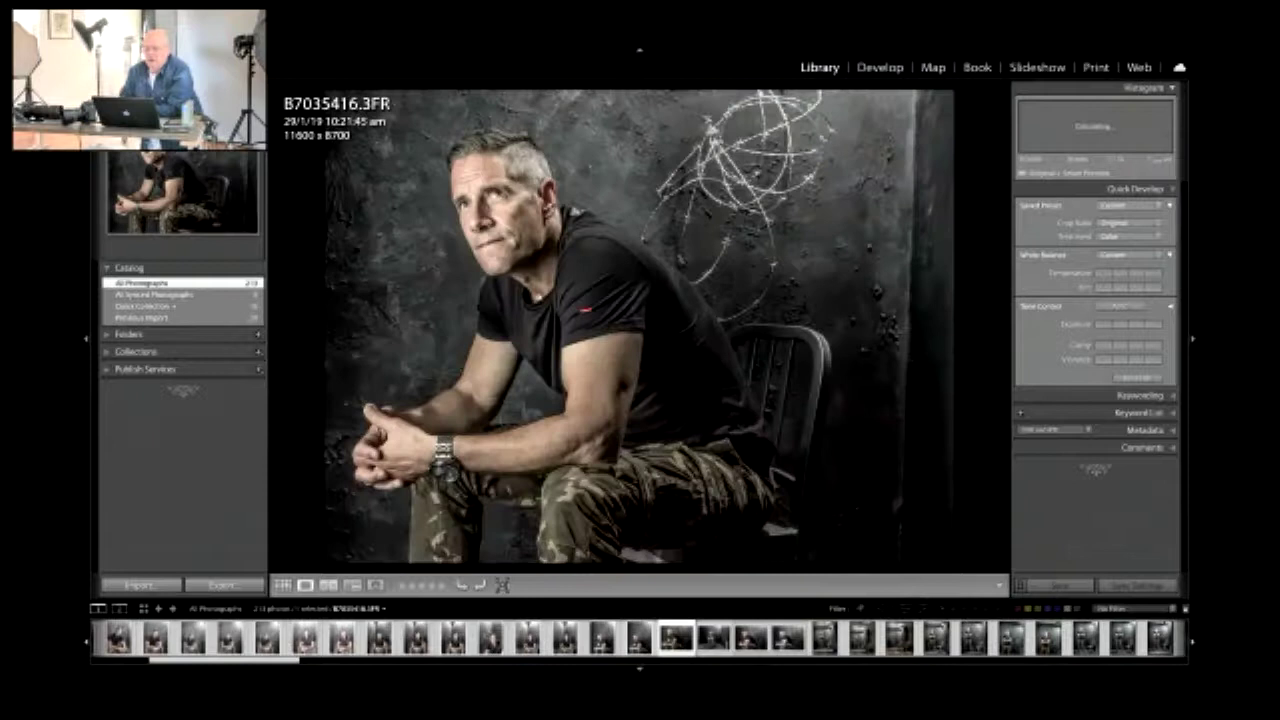
{"action": "left_click", "coordinate": [500, 203]}
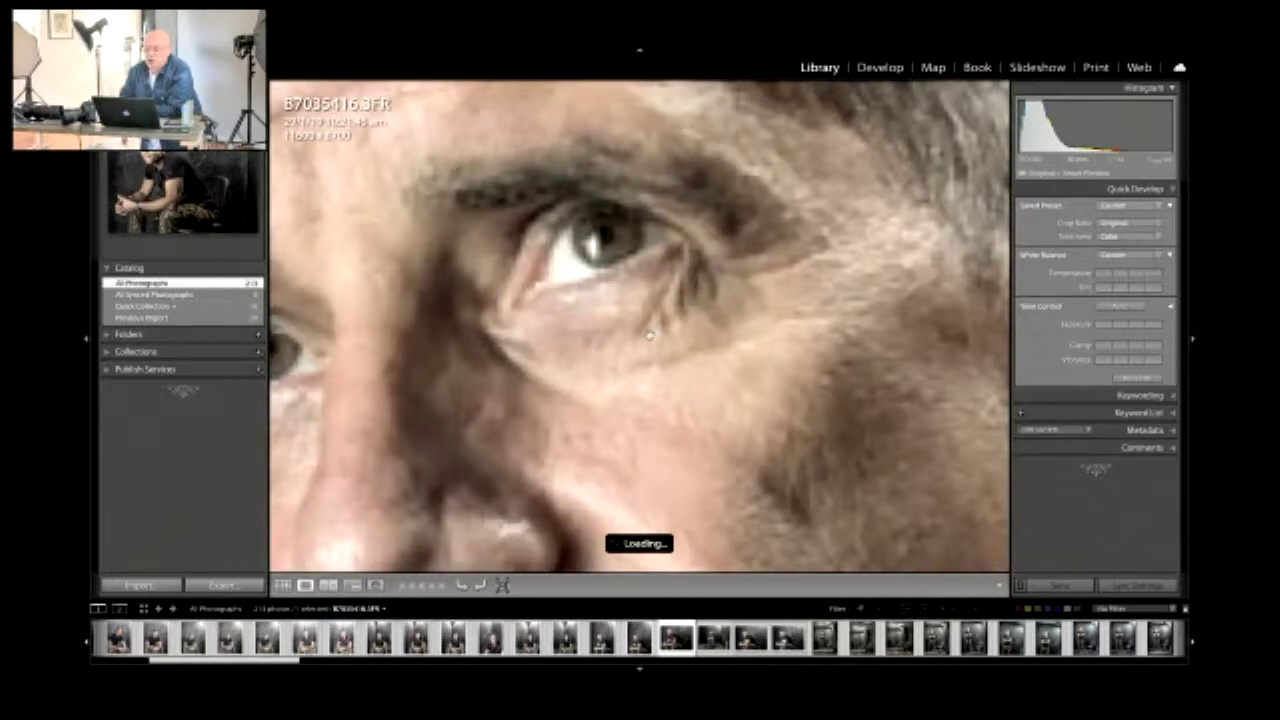
Return to the Library grid and shrink the thumbnails to five per row.
{"action": "key", "text": "g"}
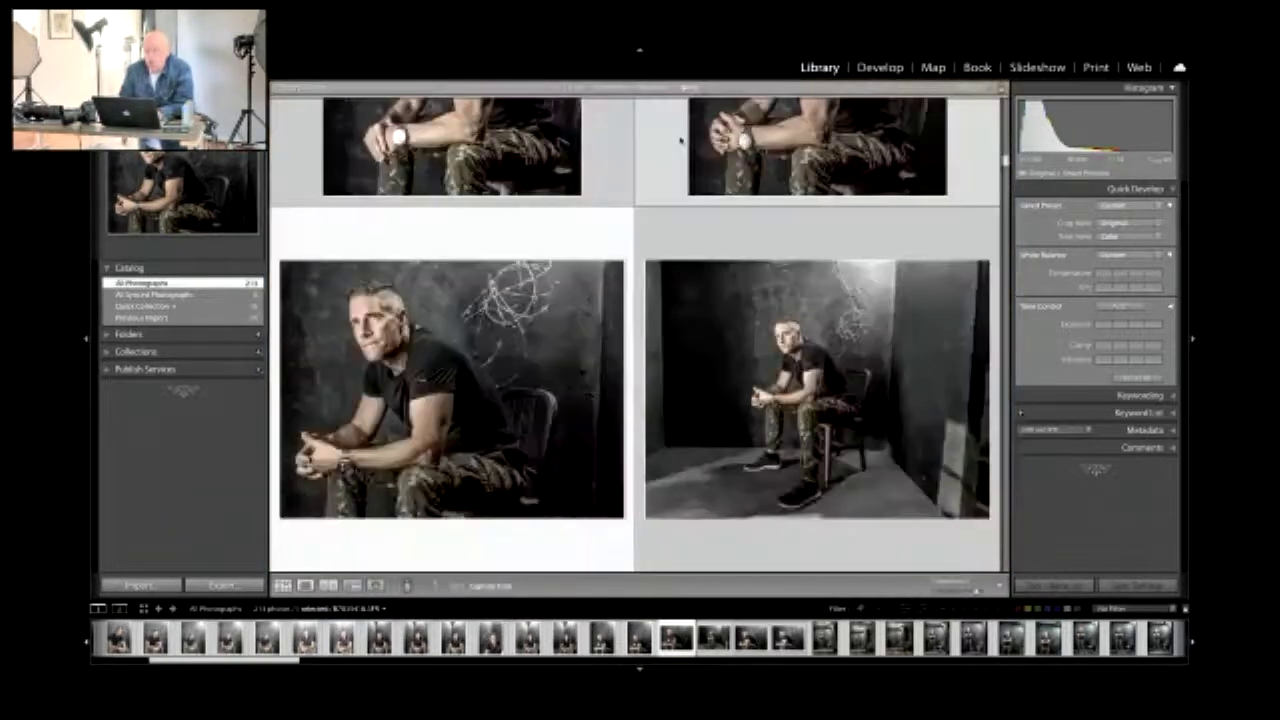
{"action": "key", "text": "minus"}
{"action": "key", "text": "minus"}
{"action": "key", "text": "minus"}
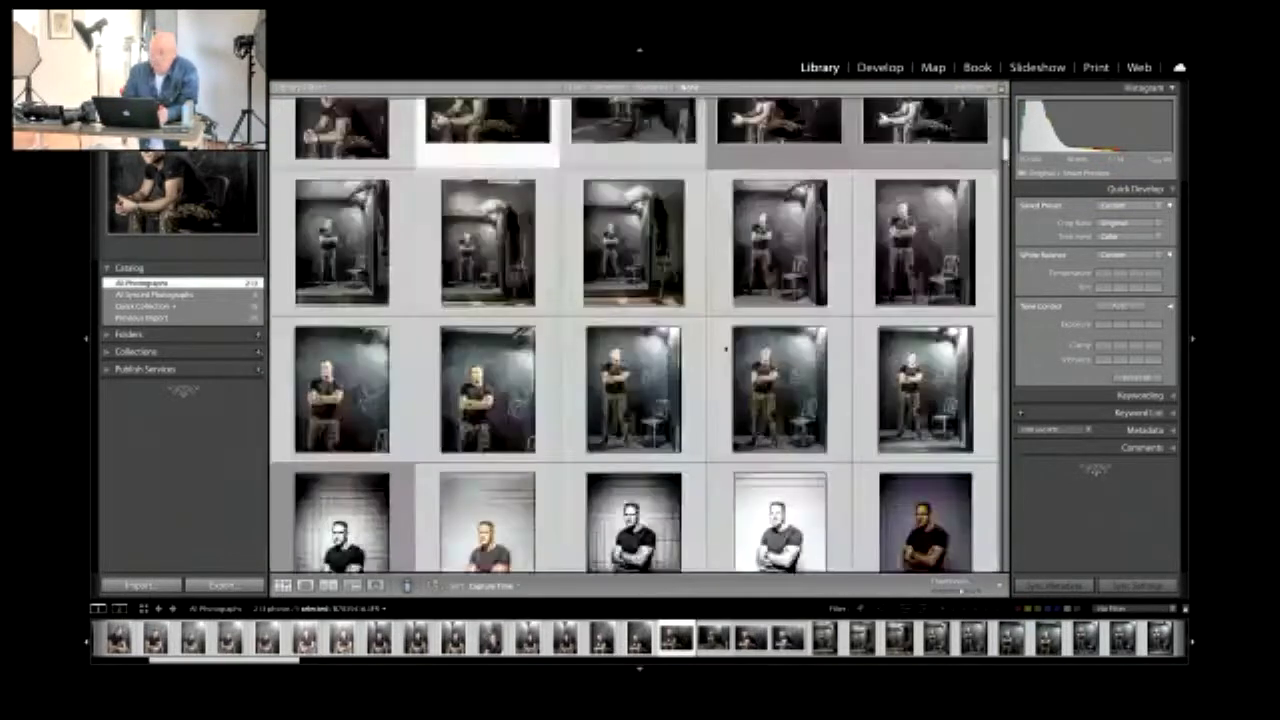
Select all photographs in the catalog and build 1:1 previews for them.
{"action": "key", "text": "ctrl+a"}
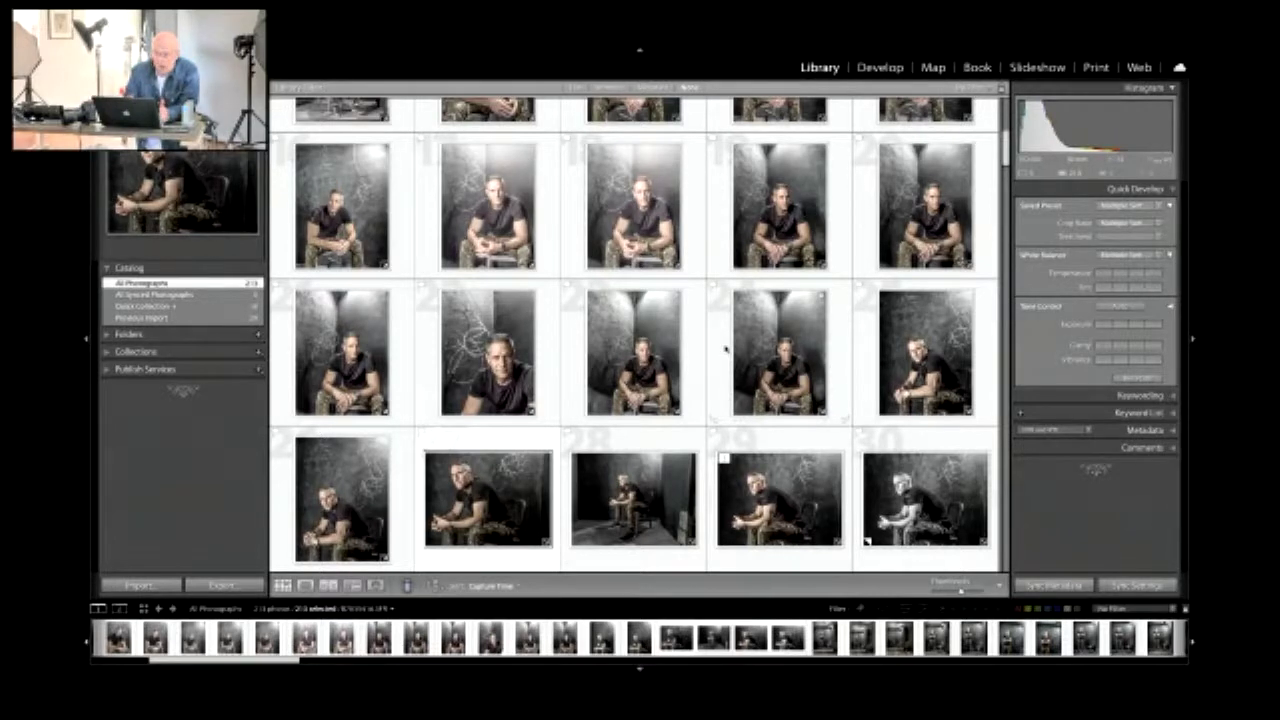
{"action": "mouse_move", "coordinate": [455, 48]}
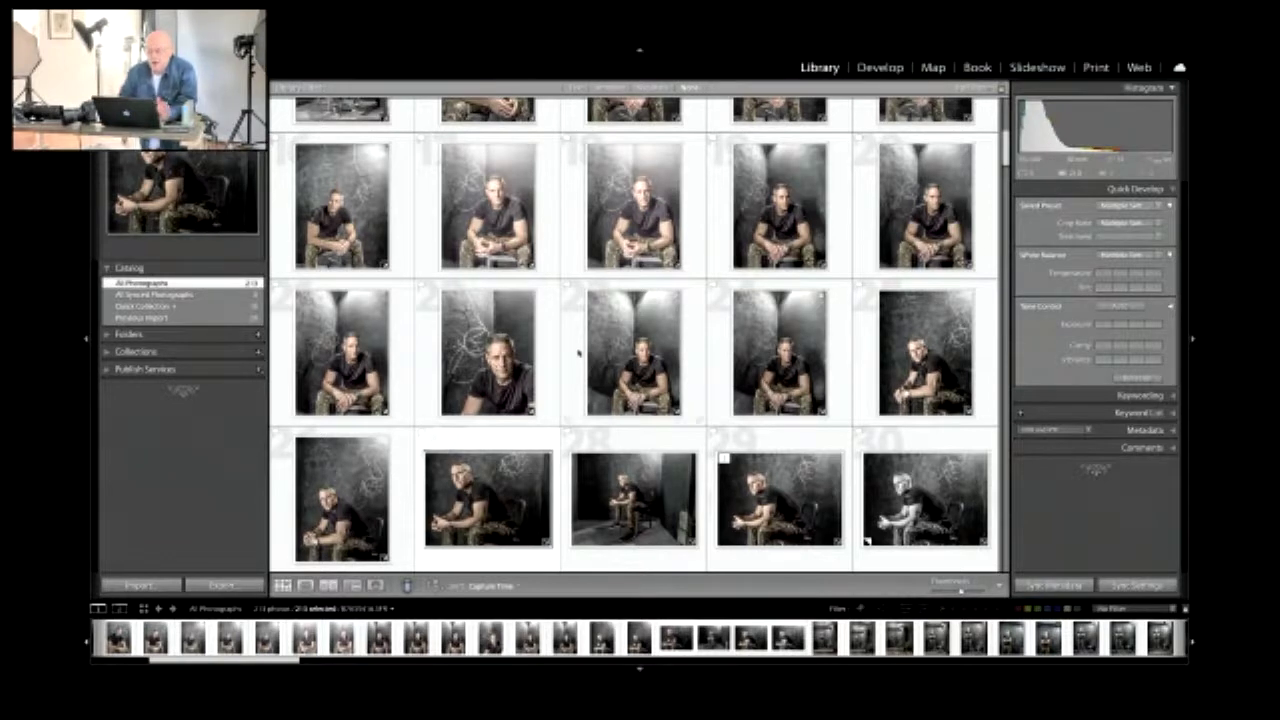
{"action": "scroll", "coordinate": [578, 355], "scroll_direction": "up", "scroll_amount": 5}
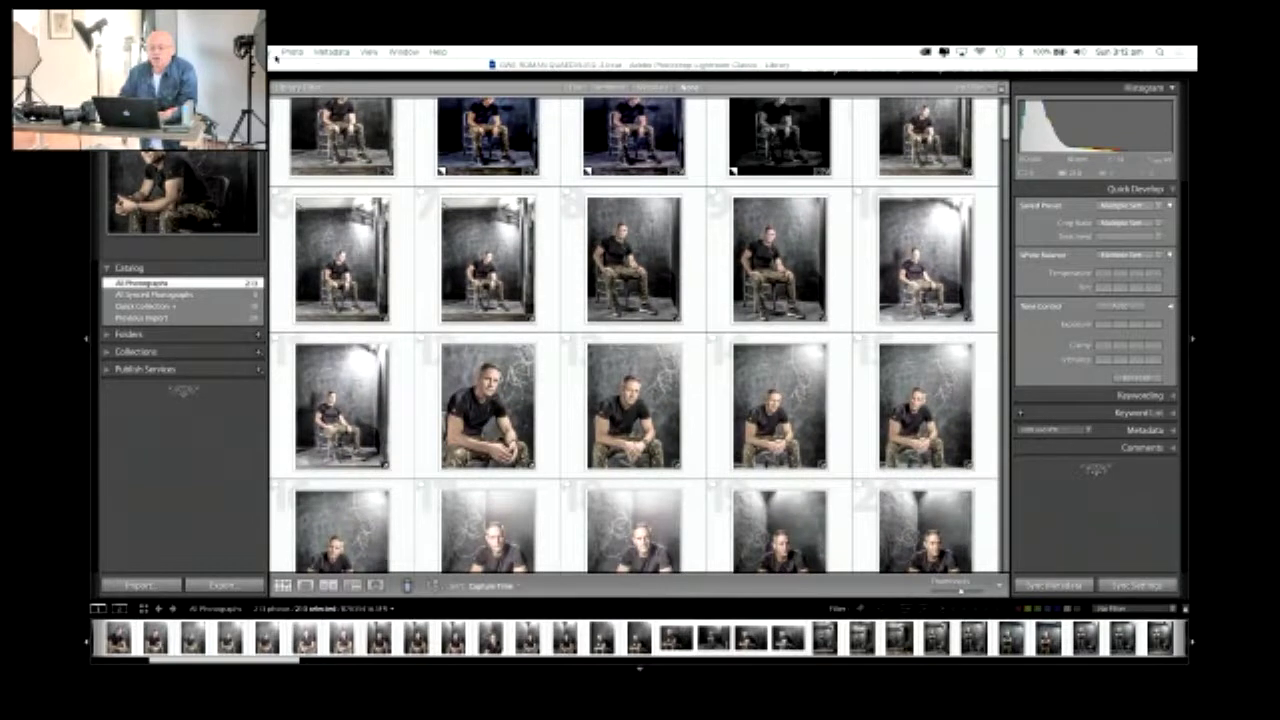
{"action": "left_click", "coordinate": [270, 51]}
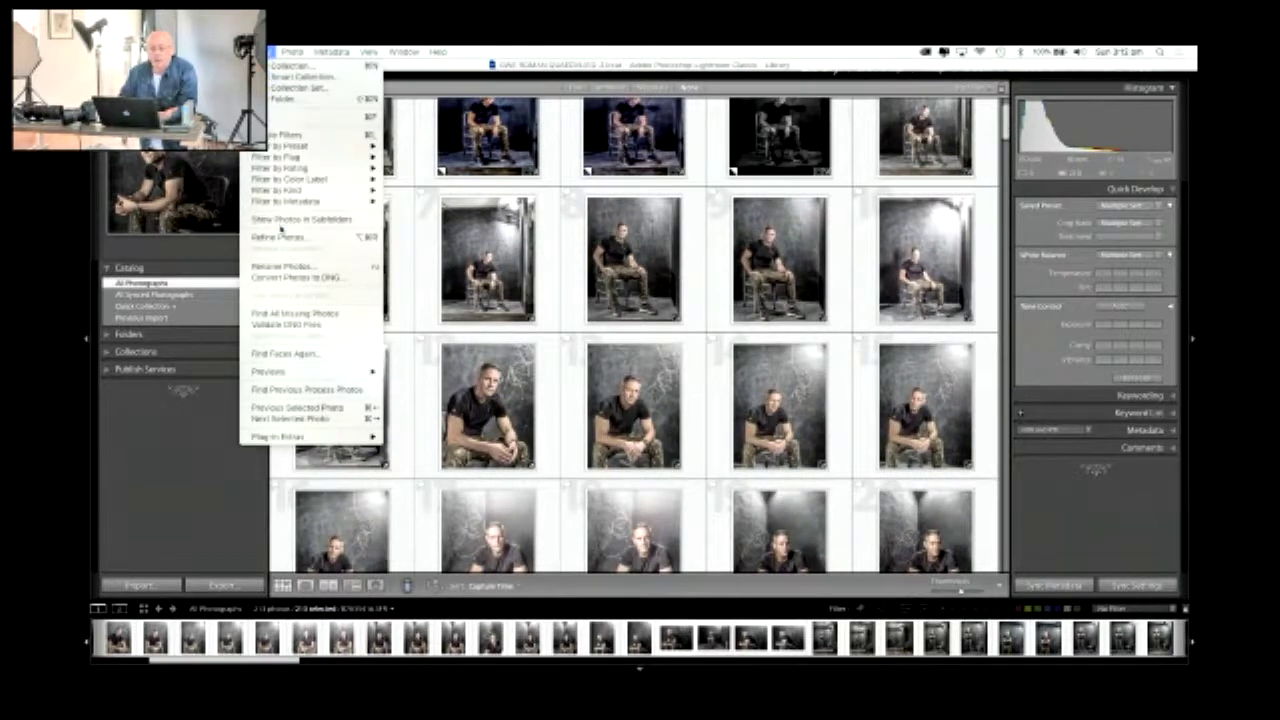
{"action": "mouse_move", "coordinate": [273, 374]}
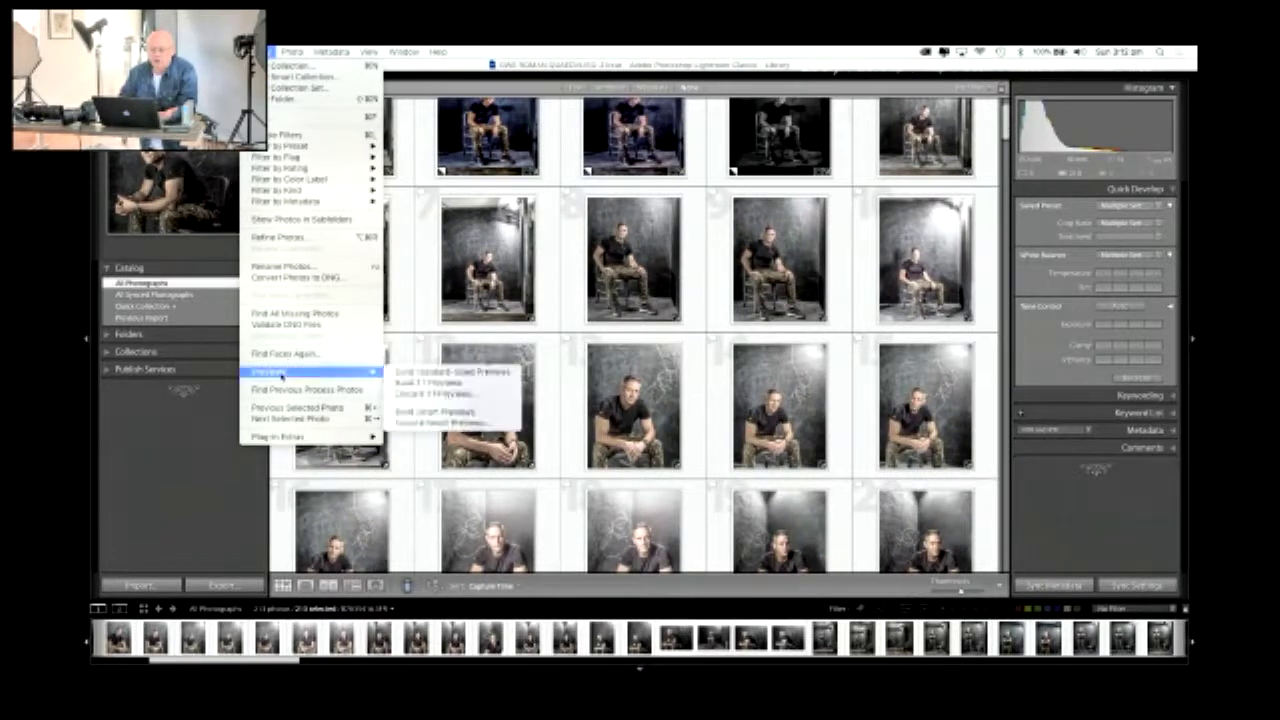
{"action": "left_click", "coordinate": [425, 383]}
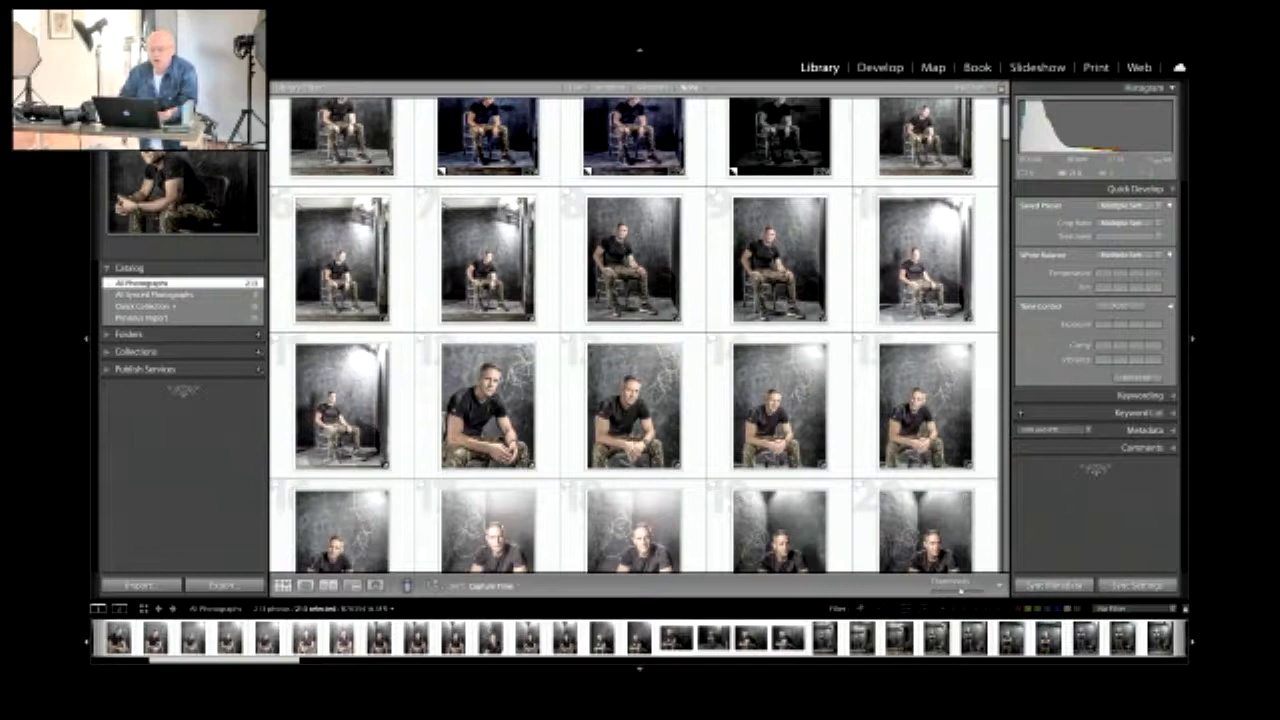
Hide the side panels, enlarge the thumbnails and look through the grid as far as the standing portraits.
{"action": "scroll", "coordinate": [551, 288], "scroll_direction": "down", "scroll_amount": 5}
{"action": "scroll", "coordinate": [551, 290], "scroll_direction": "down", "scroll_amount": 1}
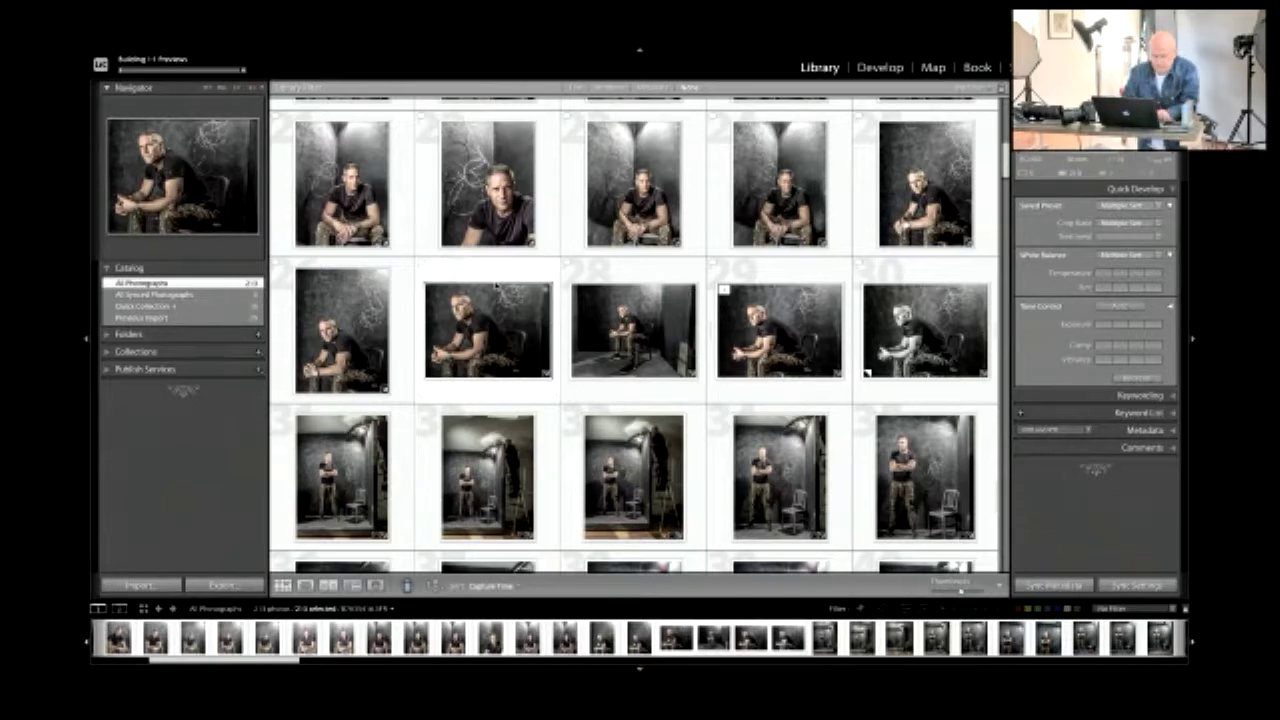
{"action": "key", "text": "Tab"}
{"action": "key", "text": "equal"}
{"action": "key", "text": "equal"}
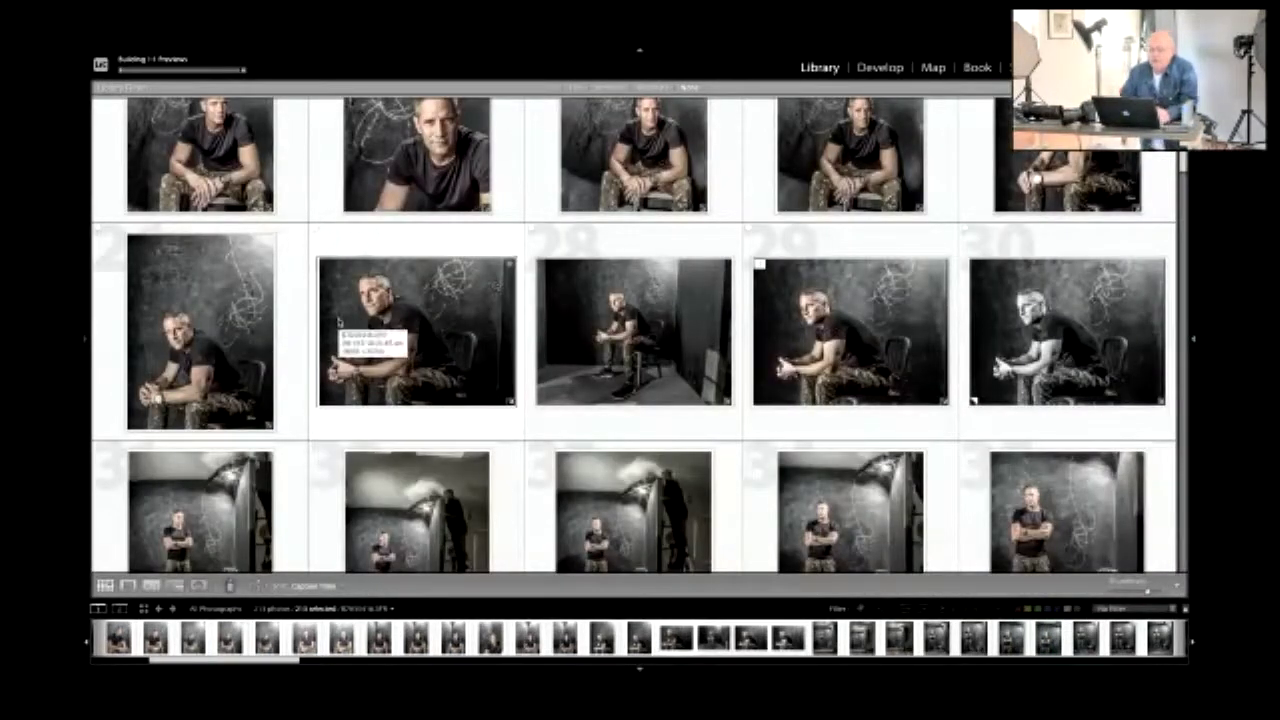
{"action": "scroll", "coordinate": [582, 349], "scroll_direction": "down", "scroll_amount": 2}
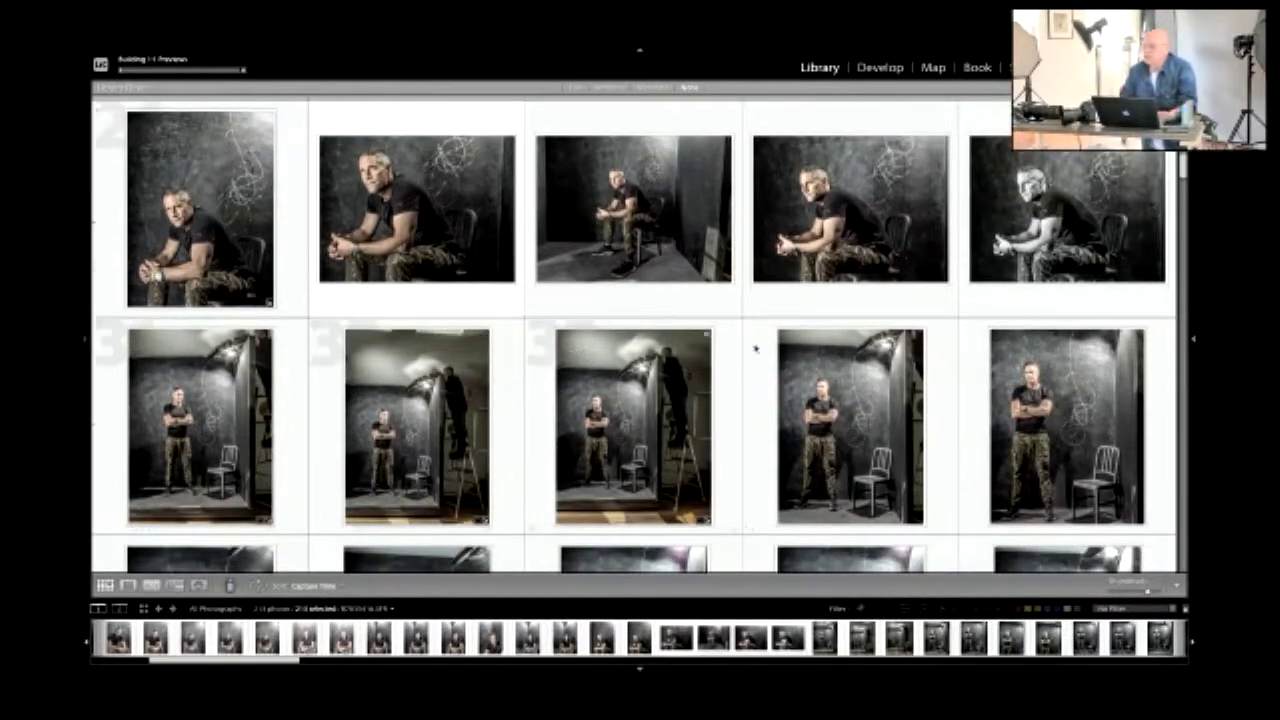
Open the standing portrait B7035419.3FR, hide the filmstrip and examine the man behind the set wall up close before viewing the whole photo.
{"action": "double_click", "coordinate": [199, 436]}
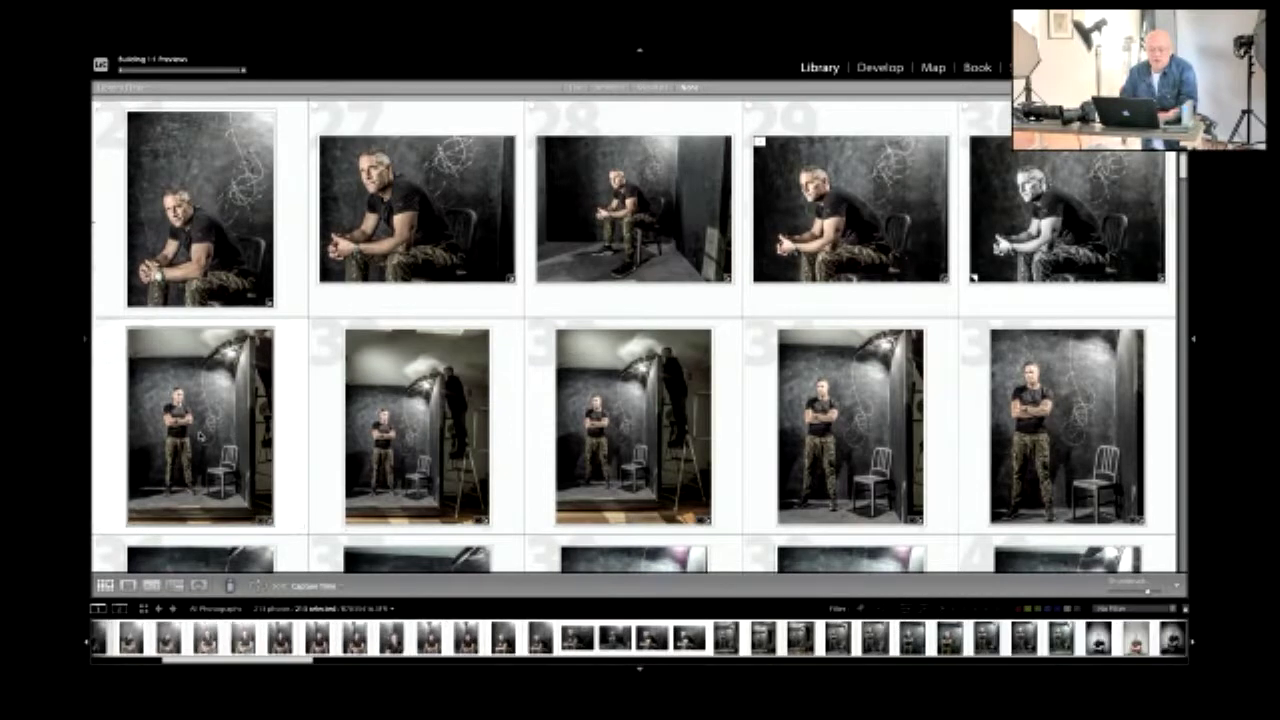
{"action": "left_click", "coordinate": [398, 330]}
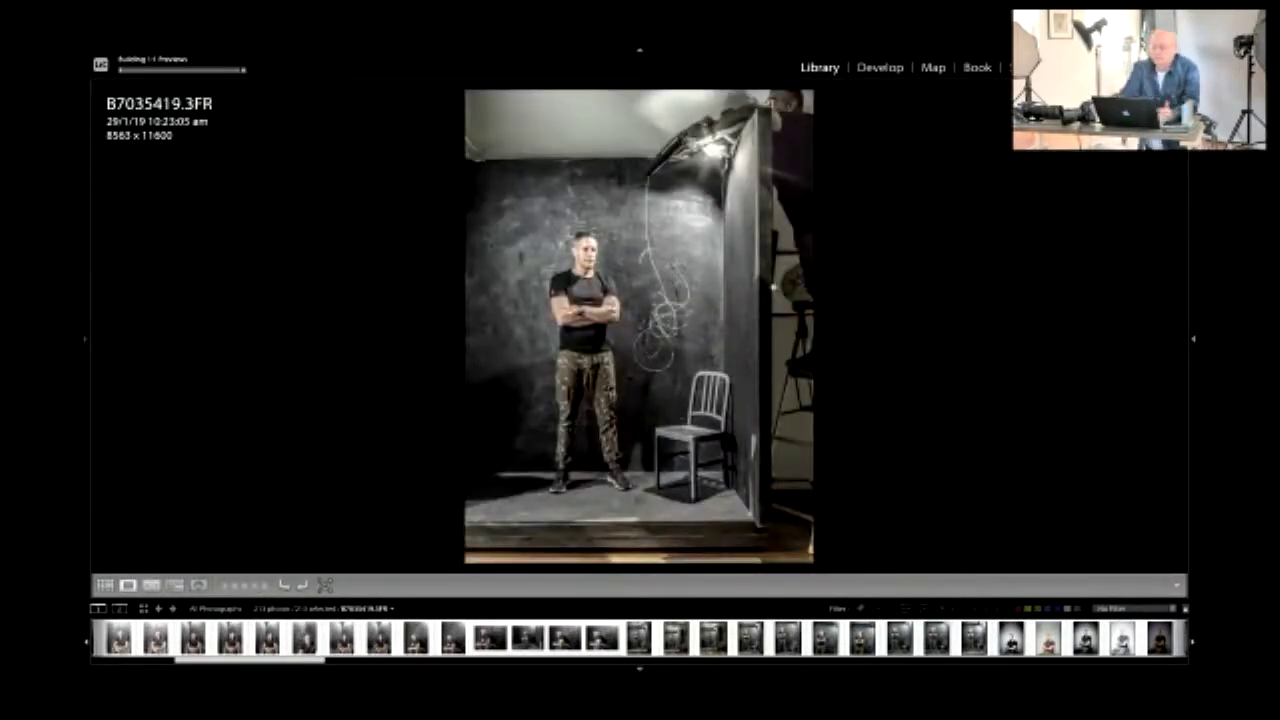
{"action": "left_click", "coordinate": [641, 668]}
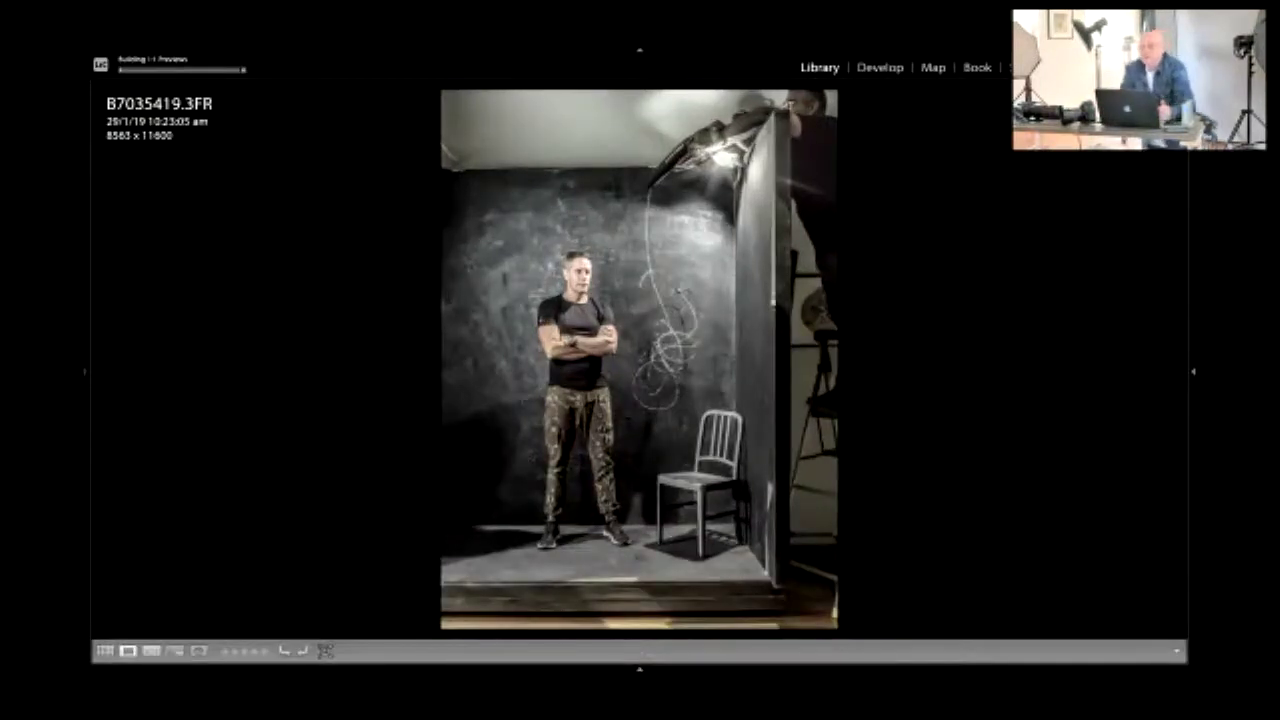
{"action": "left_click", "coordinate": [806, 108]}
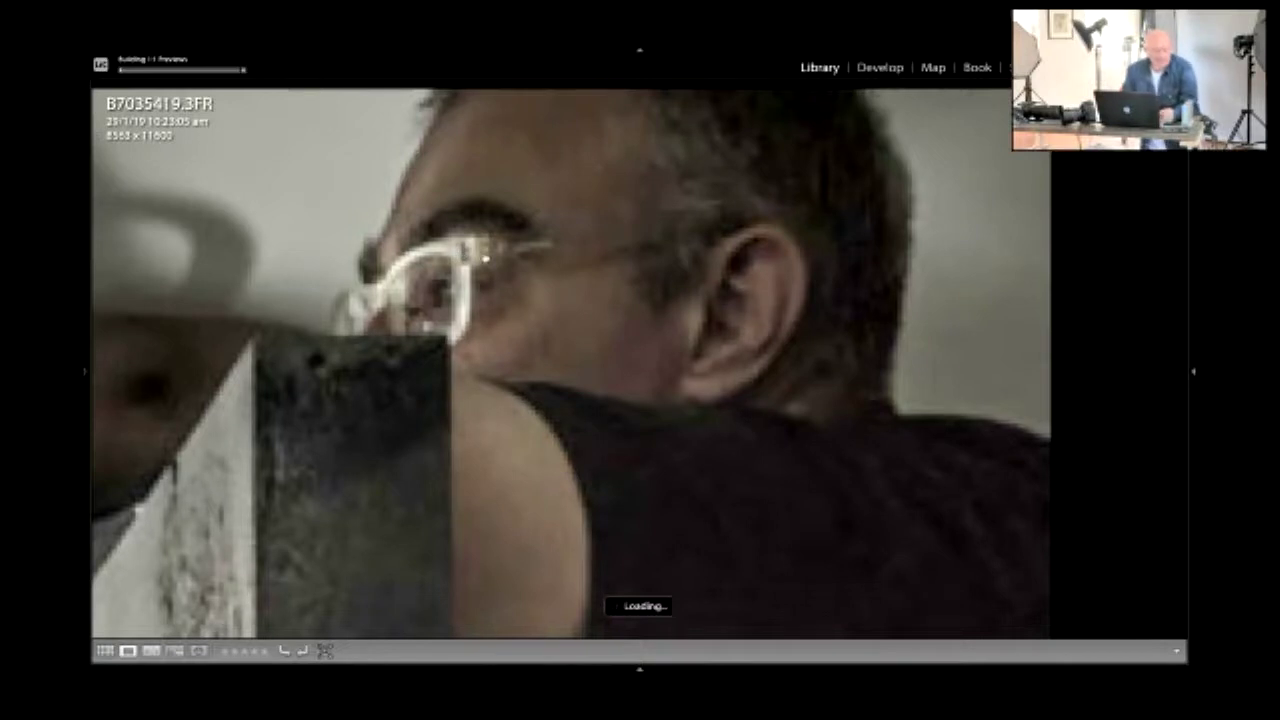
{"action": "left_click", "coordinate": [534, 275]}
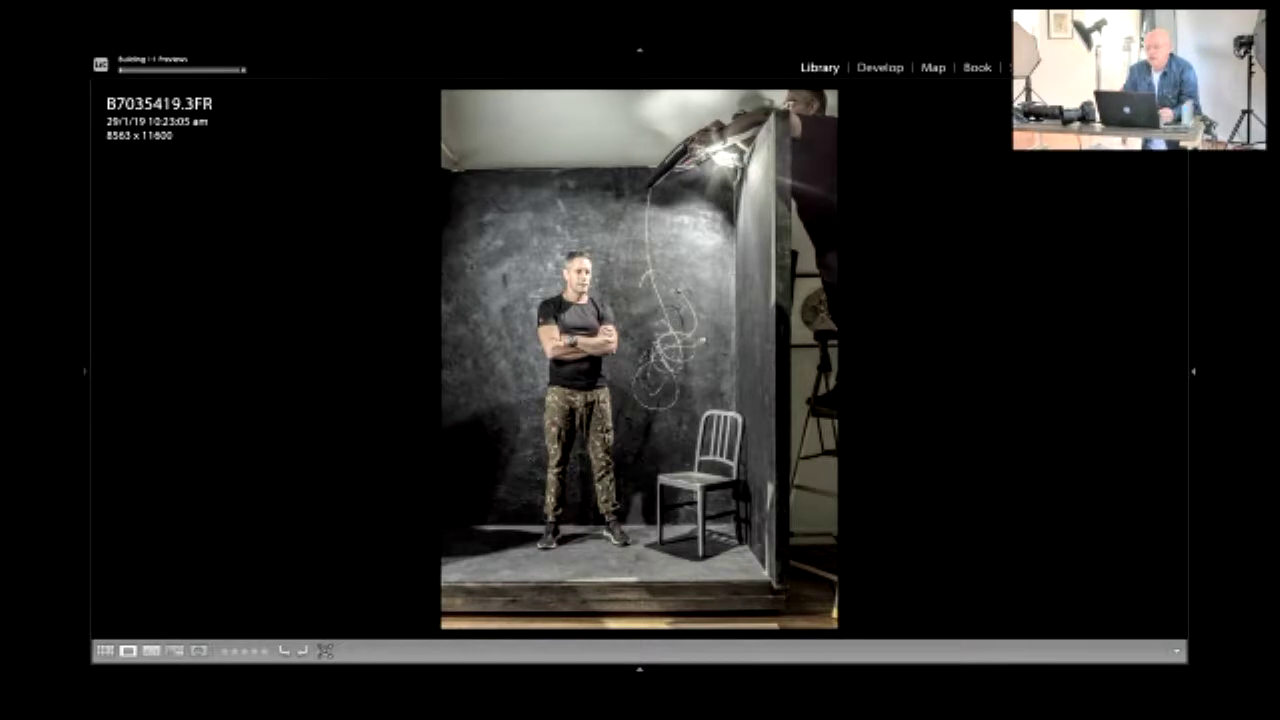
Look through the standing portraits one by one at full view, from B7035419.3FR to the black-and-white seated portrait B7035429.3FR.
{"action": "key", "text": "Right"}
{"action": "key", "text": "Right"}
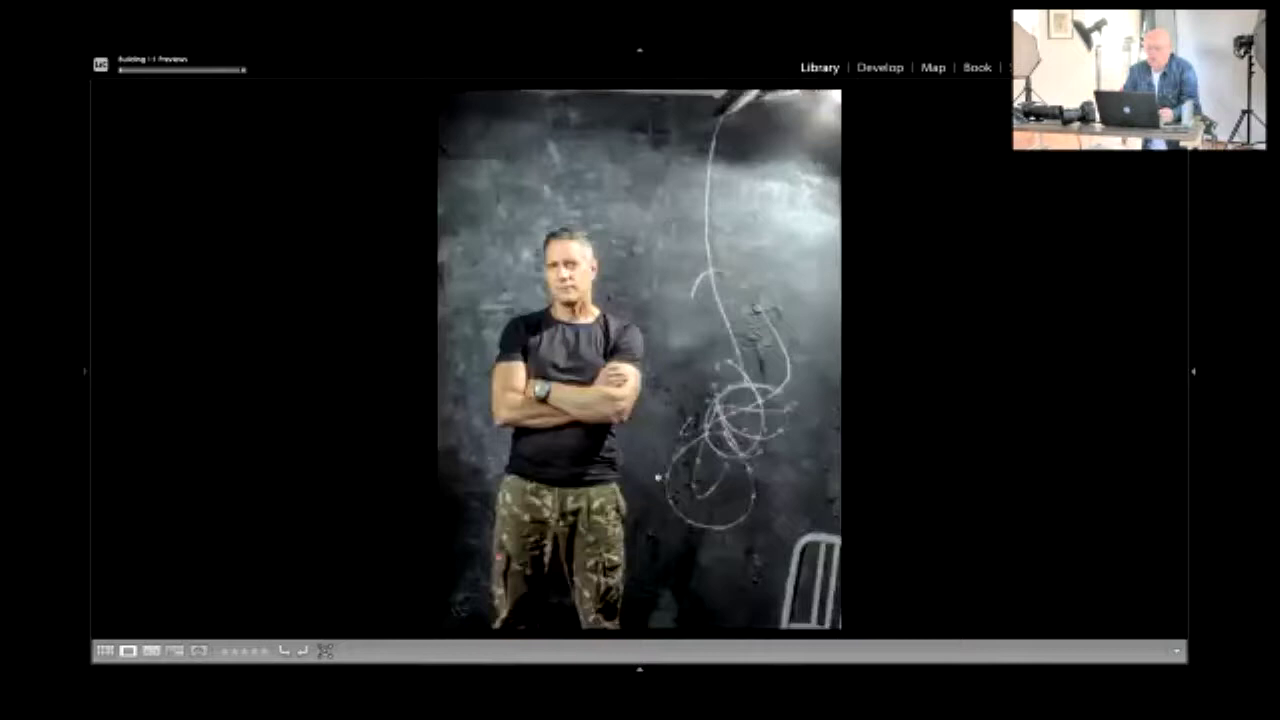
{"action": "key", "text": "Right"}
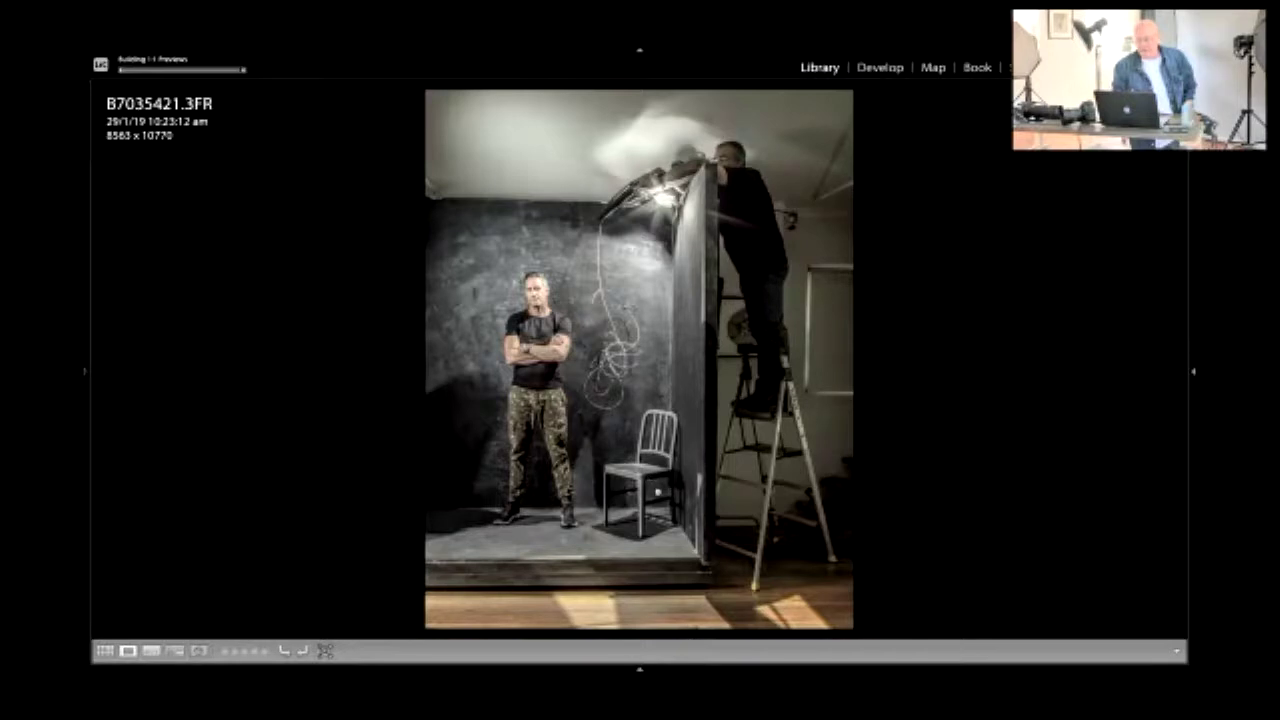
{"action": "key", "text": "Right"}
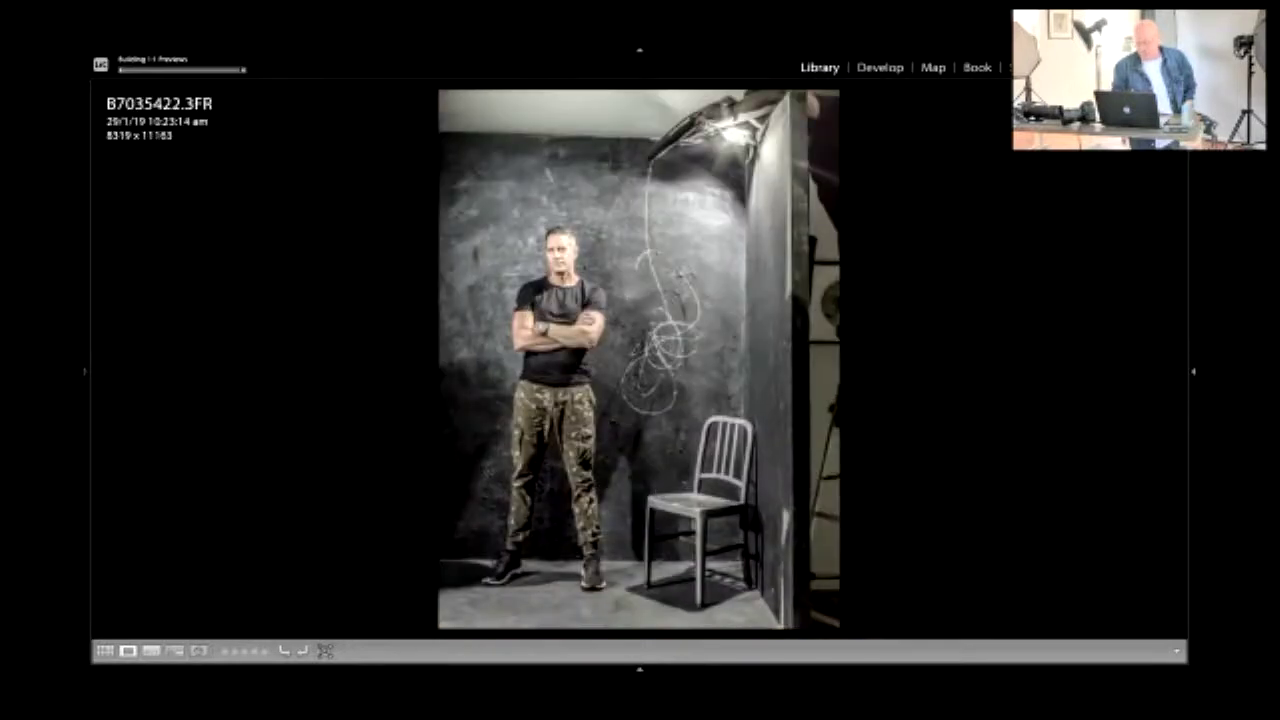
{"action": "key", "text": "Right"}
{"action": "key", "text": "Right"}
{"action": "key", "text": "Right"}
{"action": "key", "text": "Right"}
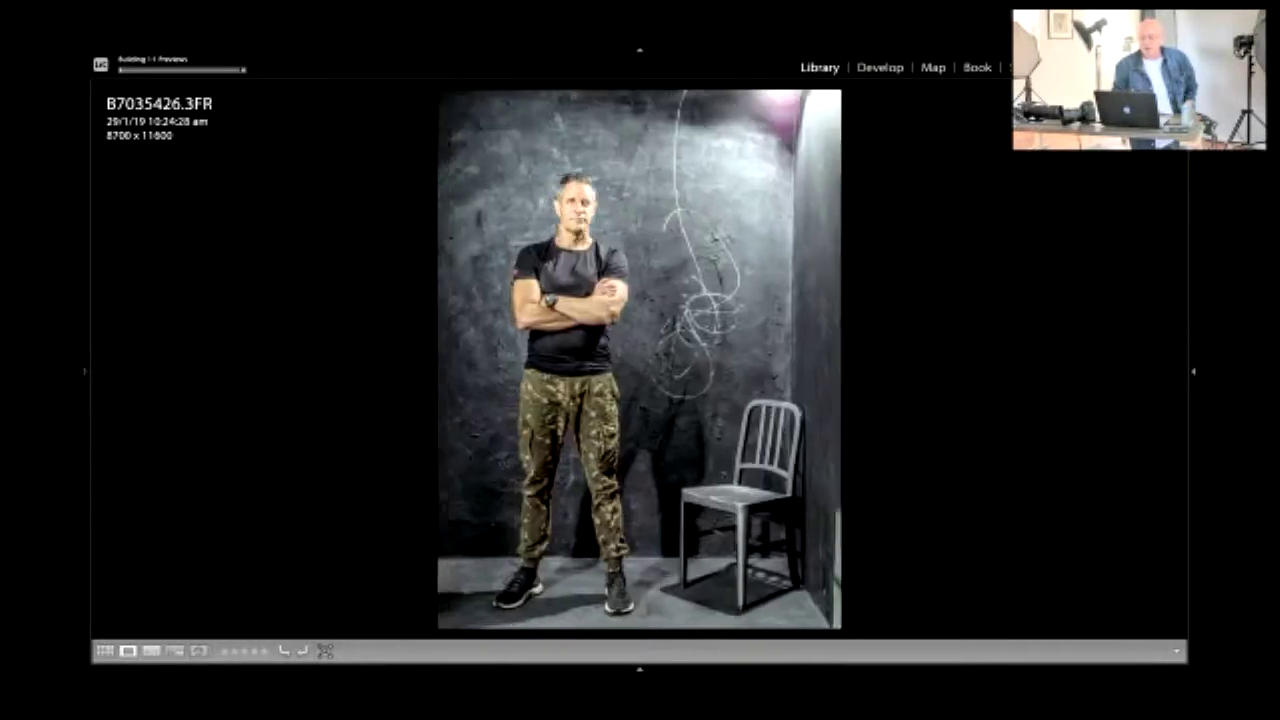
{"action": "key", "text": "Right"}
{"action": "key", "text": "Right"}
{"action": "key", "text": "Right"}
{"action": "key", "text": "Left"}
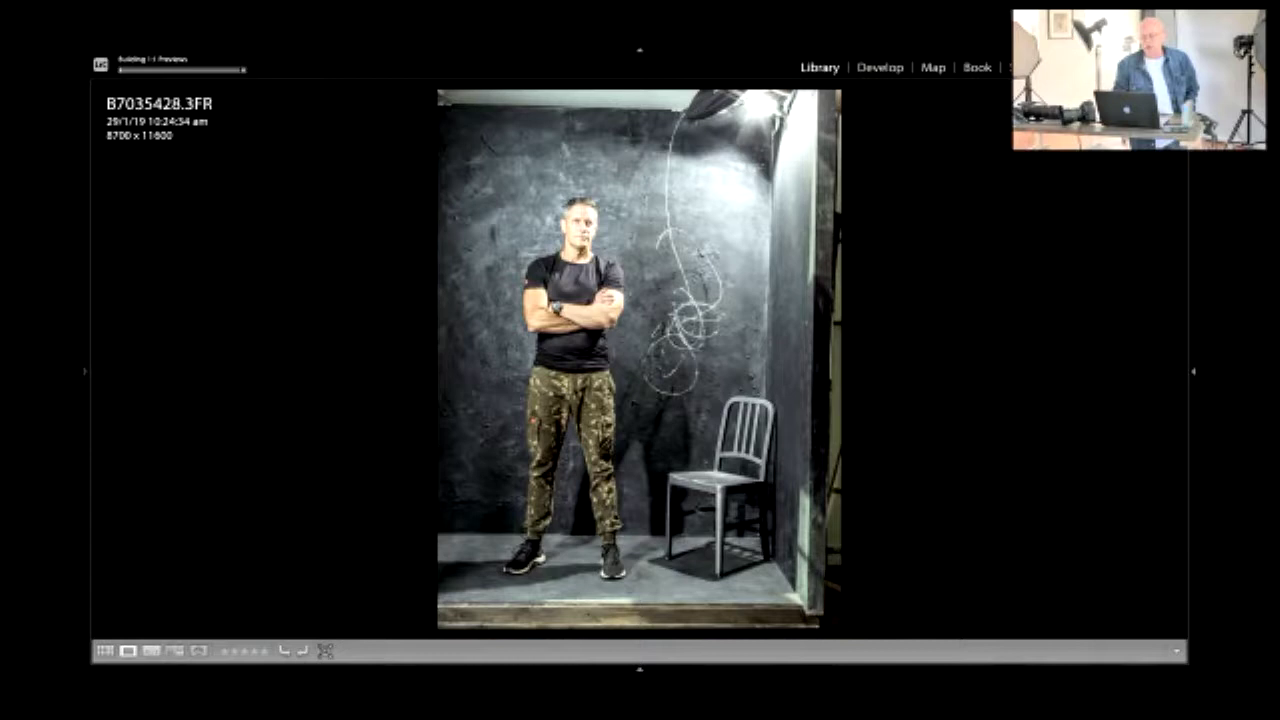
{"action": "key", "text": "Right"}
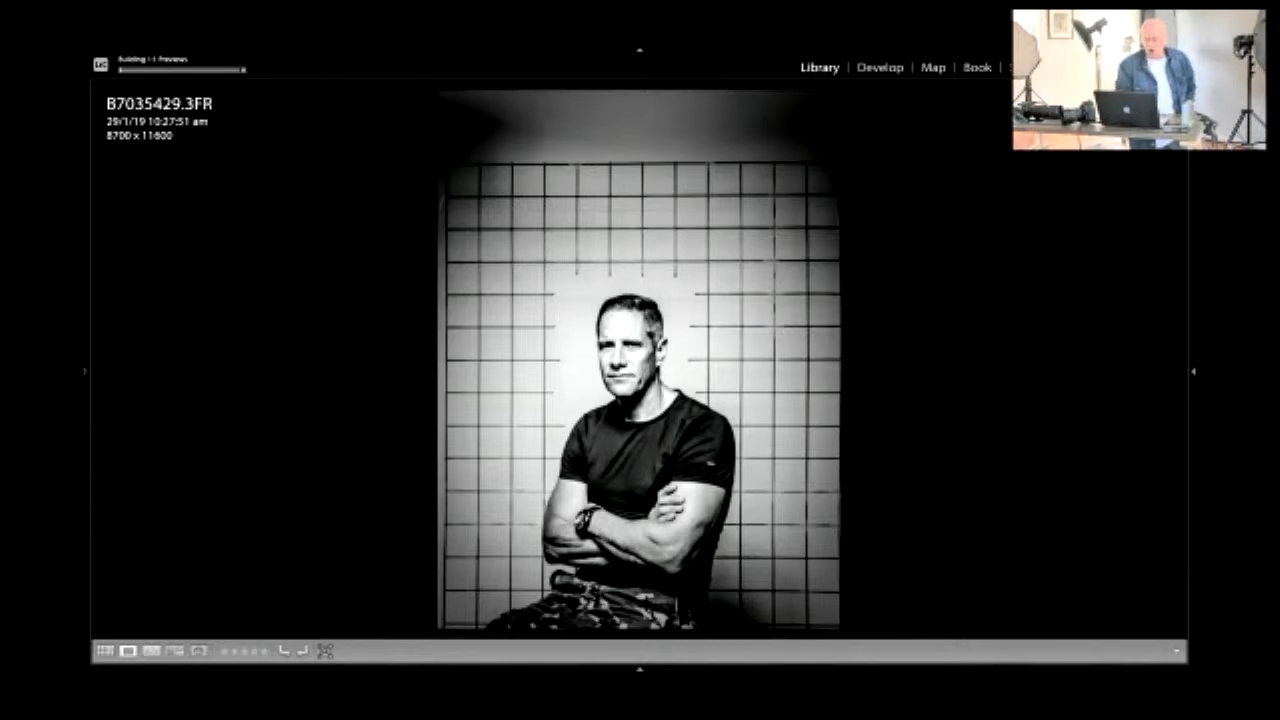
Return to the thumbnail grid and open the bright, blue-tinted seated portrait B7035431.3FR.
{"action": "key", "text": "g"}
{"action": "scroll", "coordinate": [674, 491], "scroll_direction": "down", "scroll_amount": 1}
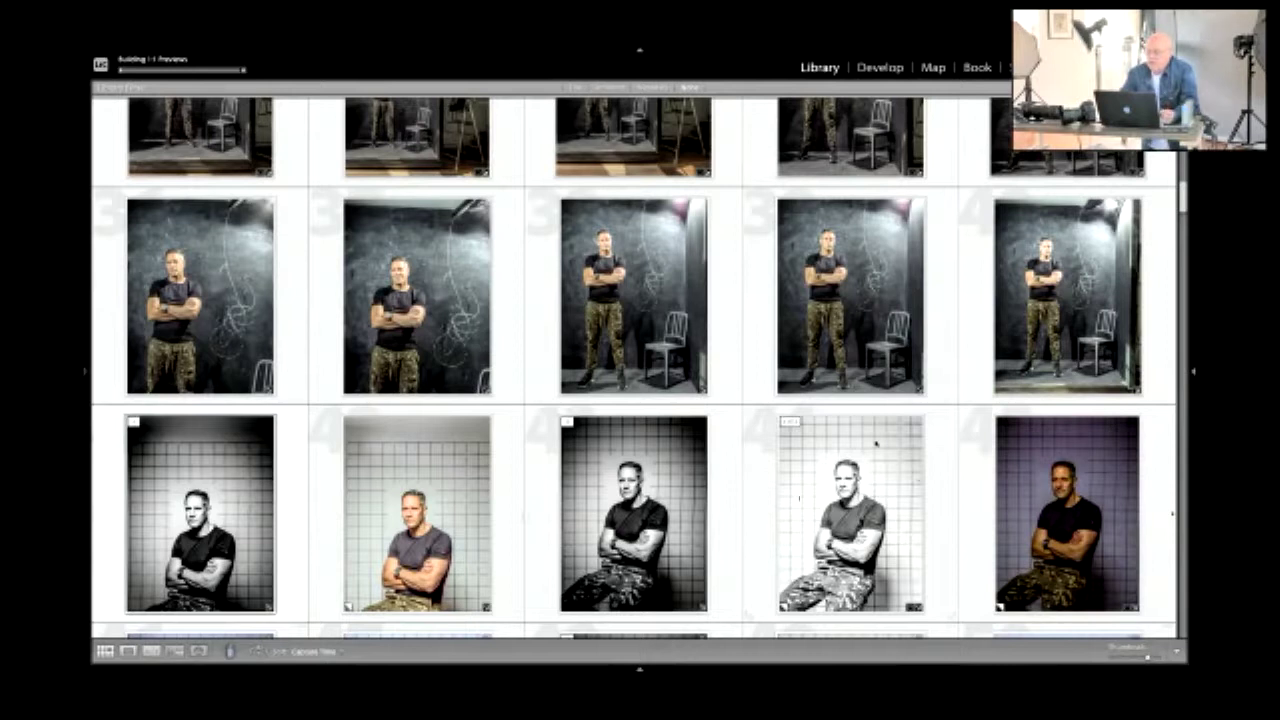
{"action": "scroll", "coordinate": [926, 535], "scroll_direction": "down", "scroll_amount": 1}
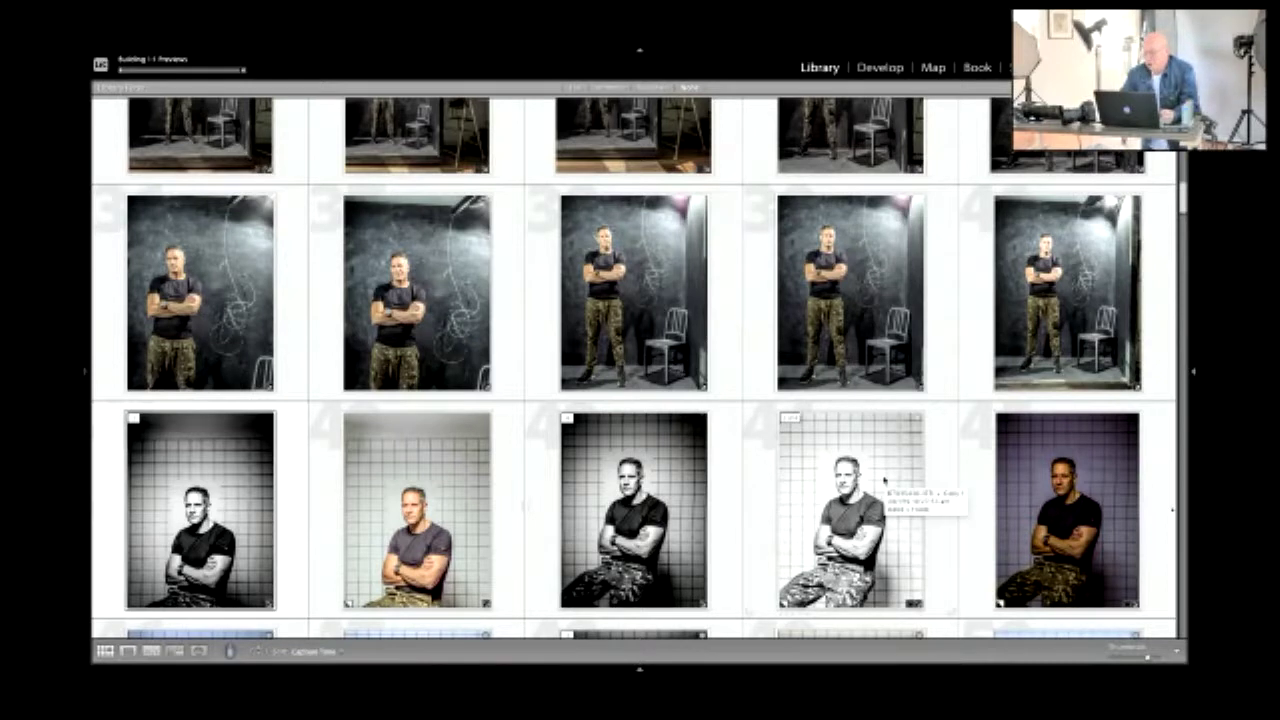
{"action": "scroll", "coordinate": [884, 482], "scroll_direction": "down", "scroll_amount": 1}
{"action": "scroll", "coordinate": [884, 482], "scroll_direction": "down", "scroll_amount": 3}
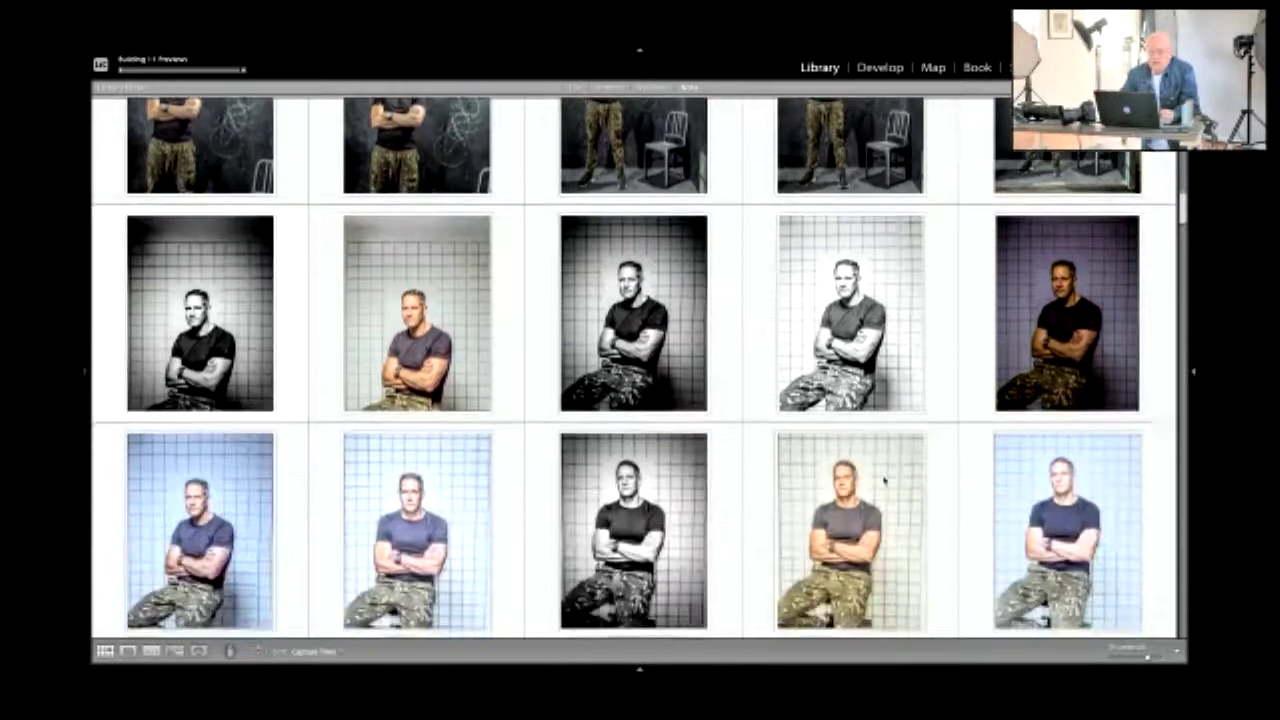
{"action": "double_click", "coordinate": [455, 467]}
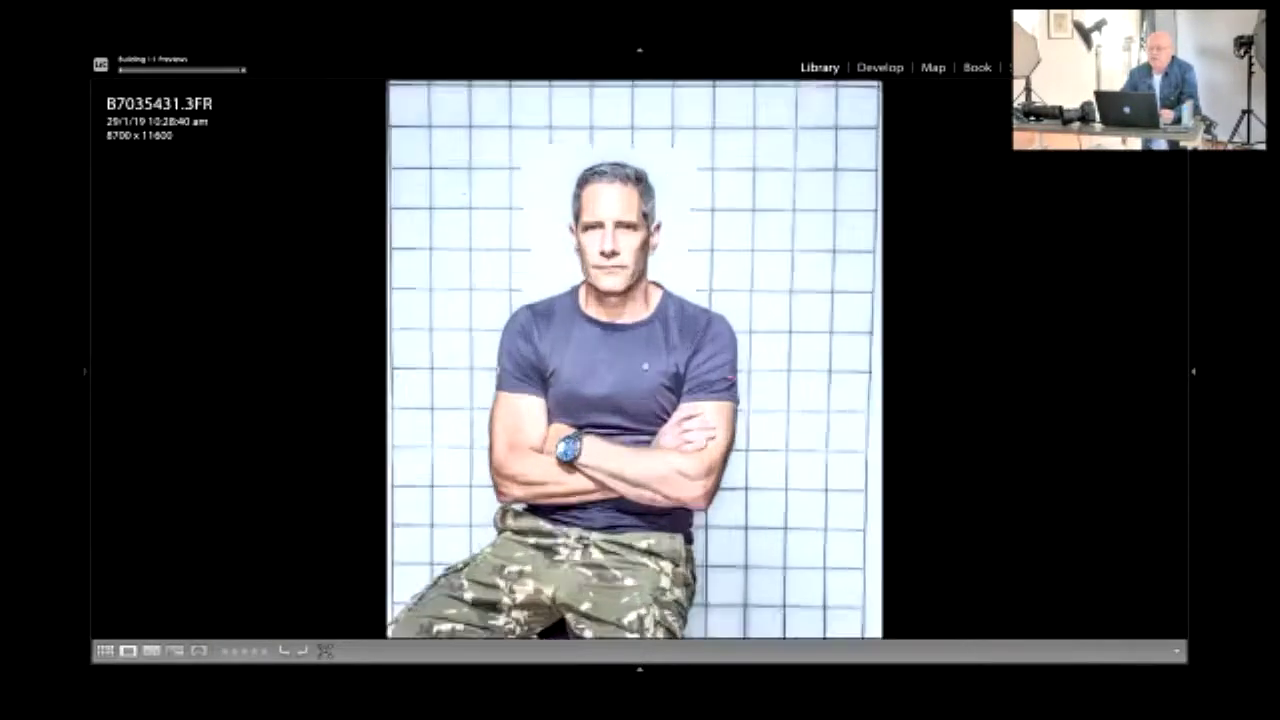
Examine the background wire grid and the man's face up close in B7035431.3FR before viewing the whole photo.
{"action": "left_click", "coordinate": [662, 367]}
{"action": "left_click", "coordinate": [655, 343]}
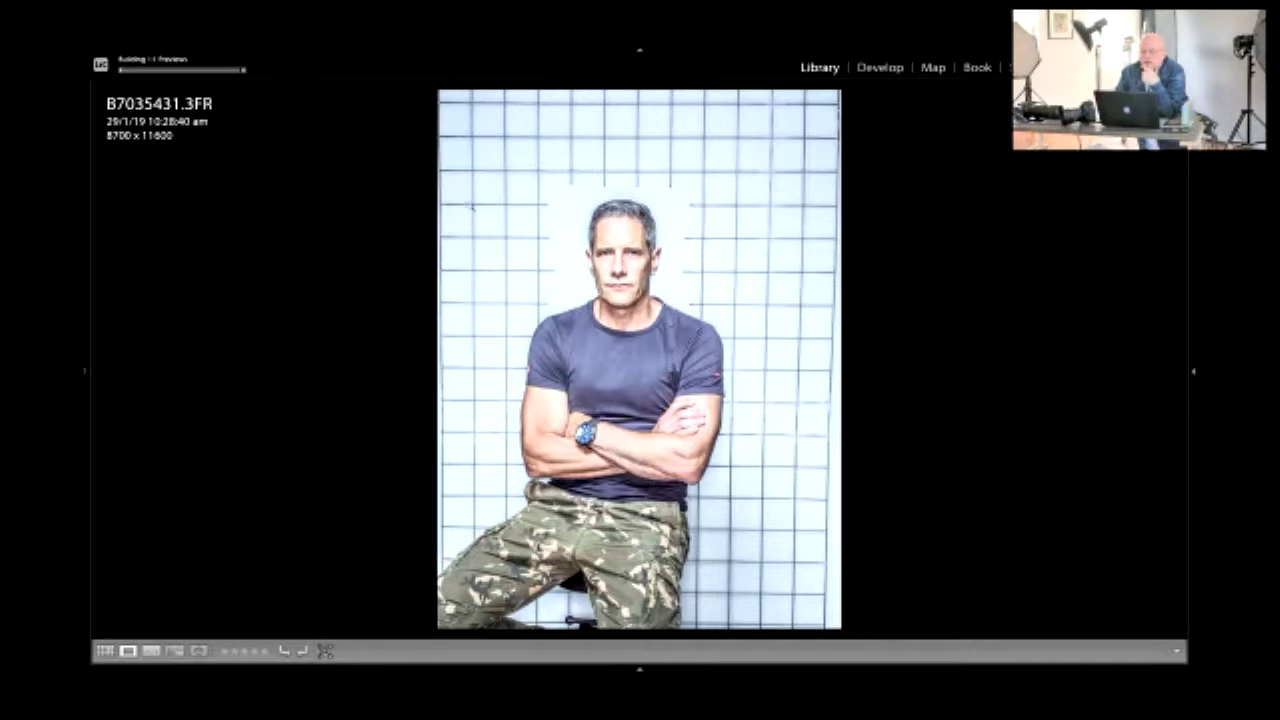
{"action": "left_click", "coordinate": [788, 211]}
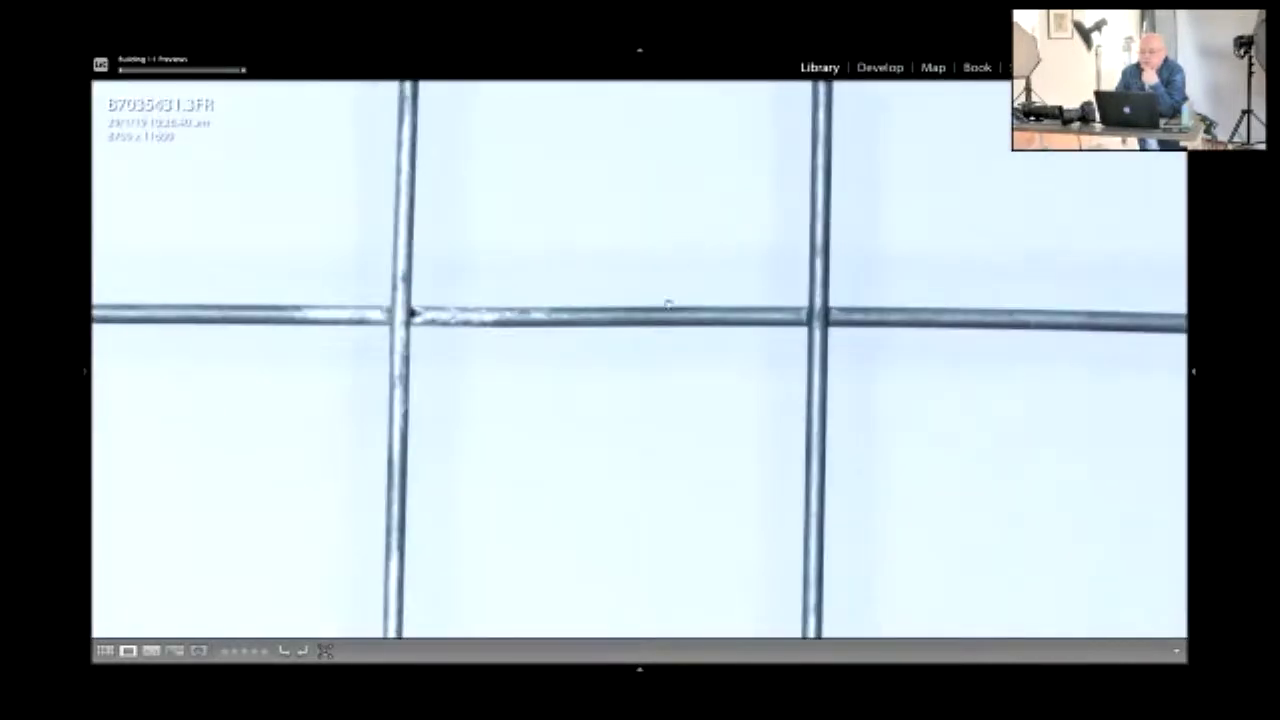
{"action": "left_click", "coordinate": [452, 355]}
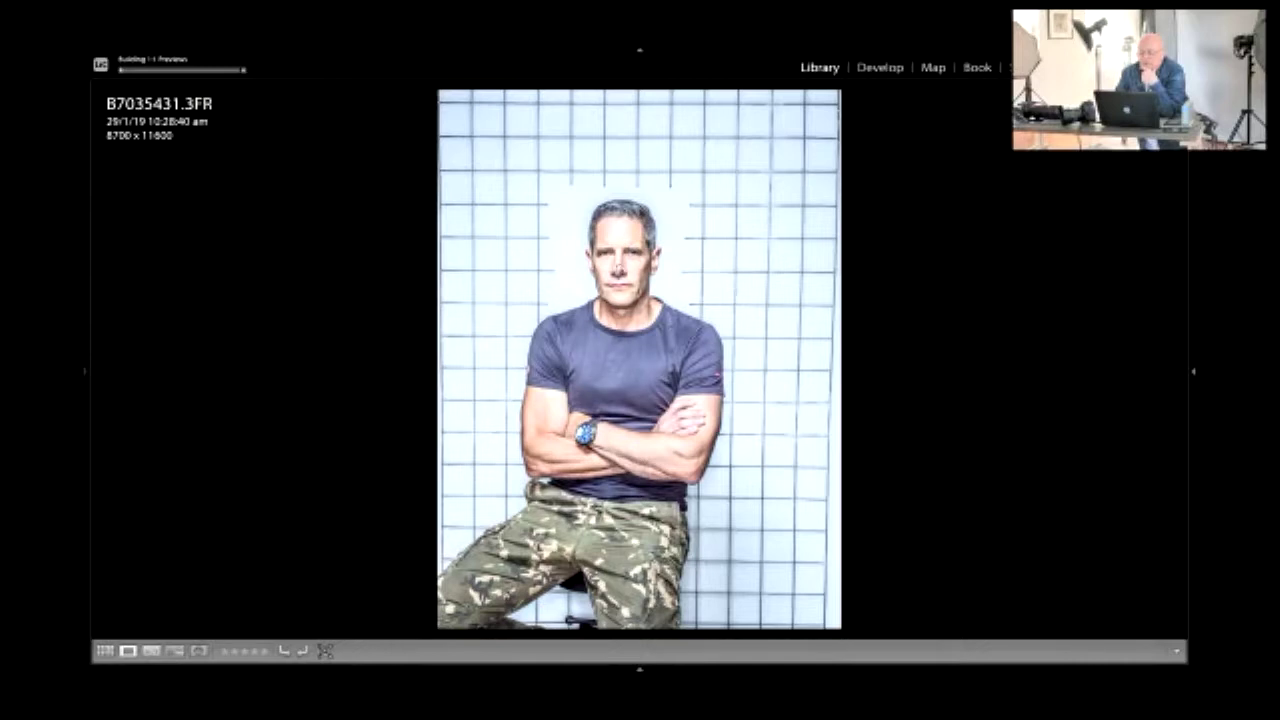
{"action": "left_click", "coordinate": [625, 266]}
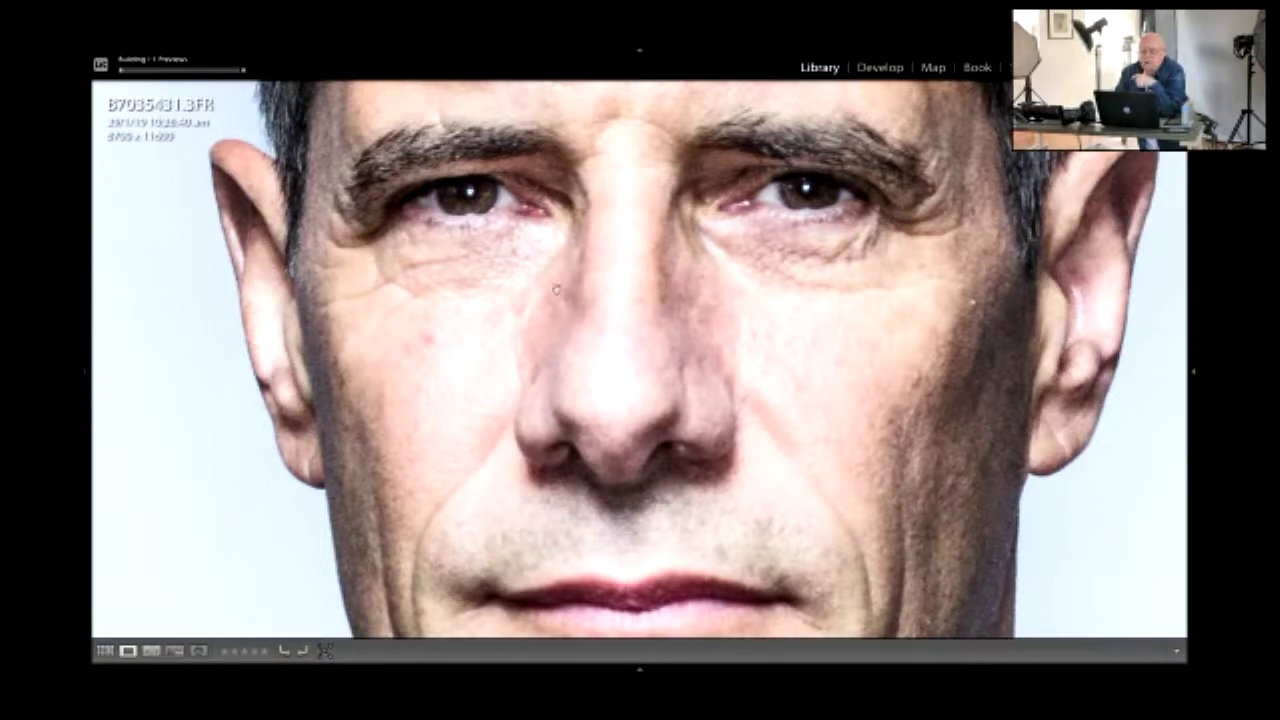
{"action": "right_click", "coordinate": [556, 348]}
{"action": "left_click", "coordinate": [437, 306]}
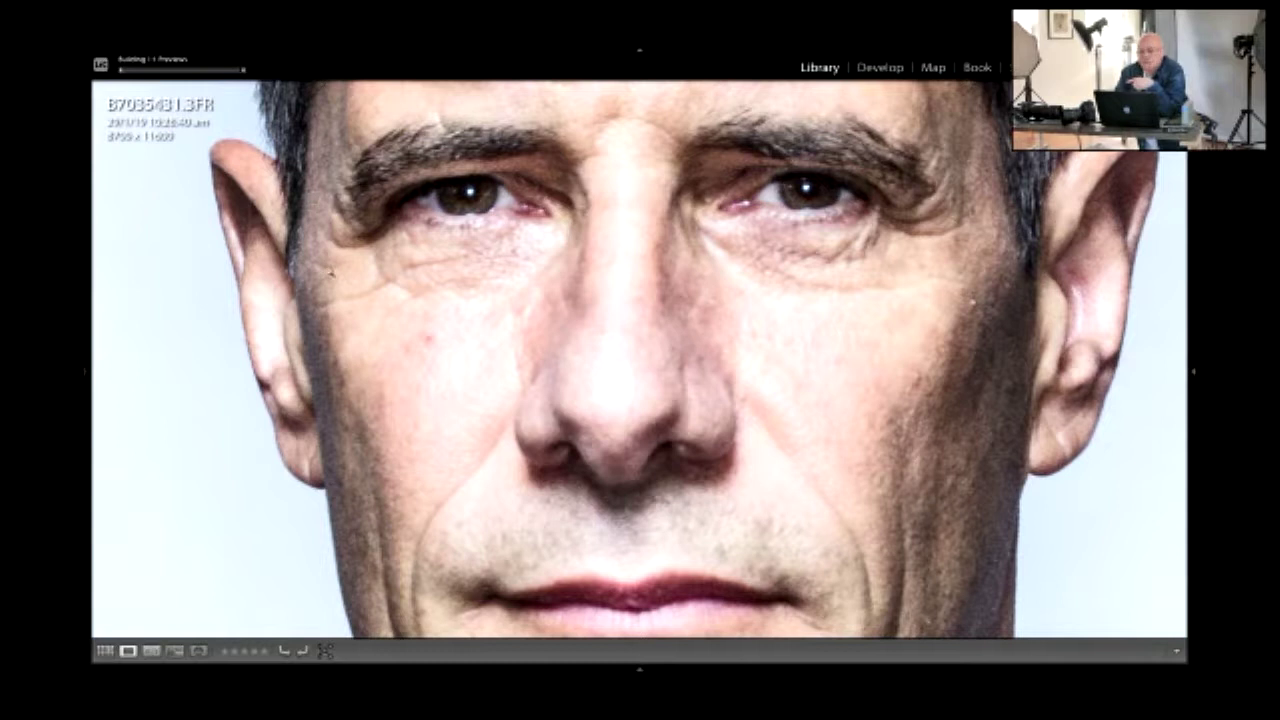
{"action": "left_click", "coordinate": [380, 274]}
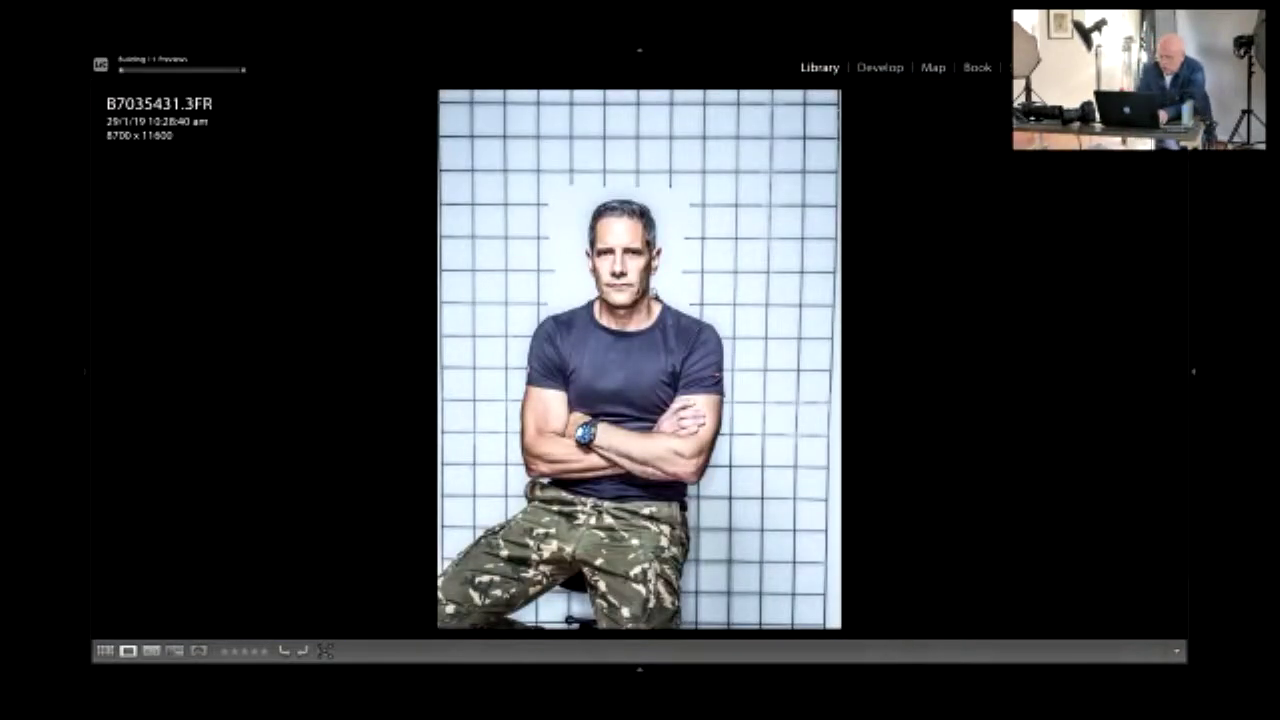
Find the high-key seated portrait B7035438.3FR Copy 1 in the grid, open it and examine the face up close.
{"action": "key", "text": "g"}
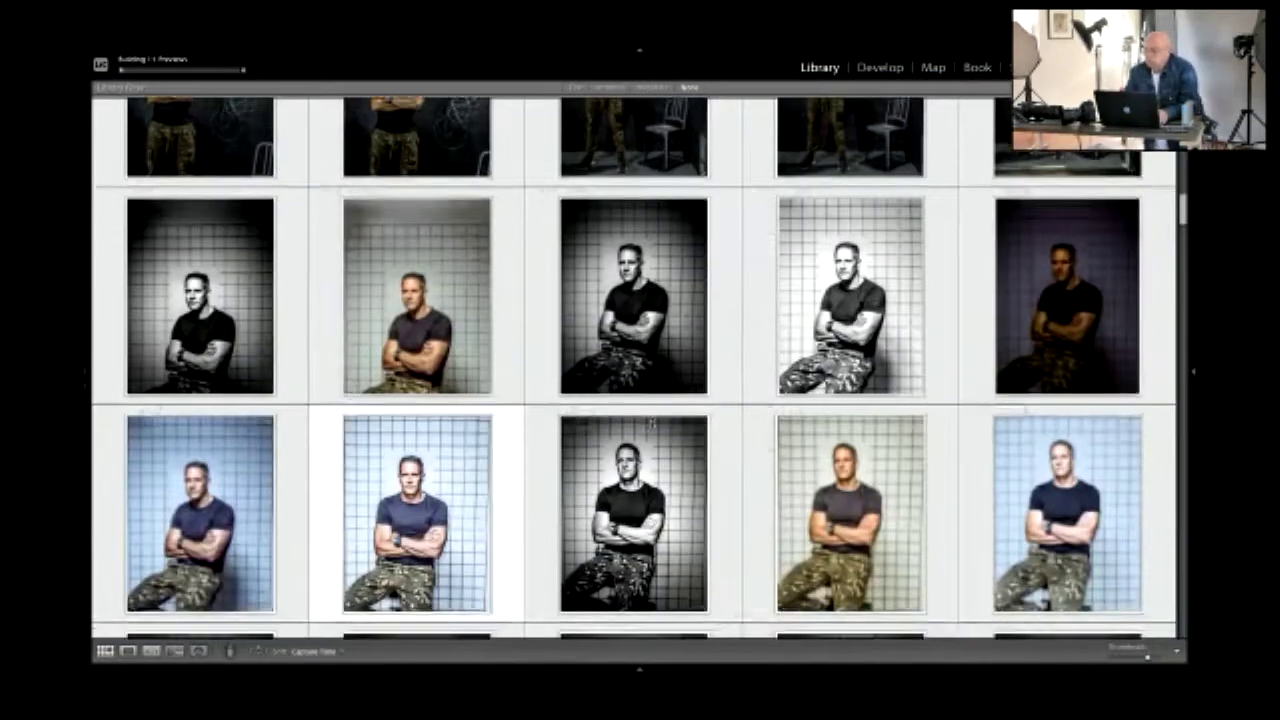
{"action": "scroll", "coordinate": [651, 424], "scroll_direction": "down", "scroll_amount": 10}
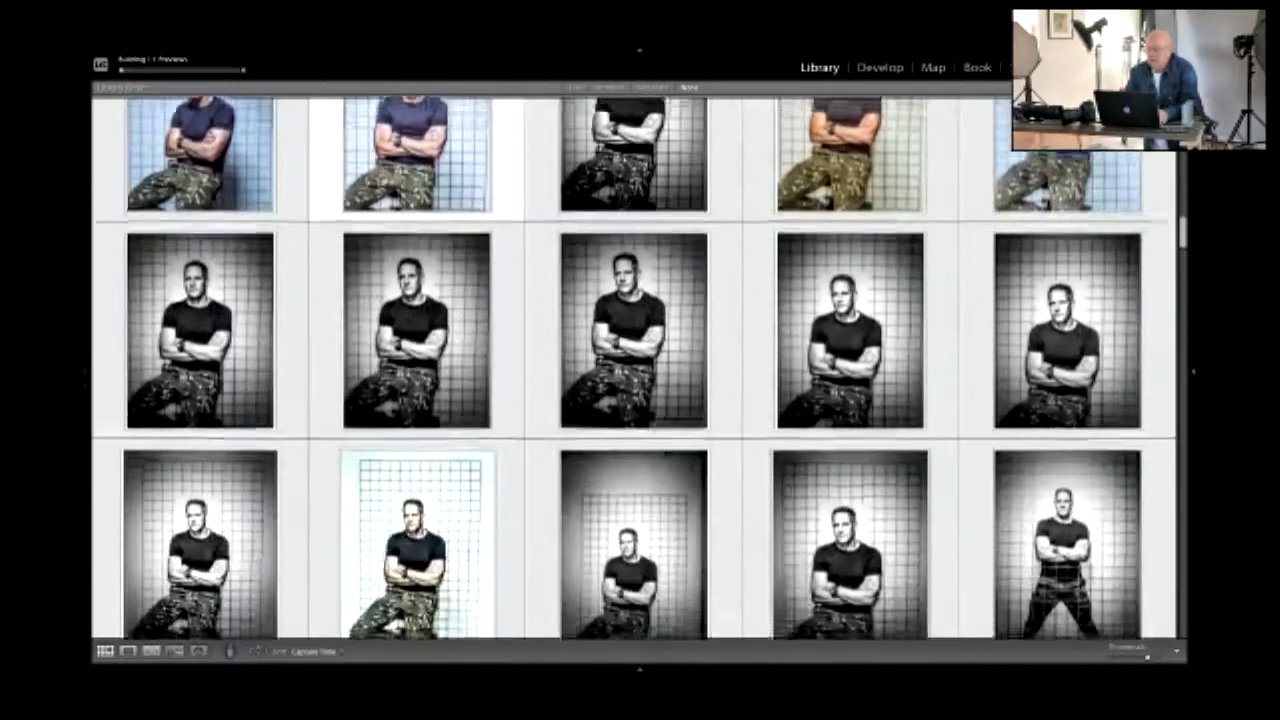
{"action": "scroll", "coordinate": [651, 424], "scroll_direction": "down", "scroll_amount": 8}
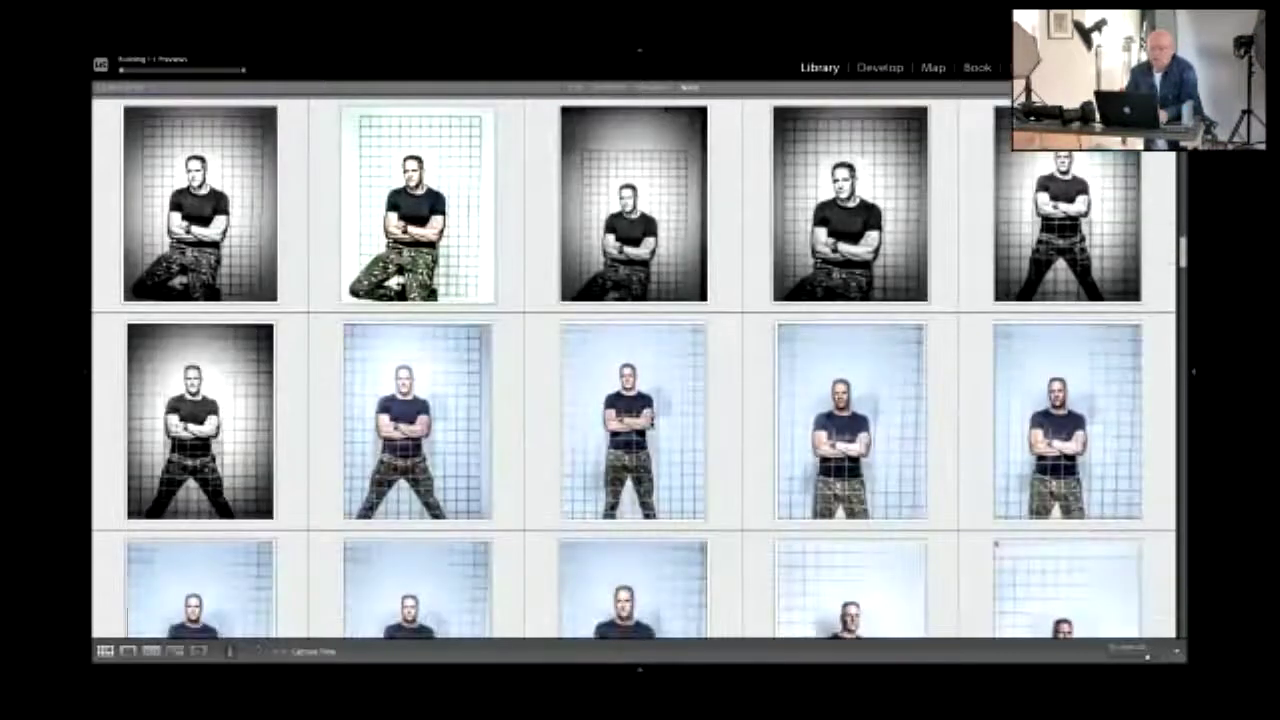
{"action": "scroll", "coordinate": [651, 425], "scroll_direction": "up", "scroll_amount": 2}
{"action": "double_click", "coordinate": [428, 262]}
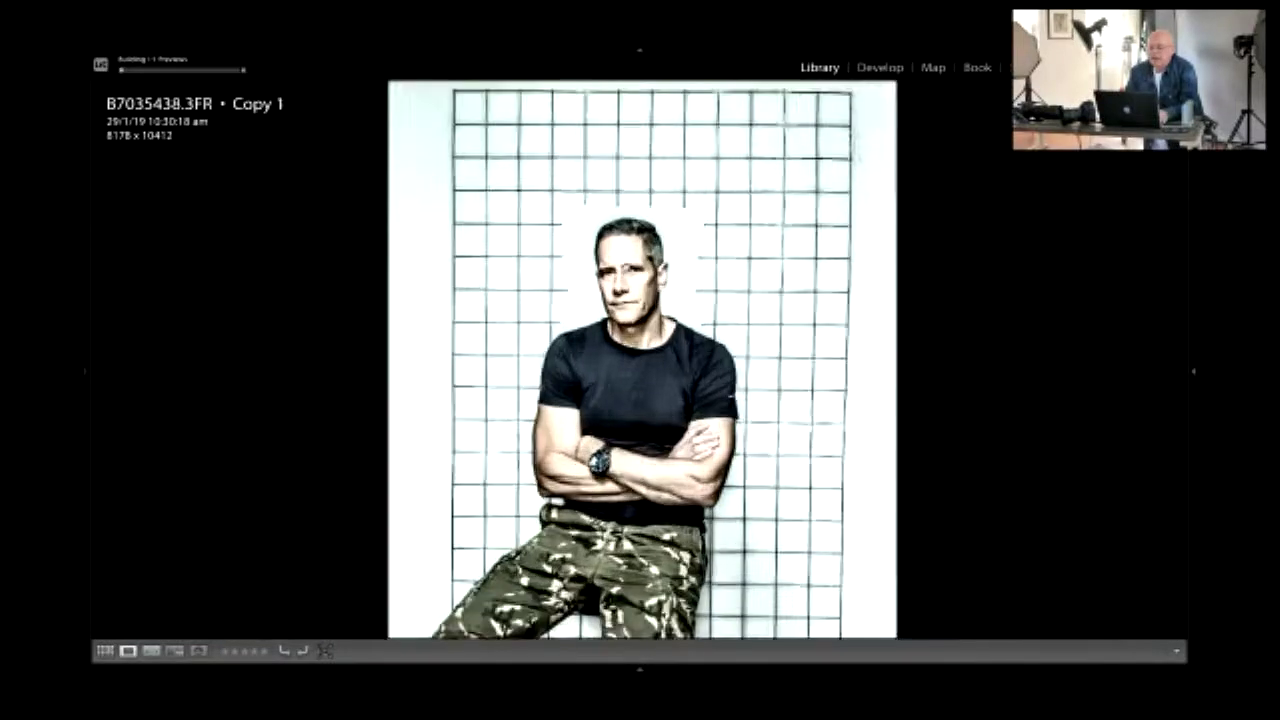
{"action": "left_click", "coordinate": [626, 267]}
{"action": "scroll", "coordinate": [765, 411], "scroll_direction": "down", "scroll_amount": 5}
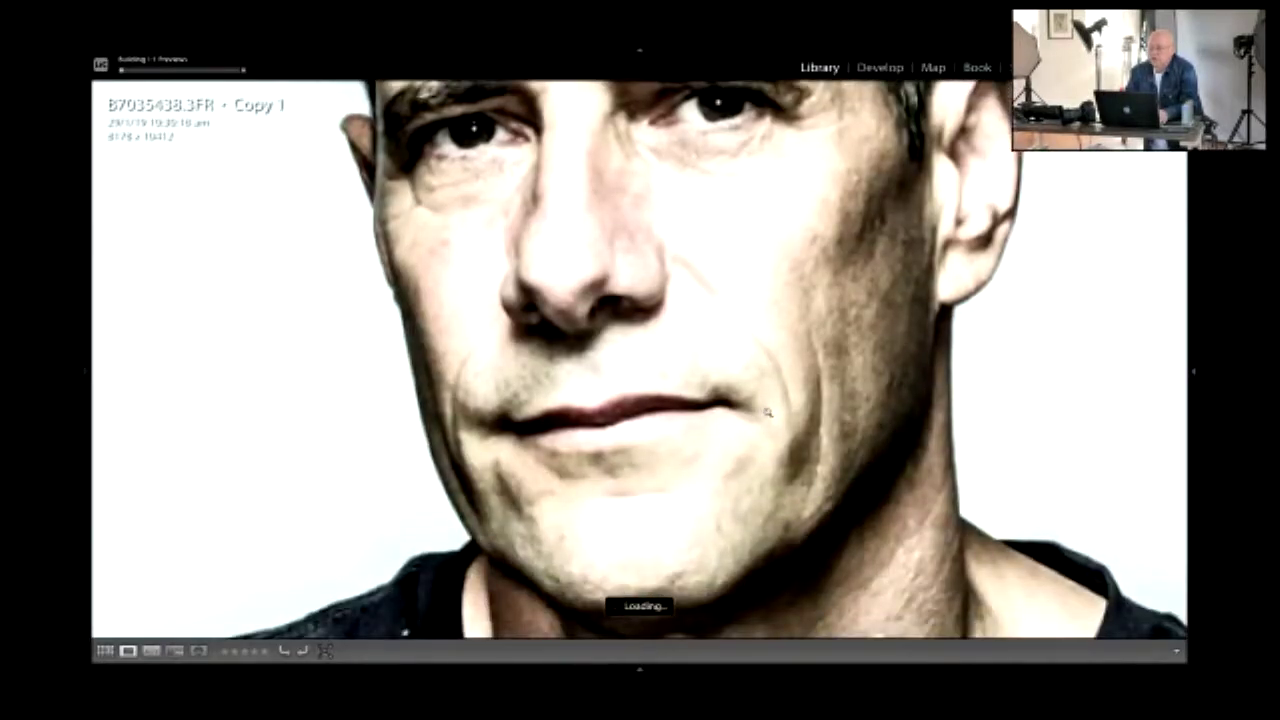
{"action": "left_click", "coordinate": [768, 412]}
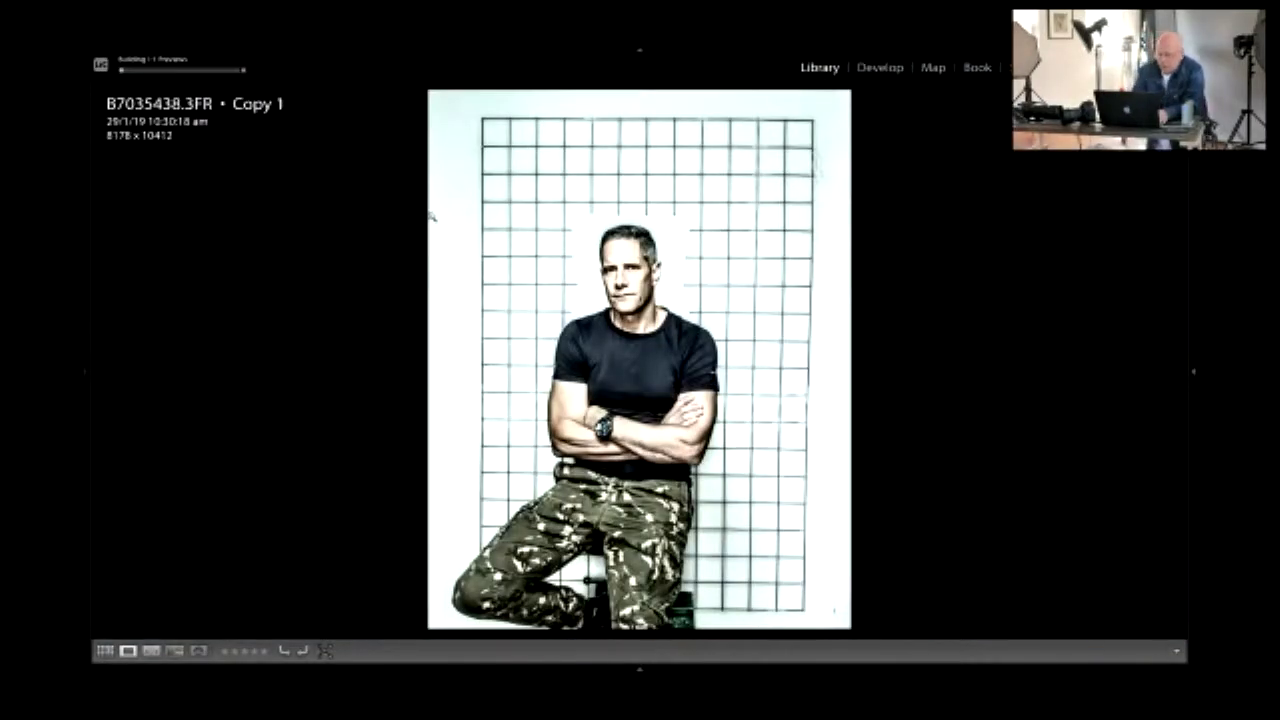
Open the black-and-white seated portrait B7035435.3FR in the Develop module and reset all its adjustments.
{"action": "key", "text": "g"}
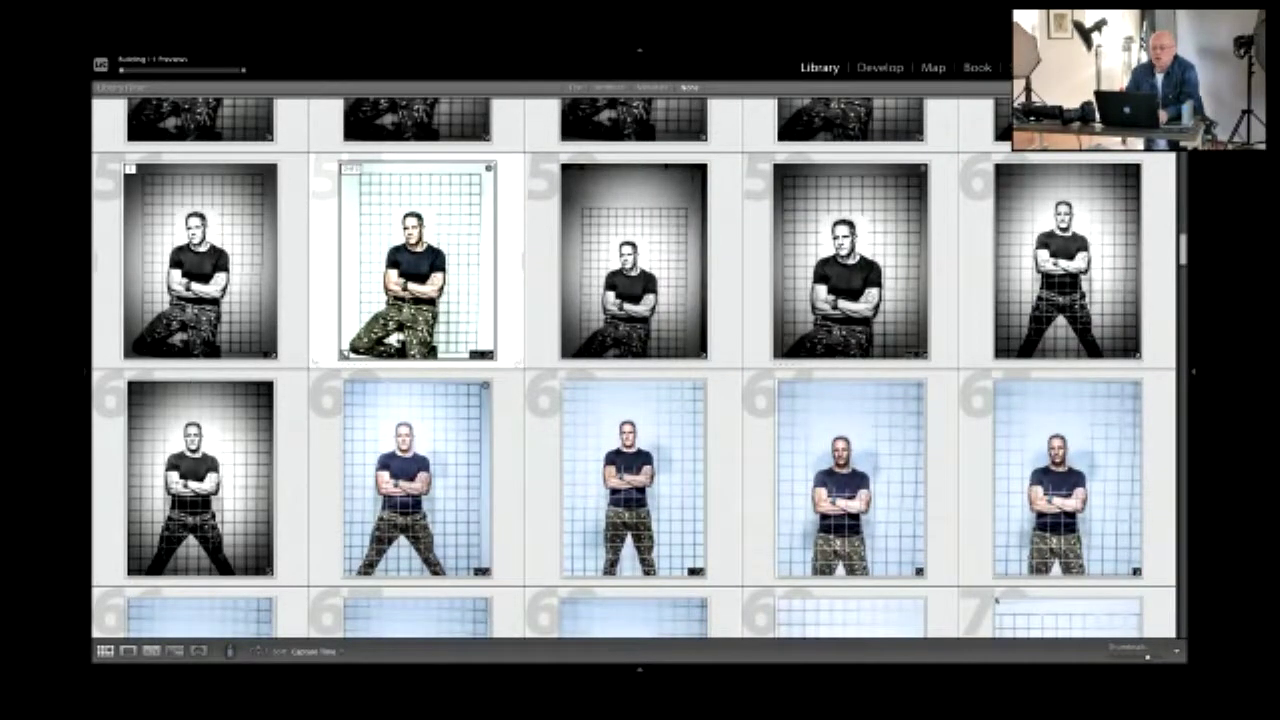
{"action": "scroll", "coordinate": [451, 258], "scroll_direction": "up", "scroll_amount": 3}
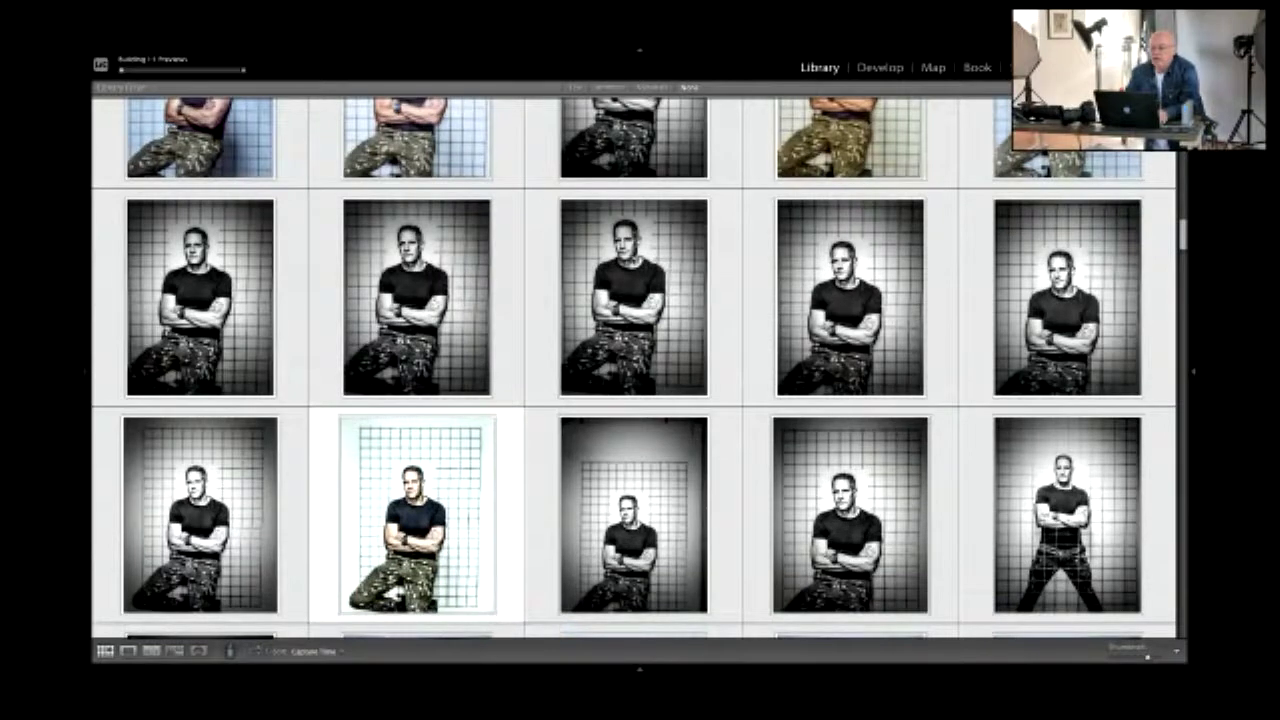
{"action": "key", "text": "j"}
{"action": "double_click", "coordinate": [633, 297]}
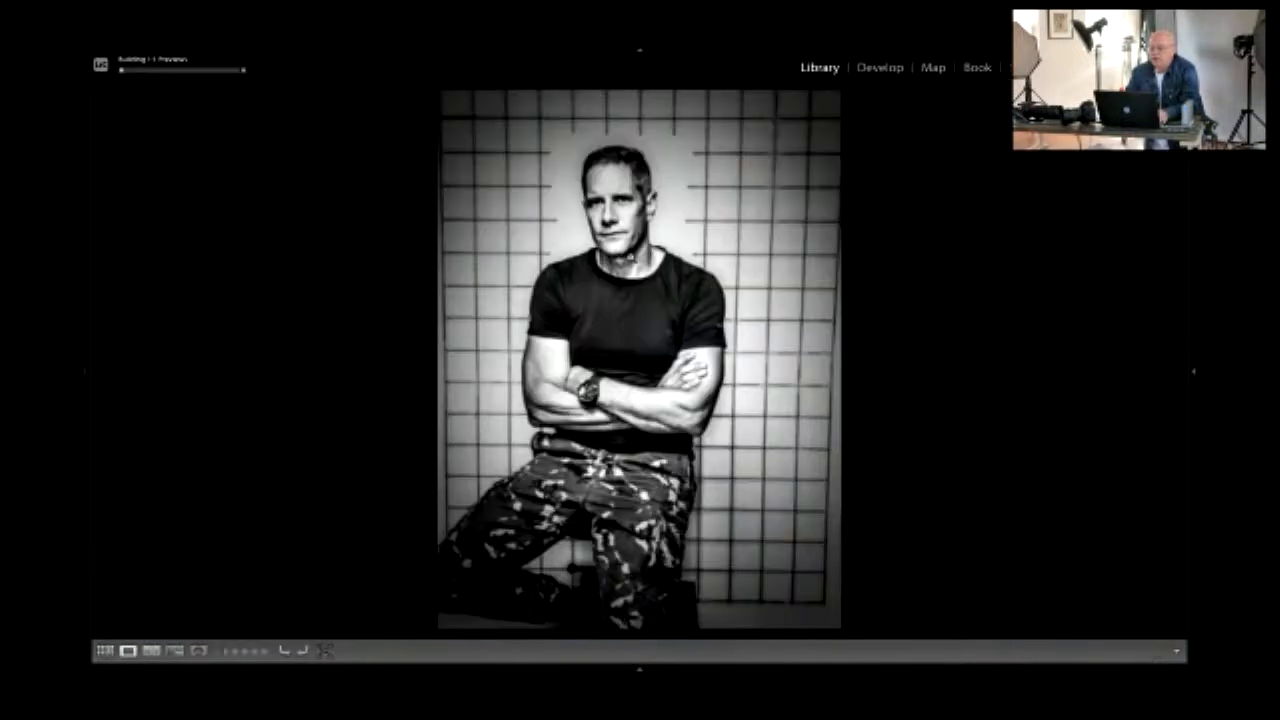
{"action": "left_click", "coordinate": [880, 67]}
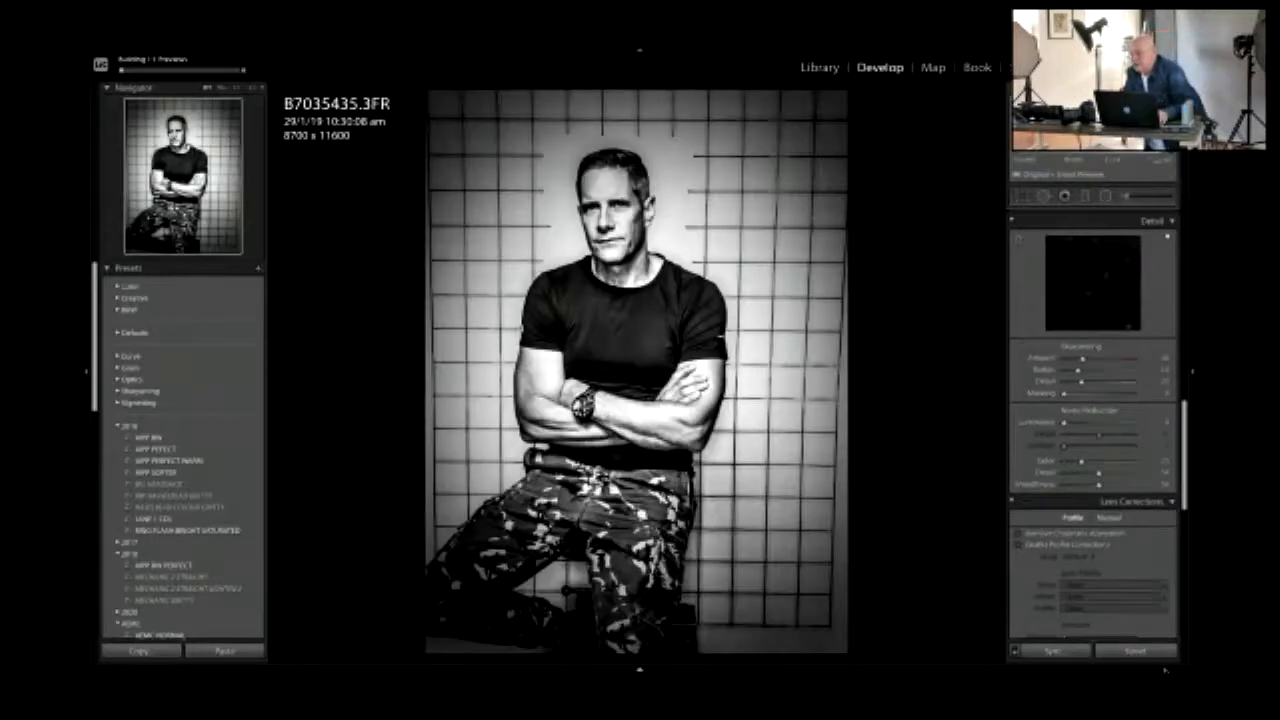
{"action": "left_click", "coordinate": [1136, 652]}
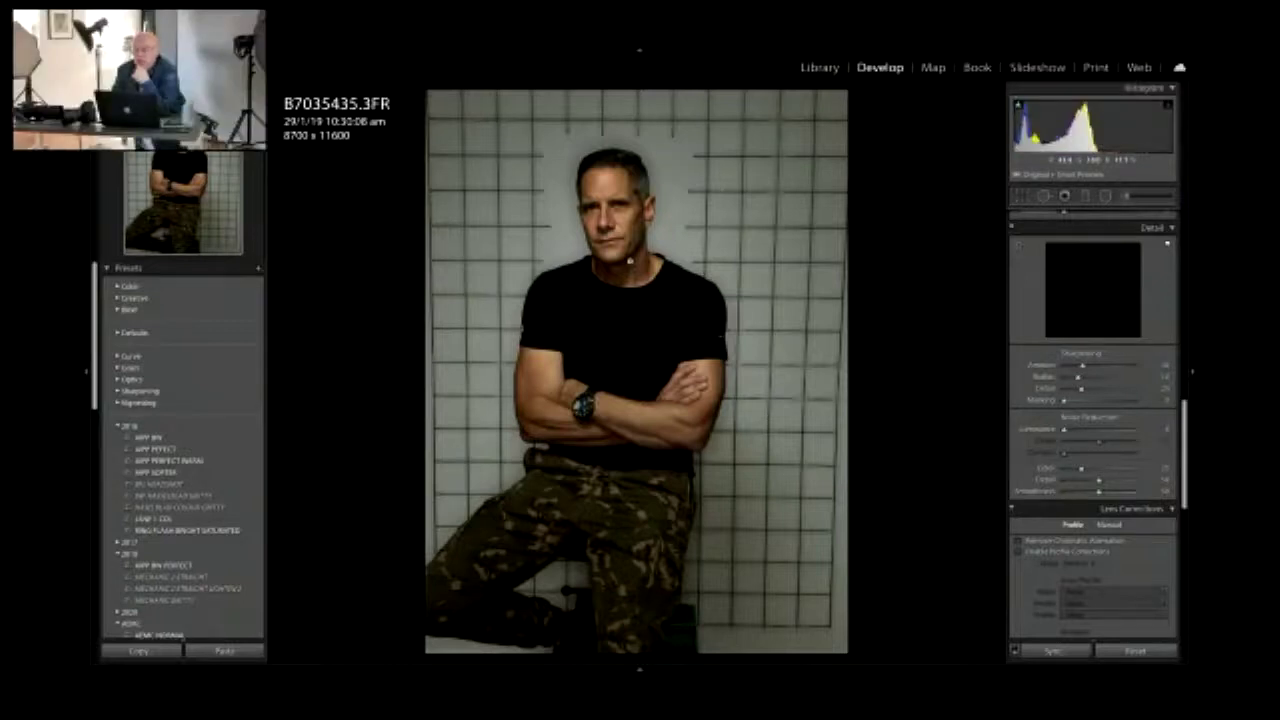
Examine the face, chin and neck of the reset portrait up close before viewing the whole photo.
{"action": "left_click", "coordinate": [601, 177]}
{"action": "left_click_drag", "start_coordinate": [756, 464], "coordinate": [730, 52]}
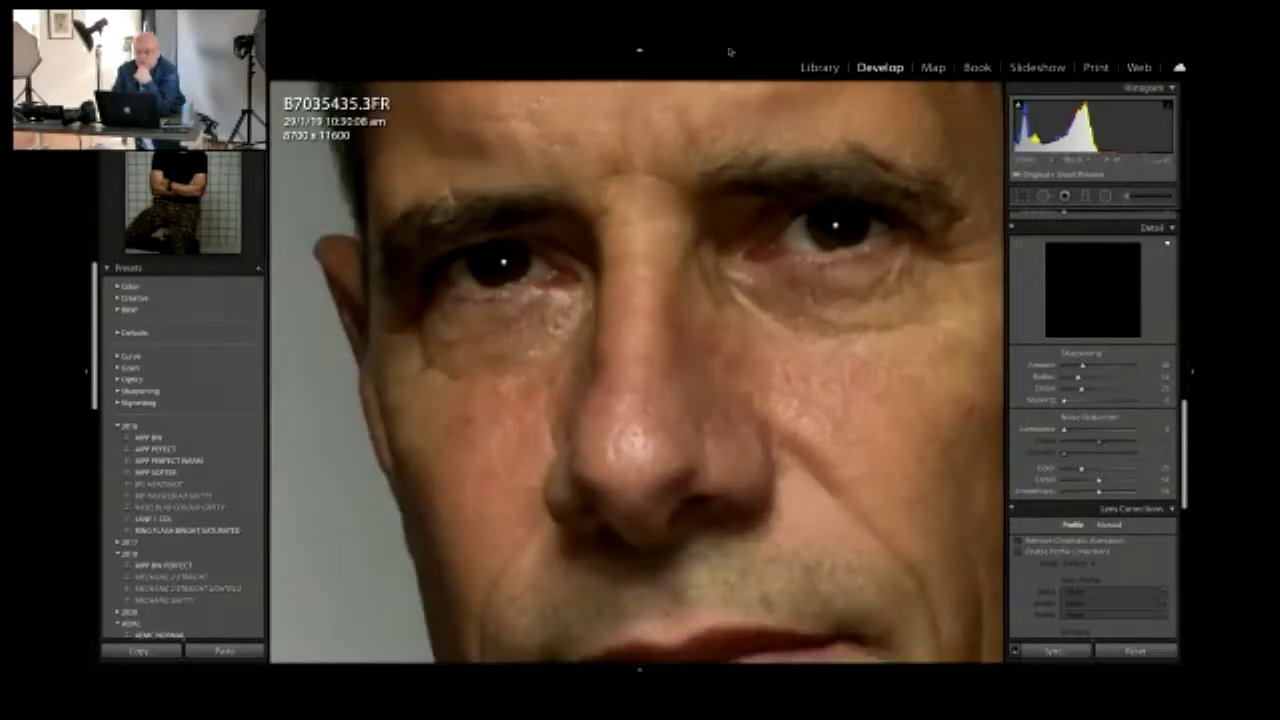
{"action": "left_click_drag", "start_coordinate": [589, 337], "coordinate": [391, 220]}
{"action": "left_click_drag", "start_coordinate": [380, 655], "coordinate": [511, 180]}
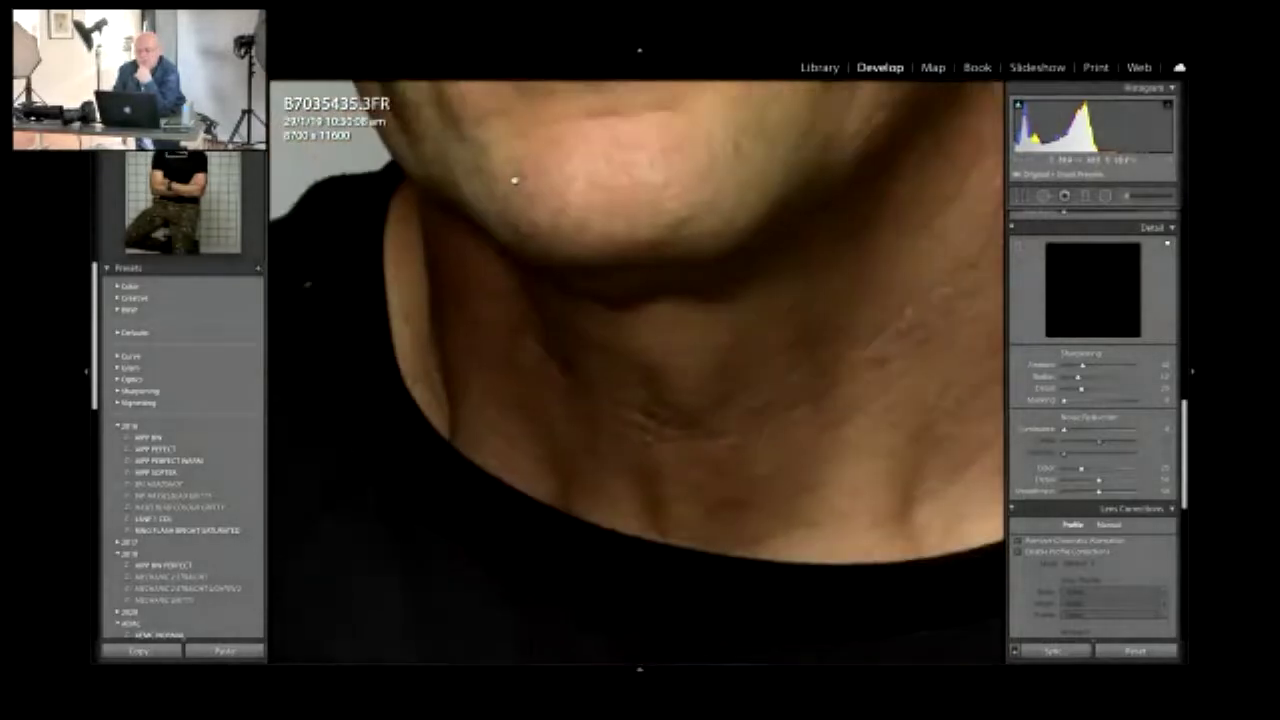
{"action": "left_click", "coordinate": [513, 180]}
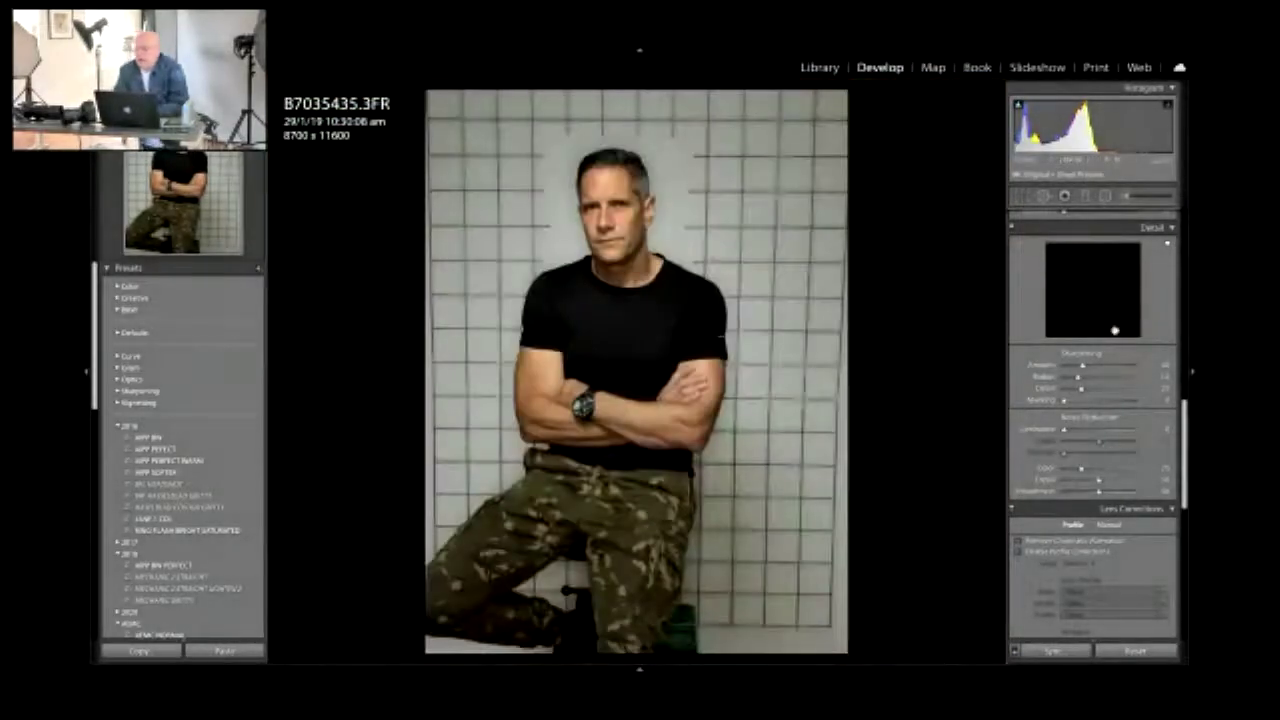
Strongly raise the portrait's Clarity and Shadows, lower Highlights, brighten Exposure and shift Tint slightly toward magenta.
{"action": "scroll", "coordinate": [1130, 474], "scroll_direction": "up", "scroll_amount": 10}
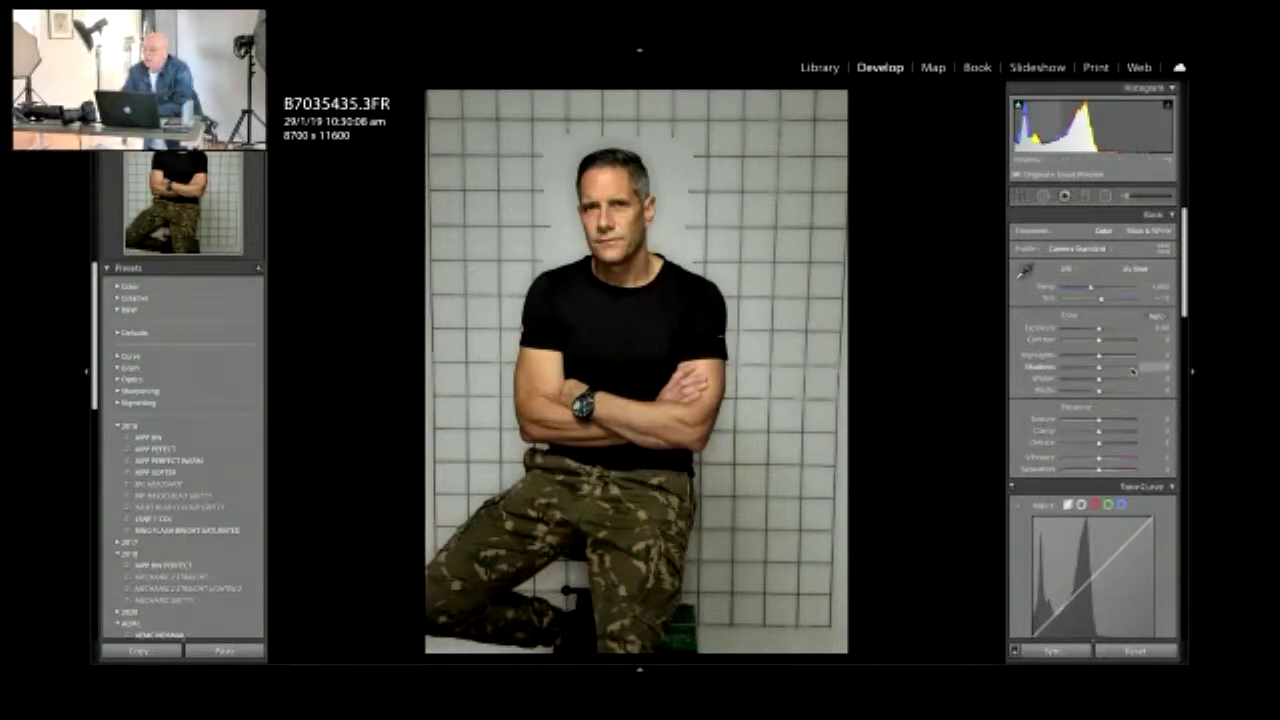
{"action": "left_click", "coordinate": [1133, 428]}
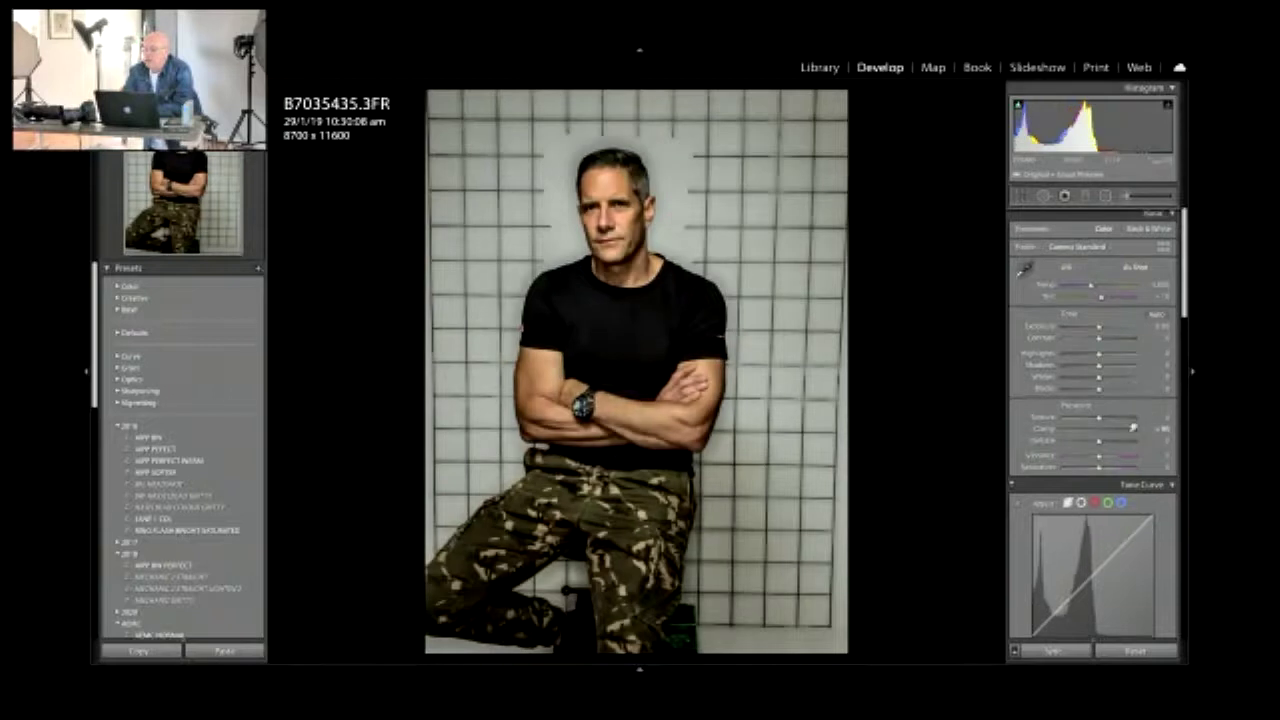
{"action": "left_click", "coordinate": [1134, 368]}
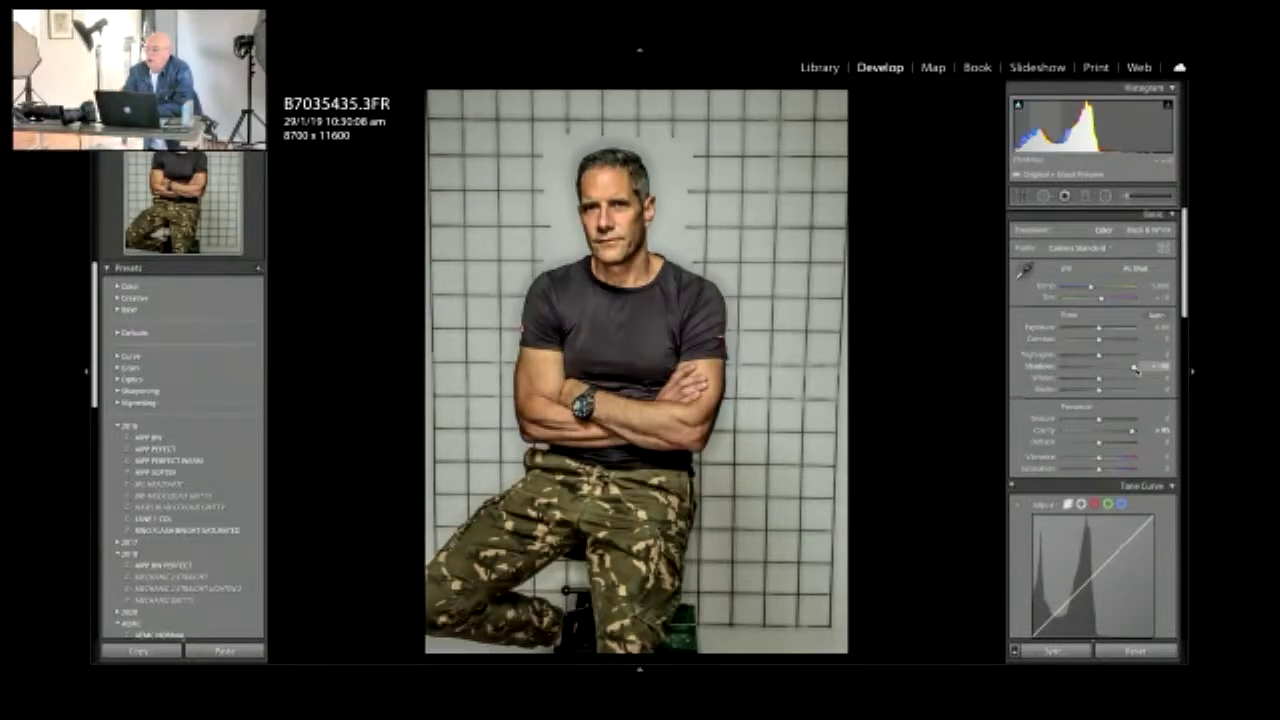
{"action": "left_click", "coordinate": [1081, 356]}
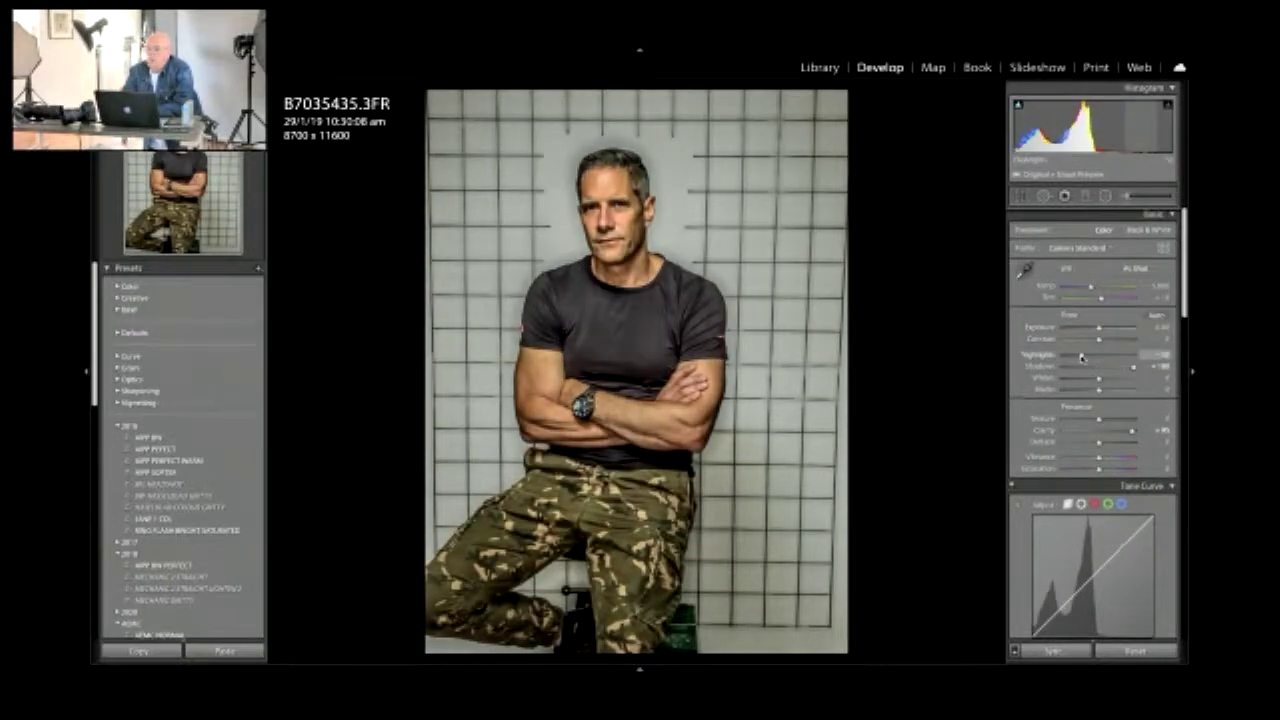
{"action": "left_click_drag", "start_coordinate": [1081, 357], "coordinate": [1105, 299]}
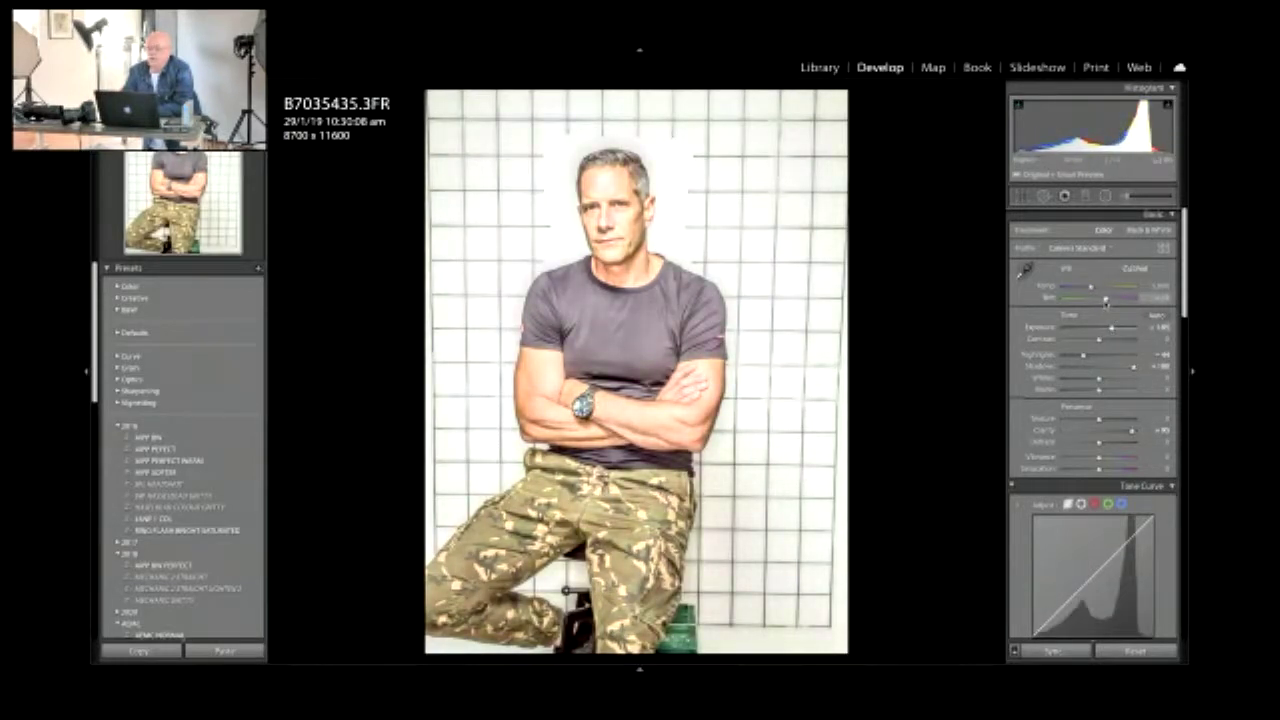
Cool the seated portrait's Temp slightly, set Texture to −24, and check the T-shirt fabric up close.
{"action": "left_click_drag", "start_coordinate": [1088, 288], "coordinate": [1085, 287]}
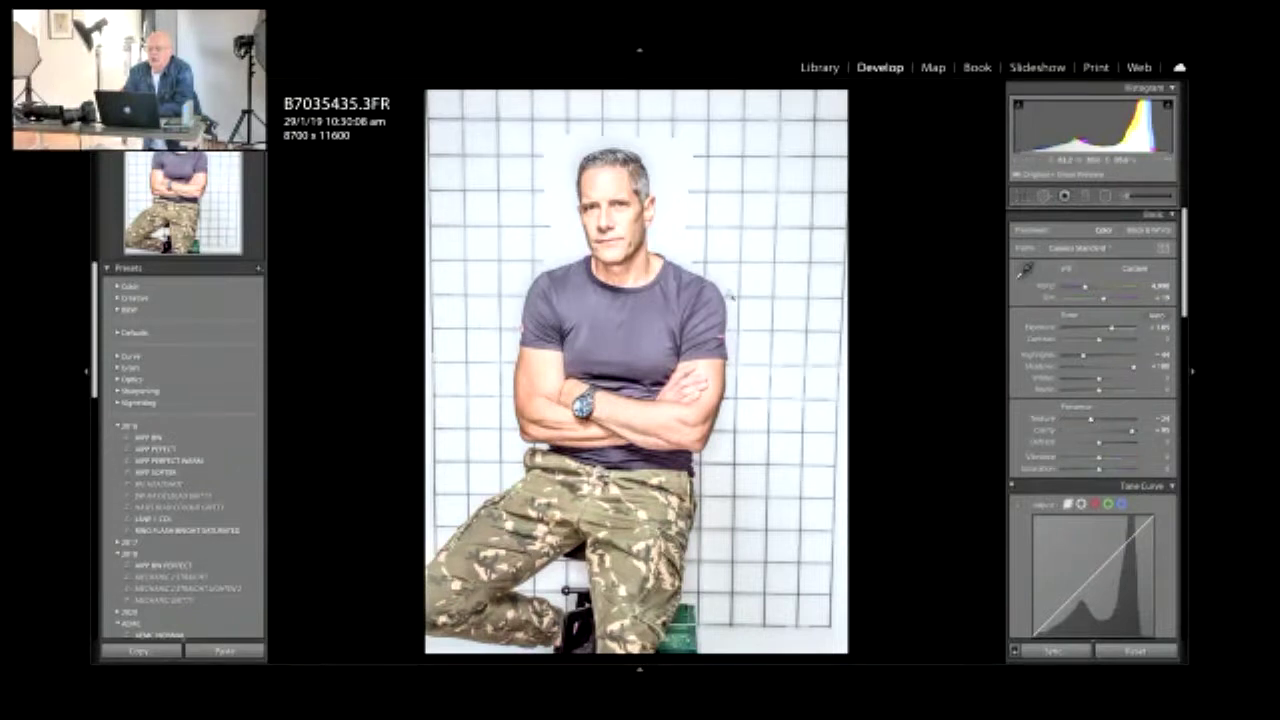
{"action": "left_click", "coordinate": [592, 386]}
{"action": "left_click_drag", "start_coordinate": [850, 410], "coordinate": [218, 450]}
{"action": "left_click_drag", "start_coordinate": [560, 286], "coordinate": [889, 661]}
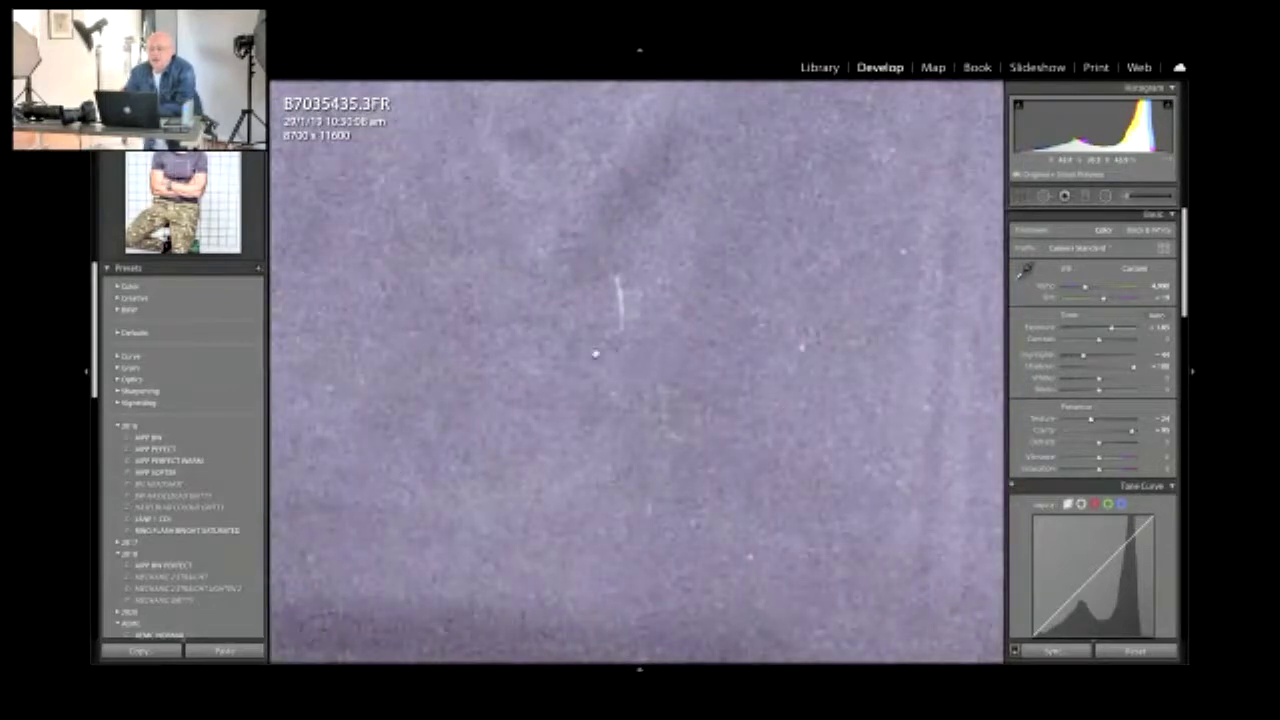
{"action": "left_click", "coordinate": [808, 307]}
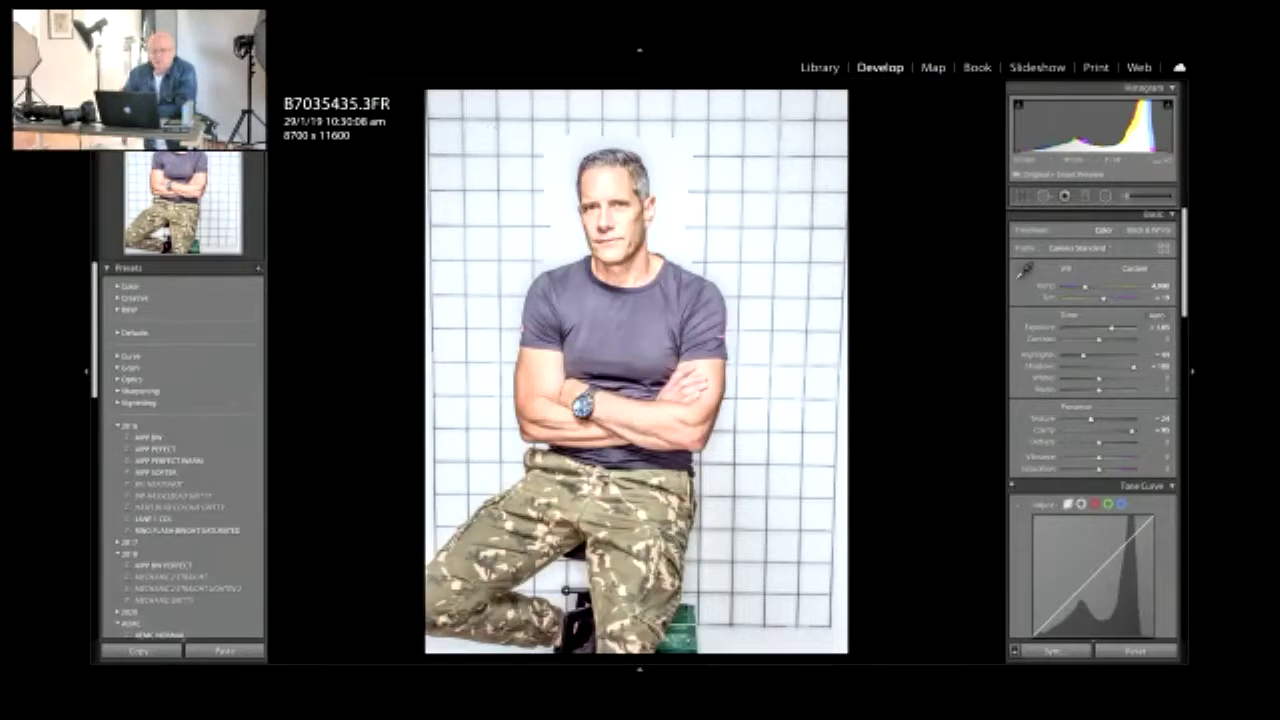
{"action": "scroll", "coordinate": [183, 400], "scroll_direction": "down", "scroll_amount": 5}
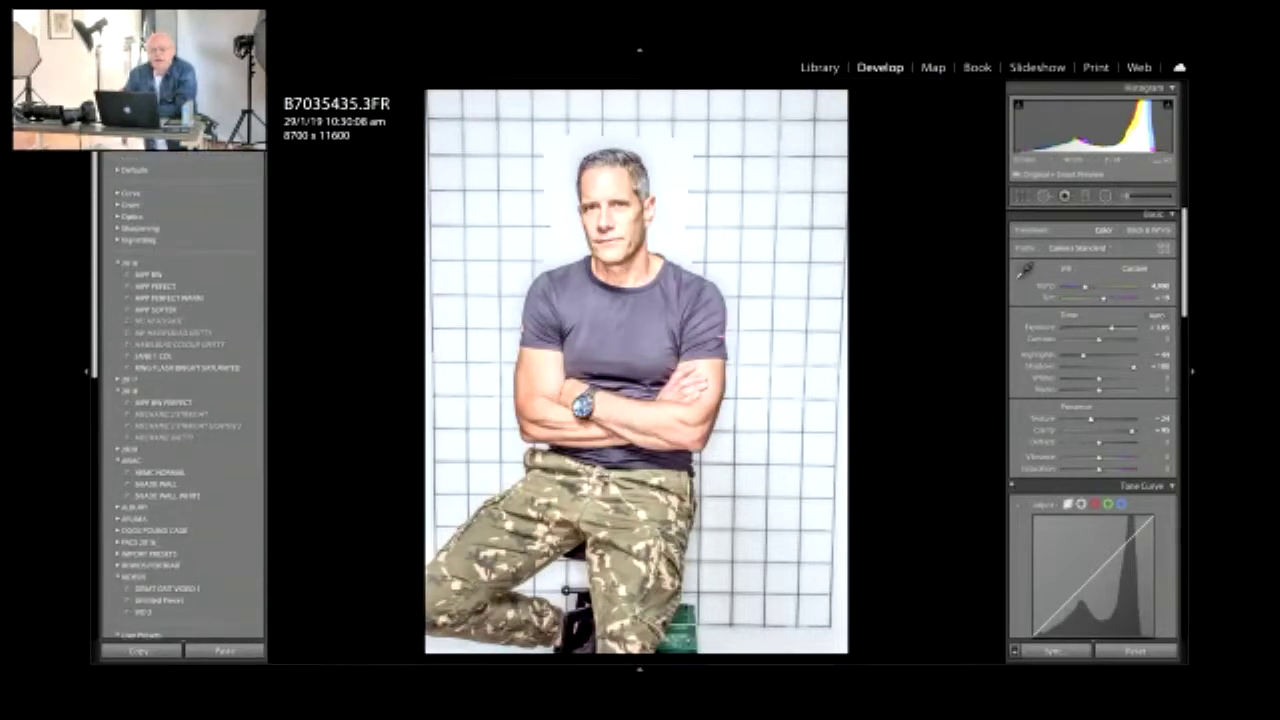
{"action": "scroll", "coordinate": [183, 400], "scroll_direction": "up", "scroll_amount": 5}
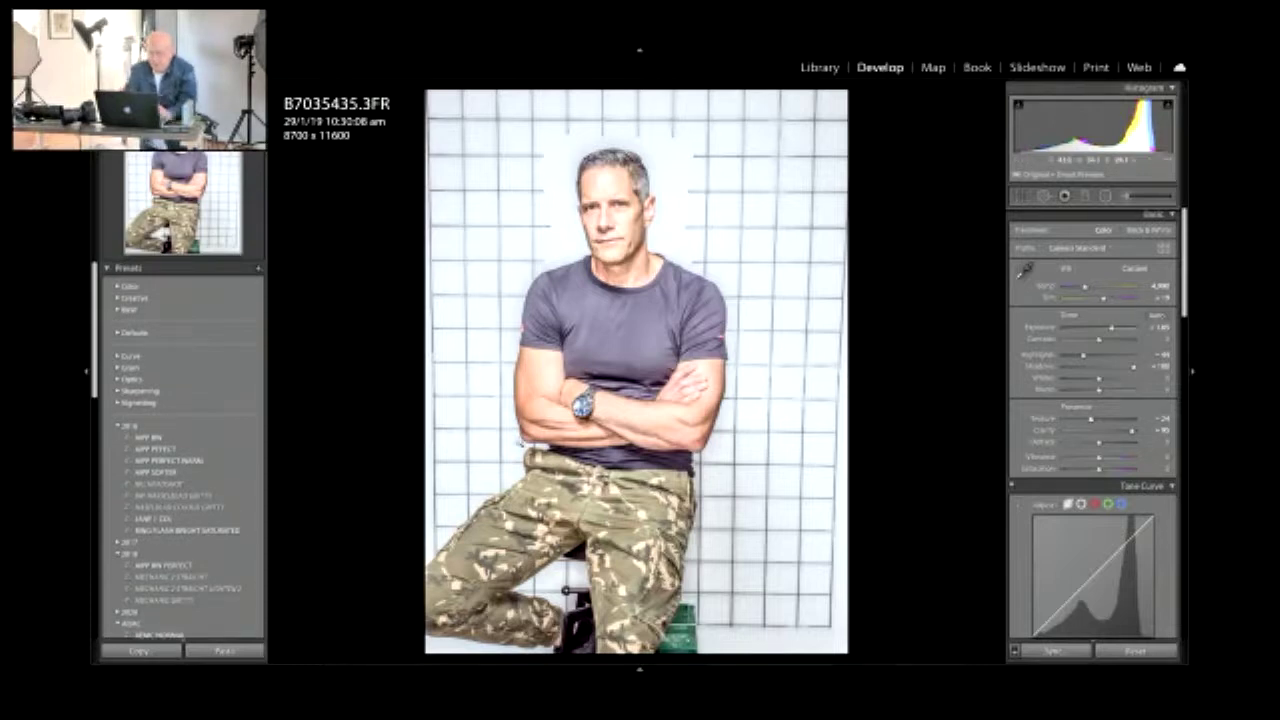
Find the half-length, arms-crossed portrait B7035454.3FR in the grid and open it in the Develop module.
{"action": "key", "text": "g"}
{"action": "scroll", "coordinate": [639, 367], "scroll_direction": "down", "scroll_amount": 1}
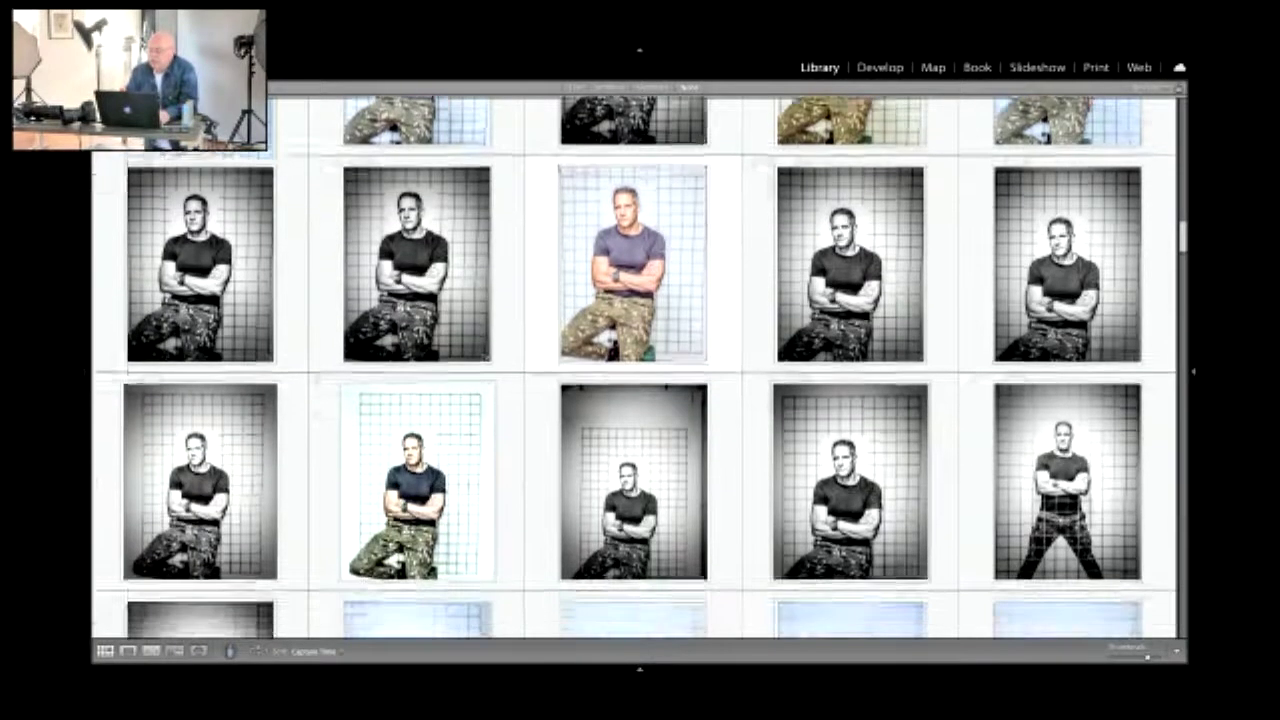
{"action": "scroll", "coordinate": [634, 368], "scroll_direction": "down", "scroll_amount": 10}
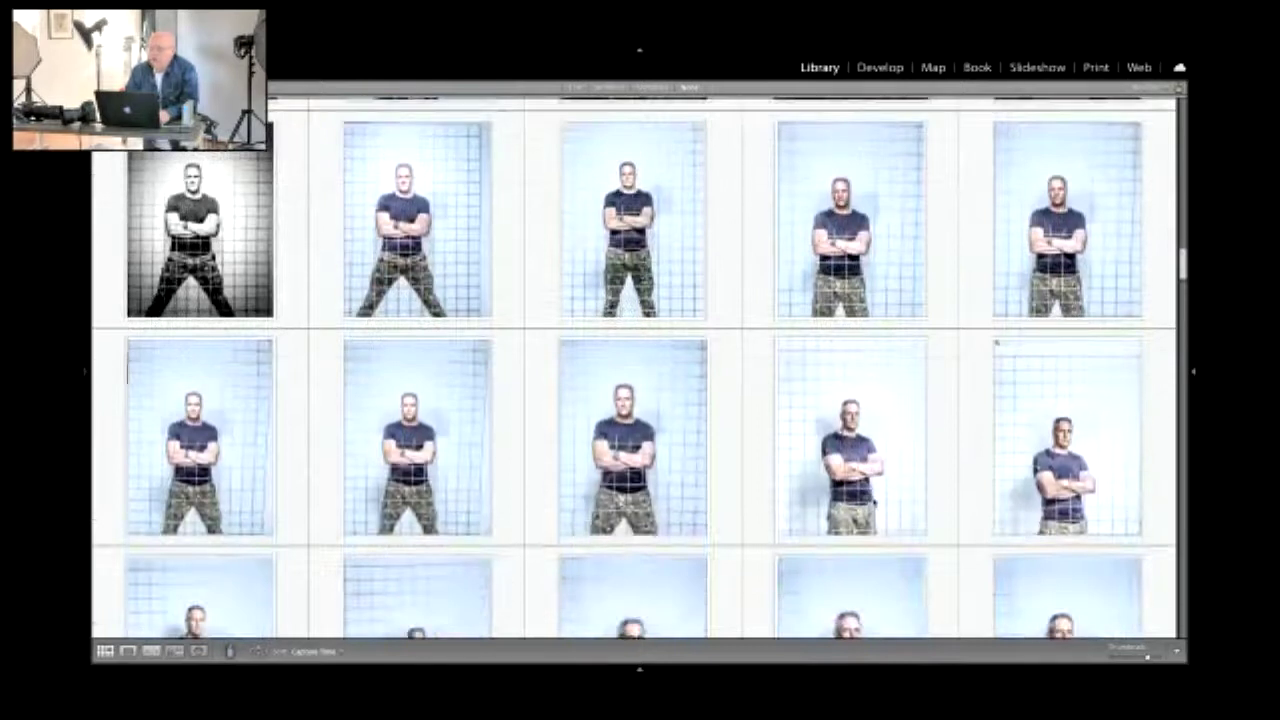
{"action": "scroll", "coordinate": [634, 368], "scroll_direction": "down", "scroll_amount": 4}
{"action": "scroll", "coordinate": [734, 441], "scroll_direction": "down", "scroll_amount": 2}
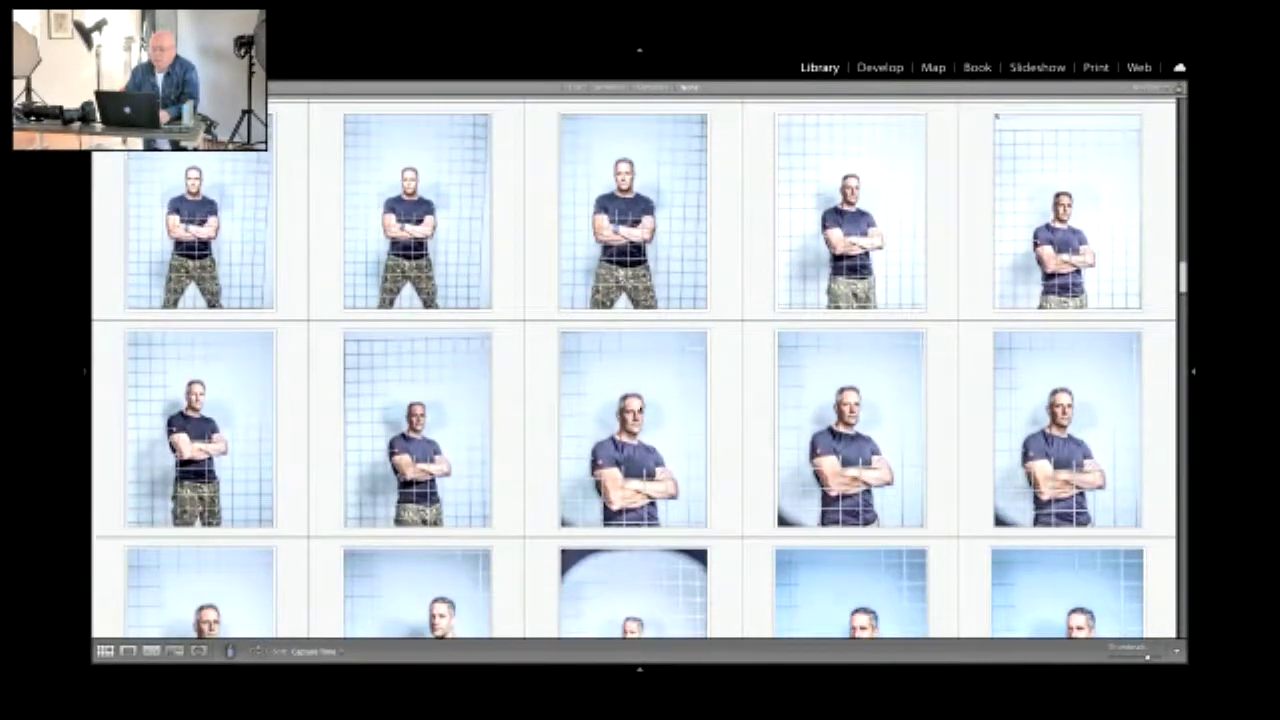
{"action": "double_click", "coordinate": [637, 437]}
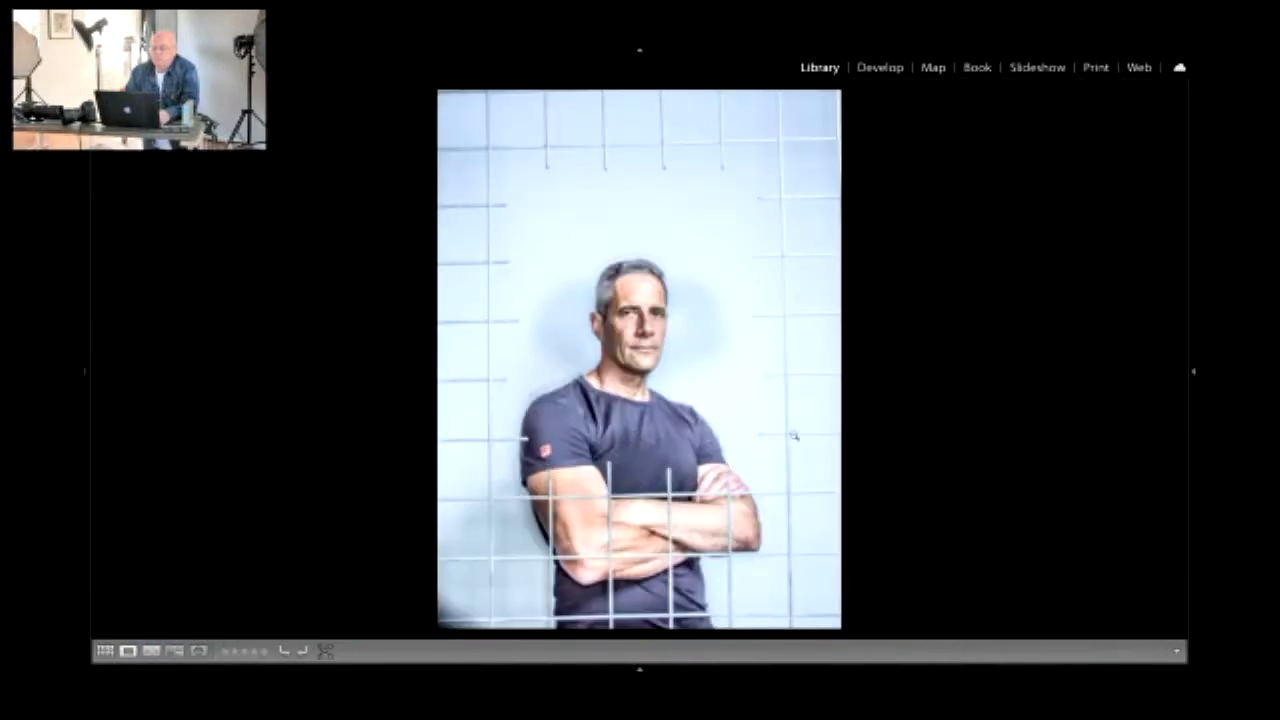
{"action": "left_click", "coordinate": [879, 67]}
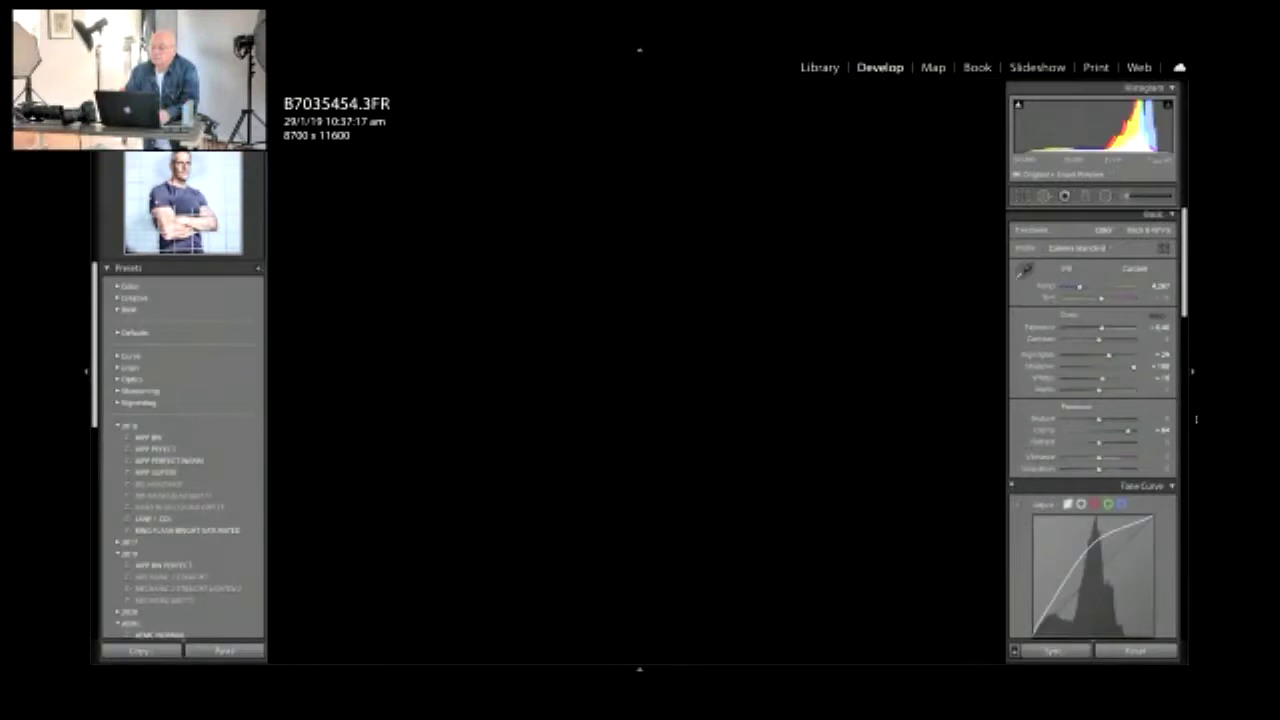
Reset the Adjustment Brush effect, slightly raise its Exposure, Highlights and Shadows, and brush over the man's face.
{"action": "scroll", "coordinate": [1140, 515], "scroll_direction": "down", "scroll_amount": 3}
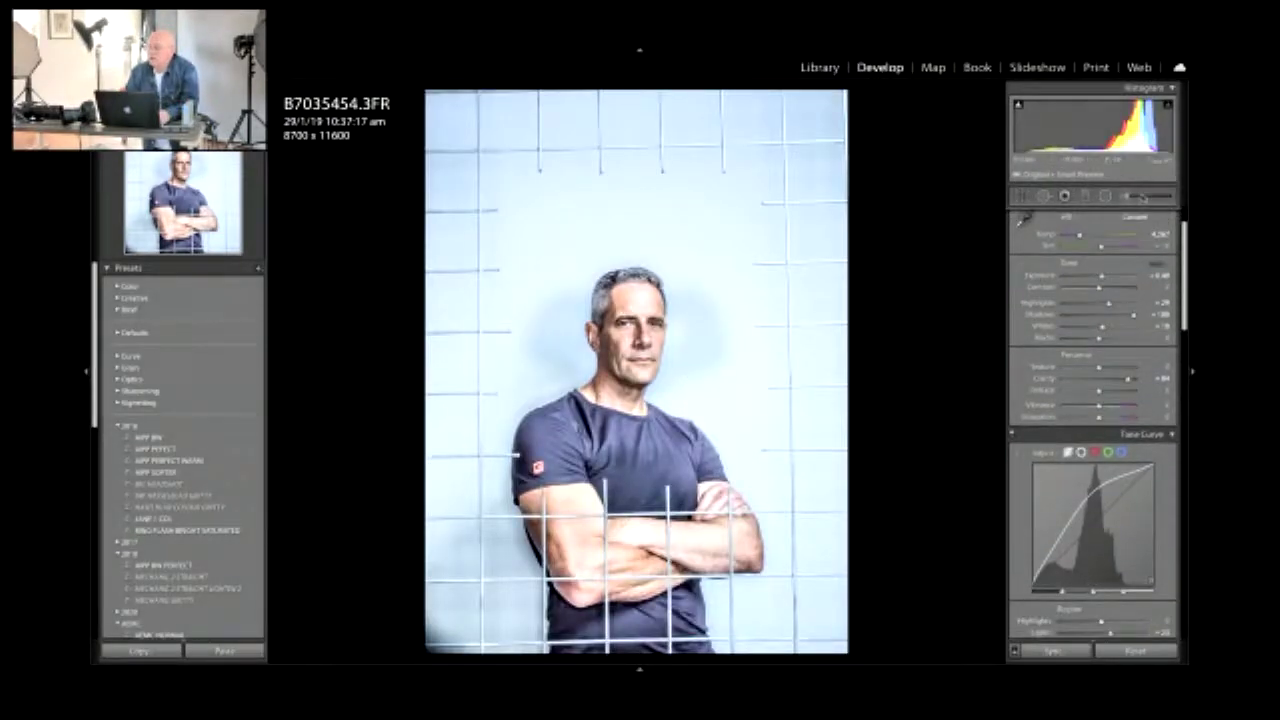
{"action": "left_click", "coordinate": [1130, 197]}
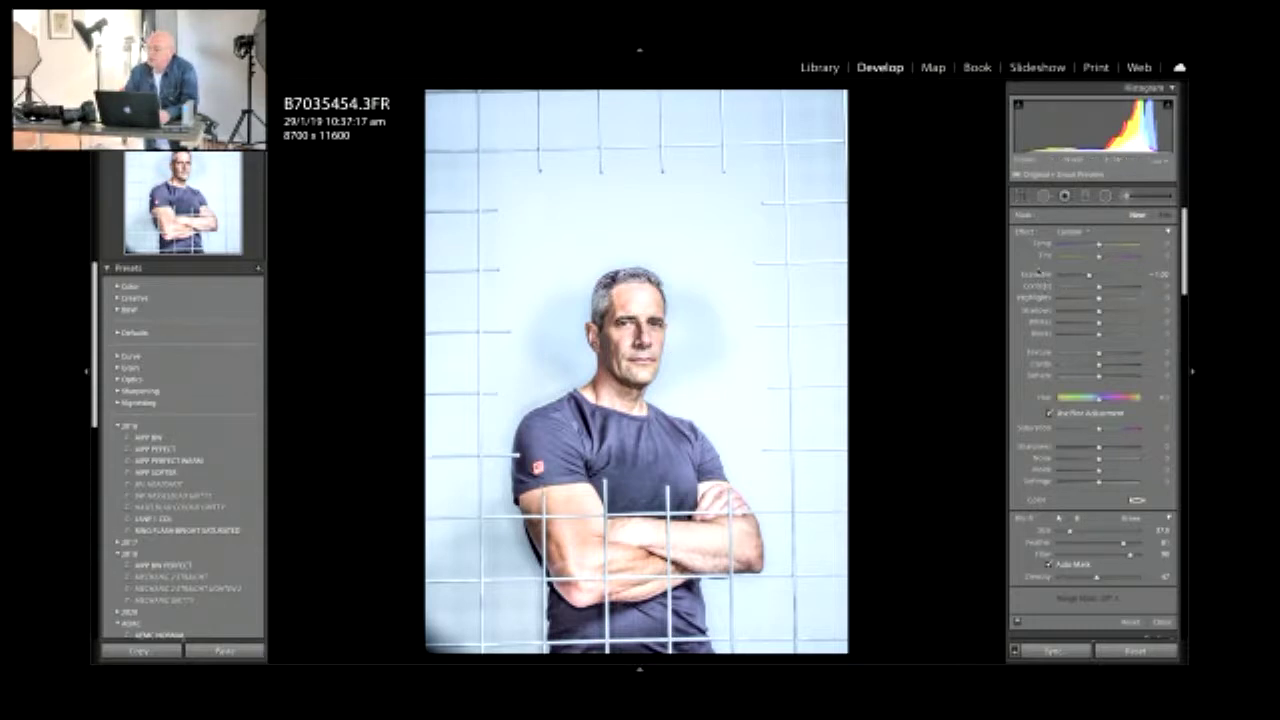
{"action": "double_click", "coordinate": [1026, 233]}
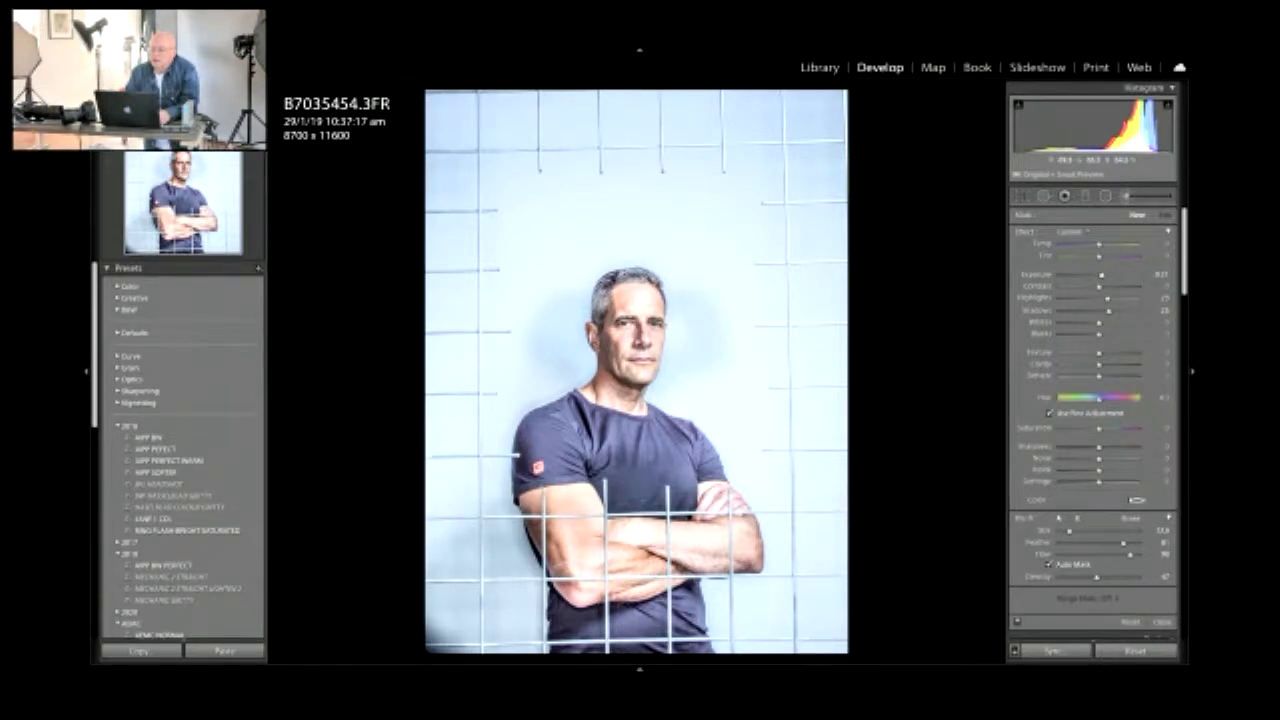
{"action": "left_click", "coordinate": [632, 335]}
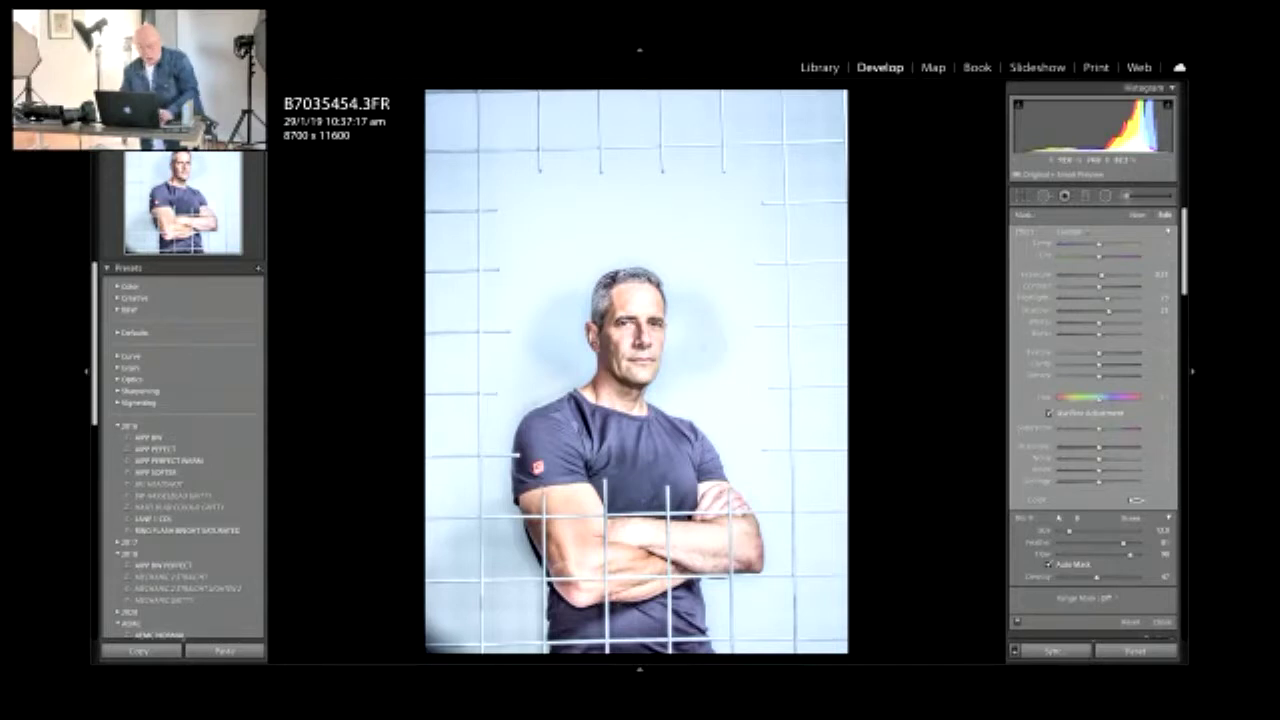
Try to send the half-length portrait to Adobe Photoshop 2020 for editing.
{"action": "right_click", "coordinate": [703, 322]}
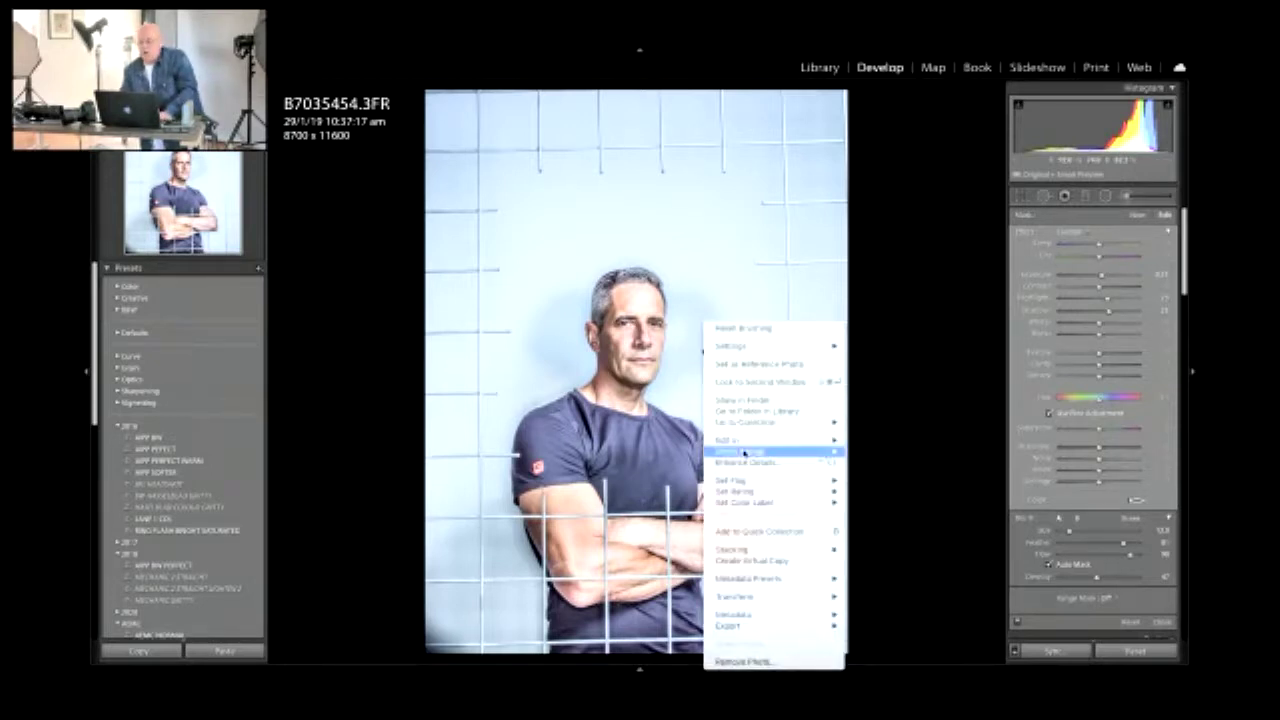
{"action": "mouse_move", "coordinate": [752, 443]}
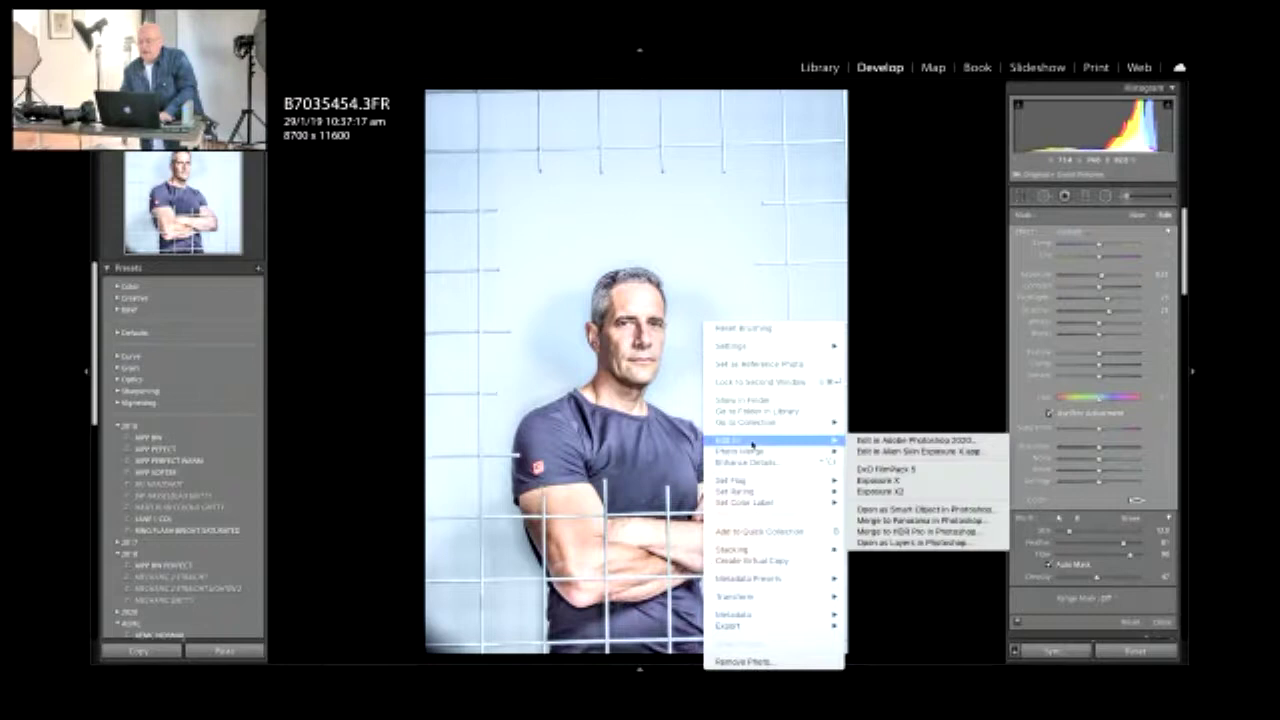
{"action": "left_click", "coordinate": [887, 440]}
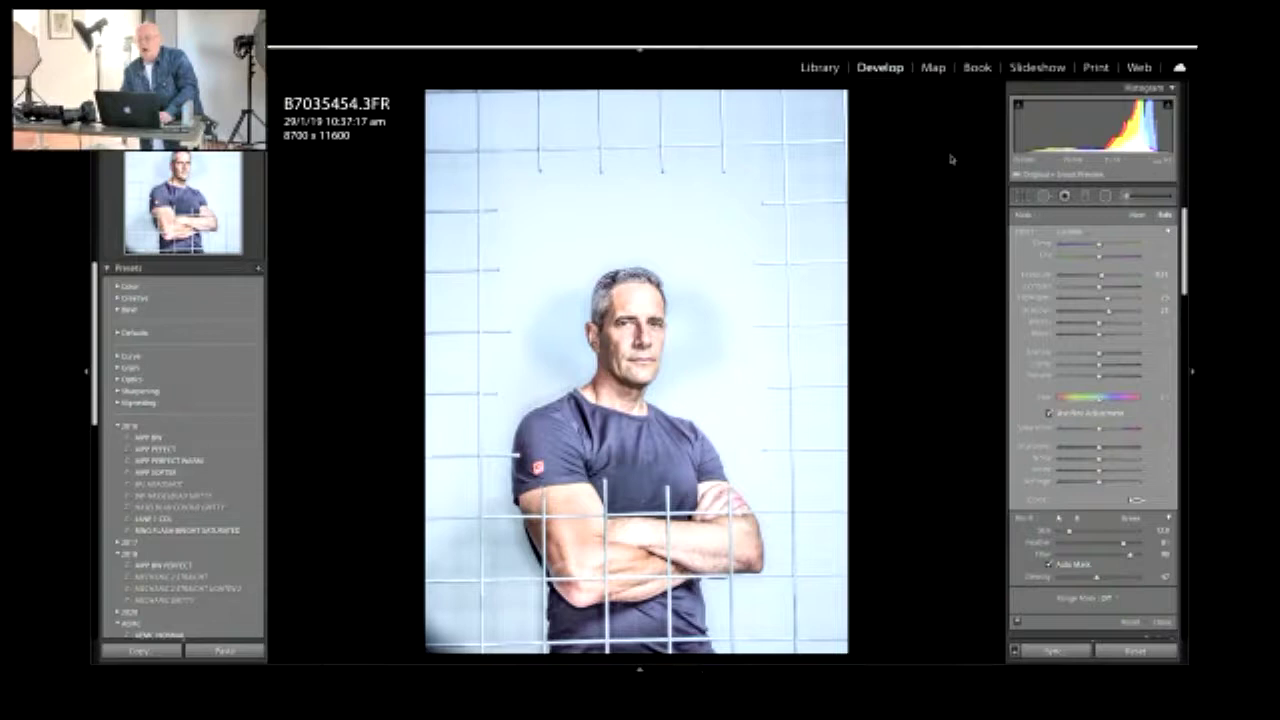
Find the blue-toned portrait with the body turned sideways in the Library grid, open it and examine the face up close.
{"action": "left_click", "coordinate": [818, 68]}
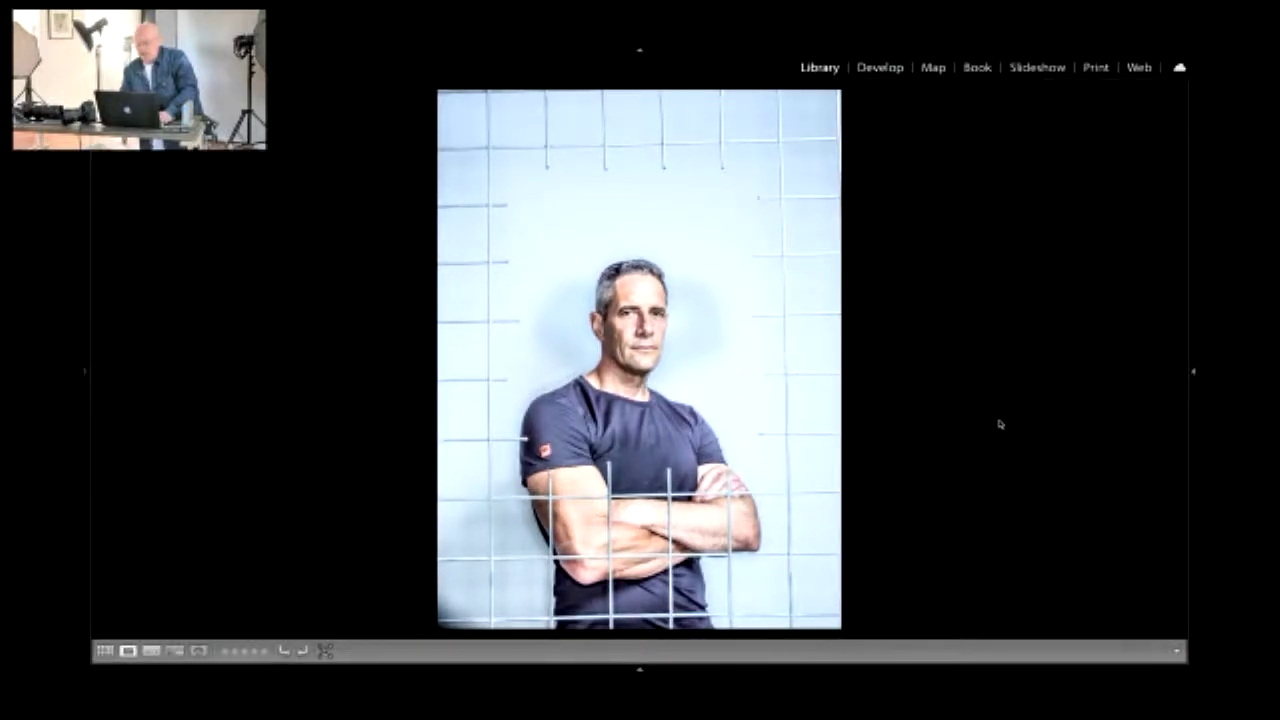
{"action": "key", "text": "g"}
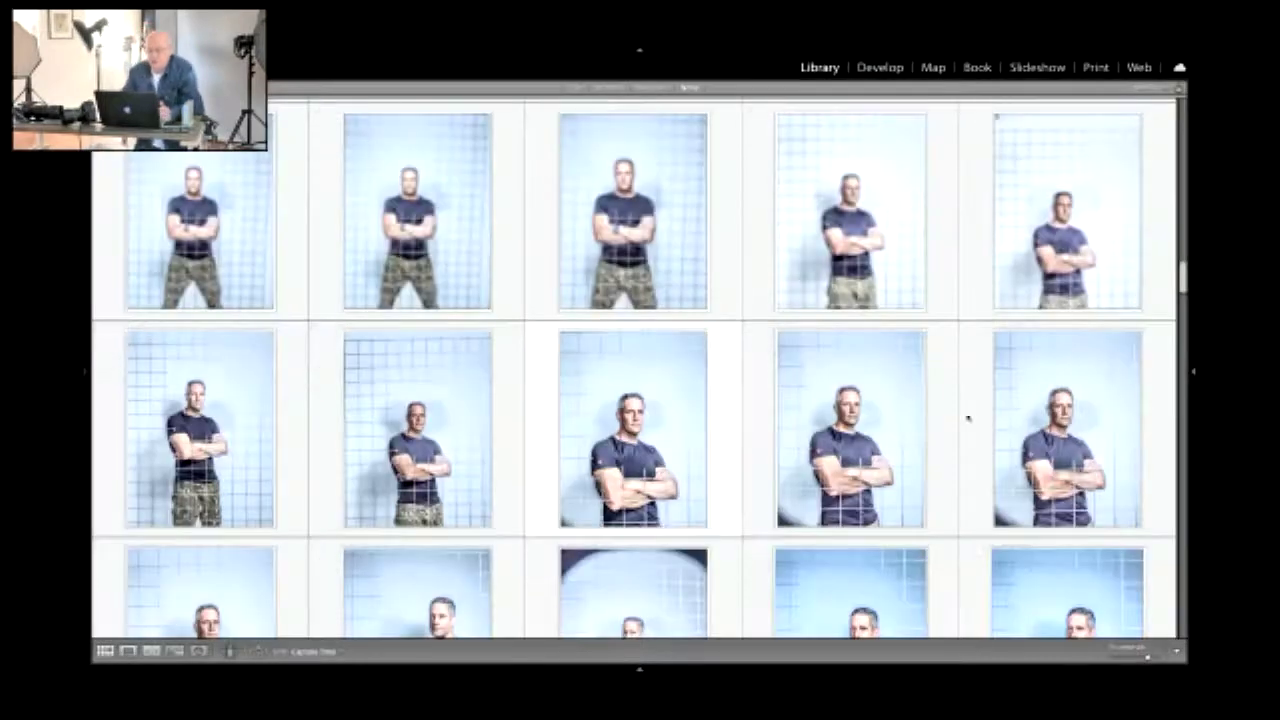
{"action": "scroll", "coordinate": [894, 431], "scroll_direction": "down", "scroll_amount": 2}
{"action": "scroll", "coordinate": [896, 431], "scroll_direction": "down", "scroll_amount": 2}
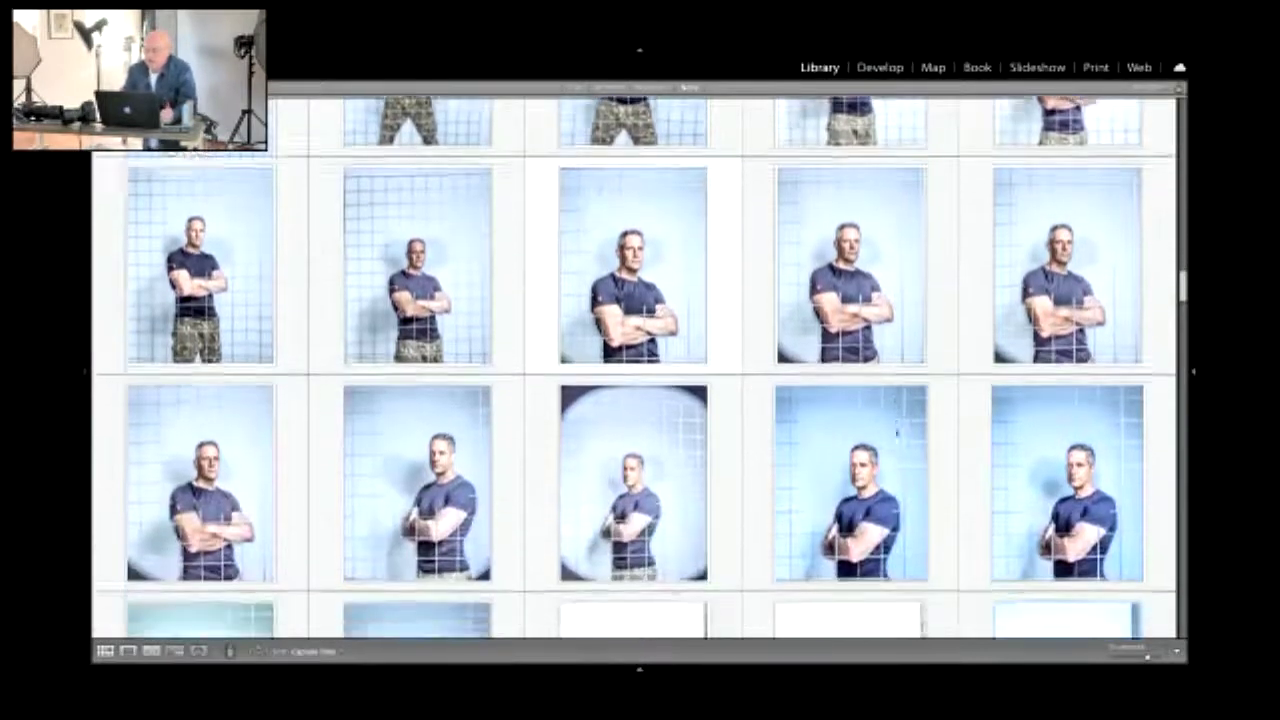
{"action": "double_click", "coordinate": [854, 380]}
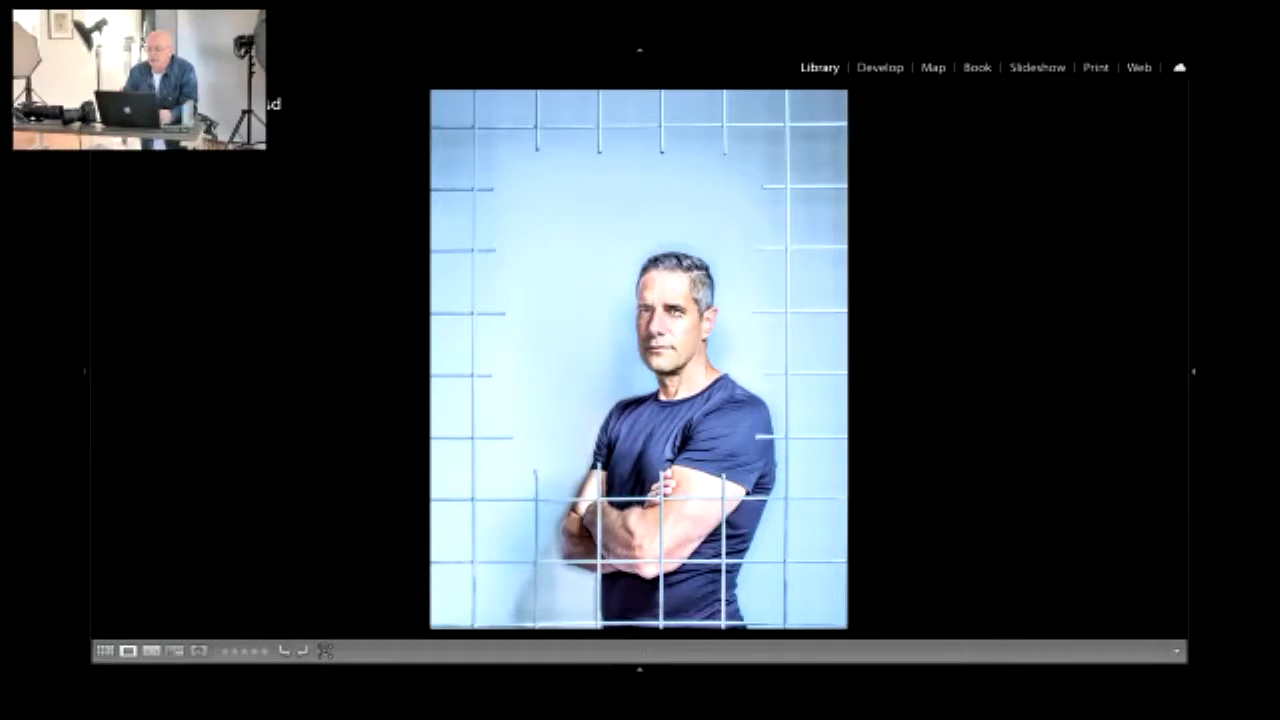
{"action": "left_click", "coordinate": [690, 316]}
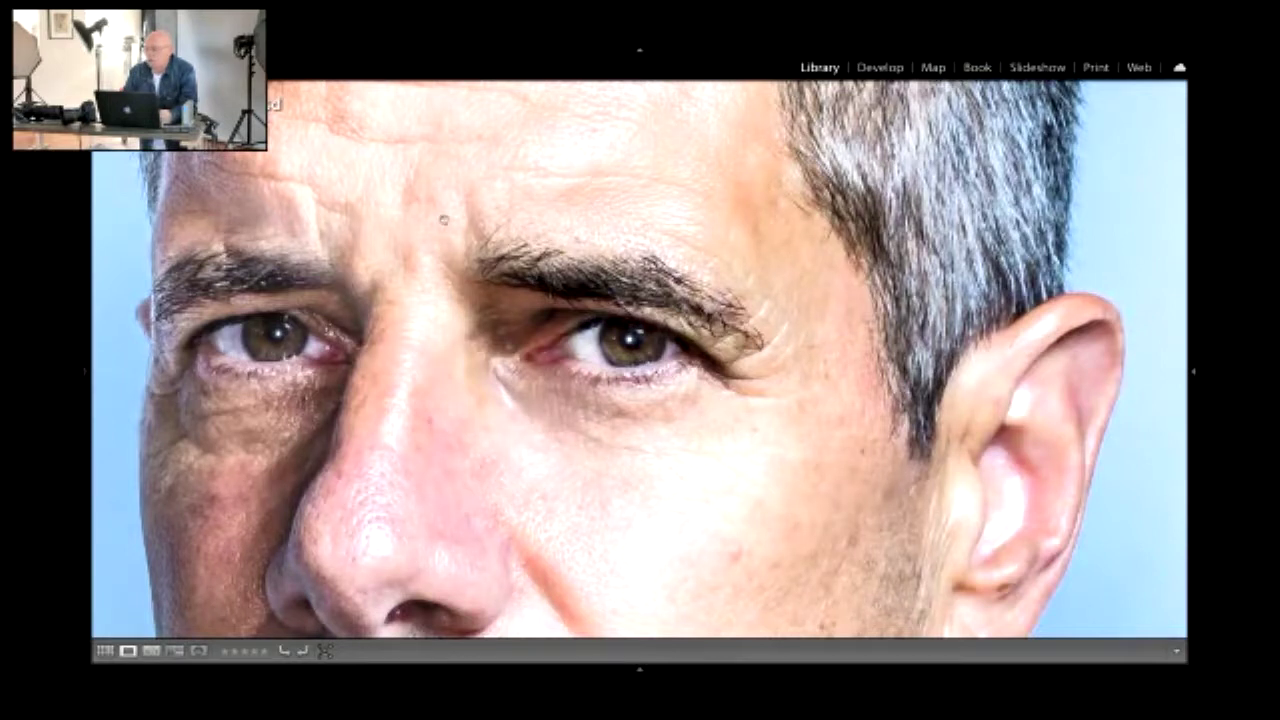
{"action": "left_click", "coordinate": [406, 202]}
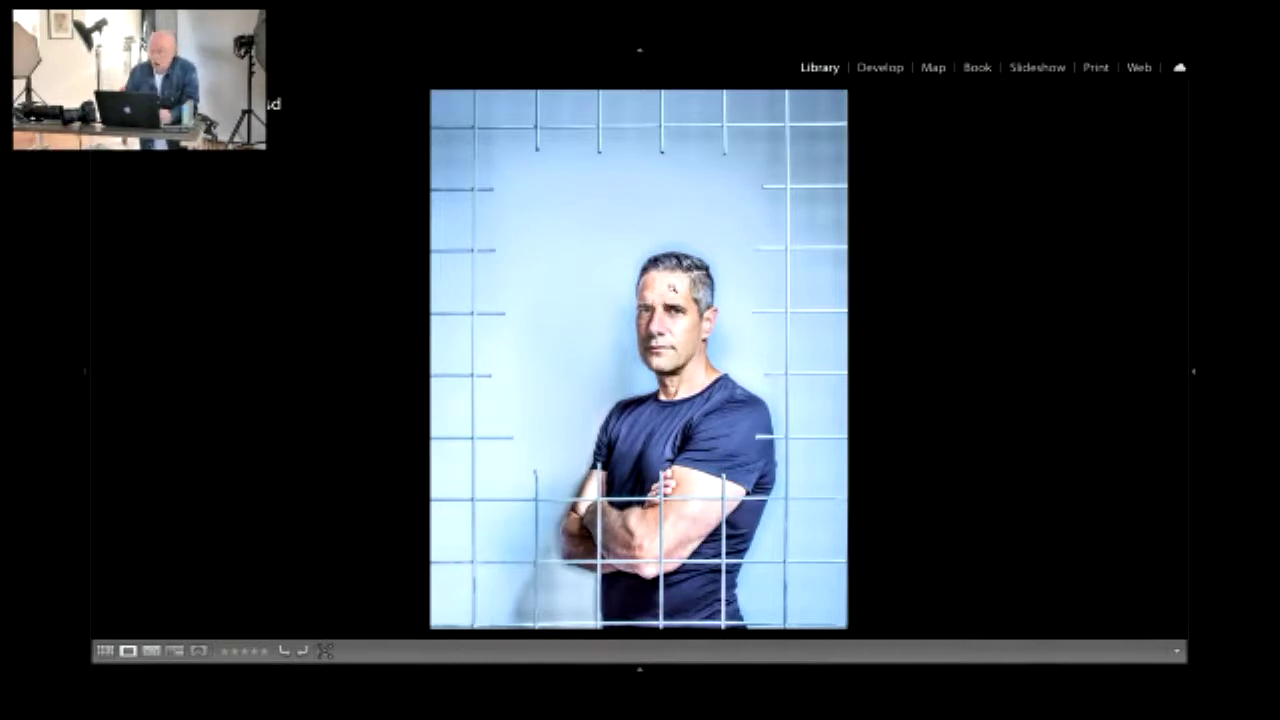
View the blue-toned portrait full screen and compare the version without the head's wall shadow against the one with it.
{"action": "key", "text": "f"}
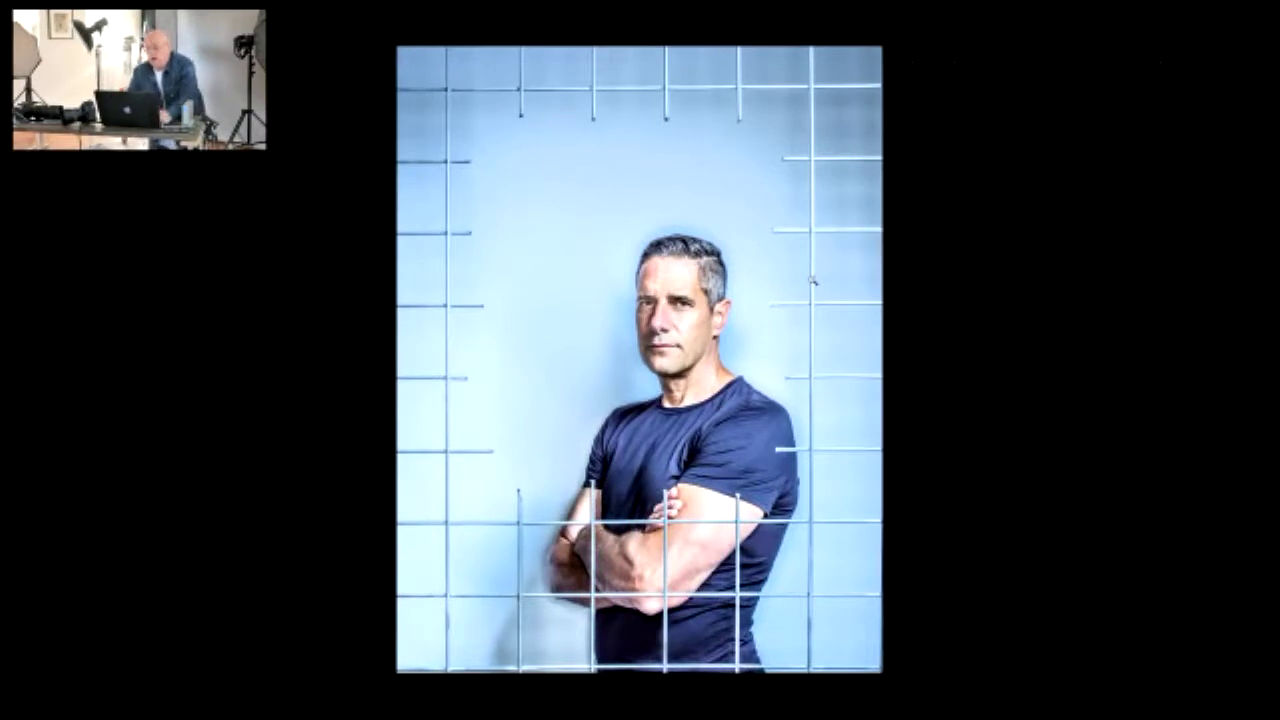
{"action": "key", "text": "Right"}
{"action": "key", "text": "backslash"}
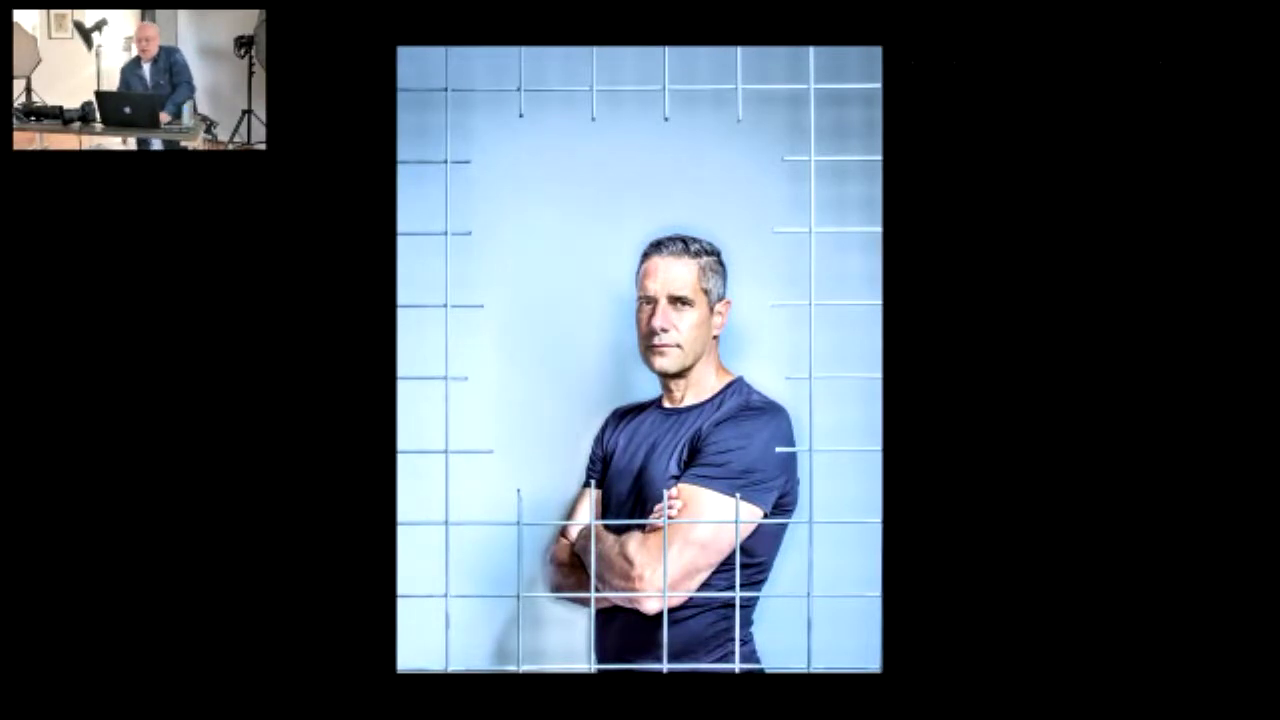
{"action": "key", "text": "backslash"}
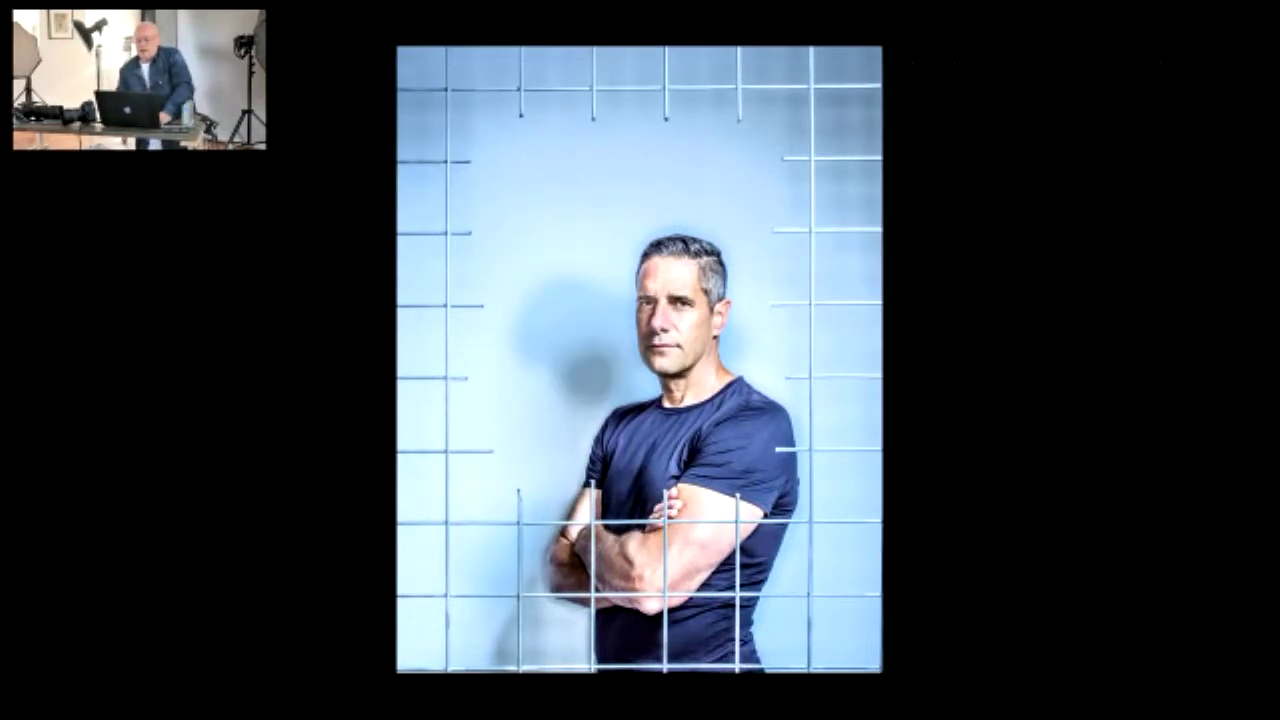
{"action": "key", "text": "backslash"}
{"action": "key", "text": "backslash"}
{"action": "key", "text": "backslash"}
{"action": "key", "text": "backslash"}
Compare the pale teal, blue-toned and sleeve-logo versions of the sideways portrait repeatedly at full screen.
{"action": "key", "text": "Right"}
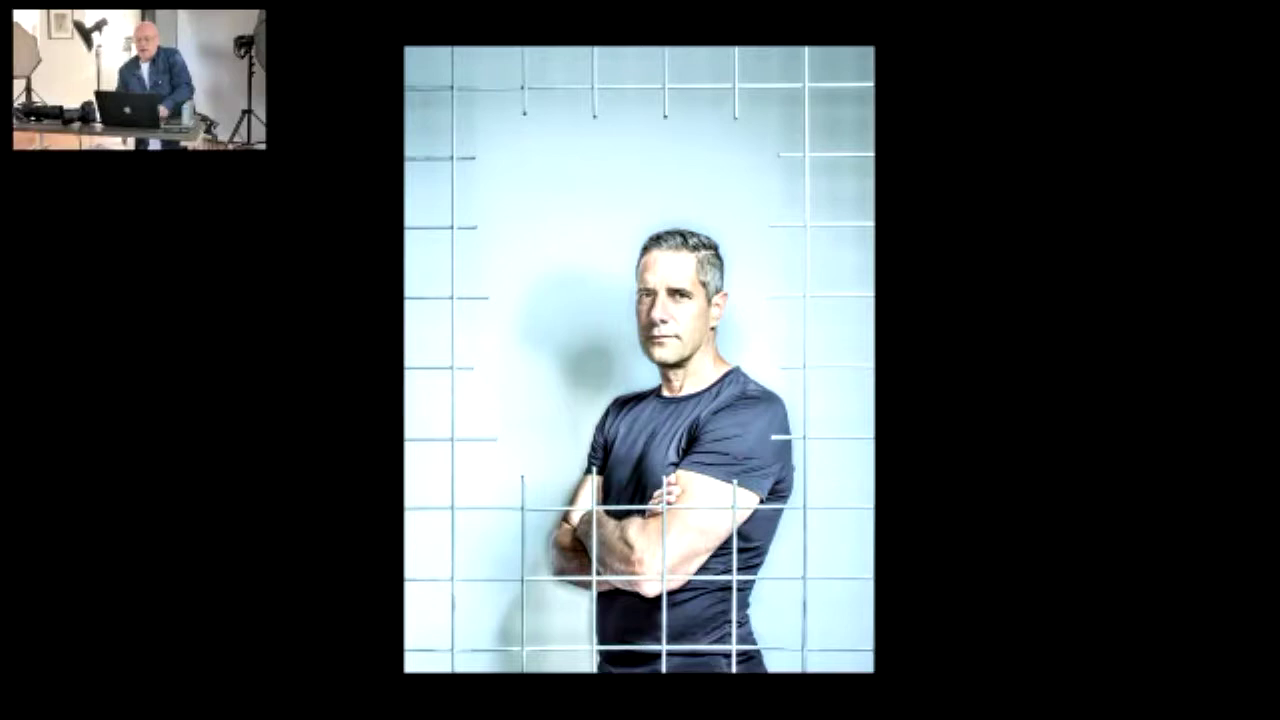
{"action": "key", "text": "backslash"}
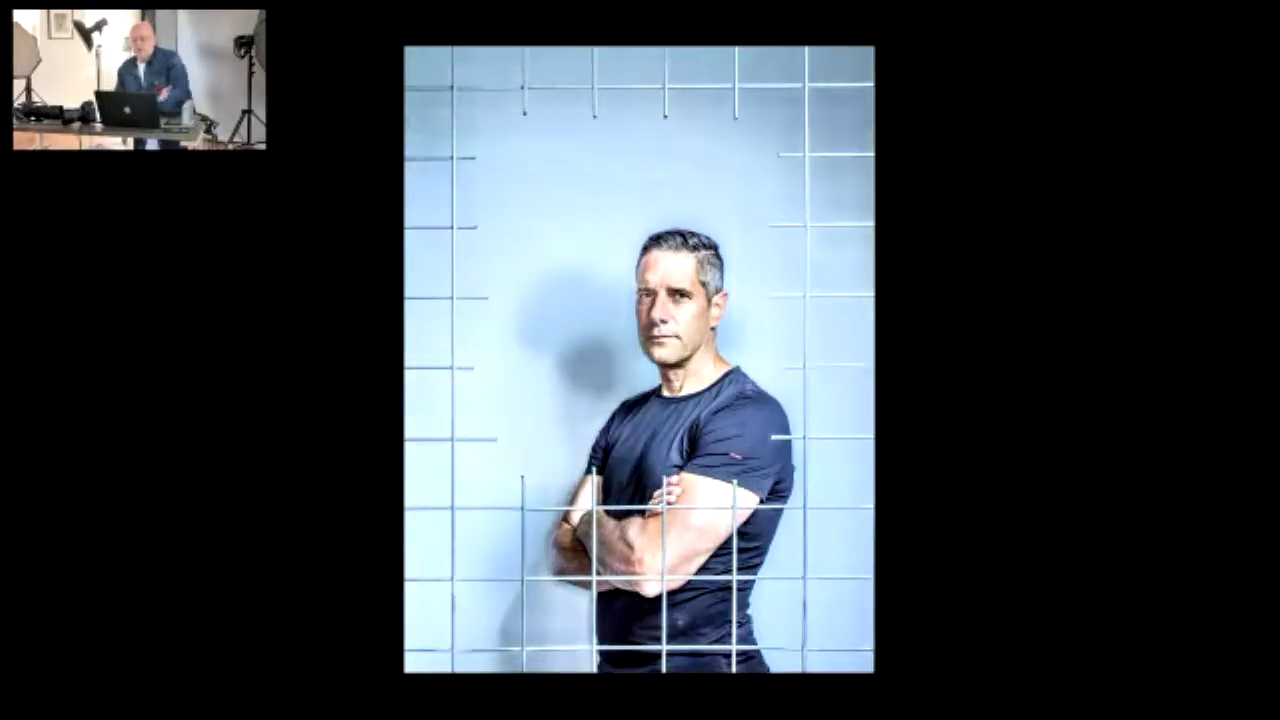
{"action": "key", "text": "backslash"}
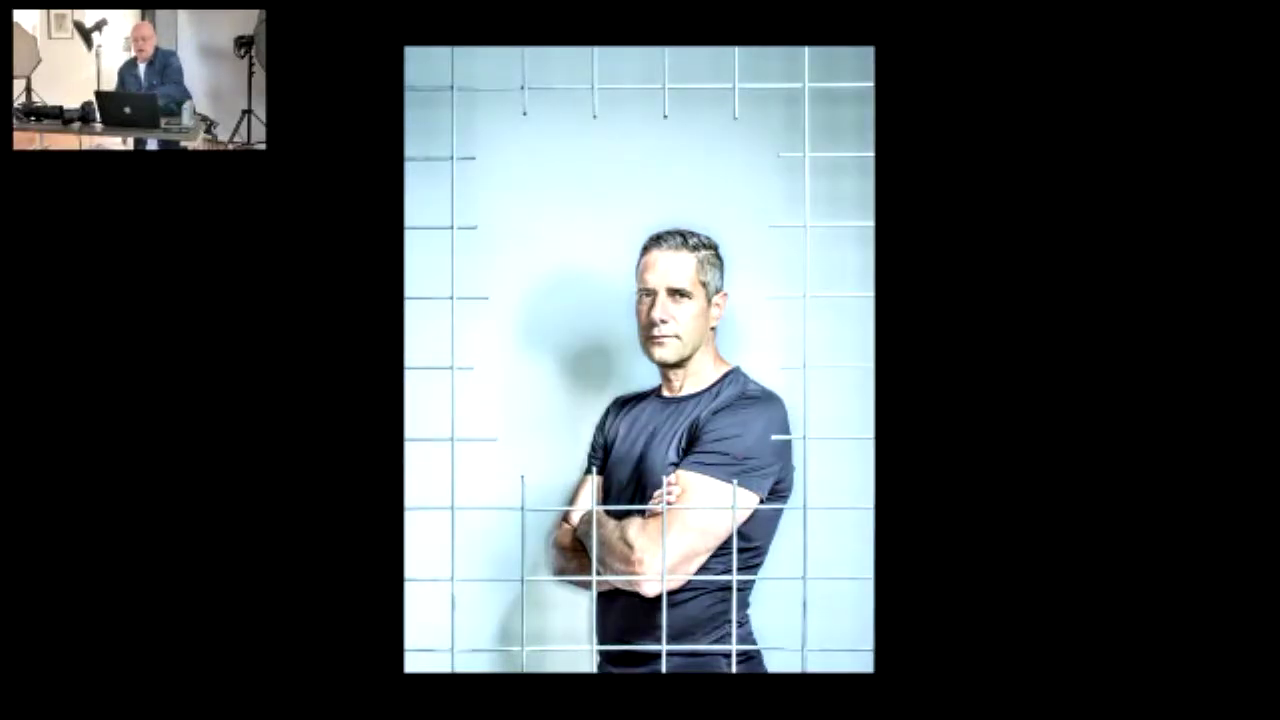
{"action": "key", "text": "backslash"}
{"action": "key", "text": "backslash"}
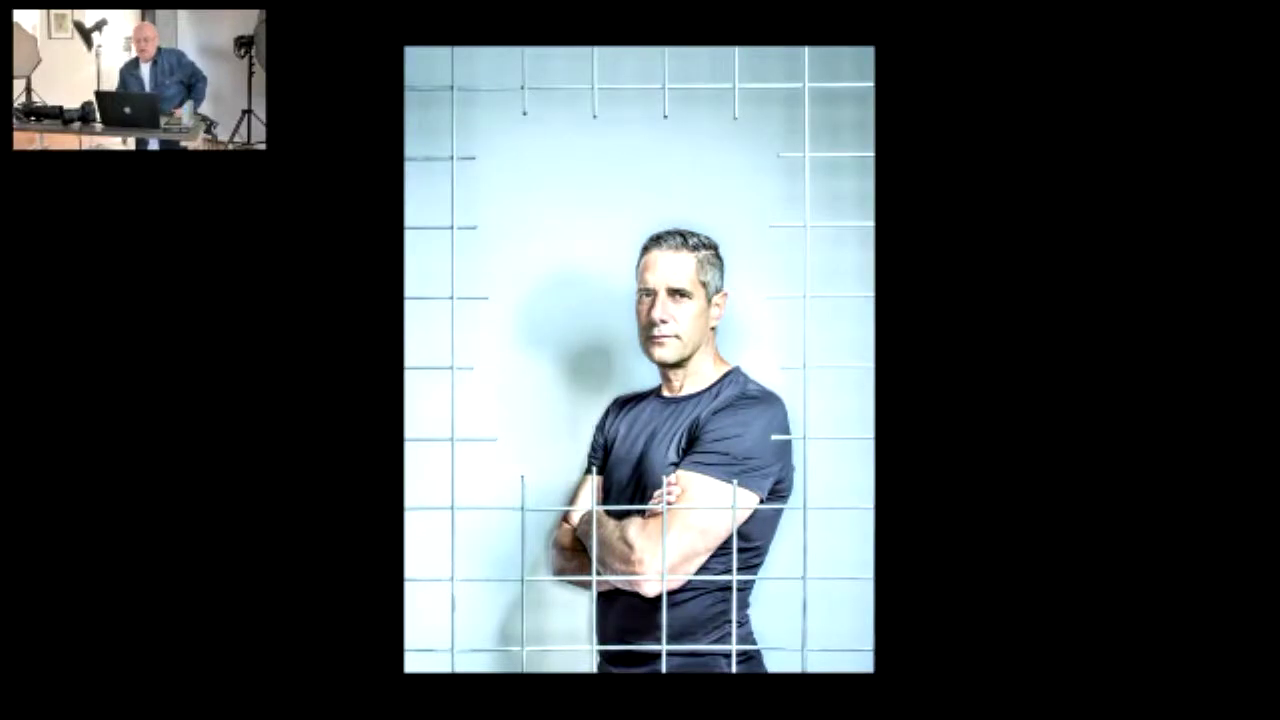
{"action": "key", "text": "backslash"}
{"action": "key", "text": "backslash"}
{"action": "key", "text": "backslash"}
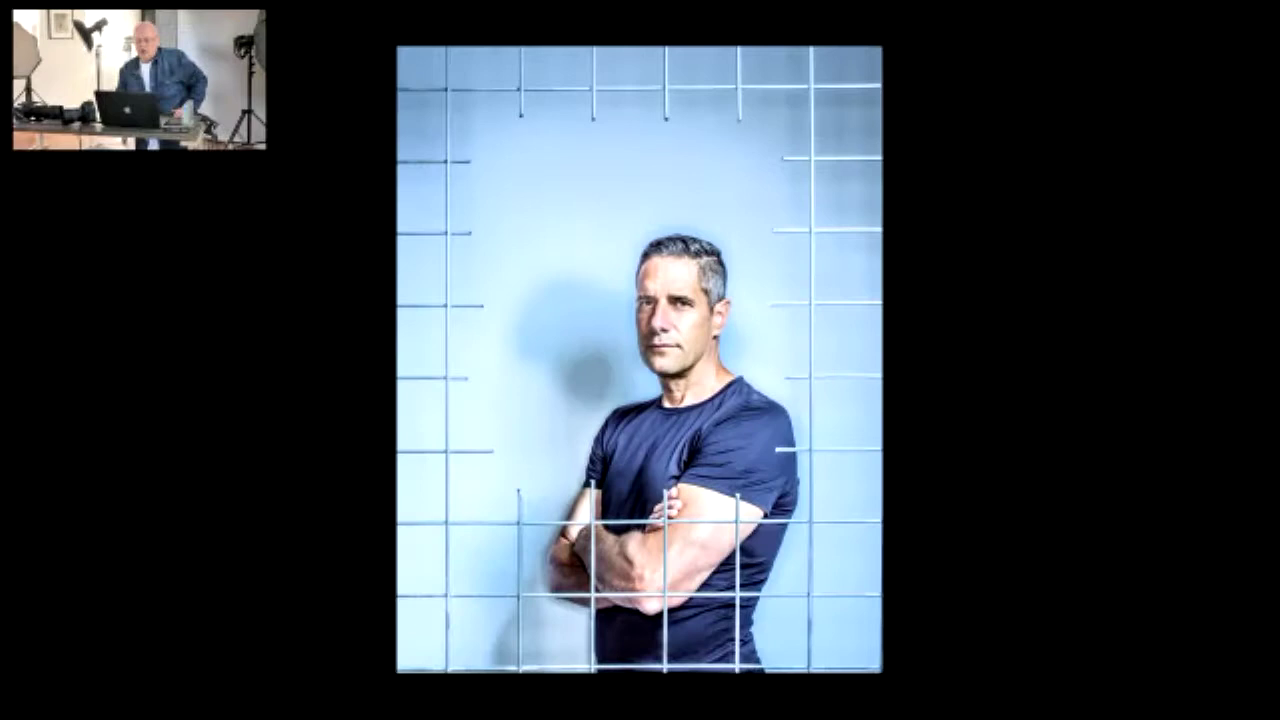
{"action": "key", "text": "backslash"}
{"action": "key", "text": "backslash"}
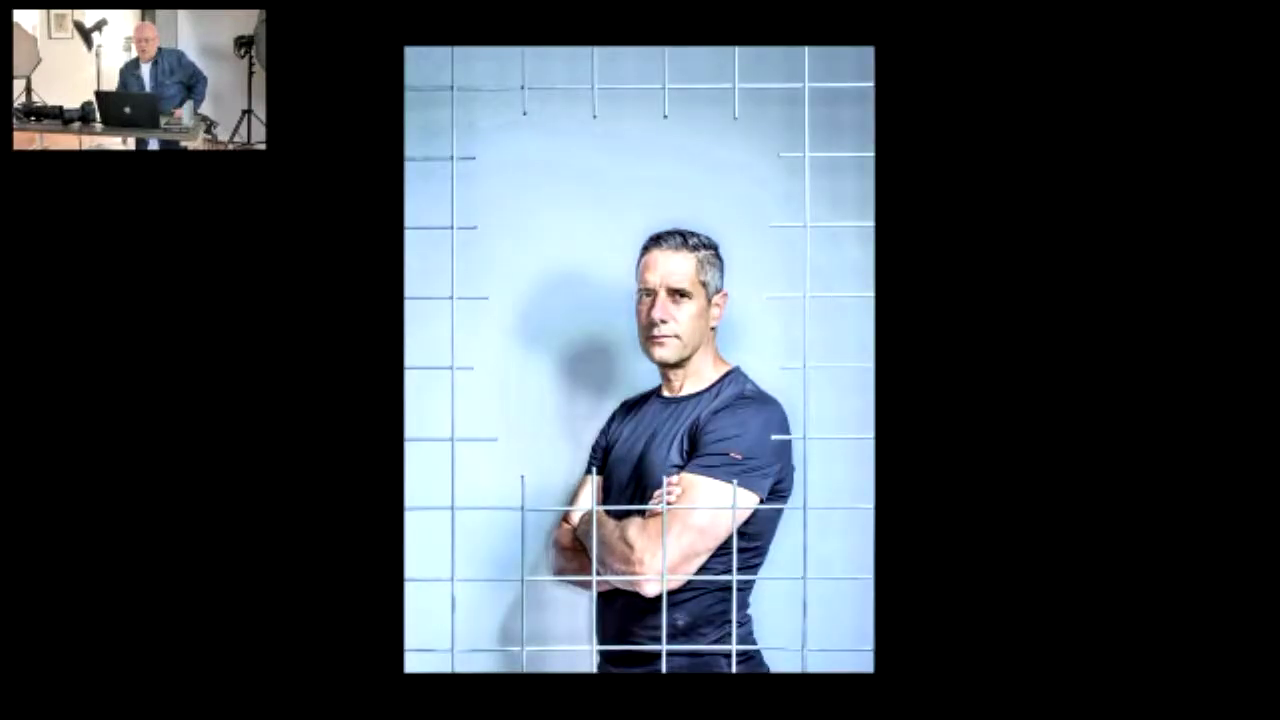
{"action": "key", "text": "backslash"}
{"action": "key", "text": "backslash"}
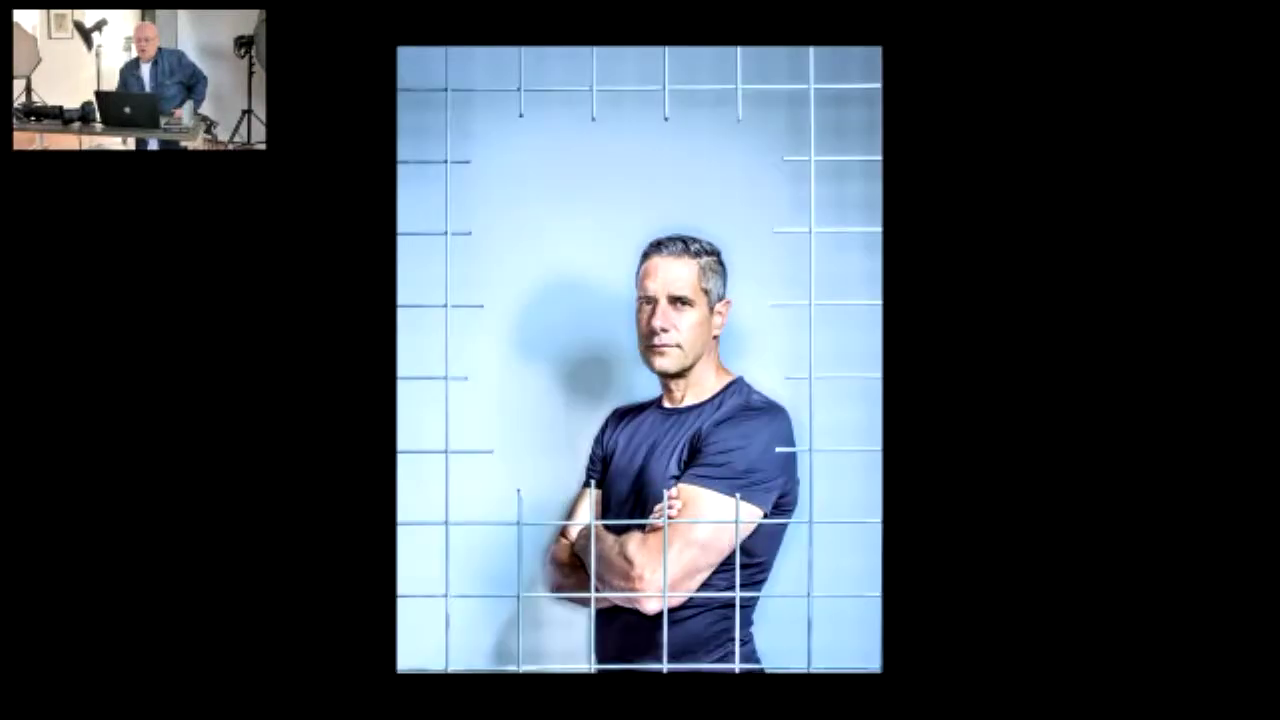
{"action": "key", "text": "backslash"}
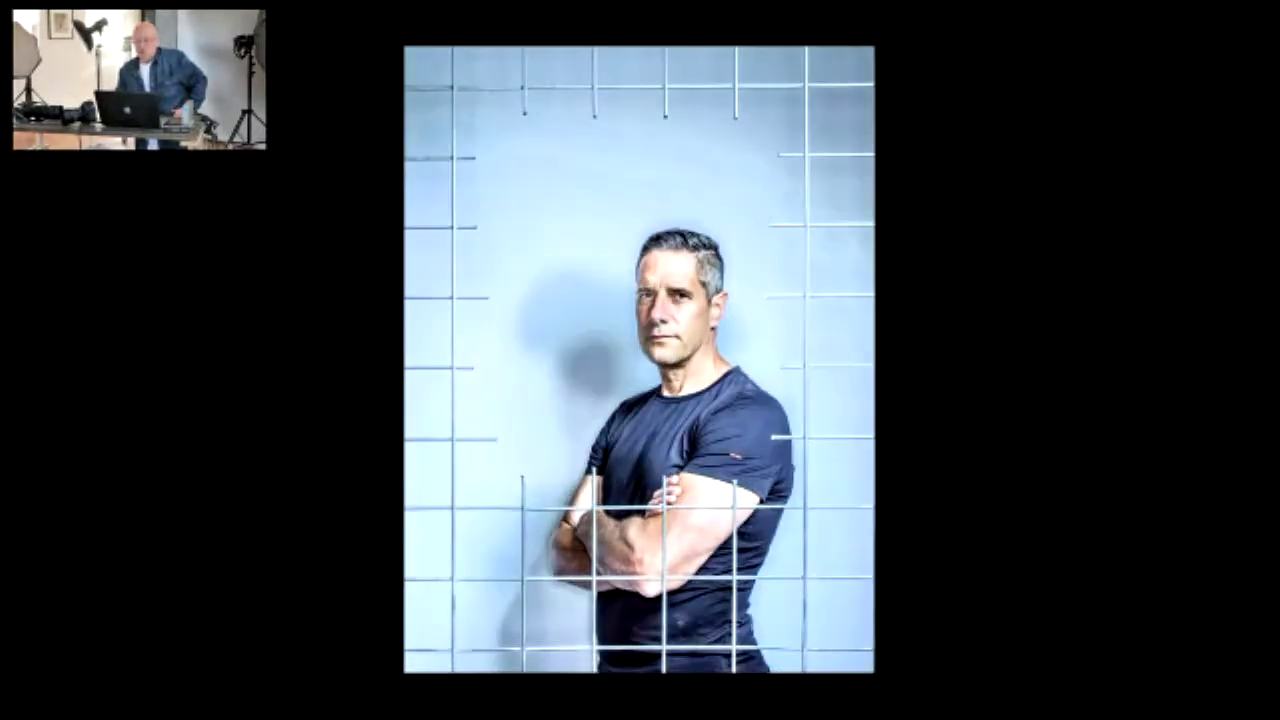
{"action": "key", "text": "backslash"}
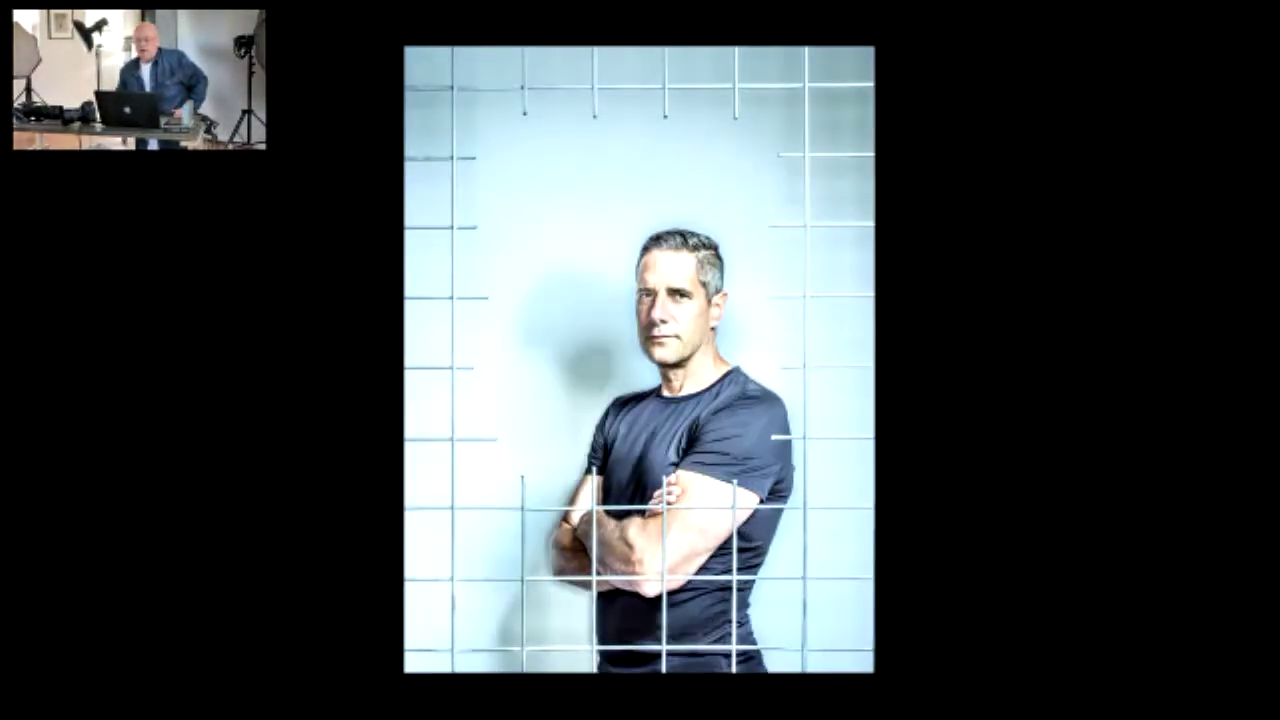
Compare the black and navy versions of the suit portrait on the white background at full screen, and return to the grid.
{"action": "key", "text": "backslash"}
{"action": "key", "text": "Right"}
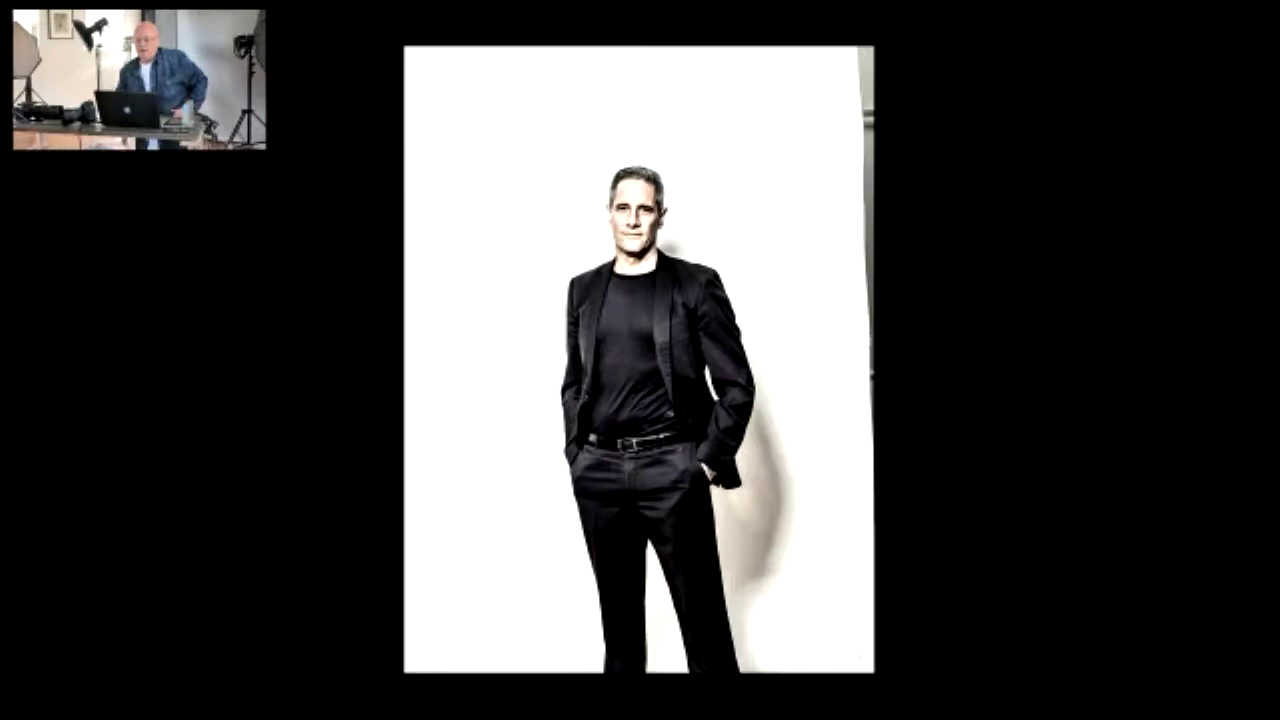
{"action": "key", "text": "backslash"}
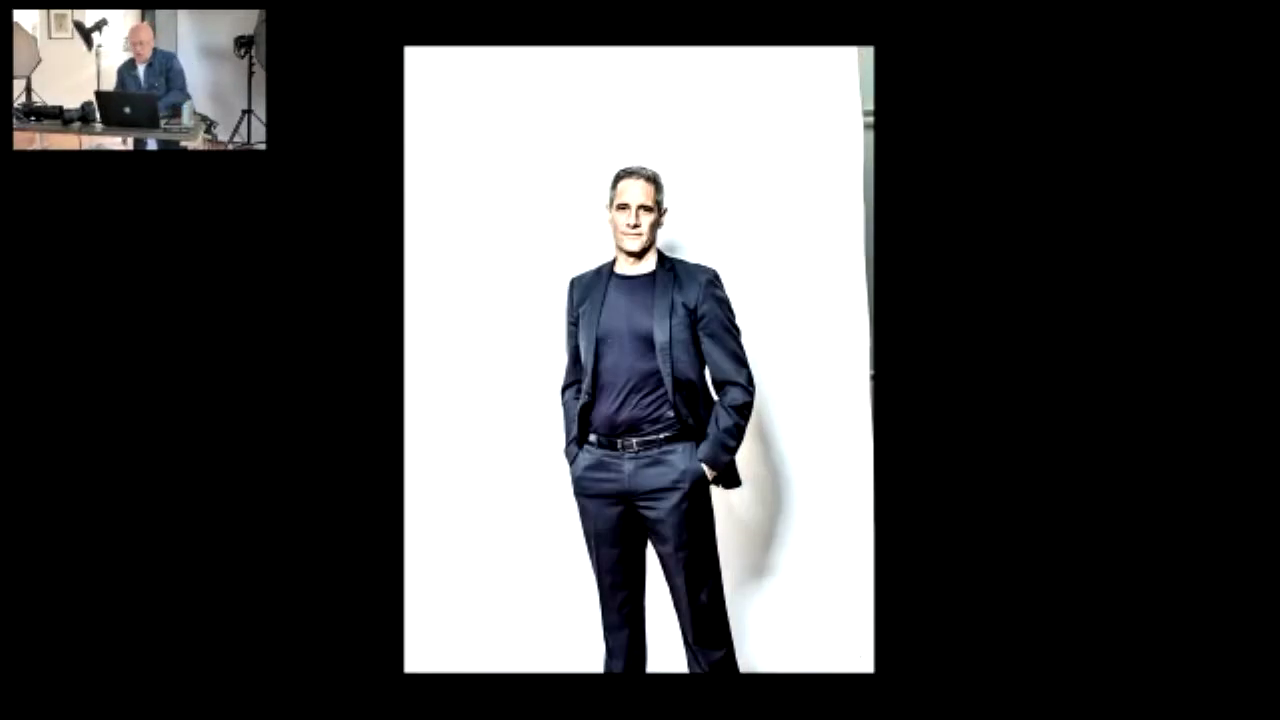
{"action": "key", "text": "Escape"}
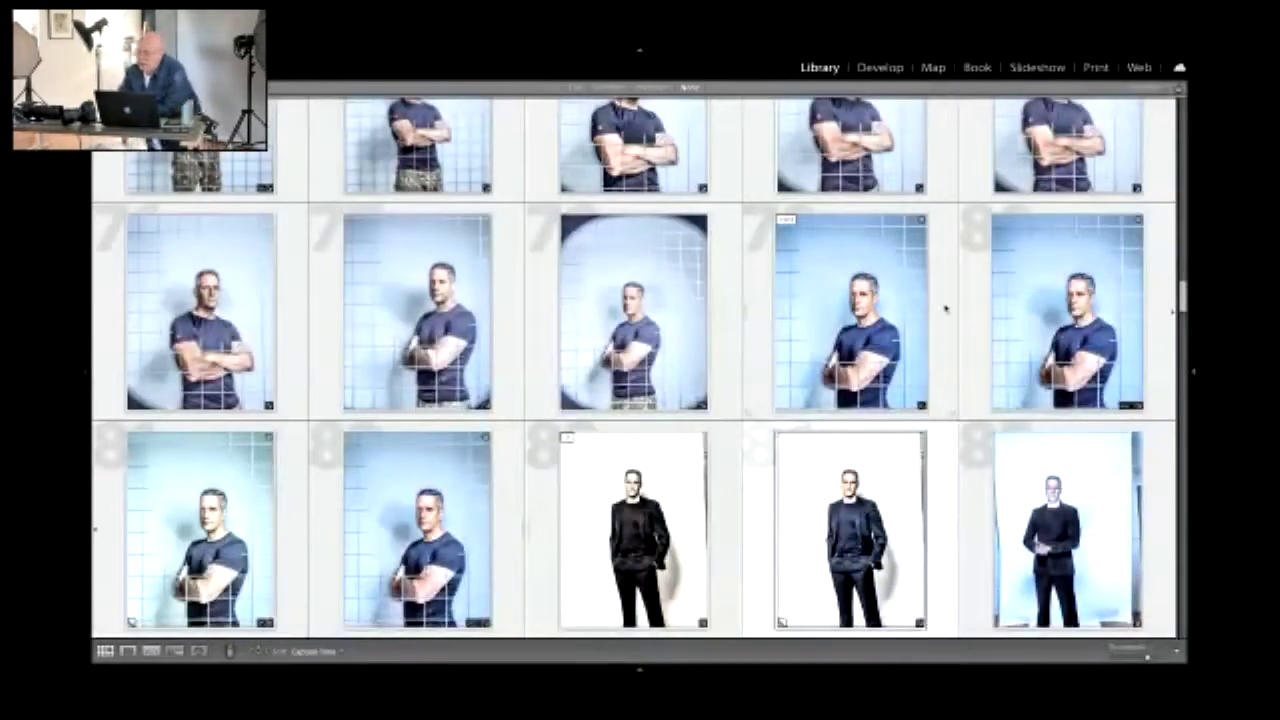
Find the high-contrast black-and-white suit portrait with the body turned sideways in the grid and view it enlarged.
{"action": "scroll", "coordinate": [826, 285], "scroll_direction": "down", "scroll_amount": 2}
{"action": "scroll", "coordinate": [662, 305], "scroll_direction": "down", "scroll_amount": 2}
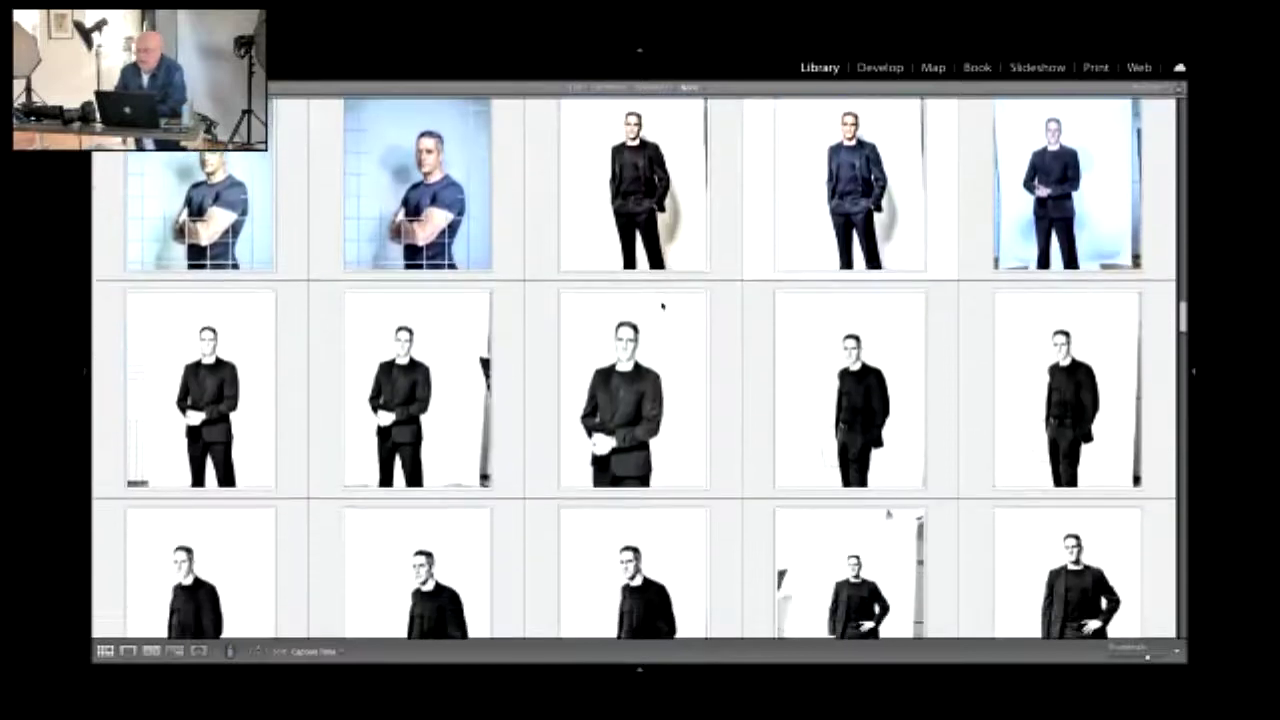
{"action": "scroll", "coordinate": [794, 403], "scroll_direction": "down", "scroll_amount": 2}
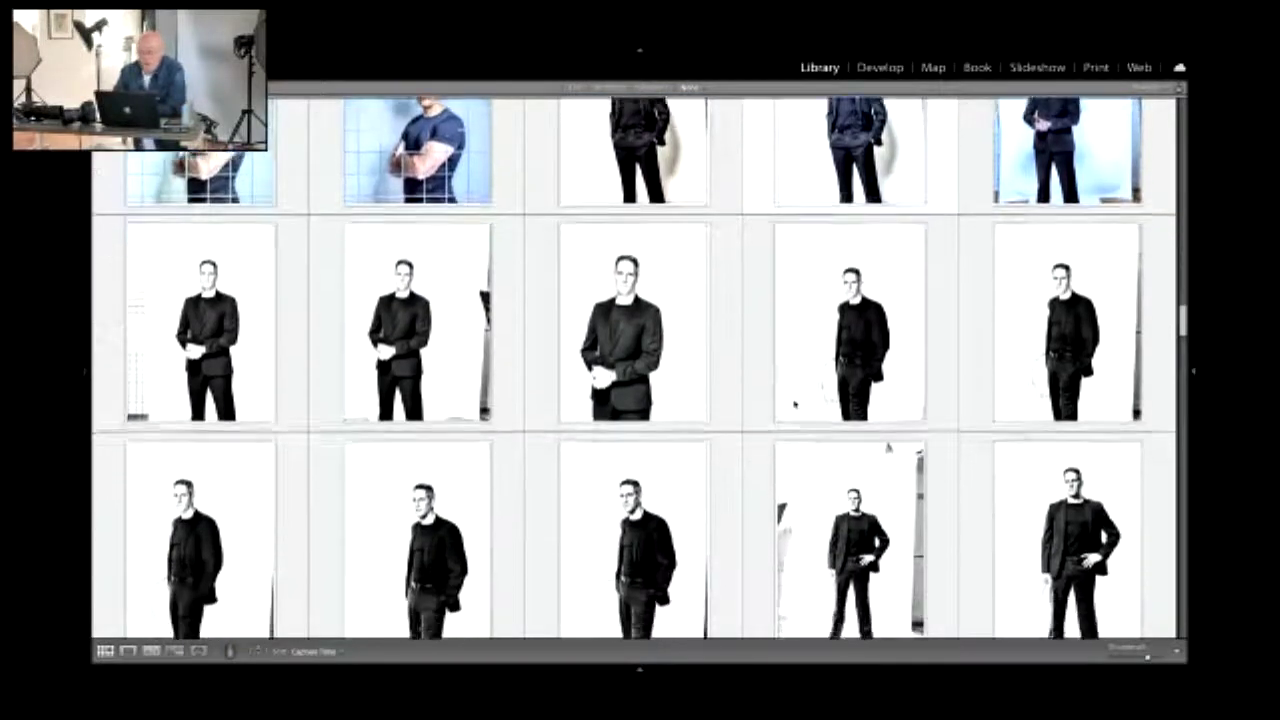
{"action": "double_click", "coordinate": [649, 460]}
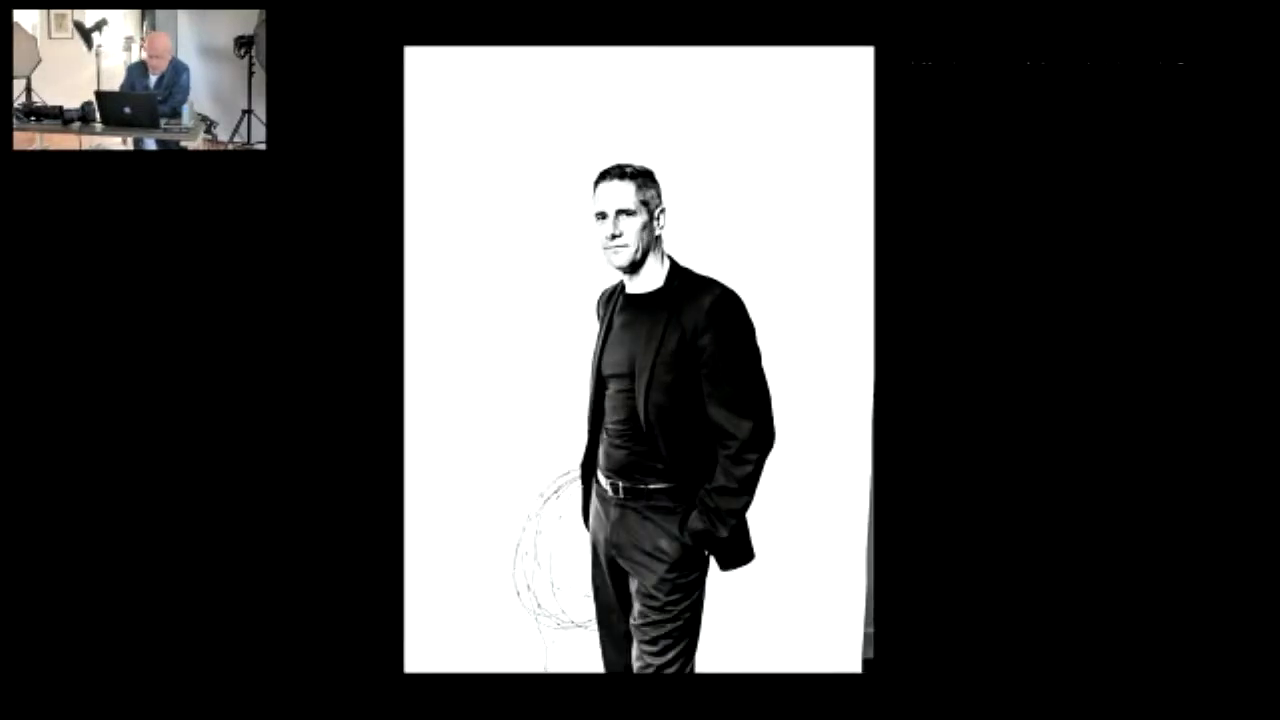
Find the circular-vignetted portrait with the barbed wire on the table in the Library grid and open it in the Develop module.
{"action": "key", "text": "g"}
{"action": "scroll", "coordinate": [714, 400], "scroll_direction": "down", "scroll_amount": 5}
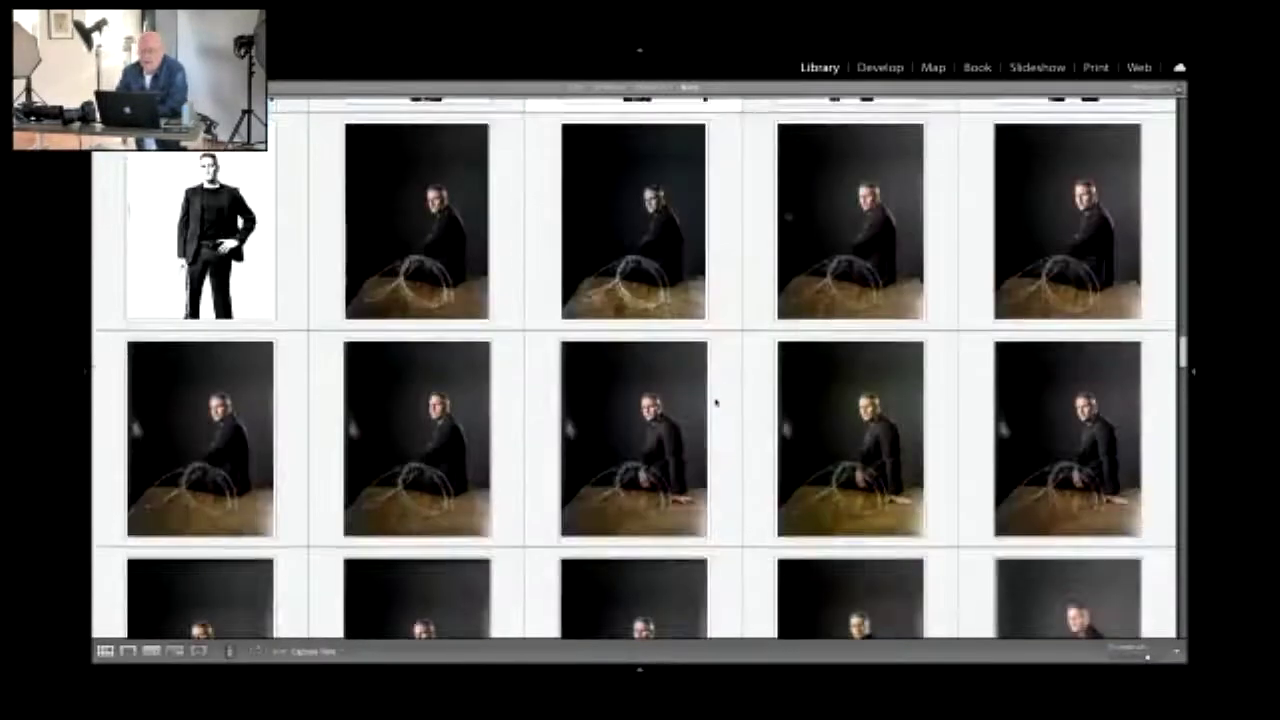
{"action": "scroll", "coordinate": [716, 402], "scroll_direction": "up", "scroll_amount": 1}
{"action": "scroll", "coordinate": [716, 402], "scroll_direction": "down", "scroll_amount": 5}
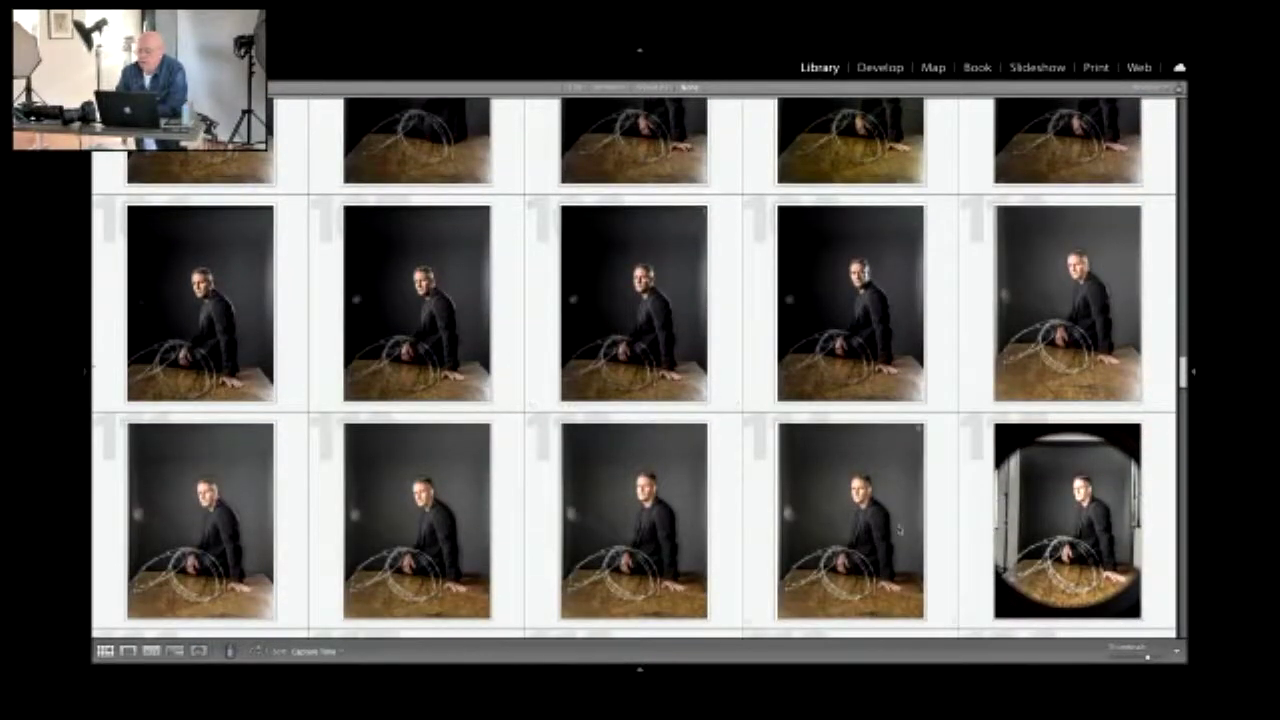
{"action": "double_click", "coordinate": [1087, 545]}
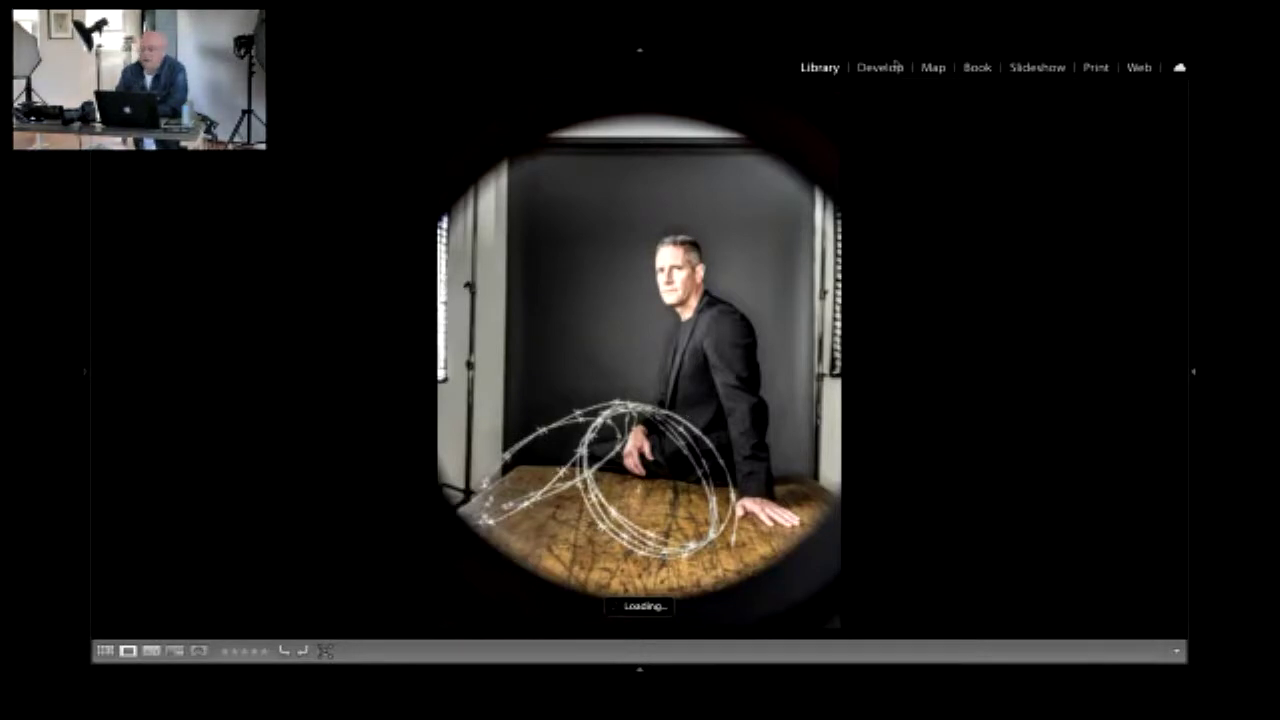
{"action": "left_click", "coordinate": [880, 67]}
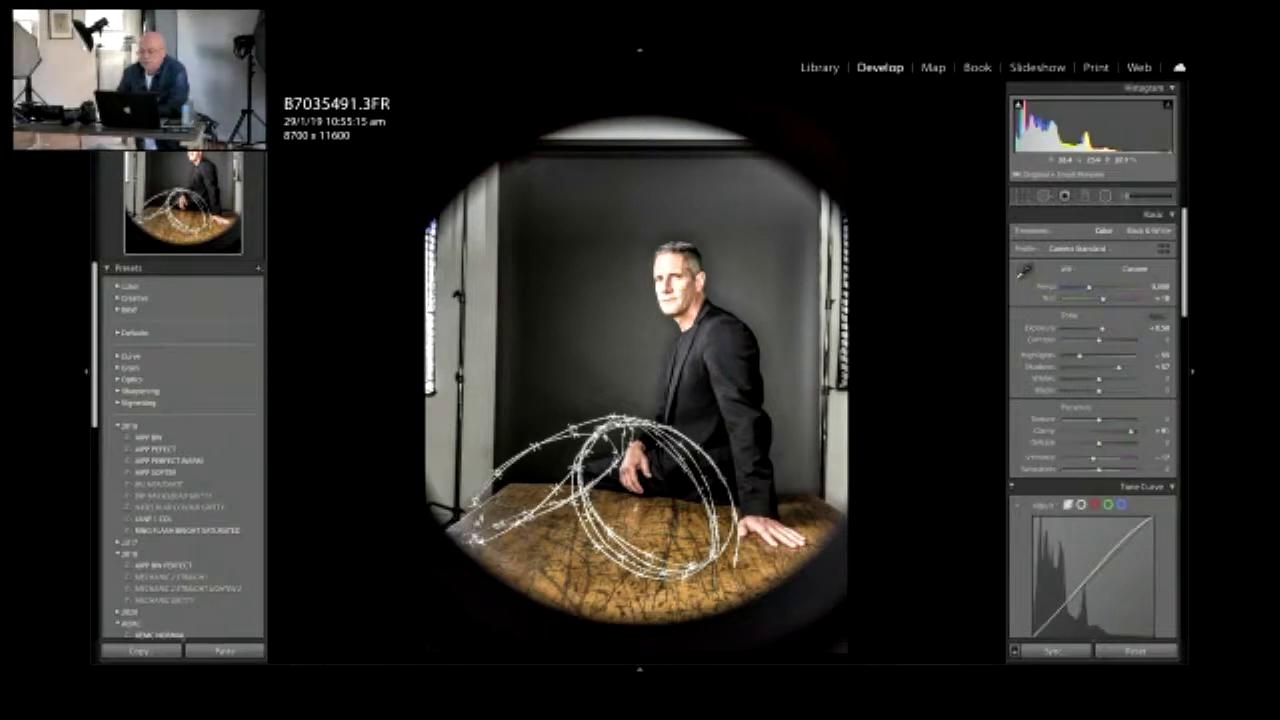
View the barbed-wire portrait full screen, examine the face from hair to chin up close, and return to the whole image.
{"action": "key", "text": "f"}
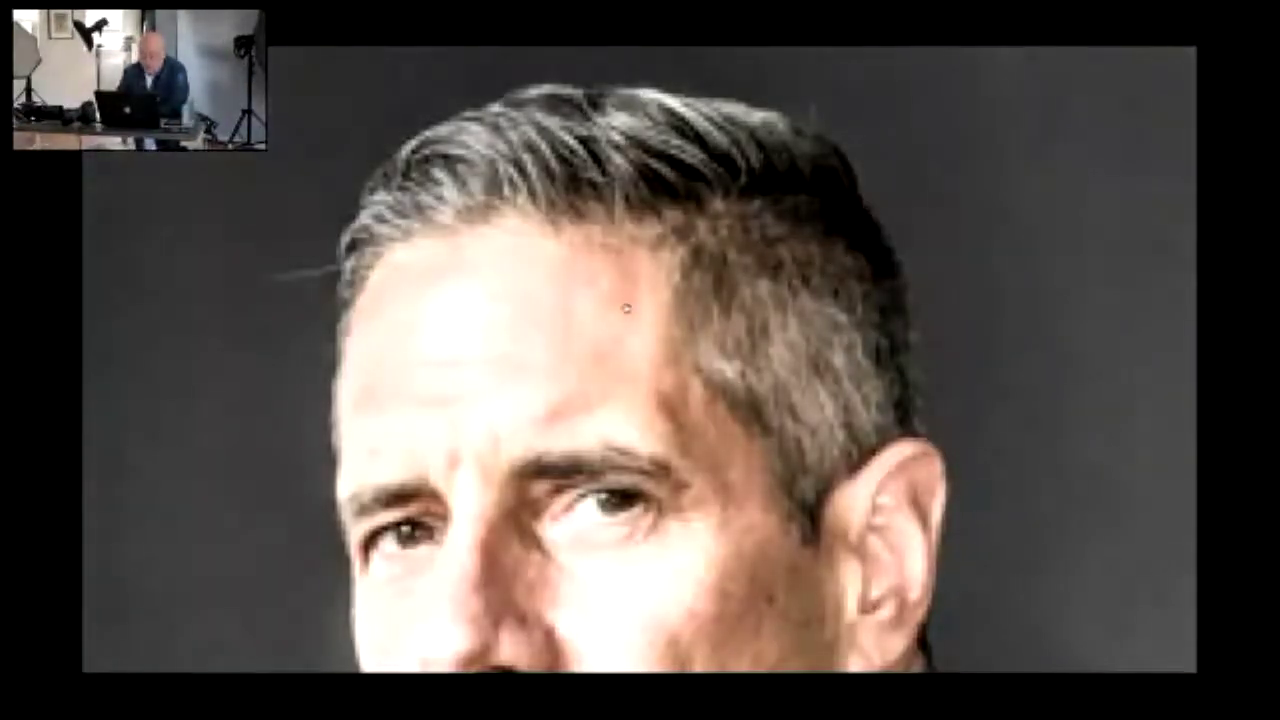
{"action": "left_click_drag", "start_coordinate": [606, 448], "coordinate": [622, 130]}
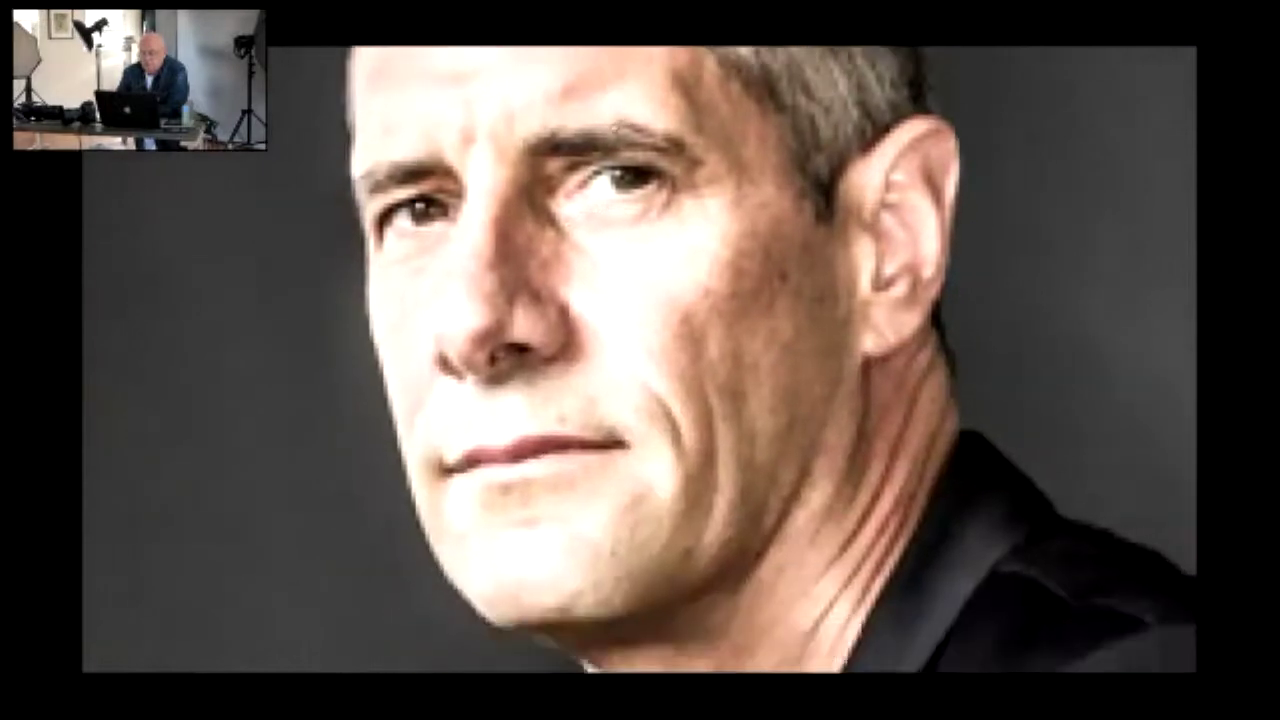
{"action": "left_click", "coordinate": [617, 292]}
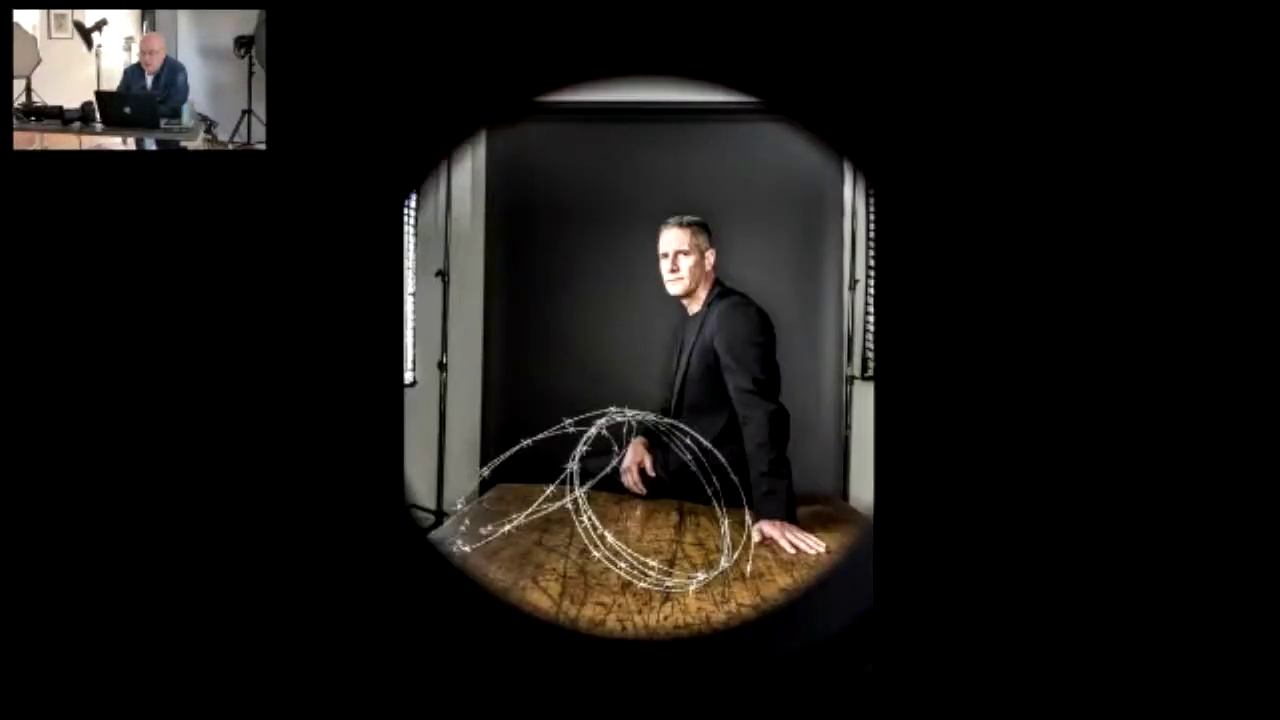